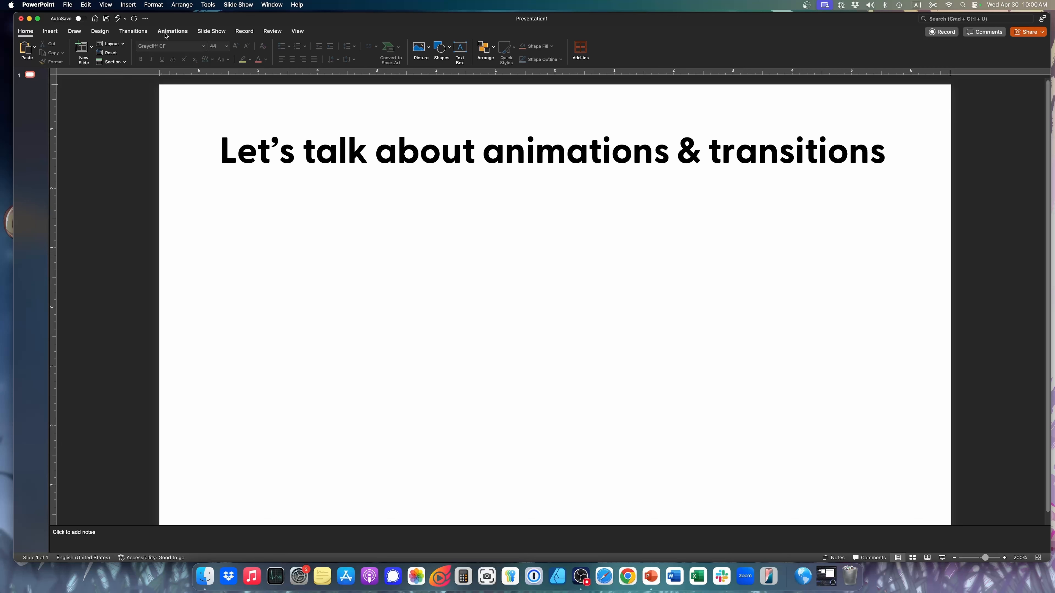
Examine the entrance and emphasis animation effects available for the slide title
click(165, 35)
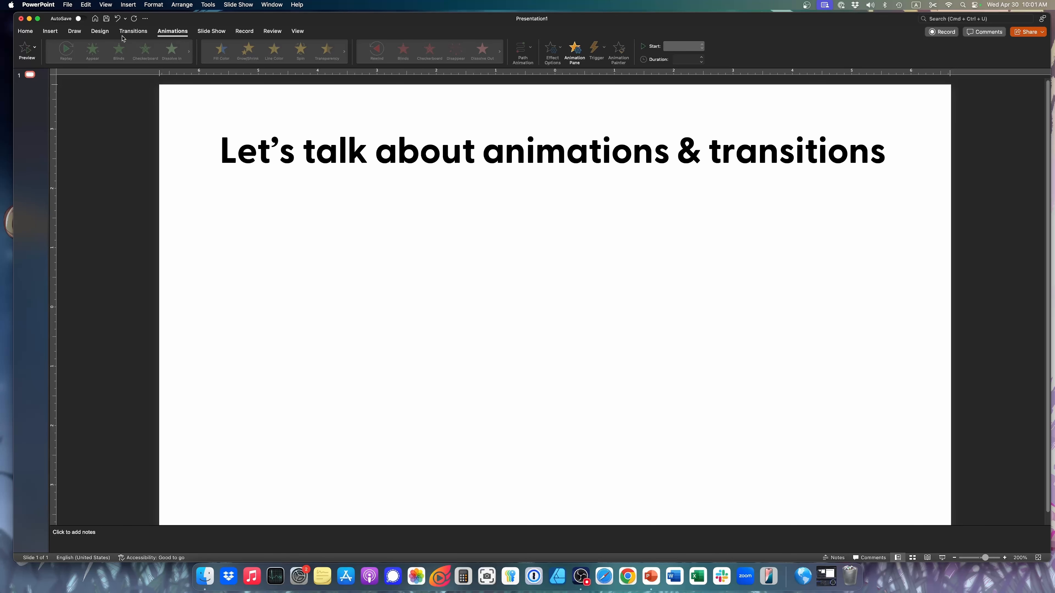
click(254, 150)
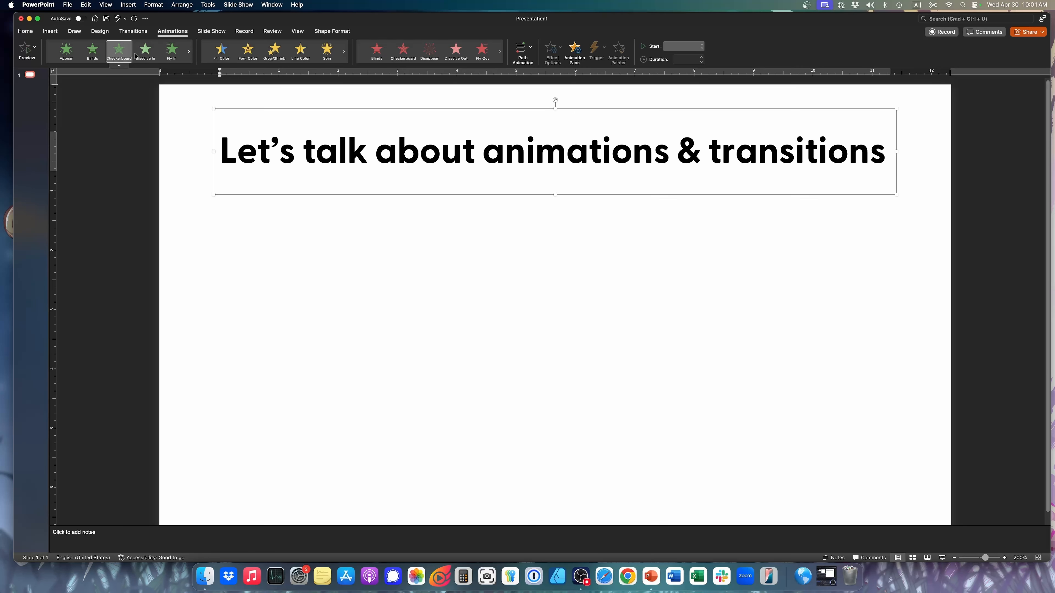
click(120, 67)
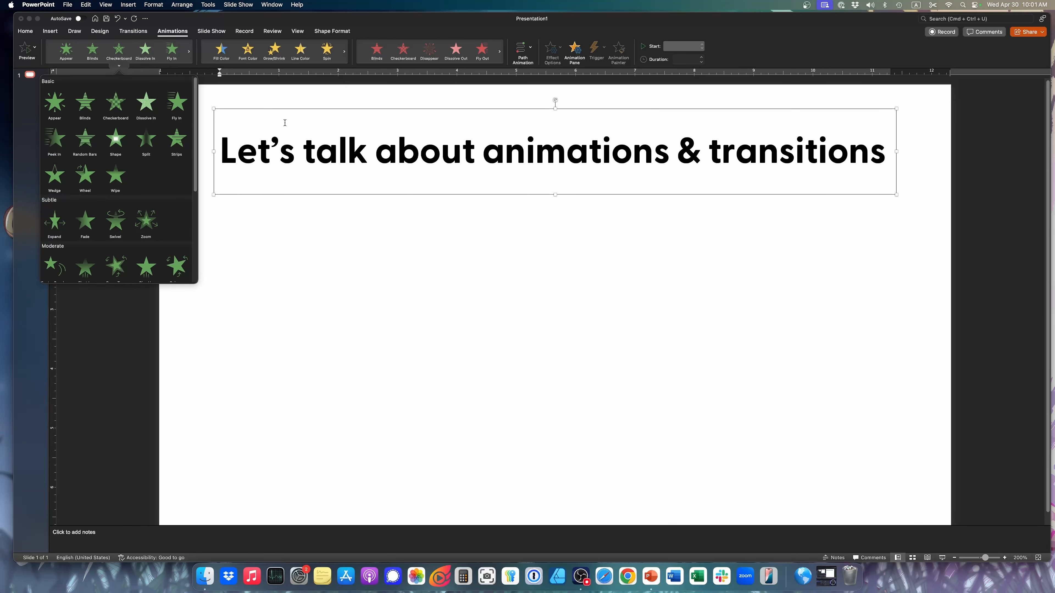
click(299, 293)
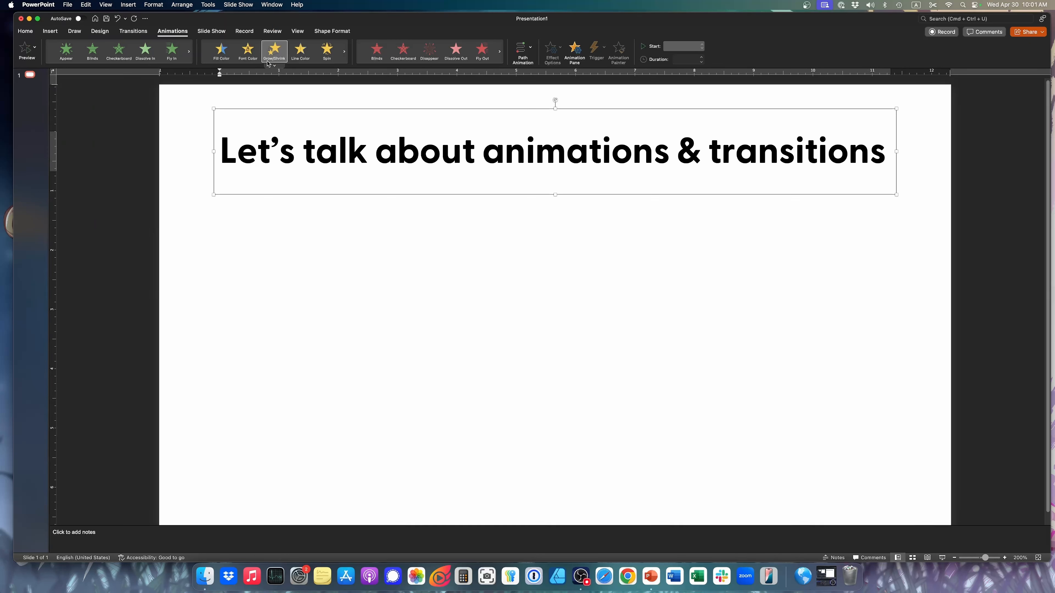
click(274, 66)
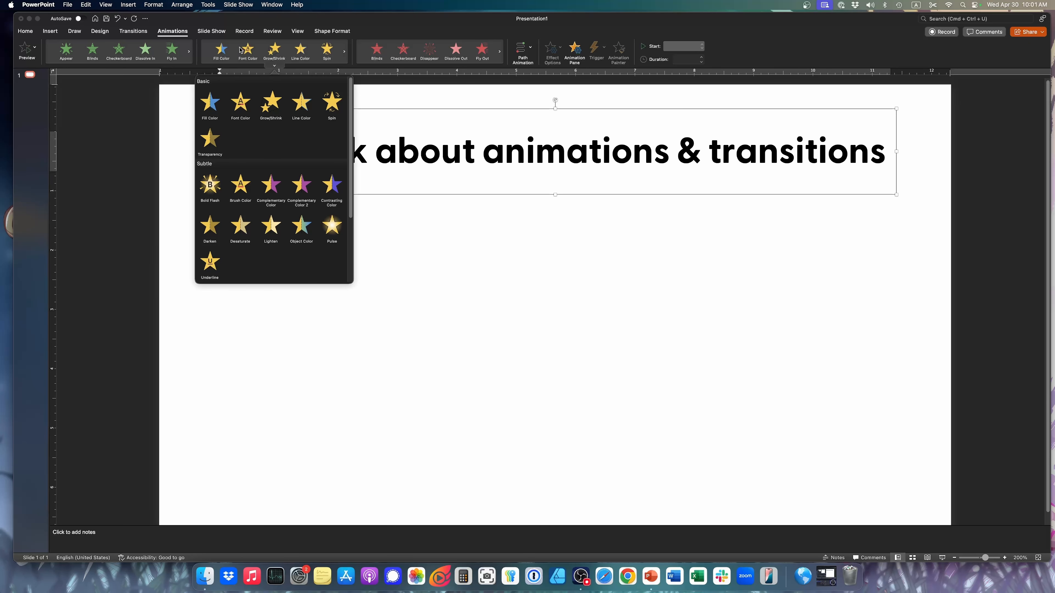
click(400, 101)
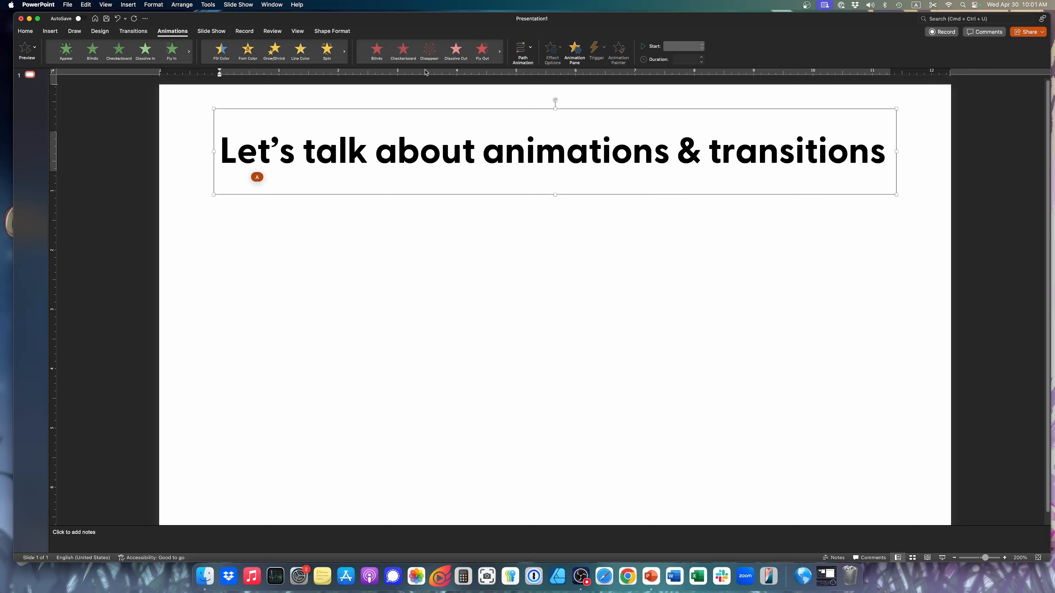
Look over the available slide transitions and return to the animation effects
click(134, 32)
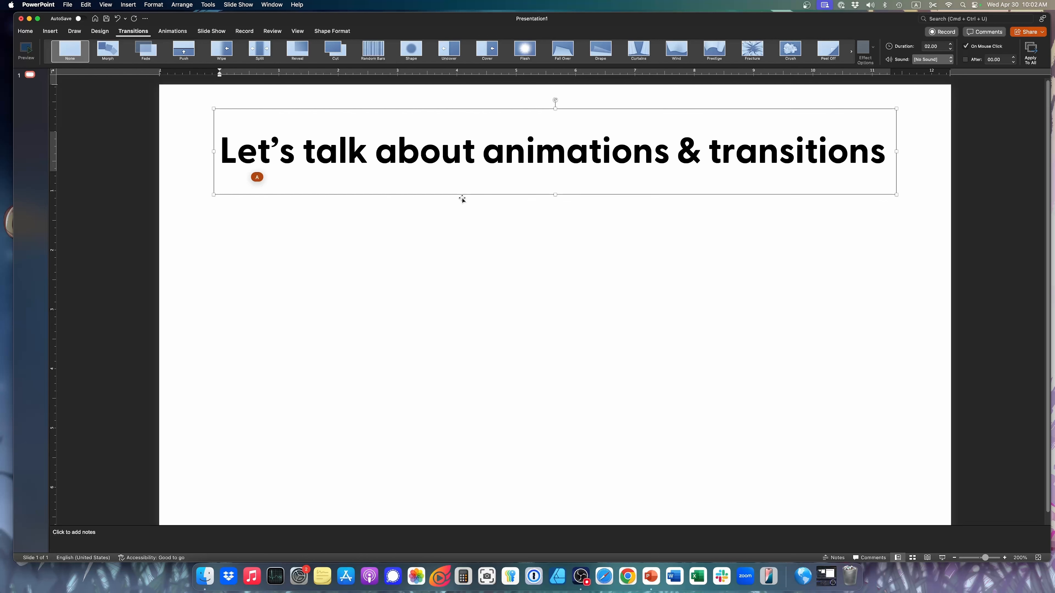
click(170, 31)
click(170, 32)
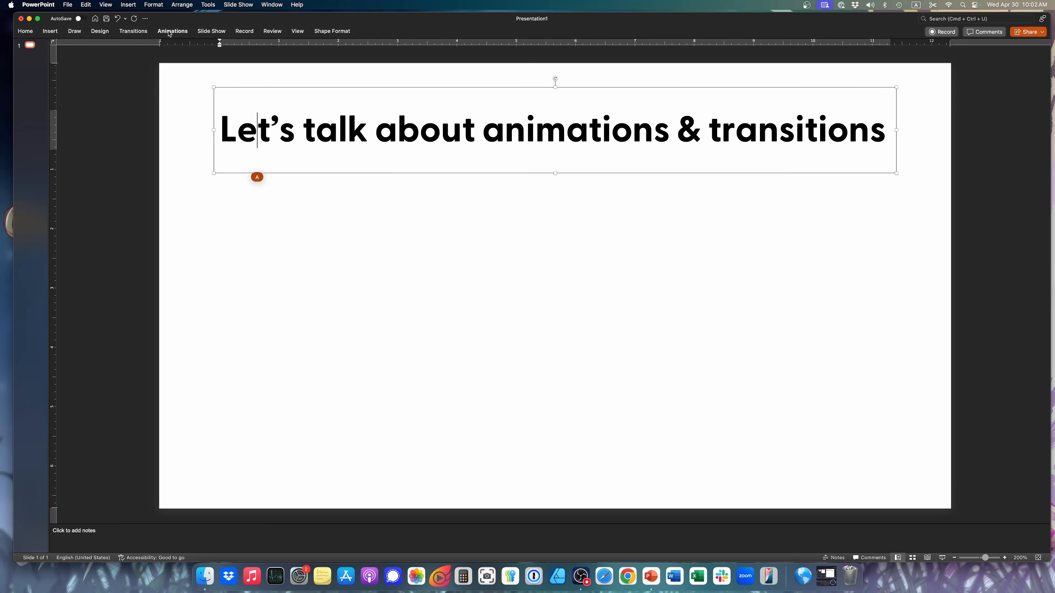
click(170, 32)
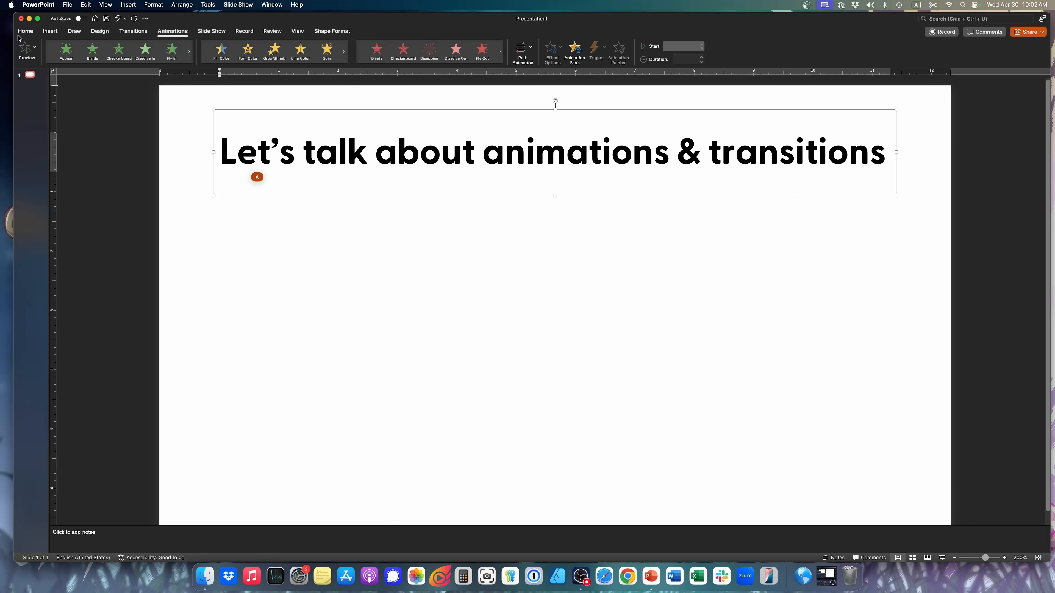
Add two slides after the first: one with a section-header layout and one with a title and bulleted content area
click(25, 30)
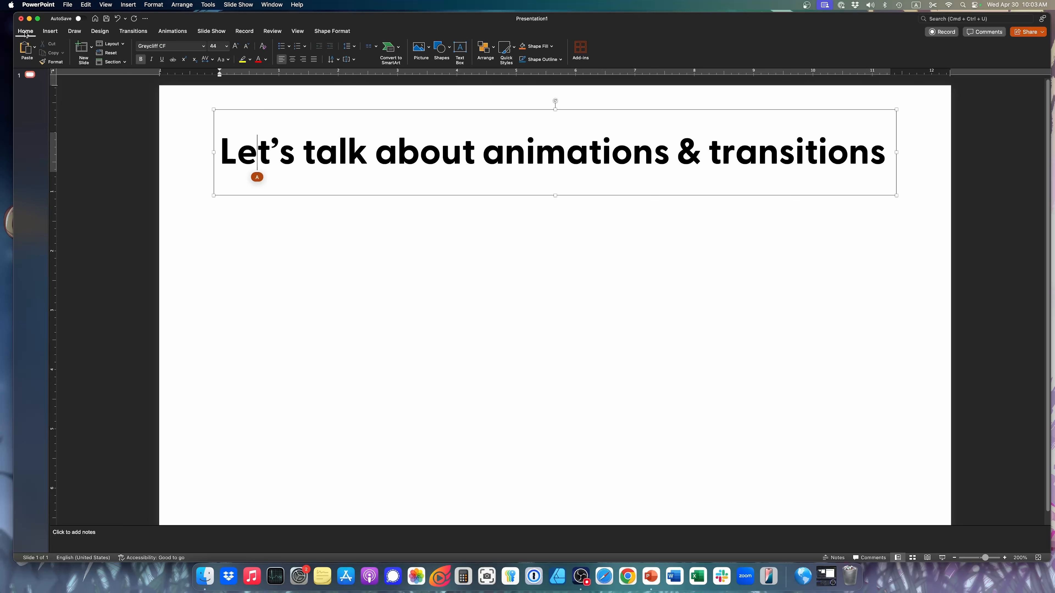
click(91, 46)
click(157, 84)
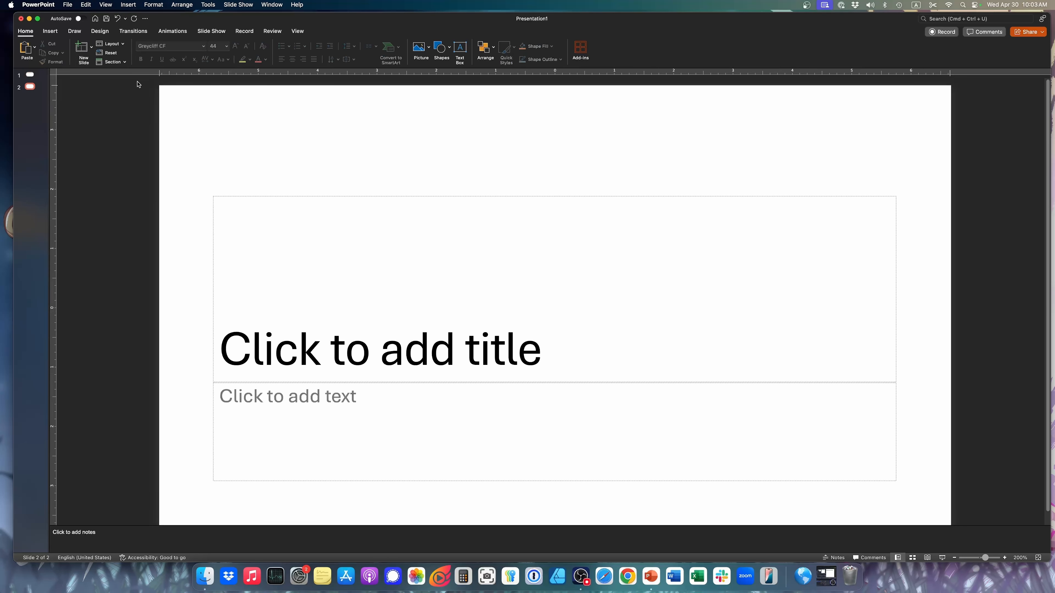
click(91, 47)
click(132, 76)
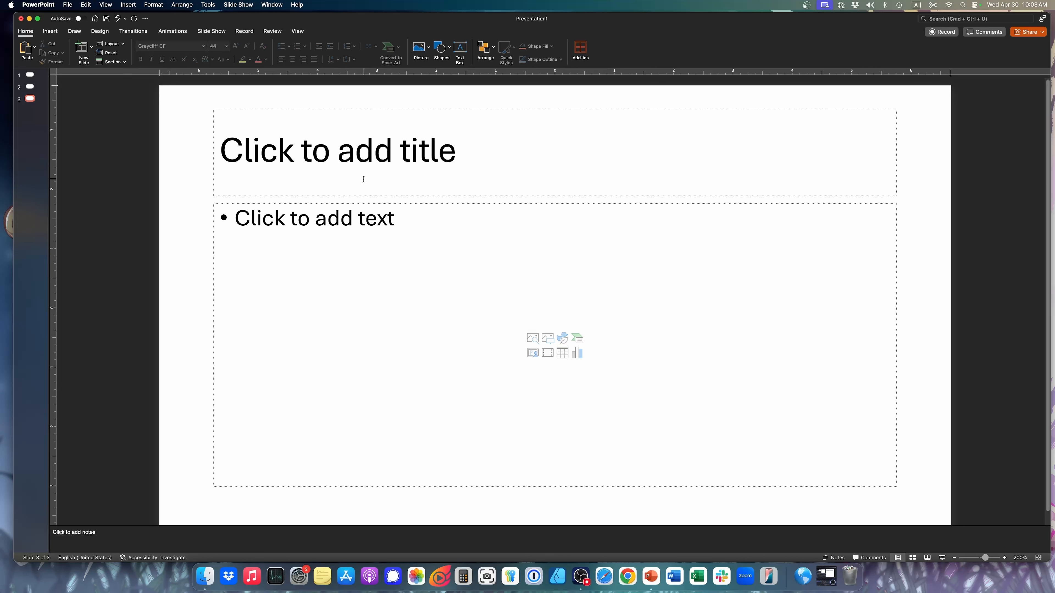
Enter "We have our lovely title" as the title of slide 3
click(338, 175)
text(We have)
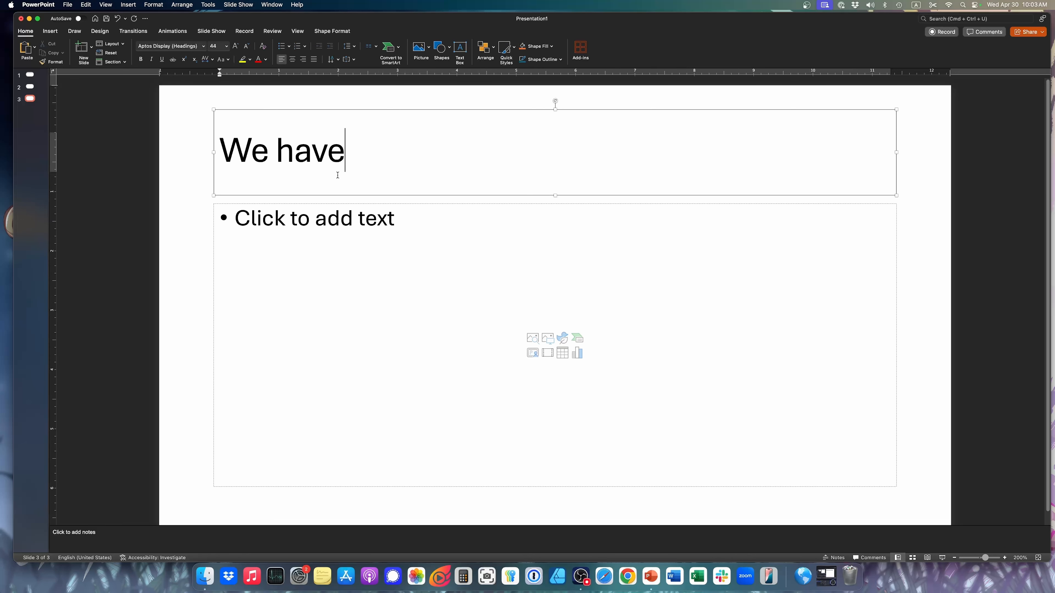
text( our lo)
key(BackSpace)
text(lovely)
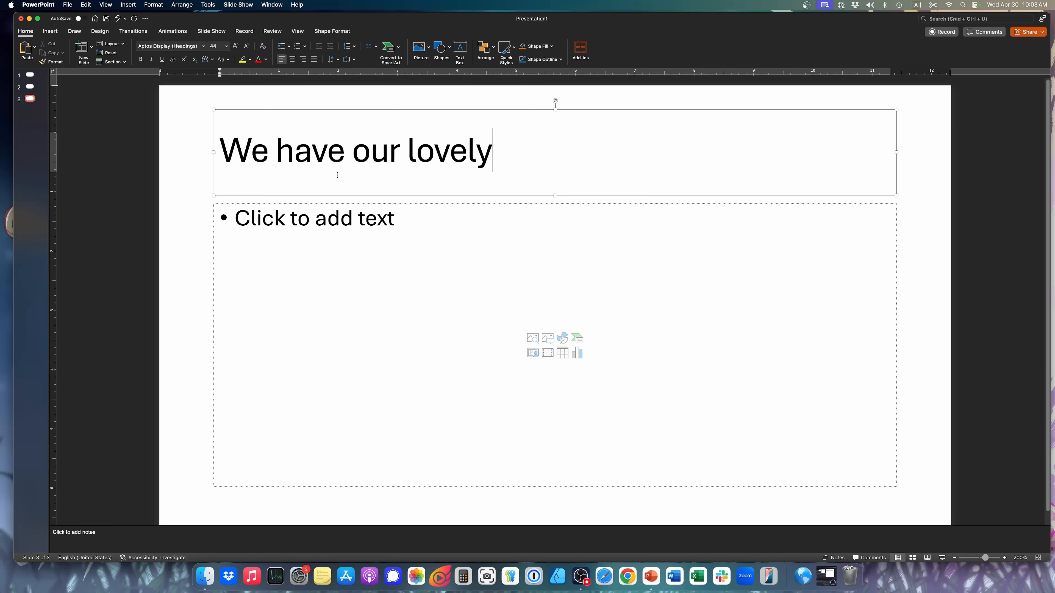
text( title)
Add the bullets "Here is a key point" and "Next key point" to the content area of slide 3
click(363, 217)
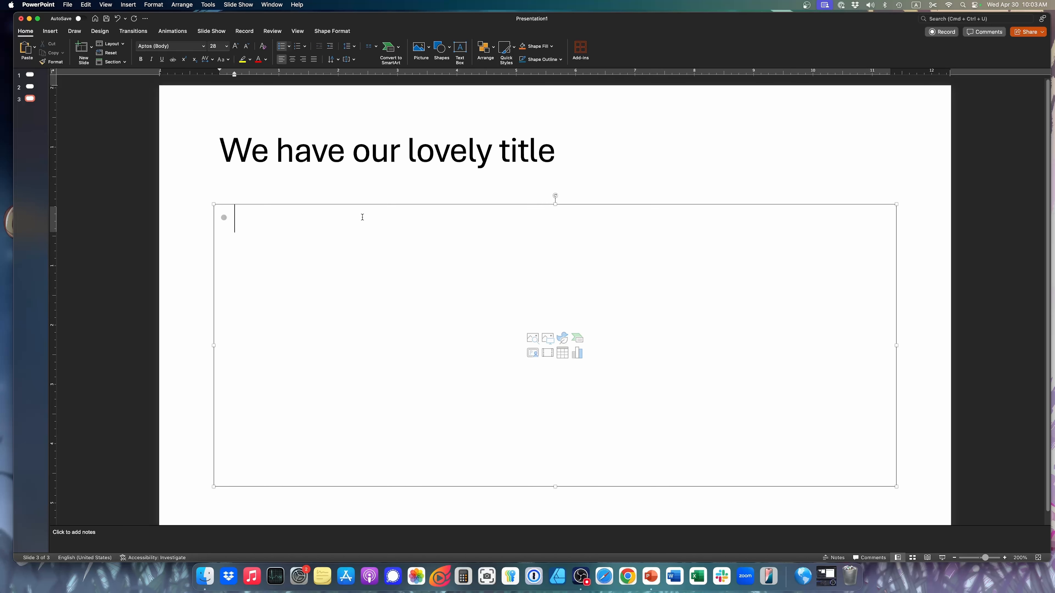
text(HEre is a key po)
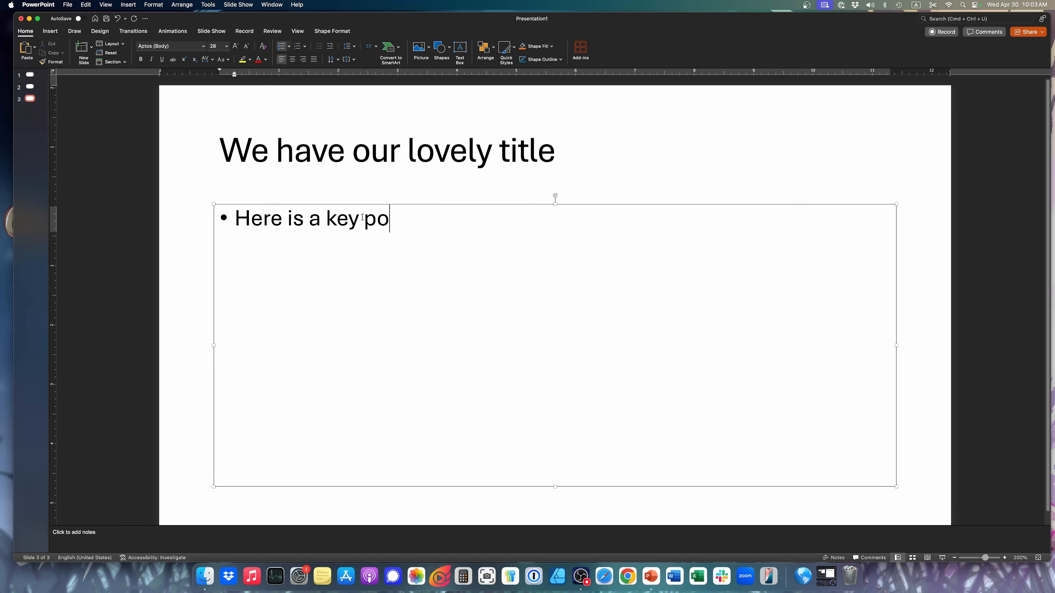
text(int)
key(Return)
text(next ke)
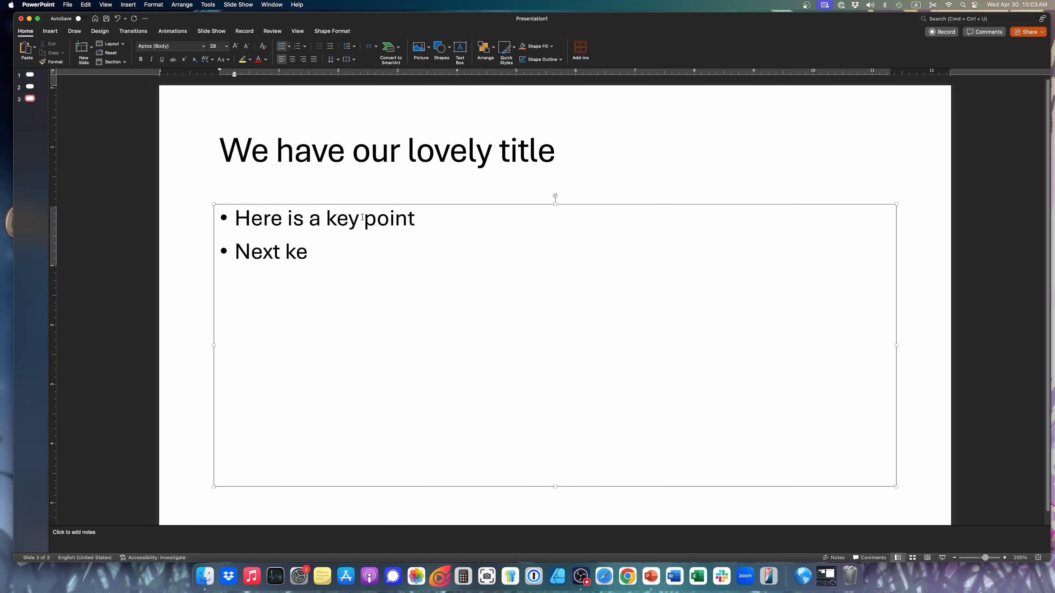
text(y point)
Copy both bullets, paste them three times below the originals, and remove the trailing empty bullet
drag(395, 239, 204, 224)
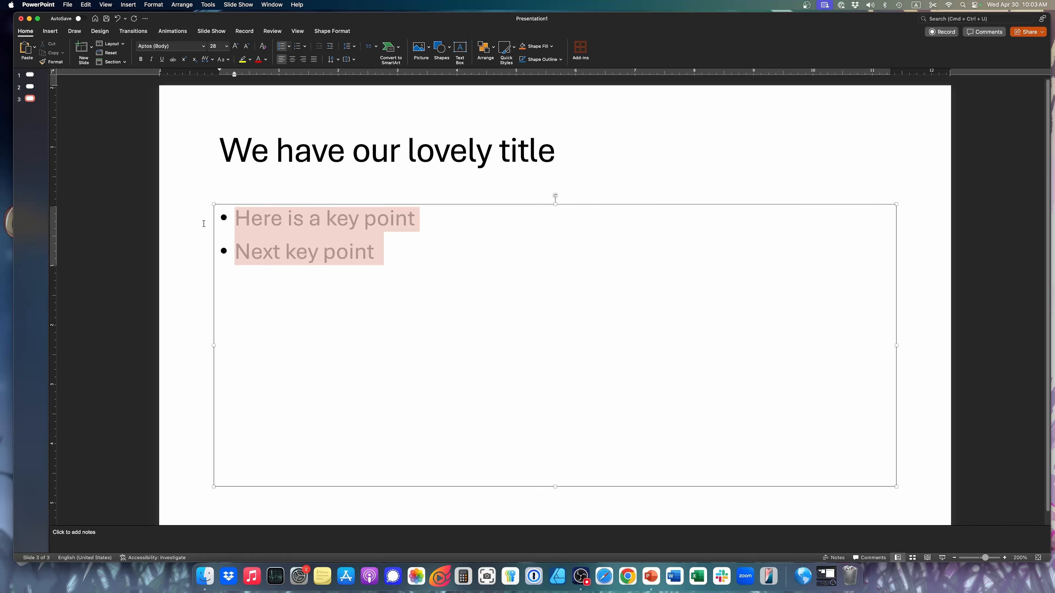
key(super+c)
click(432, 247)
key(Return)
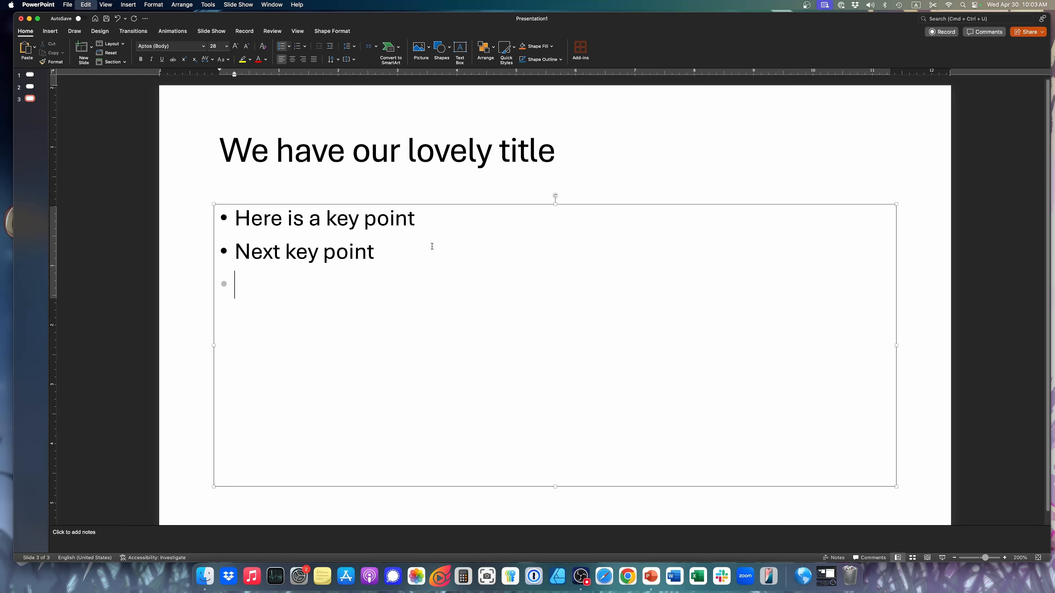
key(super+v)
key(super+v)
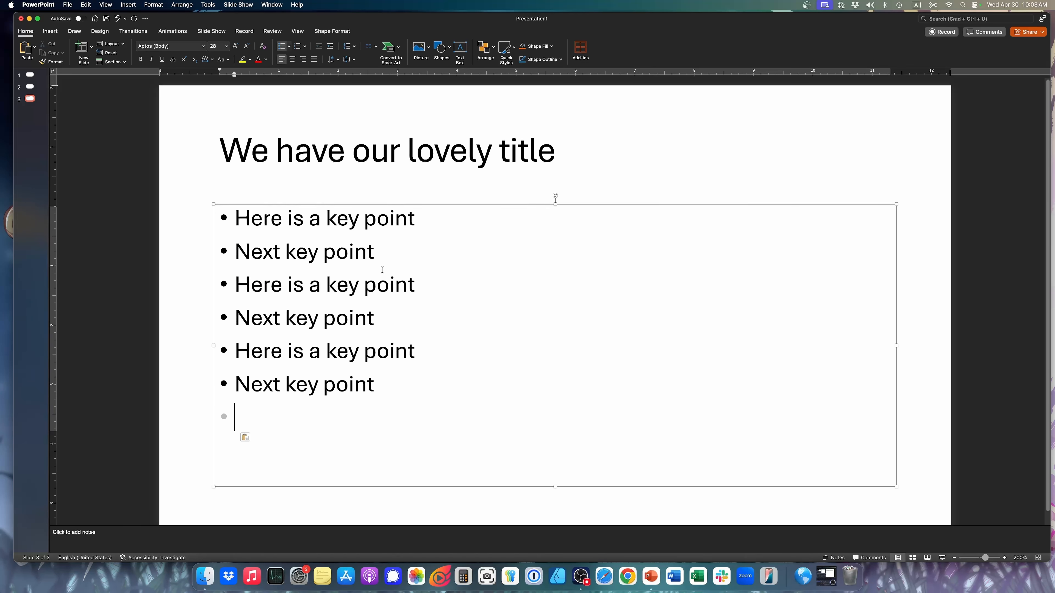
key(super+v)
key(BackSpace)
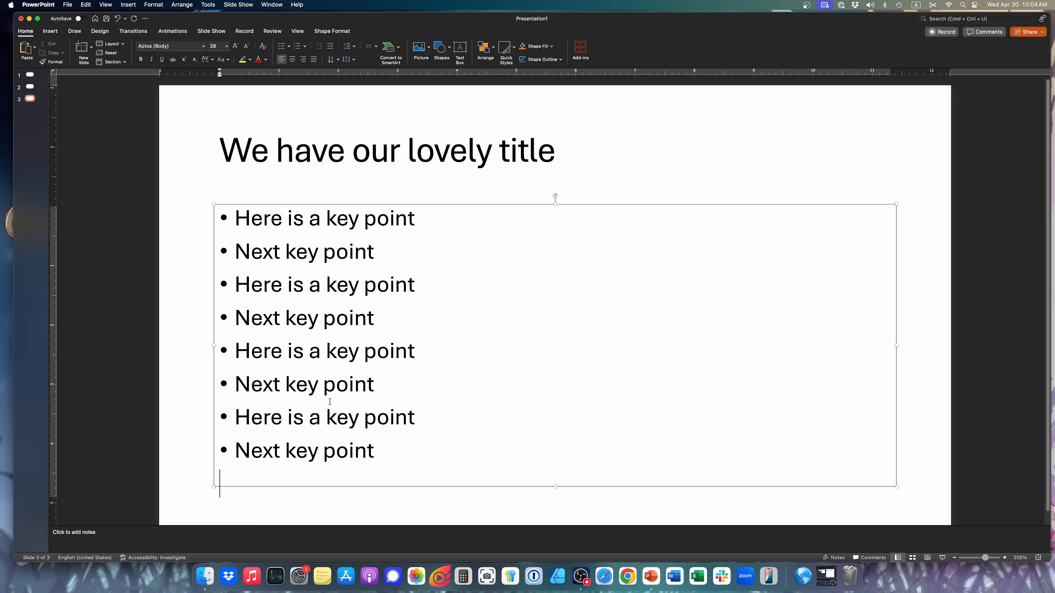
Select the whole bullet list text box on slide 3
click(684, 184)
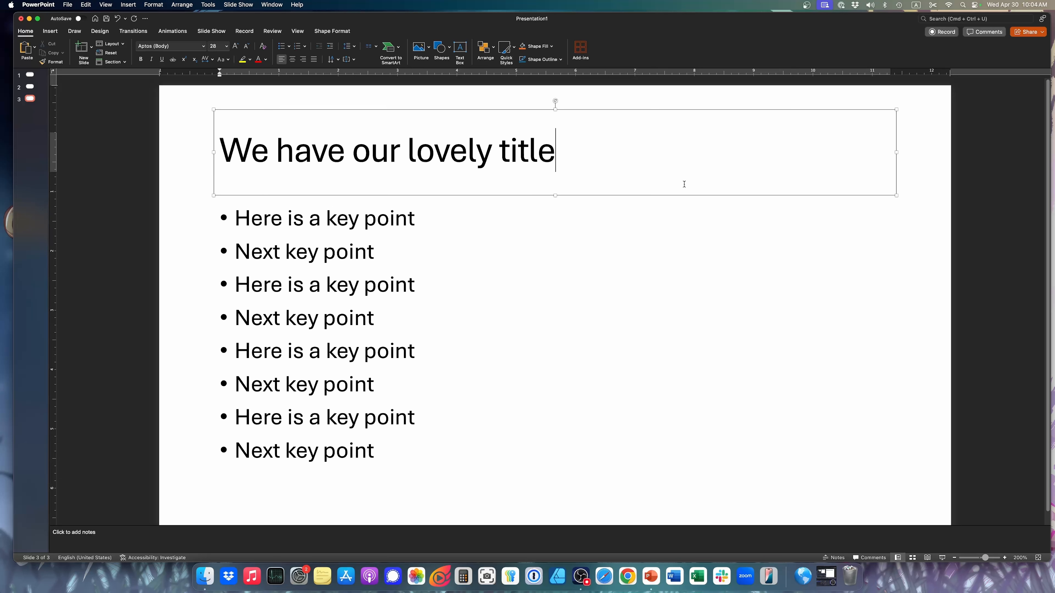
click(328, 220)
click(395, 204)
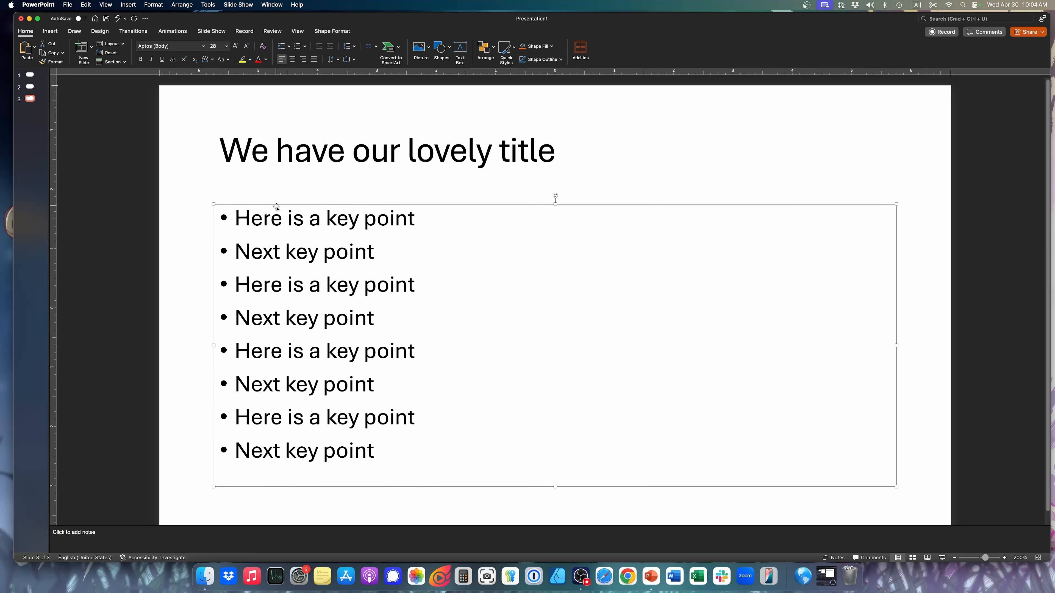
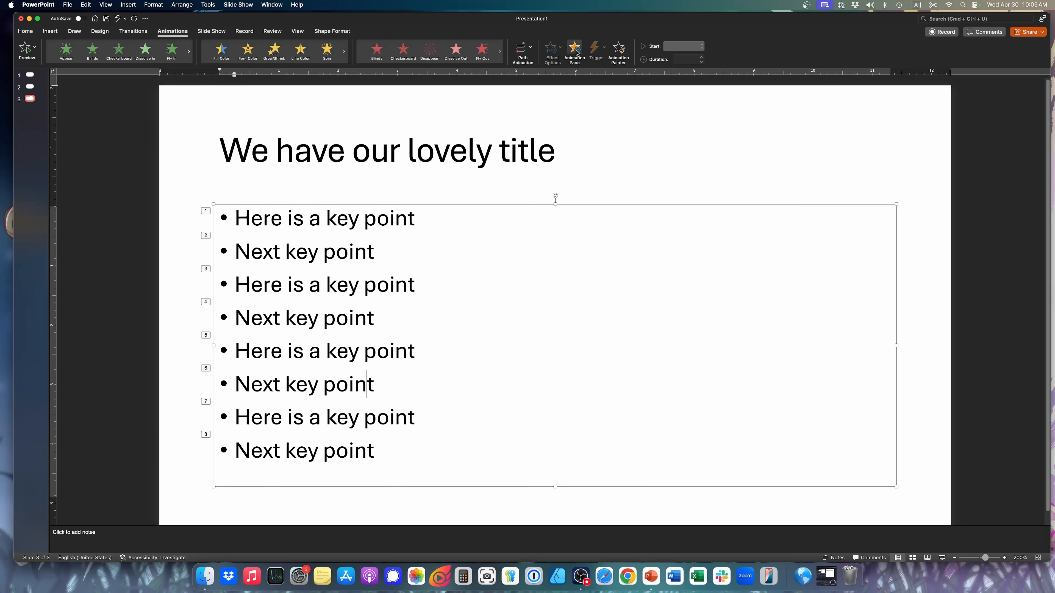
Show the Animation Pane, widen it, and expand the bullet list's animation into its individual bullet entries
click(575, 51)
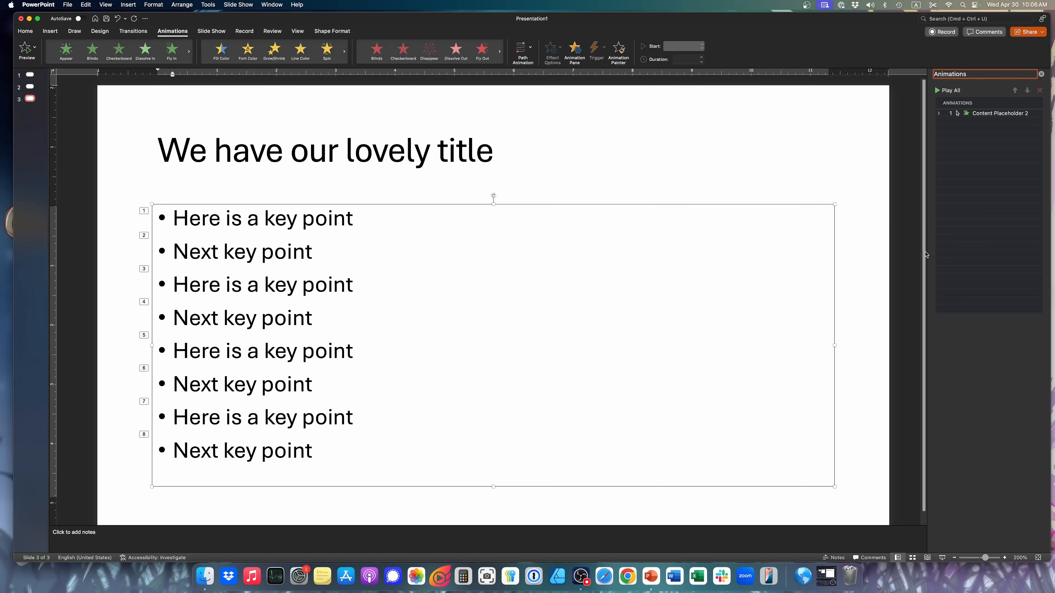
drag(927, 272, 788, 280)
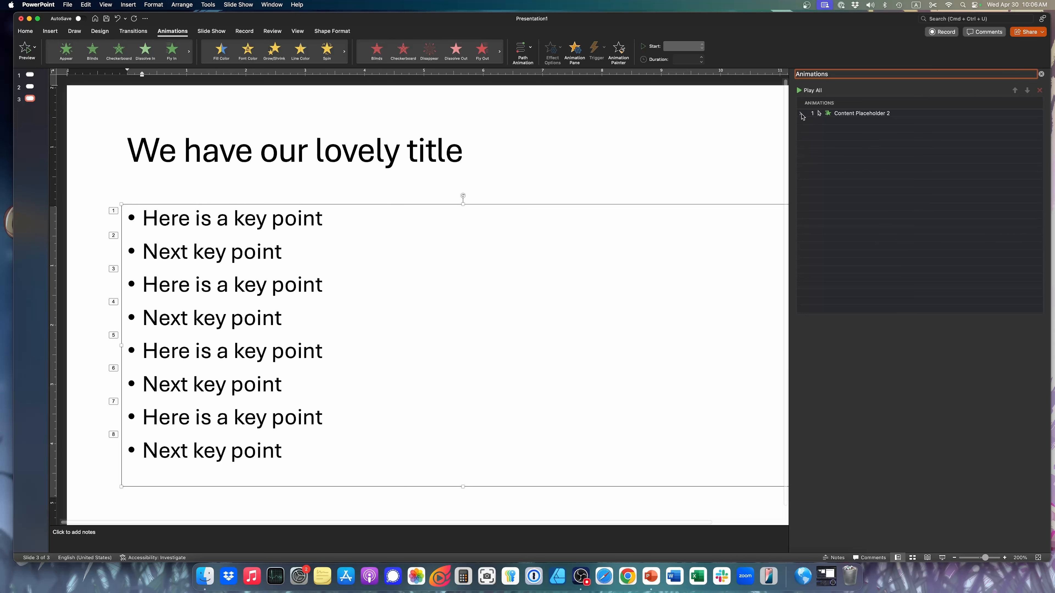
click(801, 114)
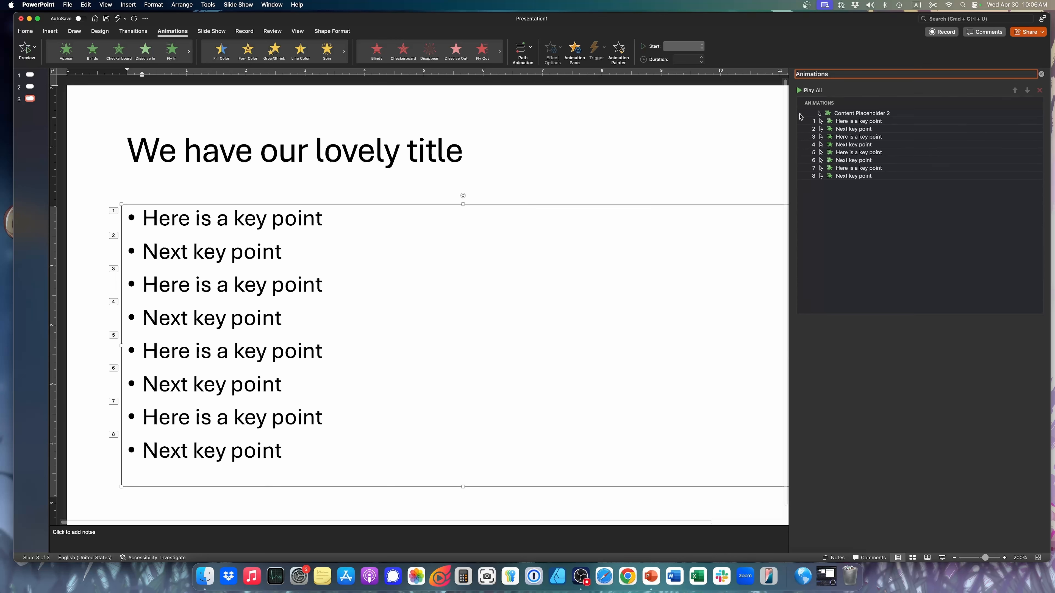
click(800, 113)
click(799, 114)
click(843, 115)
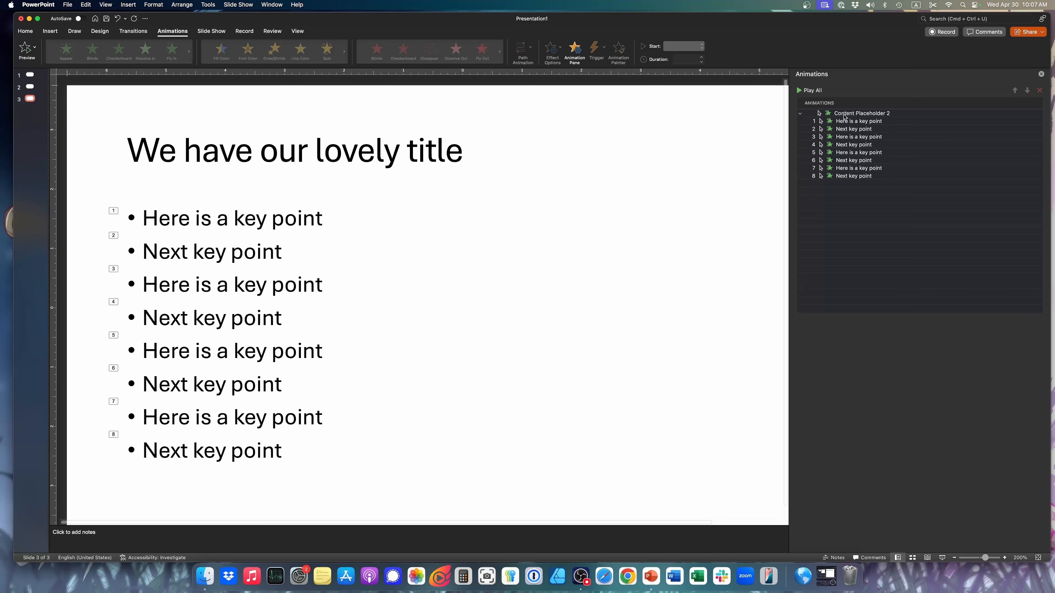
Examine the effect options and timing settings of the Content Placeholder 2 animation, including its available start choices
click(862, 115)
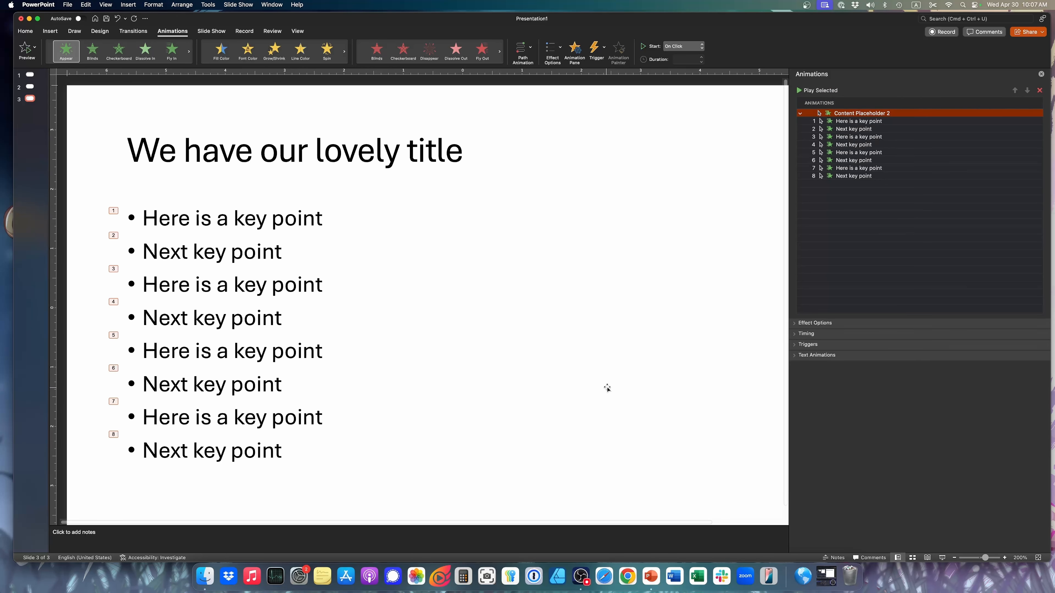
click(845, 326)
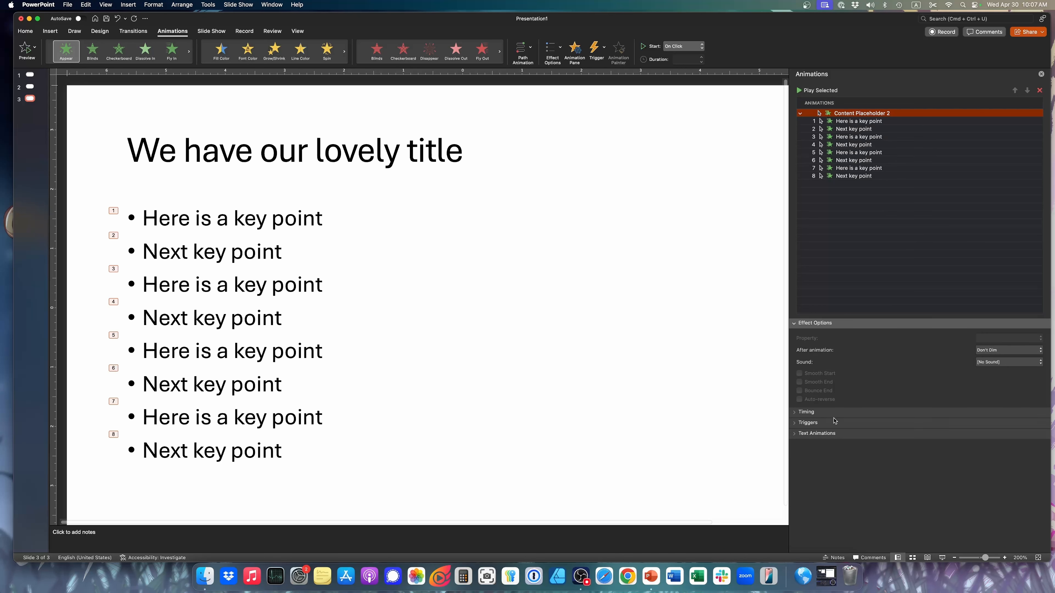
click(831, 413)
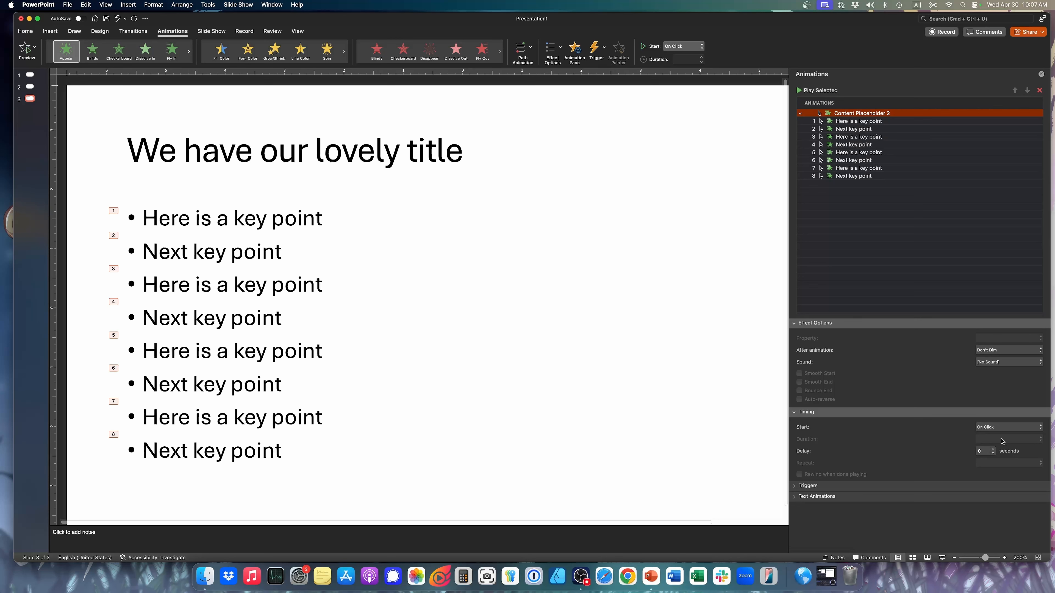
click(1003, 428)
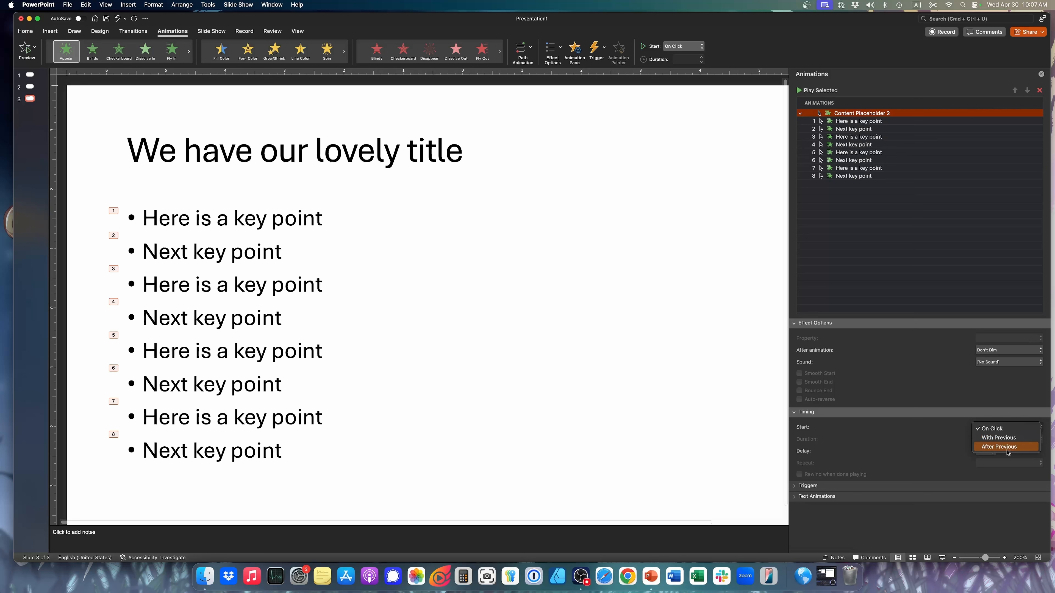
click(795, 411)
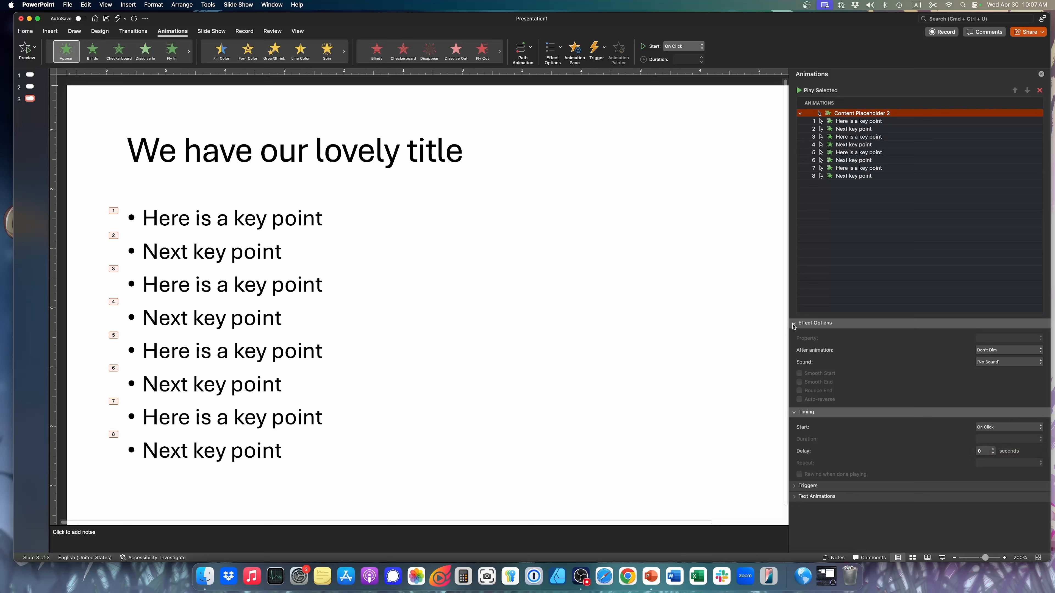
click(794, 323)
click(795, 334)
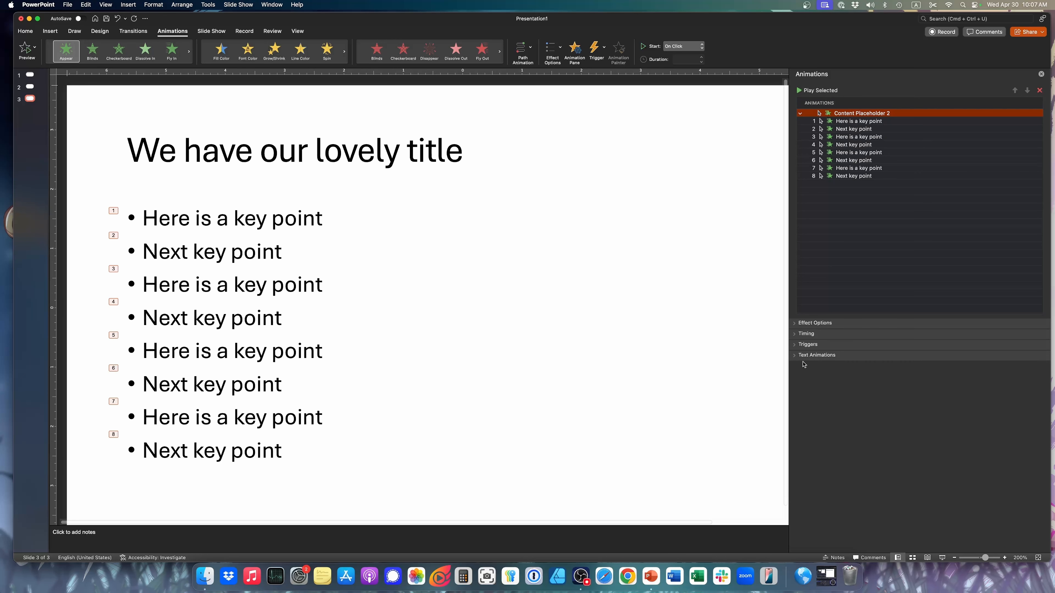
Examine the text animation settings of the bullet list, including the choices for animating and grouping text
click(797, 356)
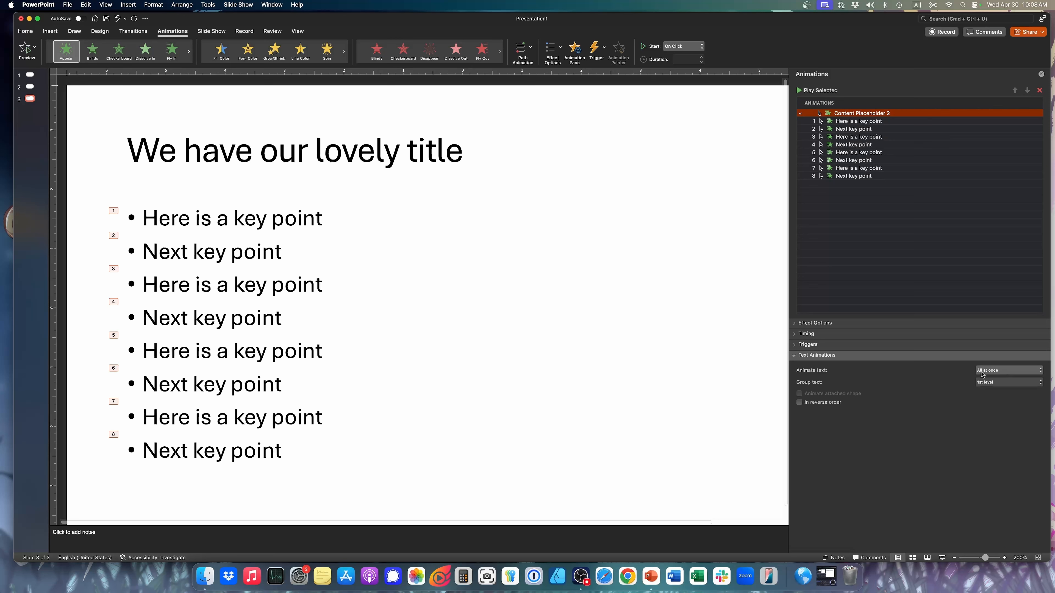
click(990, 372)
click(991, 373)
click(1002, 382)
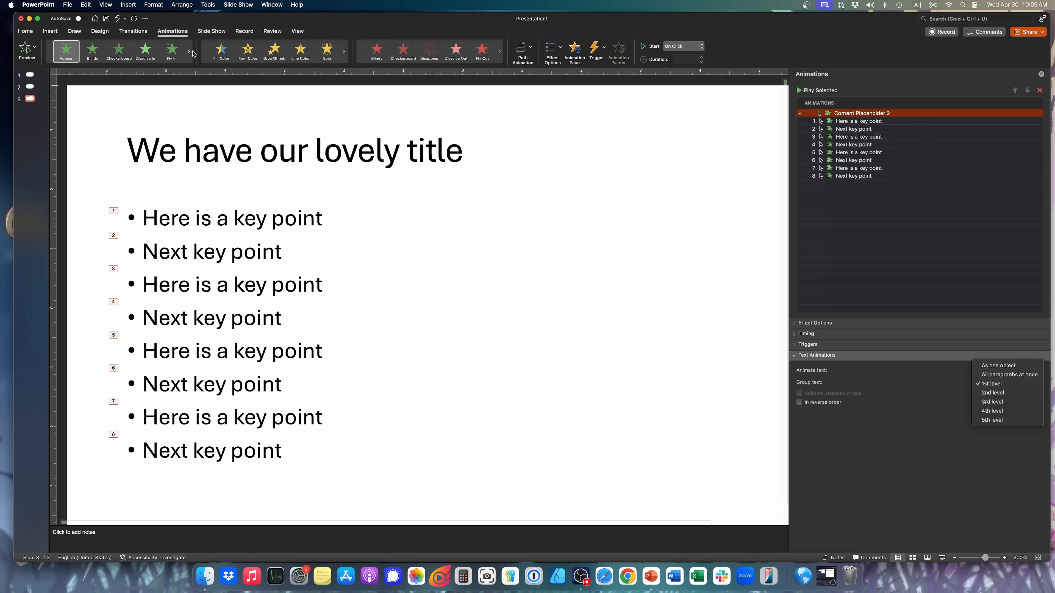
click(188, 40)
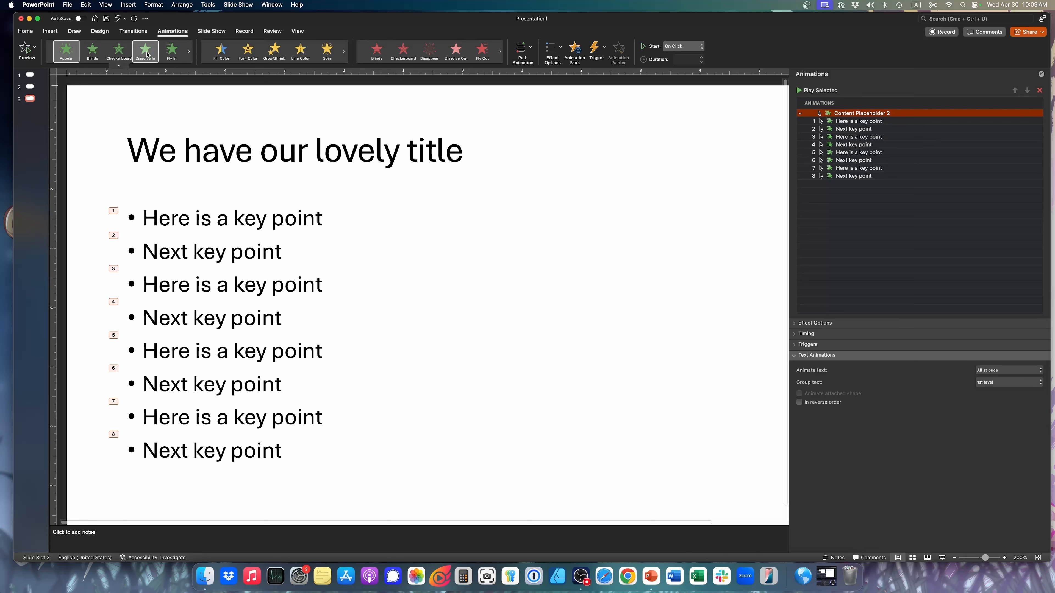
Browse the full set of entrance effects and try to apply Fade to the bullet list's existing animation
click(119, 66)
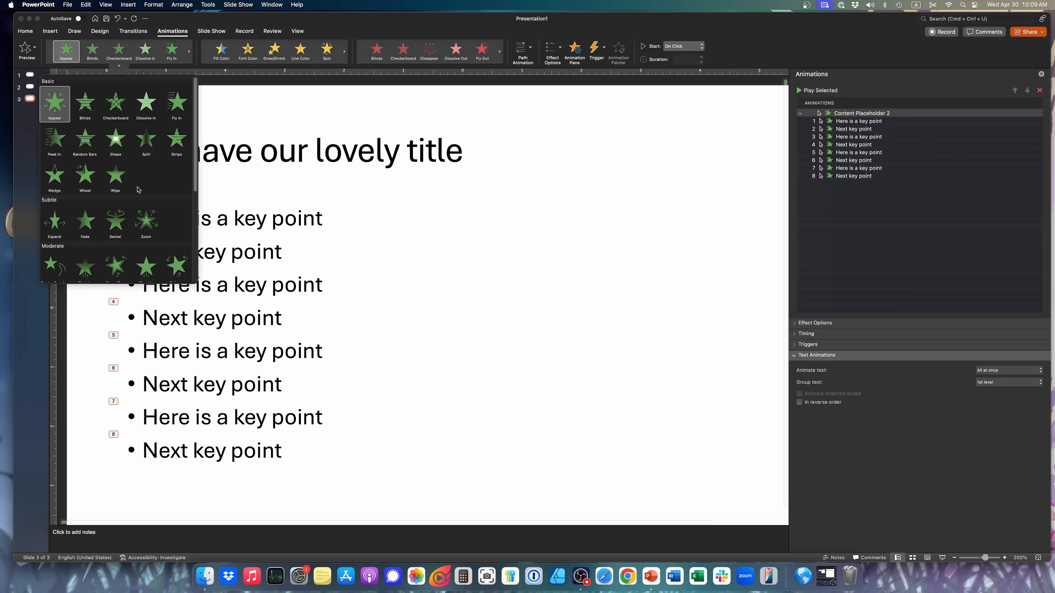
scroll(137, 190, down, 5)
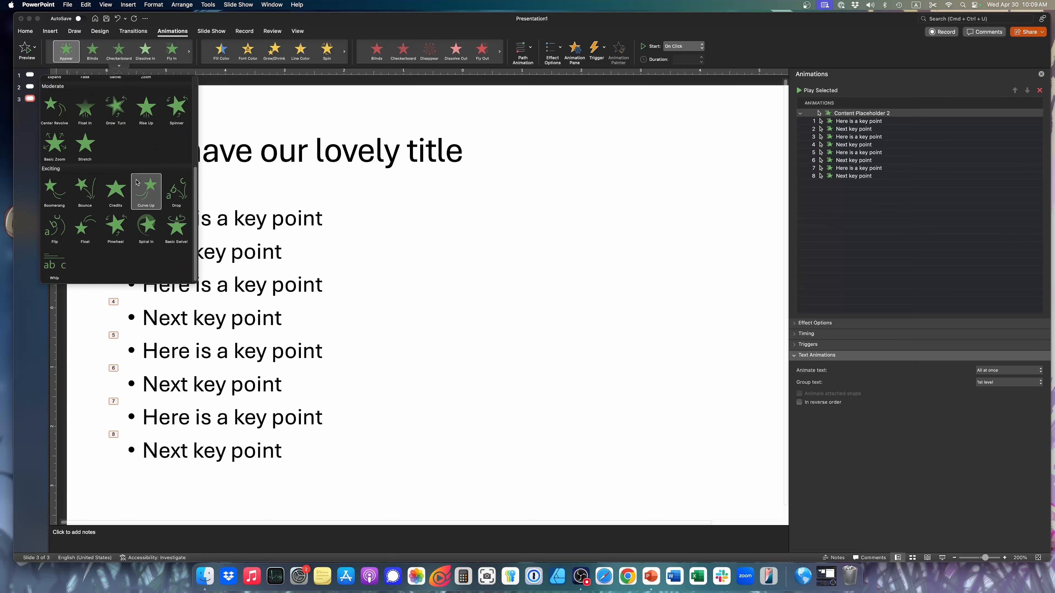
scroll(134, 172, up, 5)
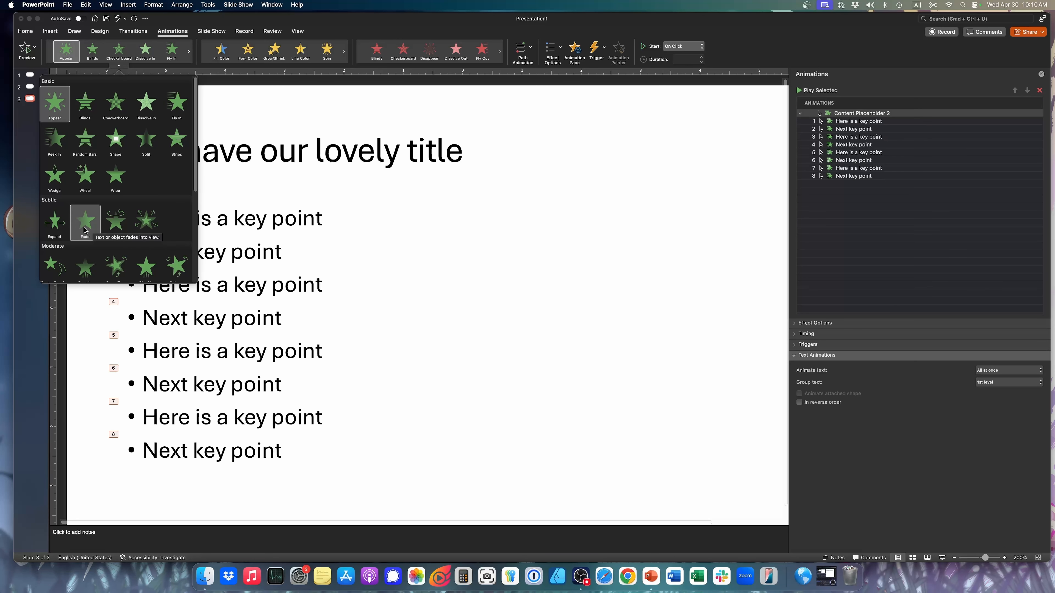
click(85, 230)
click(613, 146)
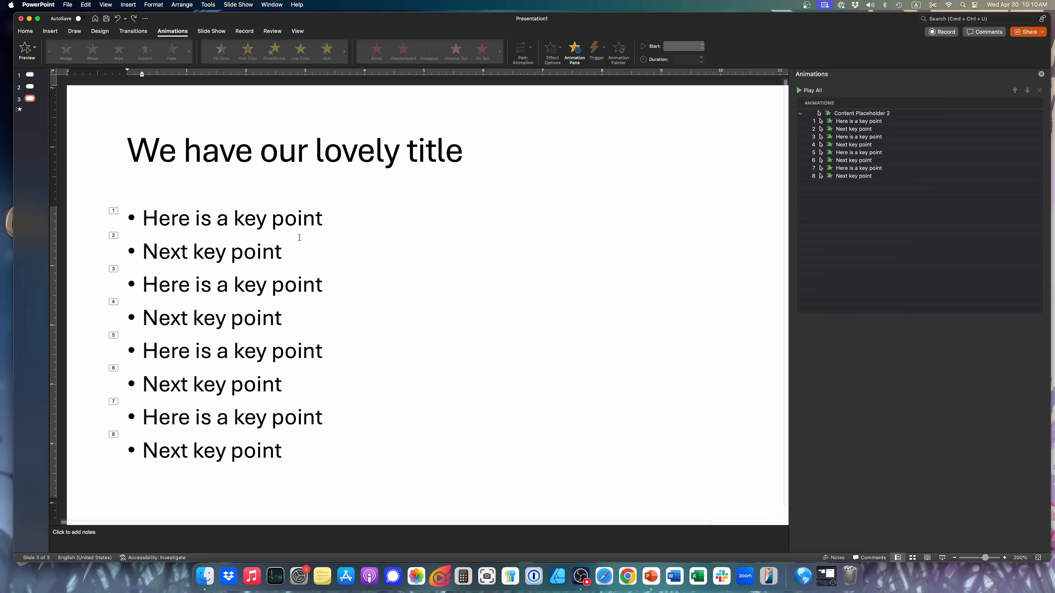
Add a Fade entrance effect to the bullet list text box on slide 3 and check its individual bullet entries
click(287, 251)
click(315, 218)
click(322, 204)
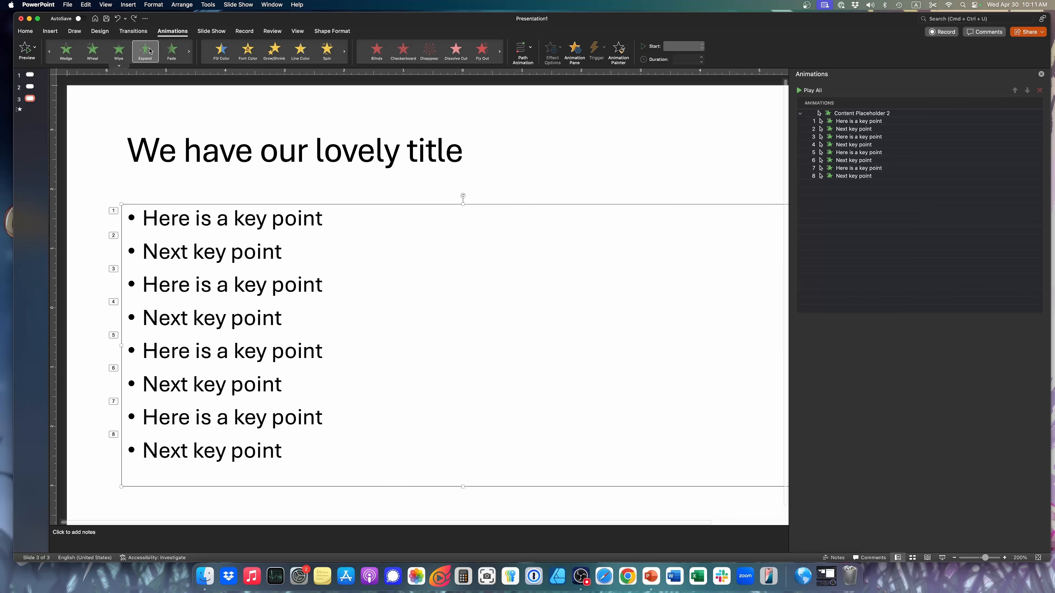
click(171, 50)
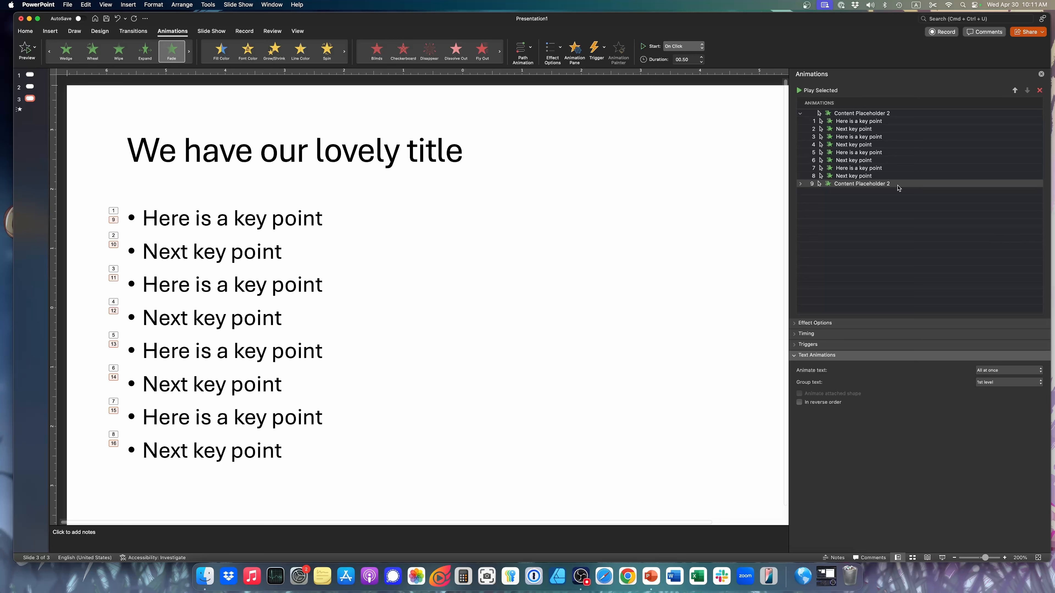
click(800, 184)
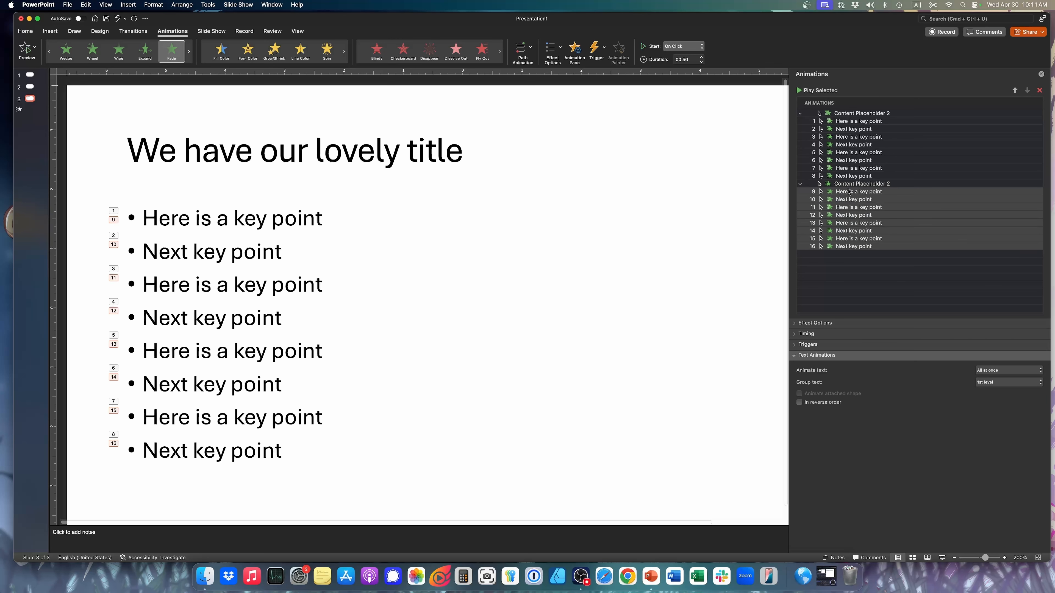
click(800, 184)
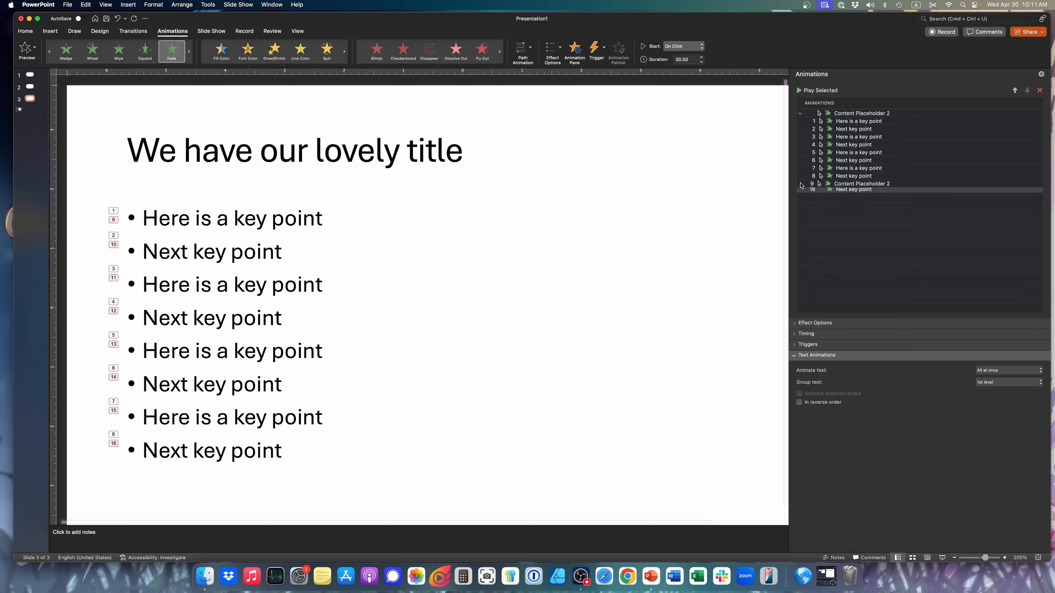
click(601, 255)
click(596, 162)
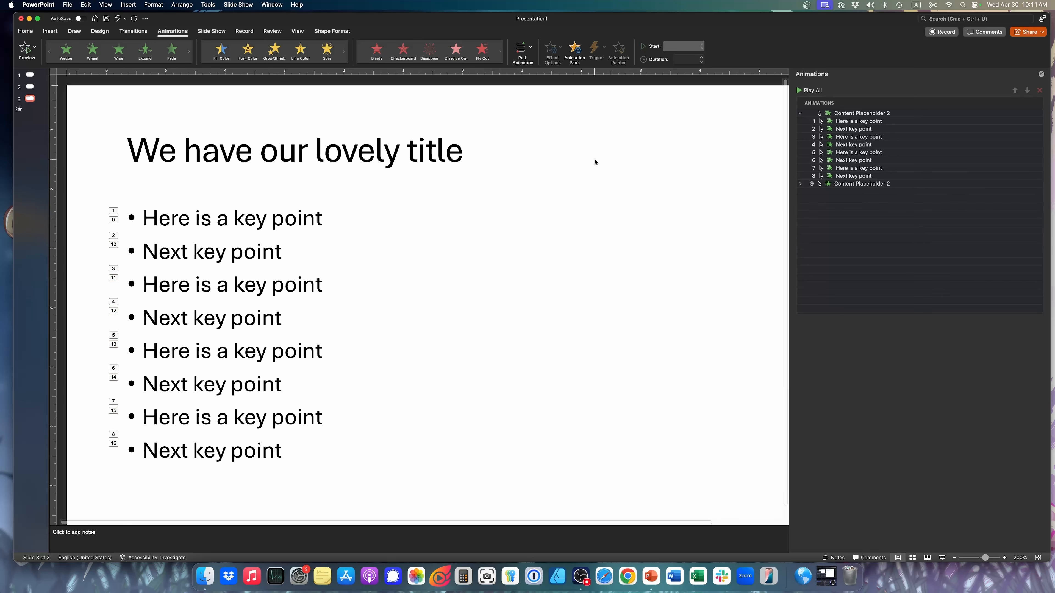
Play slide 3 as a slide show, advance through the bullet animations, and return to editing
click(942, 558)
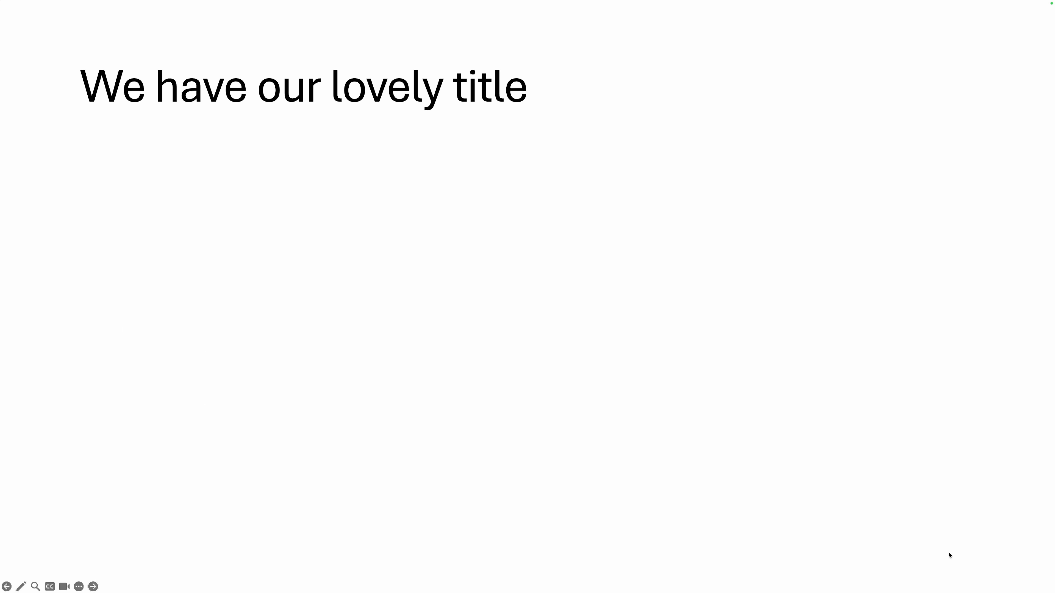
key(Right)
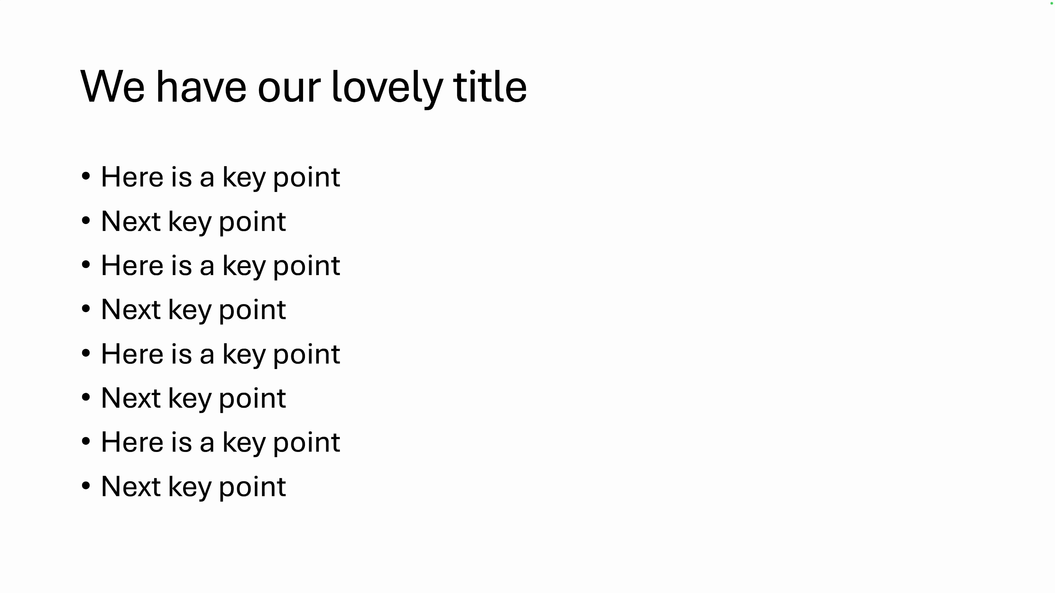
key(Escape)
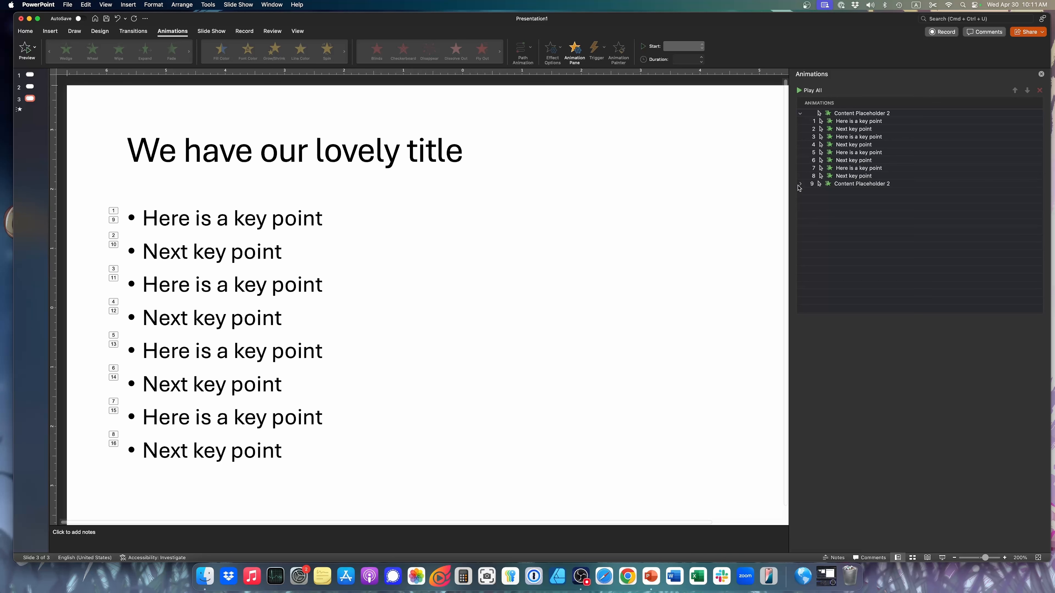
Delete the second, Fade animation of the bullet list, and select and collapse the Appear animation group
click(862, 184)
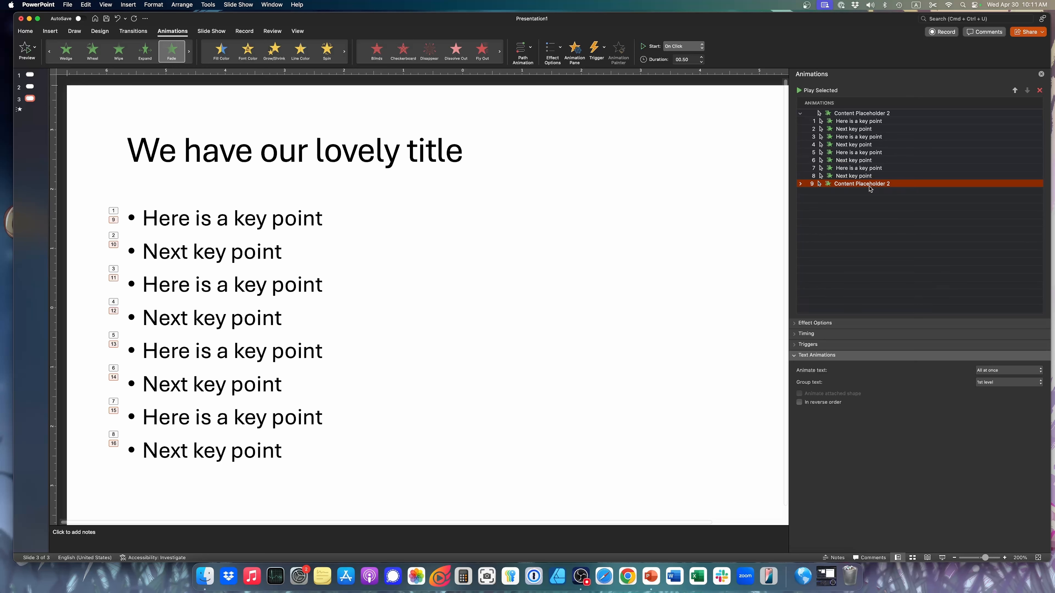
click(1040, 91)
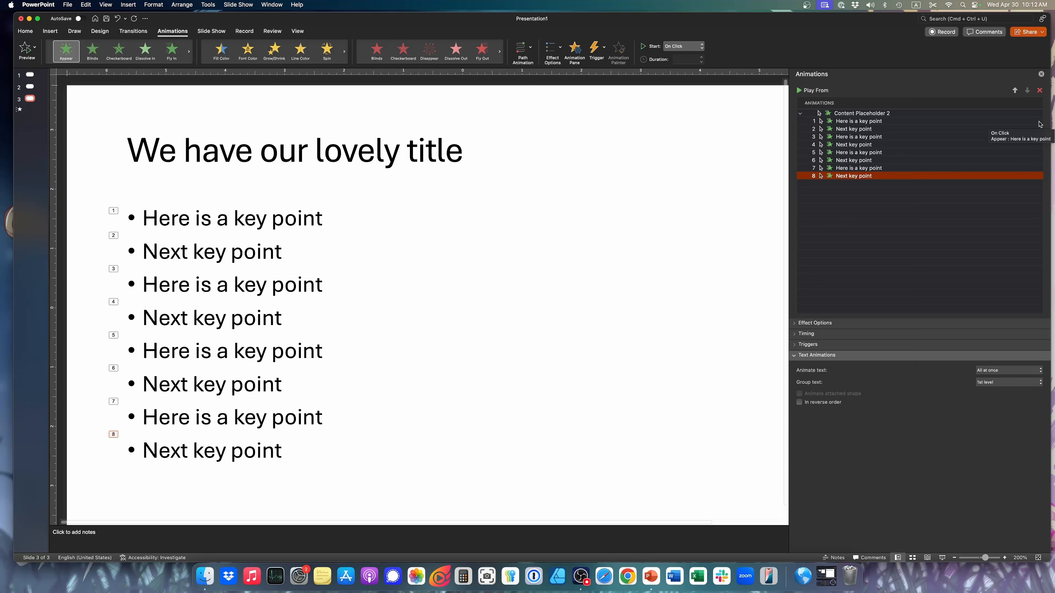
key(super+a)
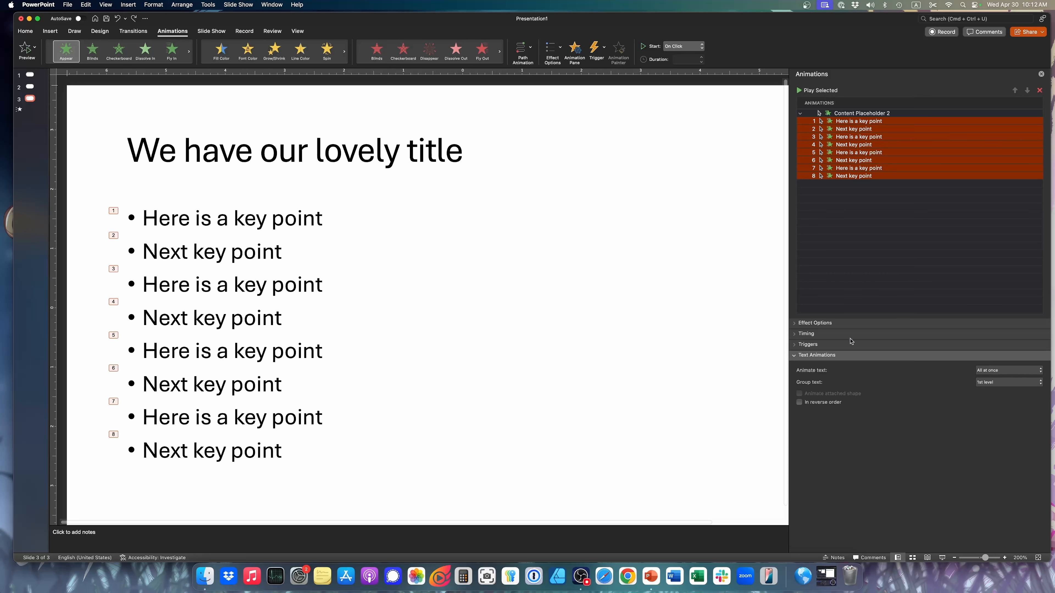
click(885, 115)
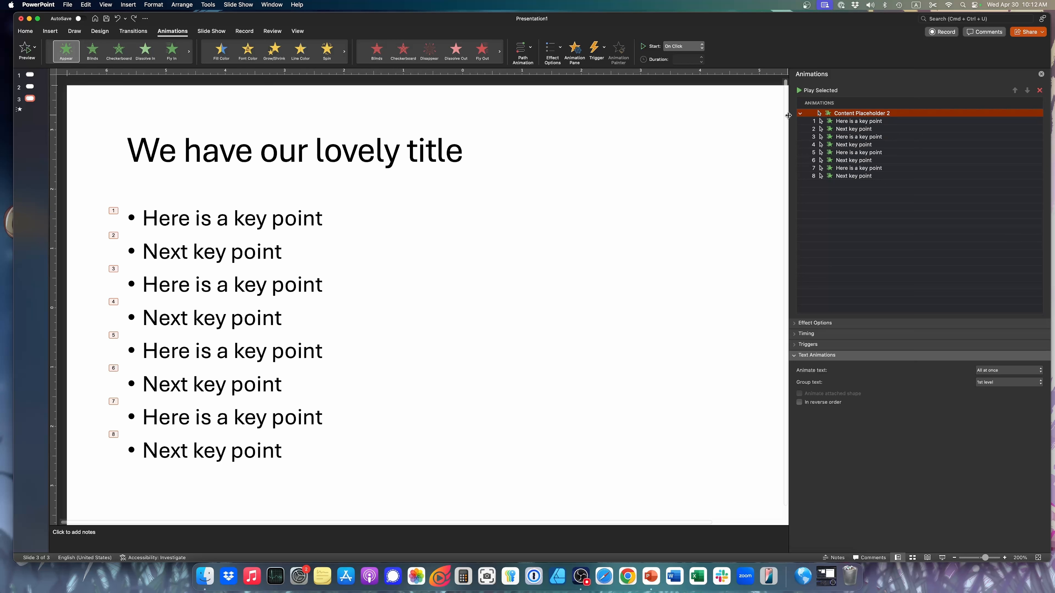
click(800, 114)
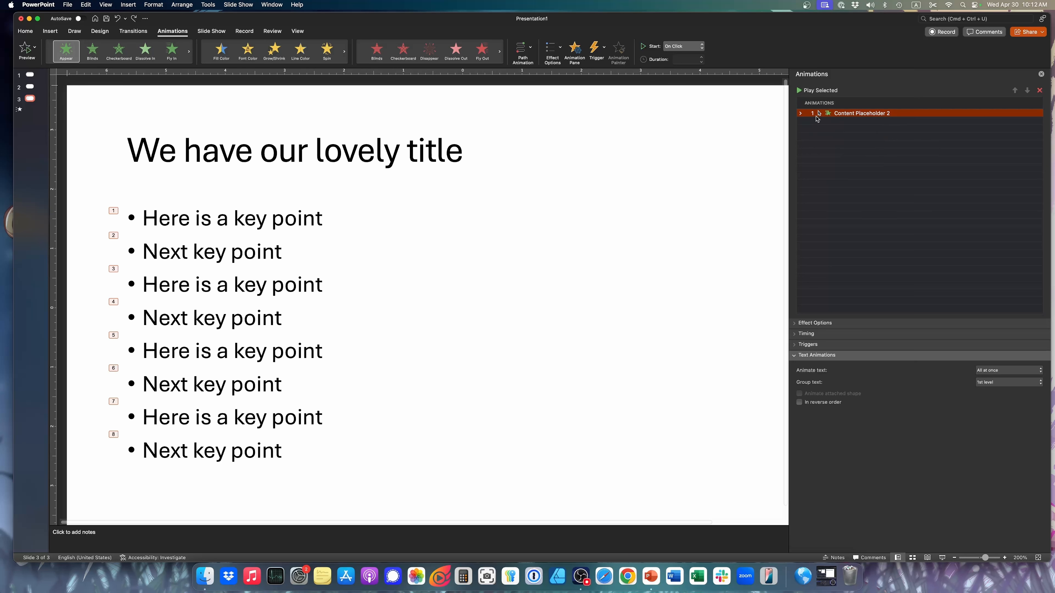
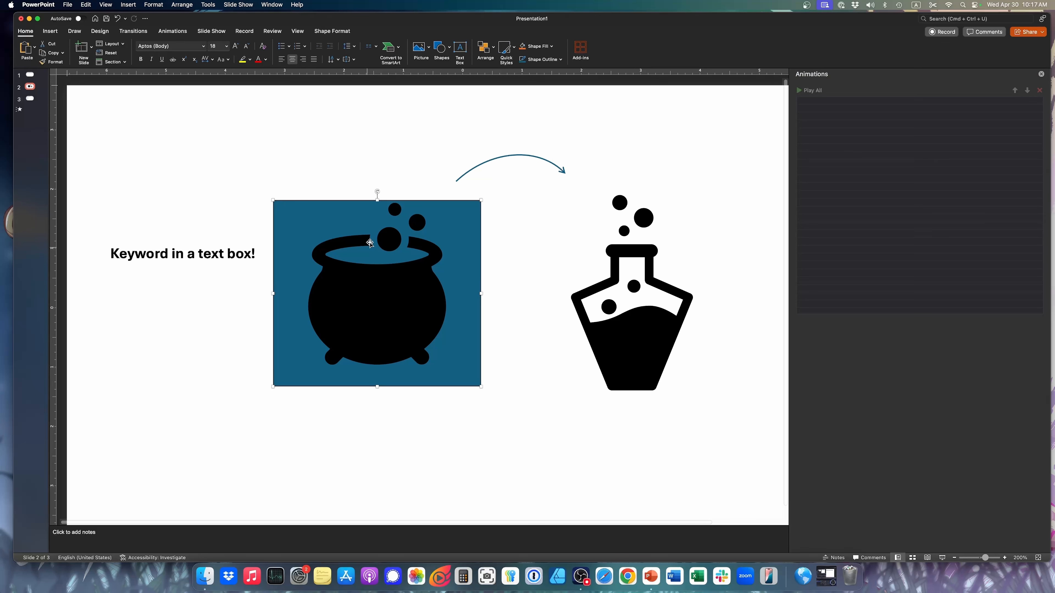
Apply the Fade entrance effect to the blue rectangle and to the cauldron graphic on slide 2
click(168, 31)
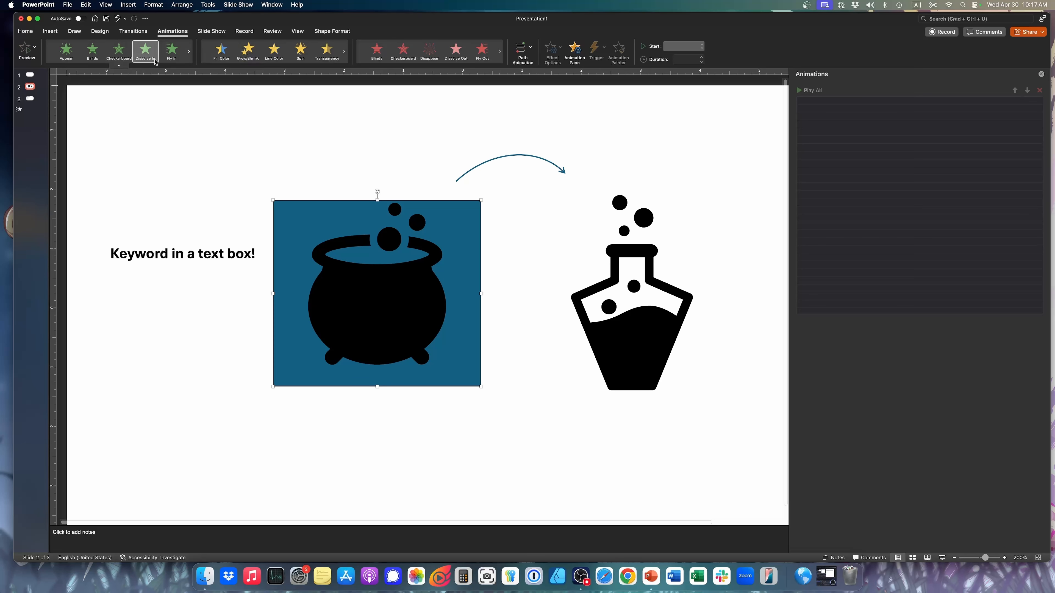
click(118, 65)
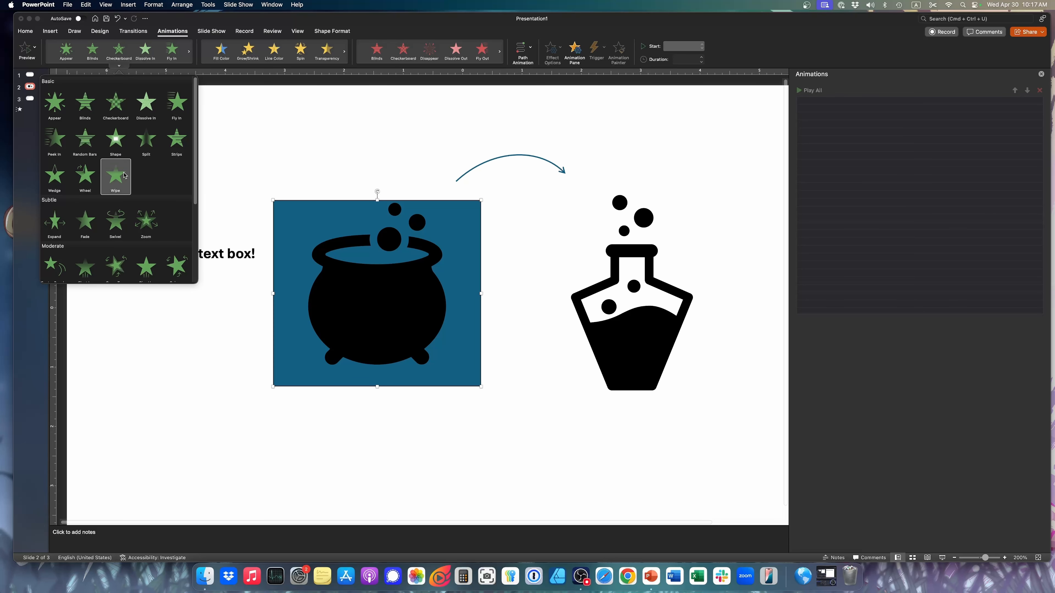
click(86, 223)
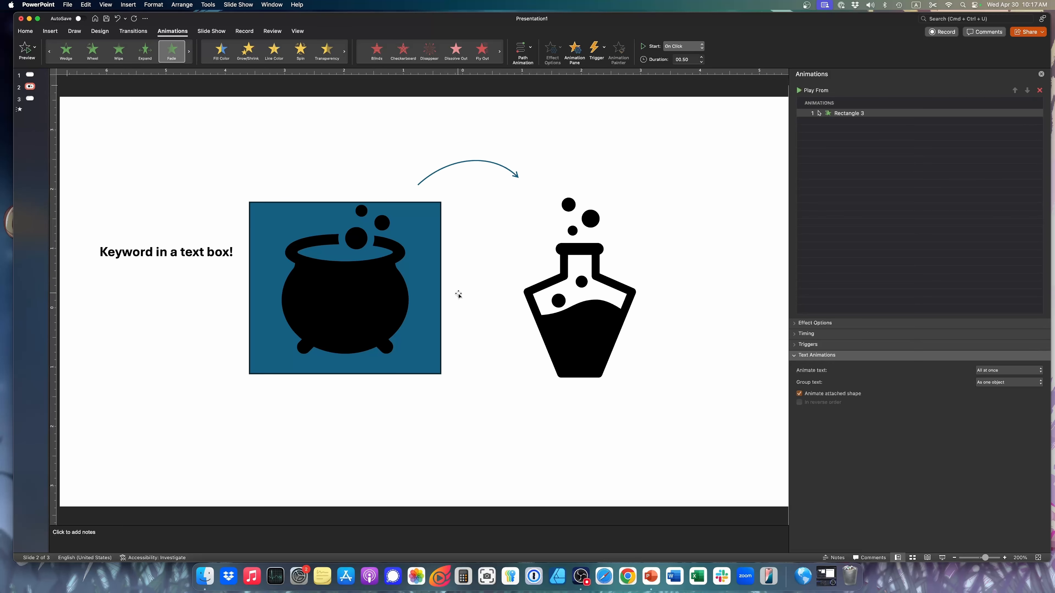
click(344, 254)
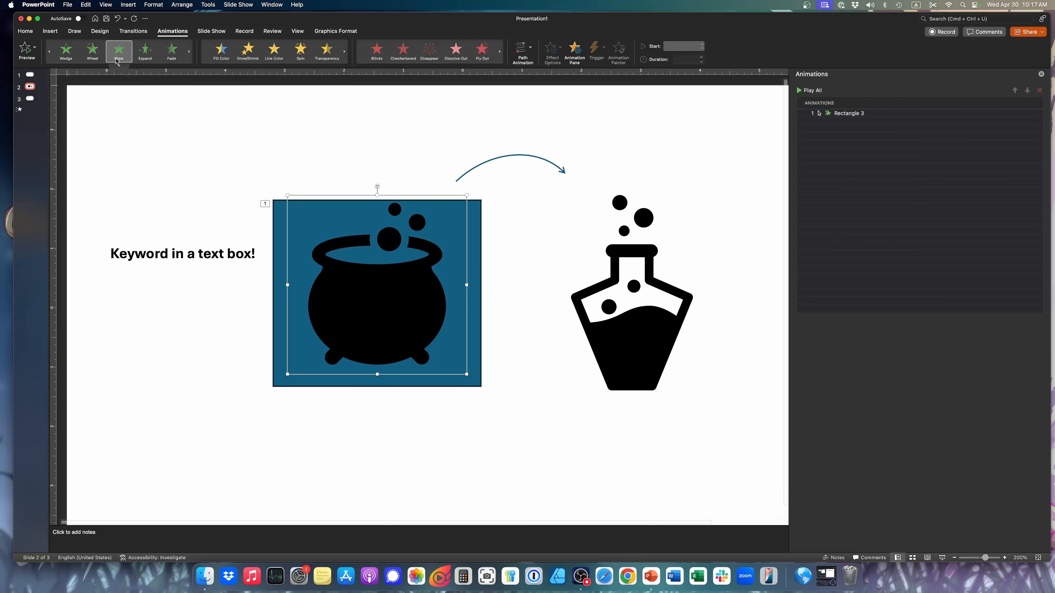
click(174, 46)
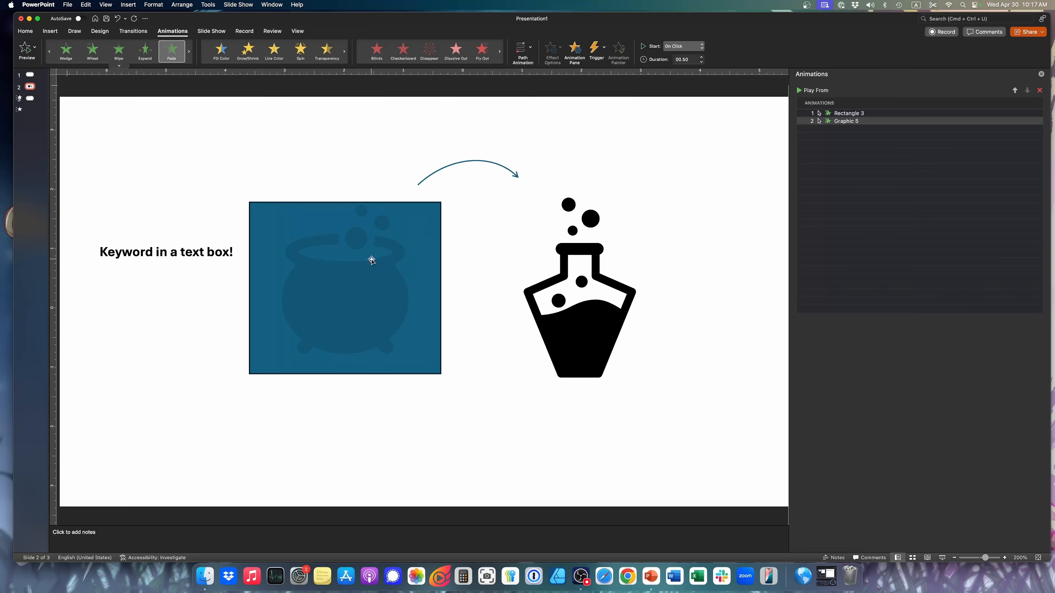
Try the Fade and the Appear entrance effects on the curved arrow, undoing each one
click(503, 157)
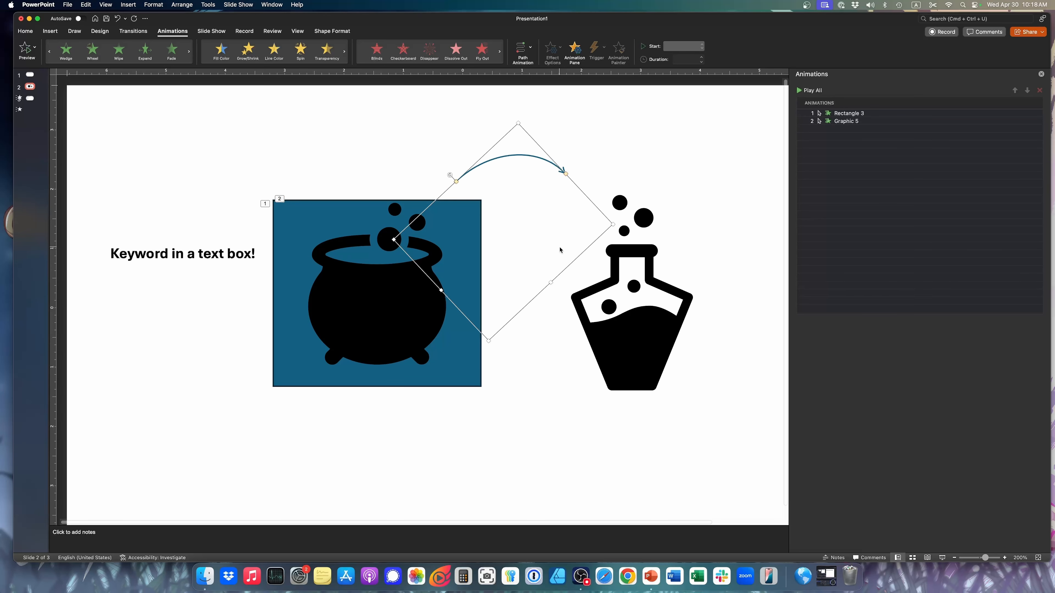
click(173, 56)
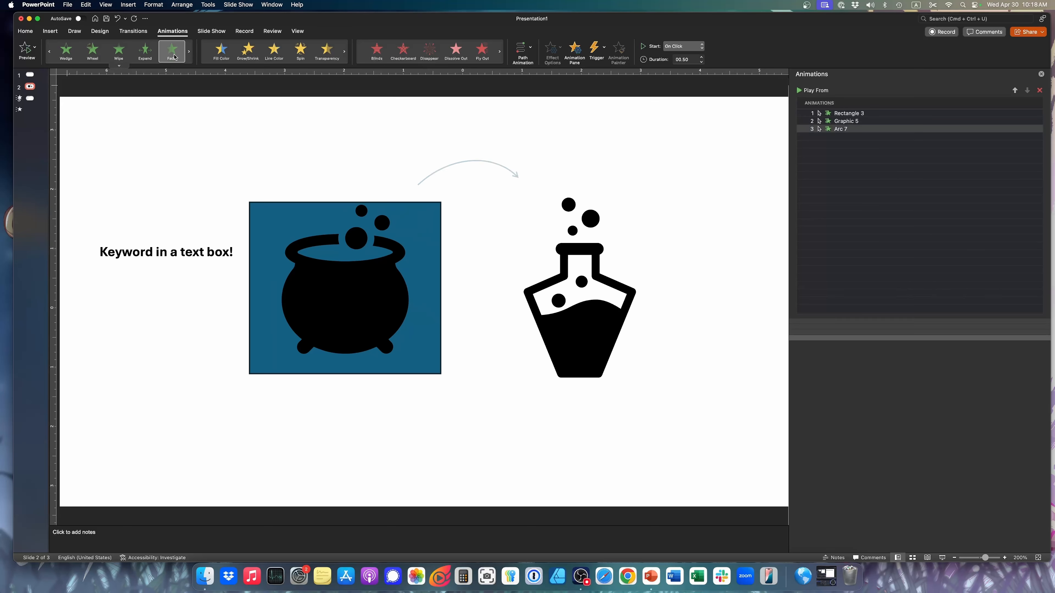
key(super+z)
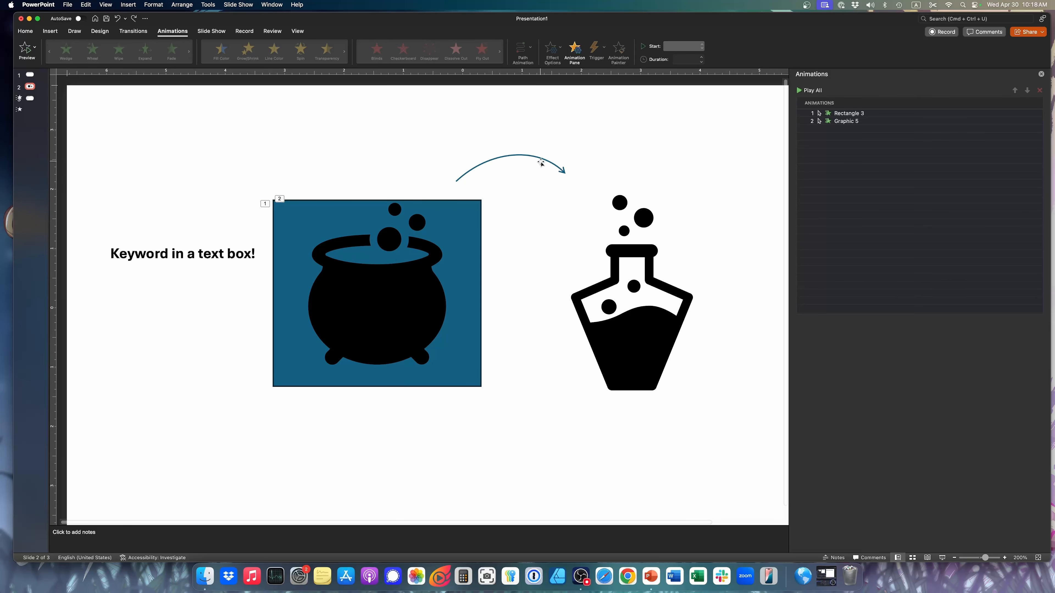
click(549, 159)
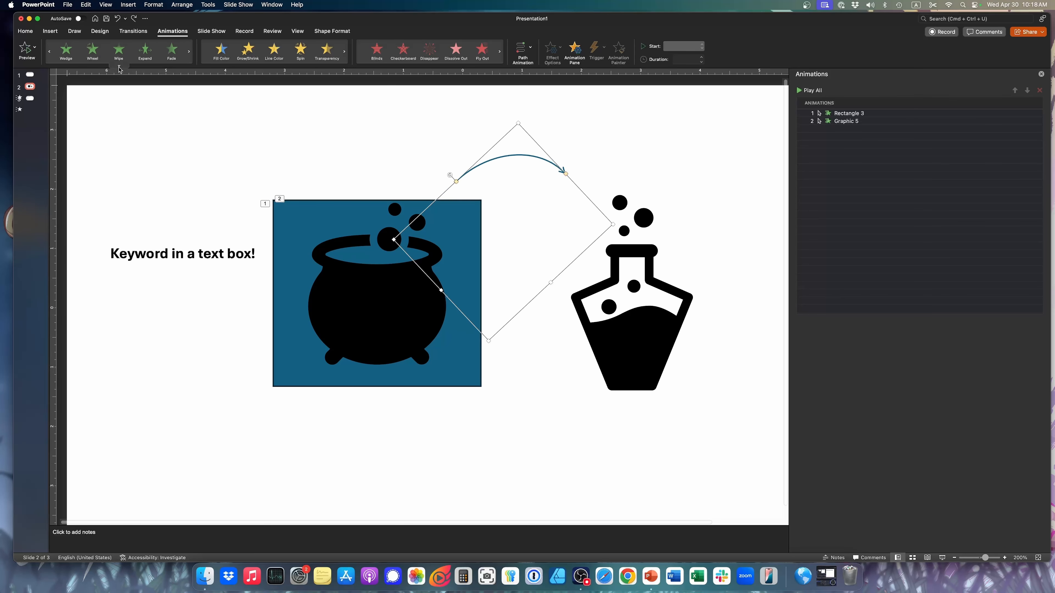
click(120, 67)
click(56, 99)
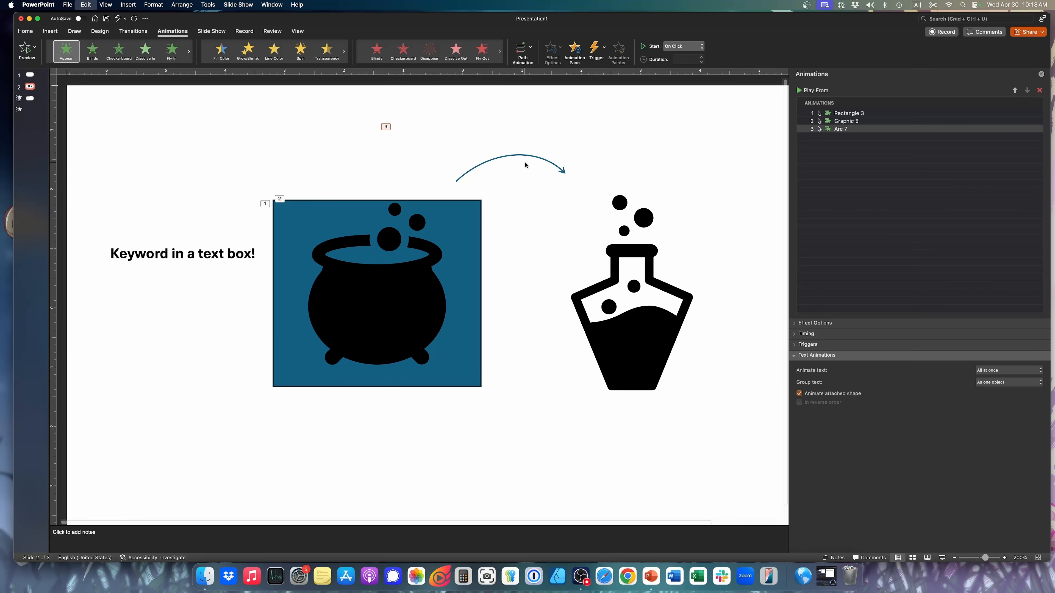
key(super+z)
Apply the Wipe entrance effect to the curved arrow above the cauldron and flask
click(506, 156)
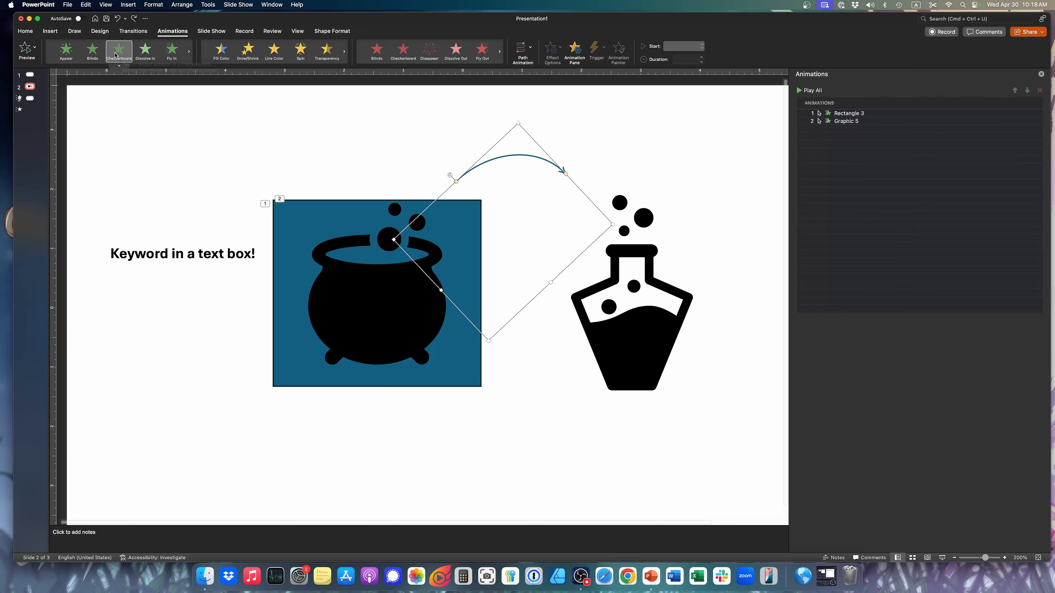
click(119, 66)
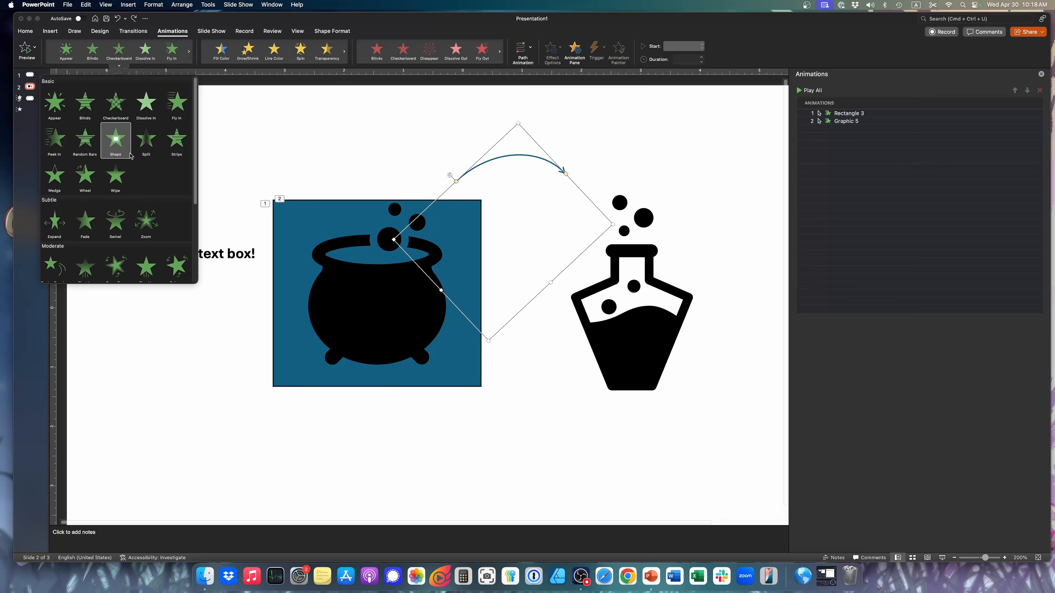
click(122, 173)
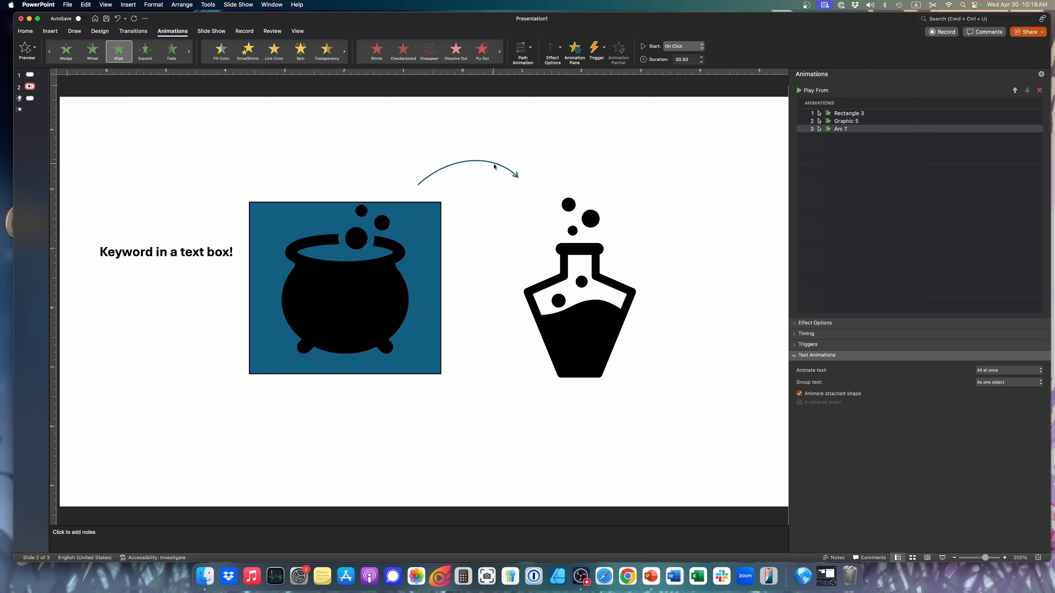
Play slide 2 as a slide show, advance through the rectangle, cauldron and arrow animations, and return to editing
click(942, 559)
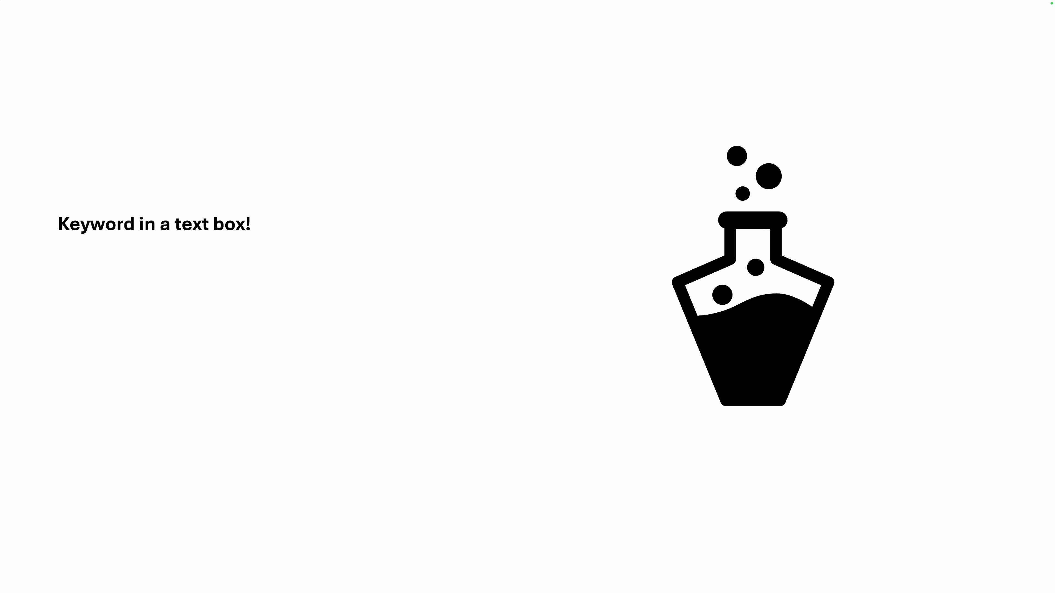
key(Right)
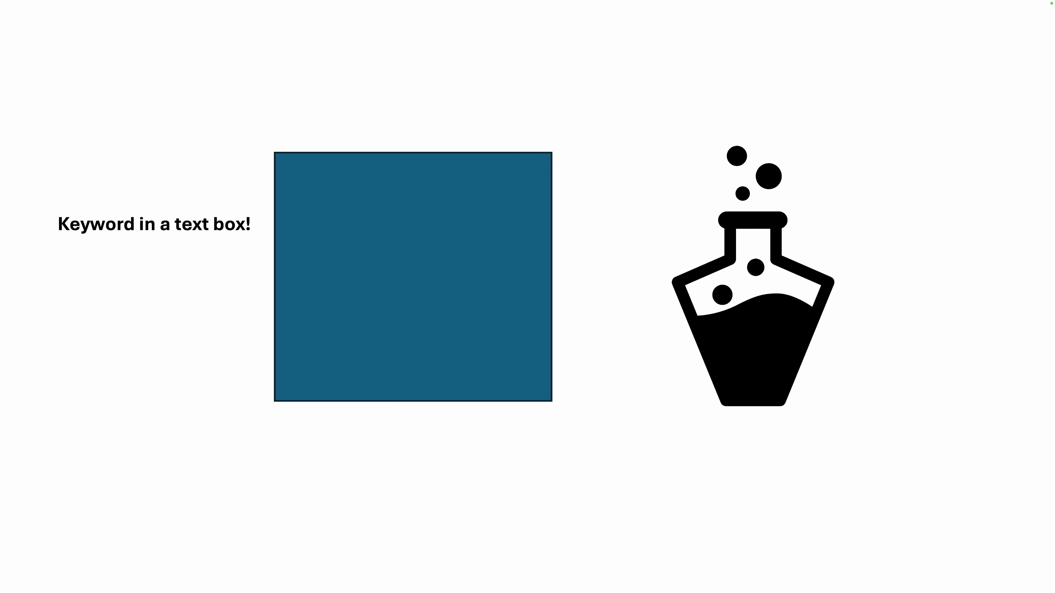
key(Right)
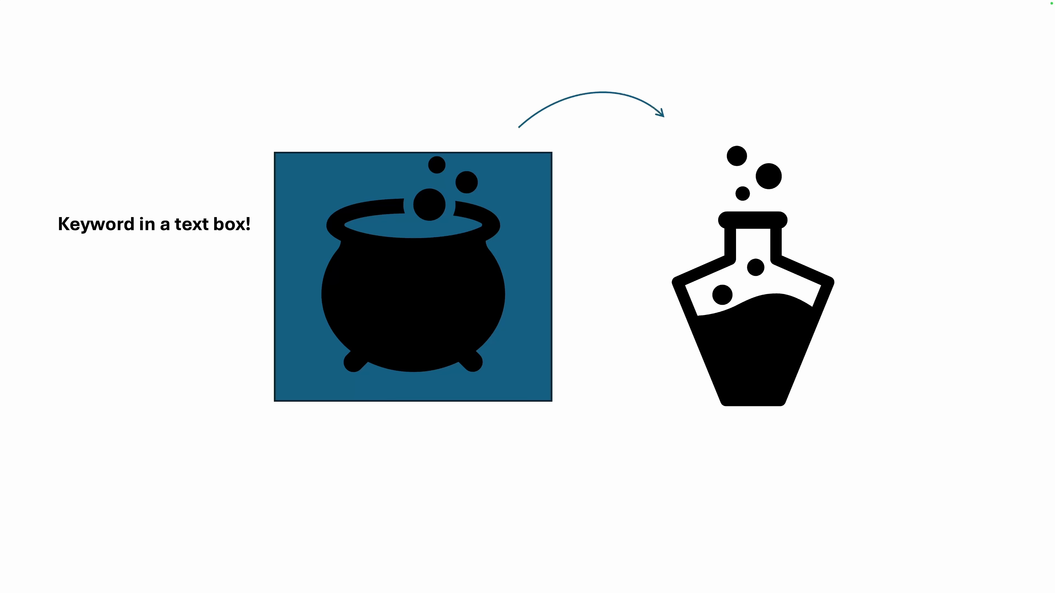
key(Escape)
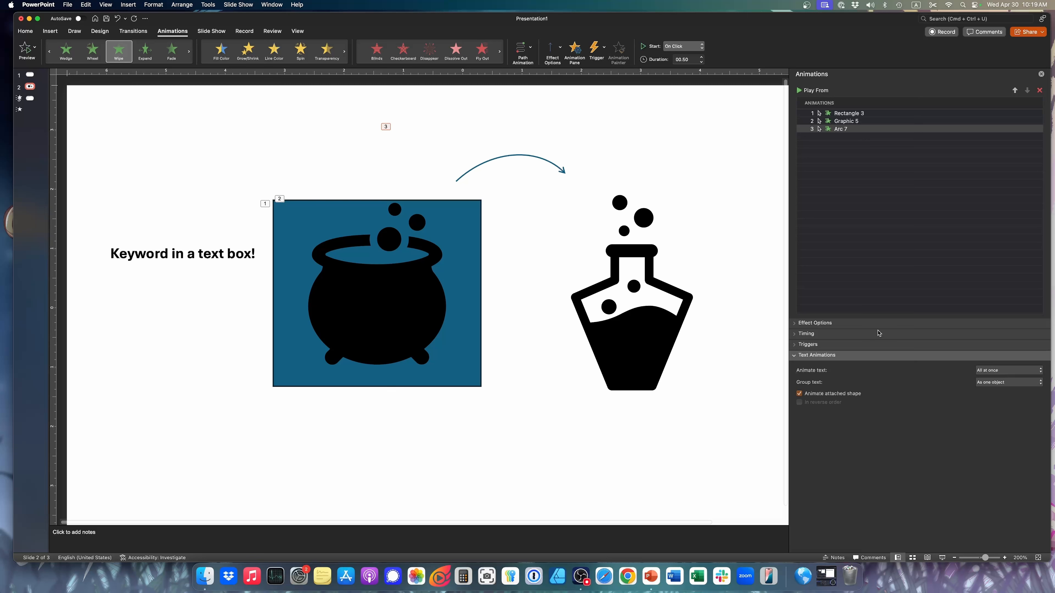
Expand the effect options of the arrow's Wipe animation and set its direction to From Left
click(794, 323)
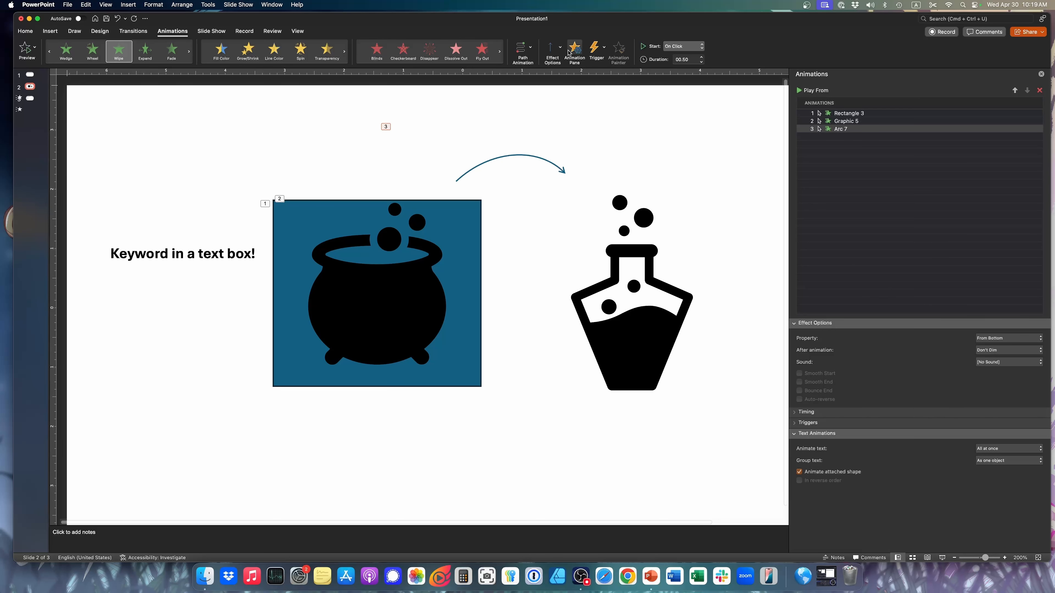
click(559, 48)
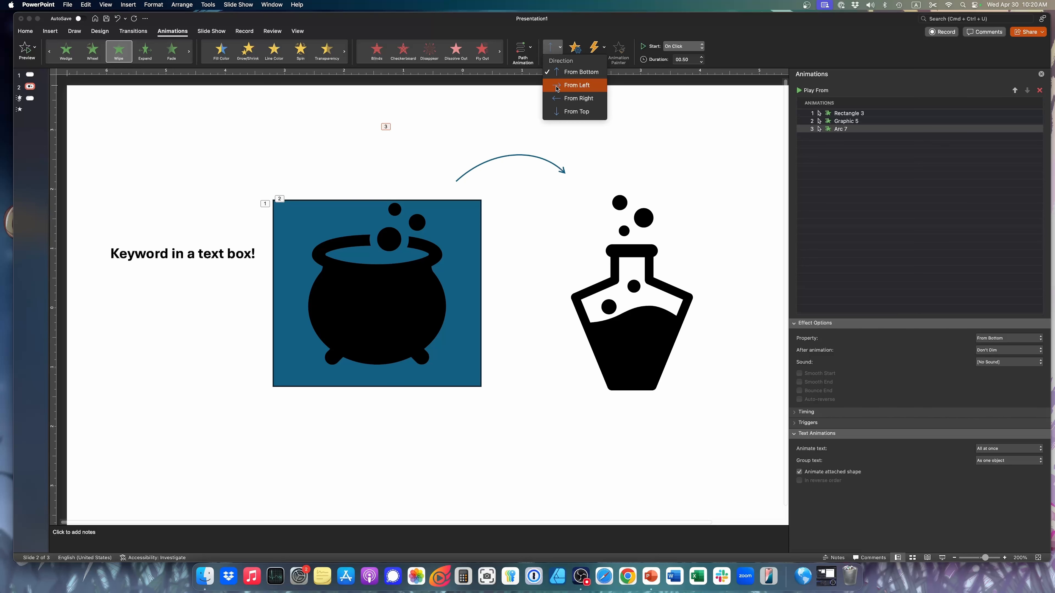
click(572, 89)
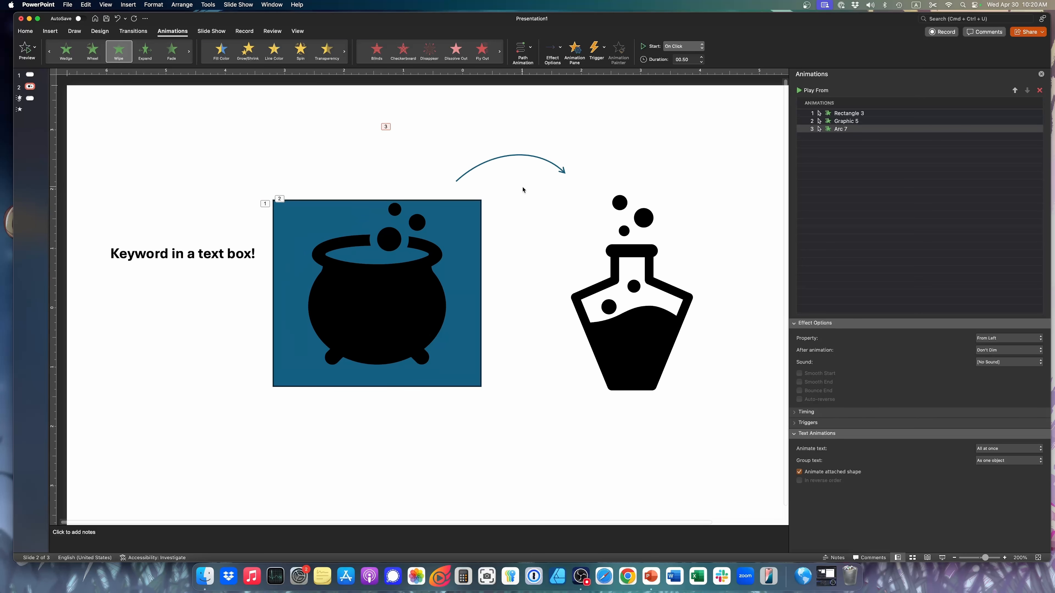
Add a Wipe entrance effect to the flask graphic and change it to Appear
click(647, 350)
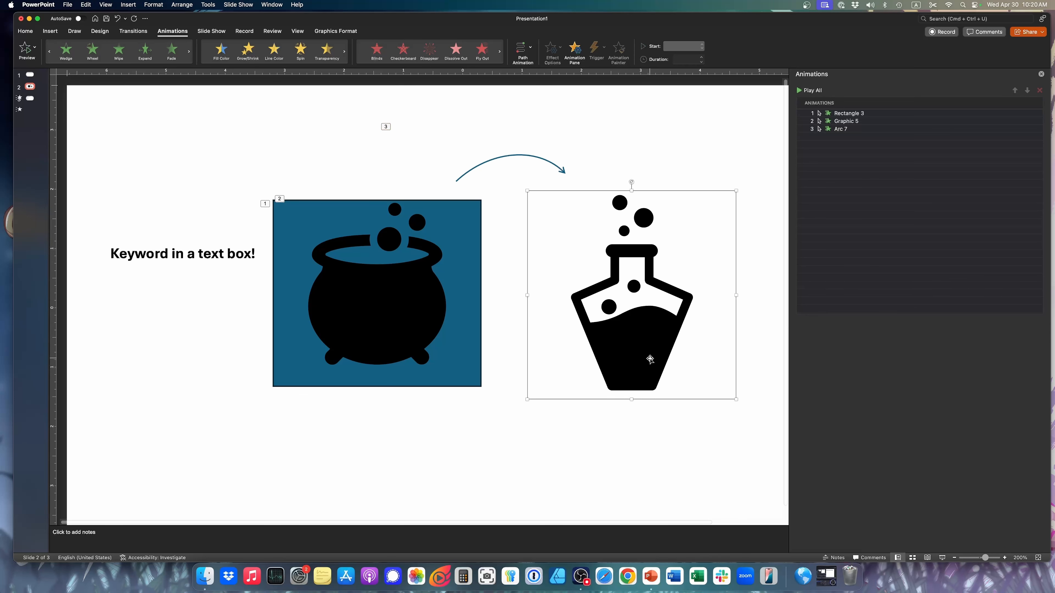
click(125, 60)
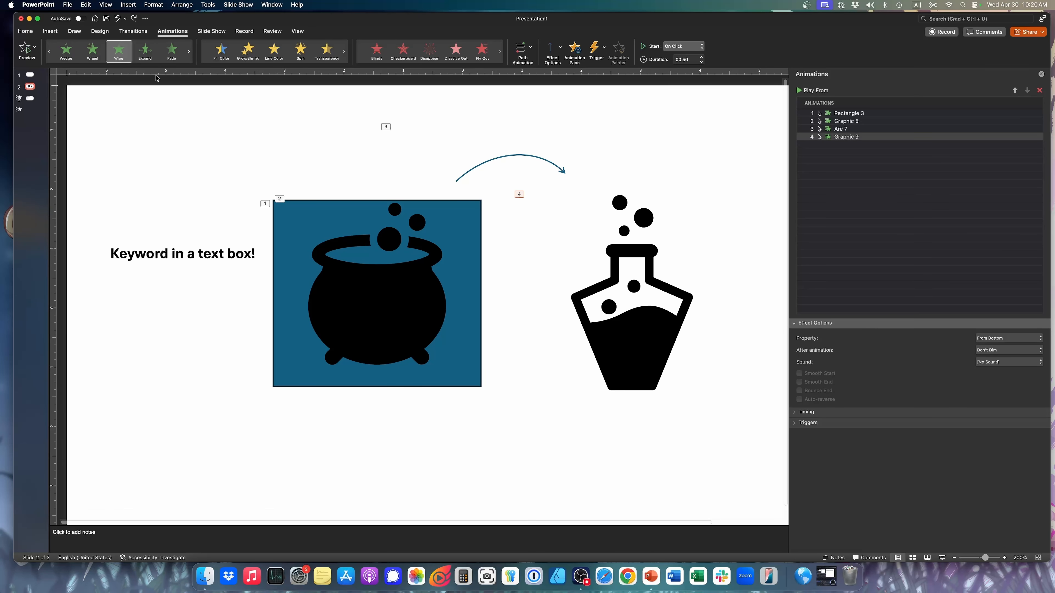
click(119, 65)
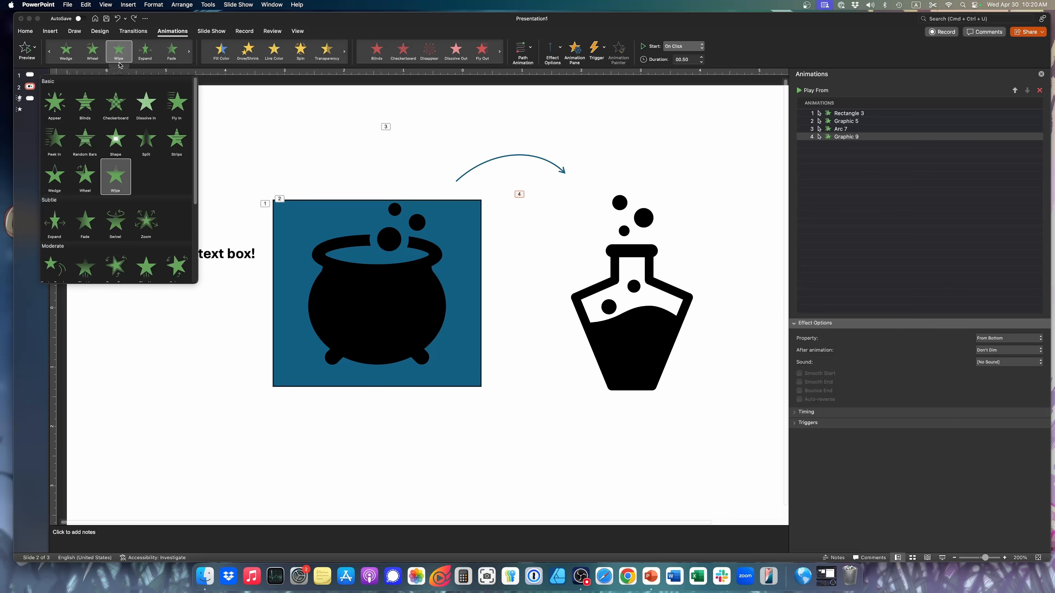
click(49, 110)
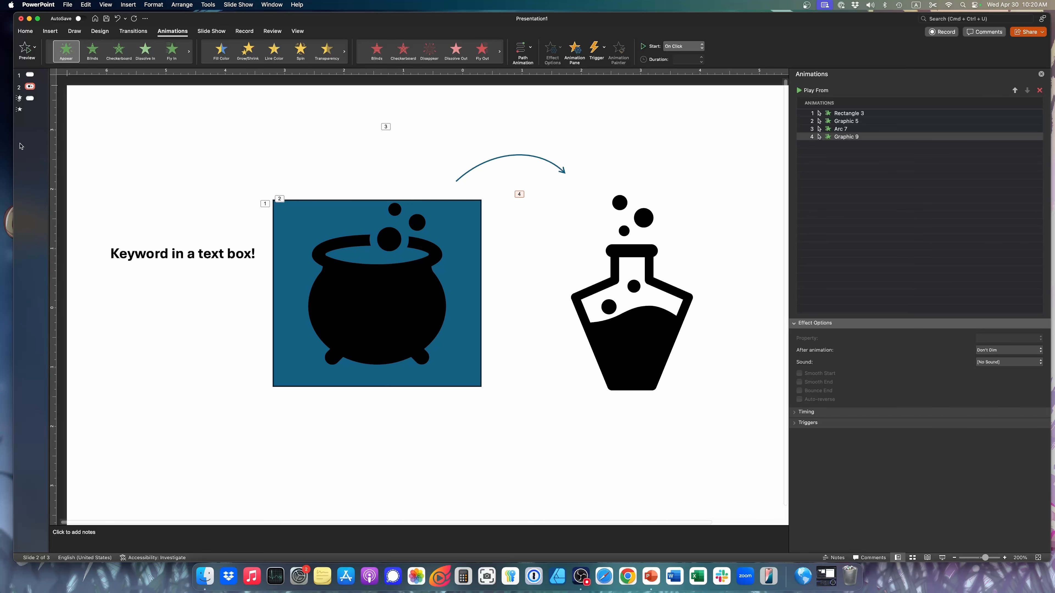
Revisit slide 3, select its bullet list to review the per-bullet animations, and return to slide 2
click(31, 79)
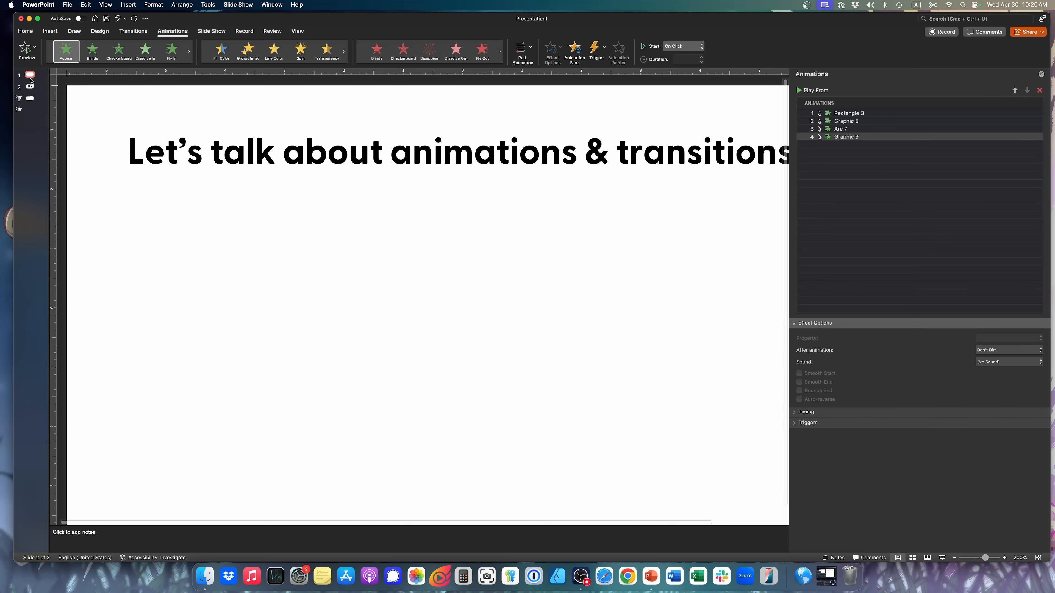
click(32, 99)
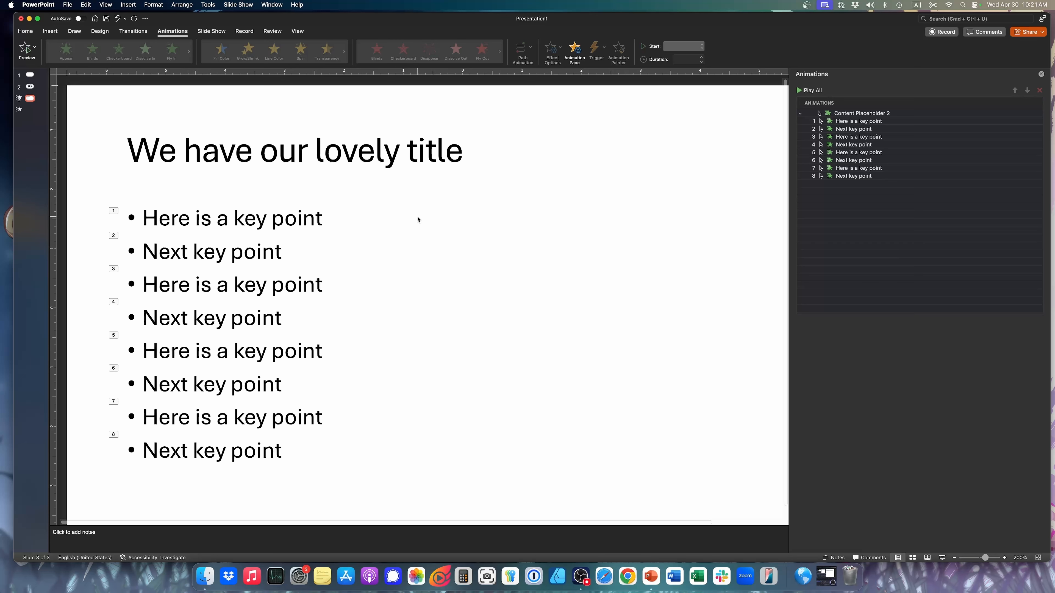
click(292, 228)
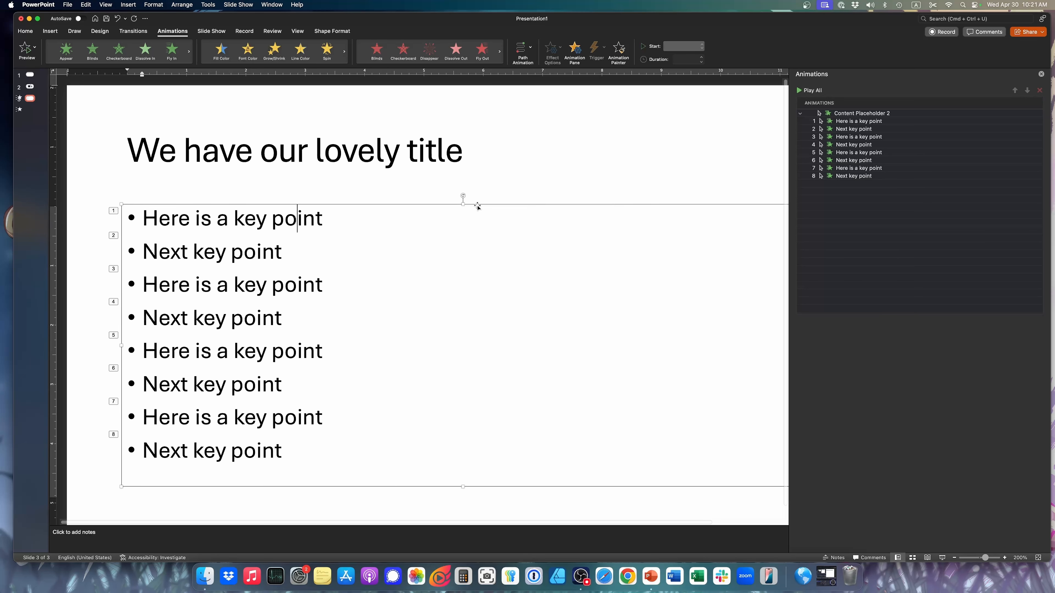
click(478, 204)
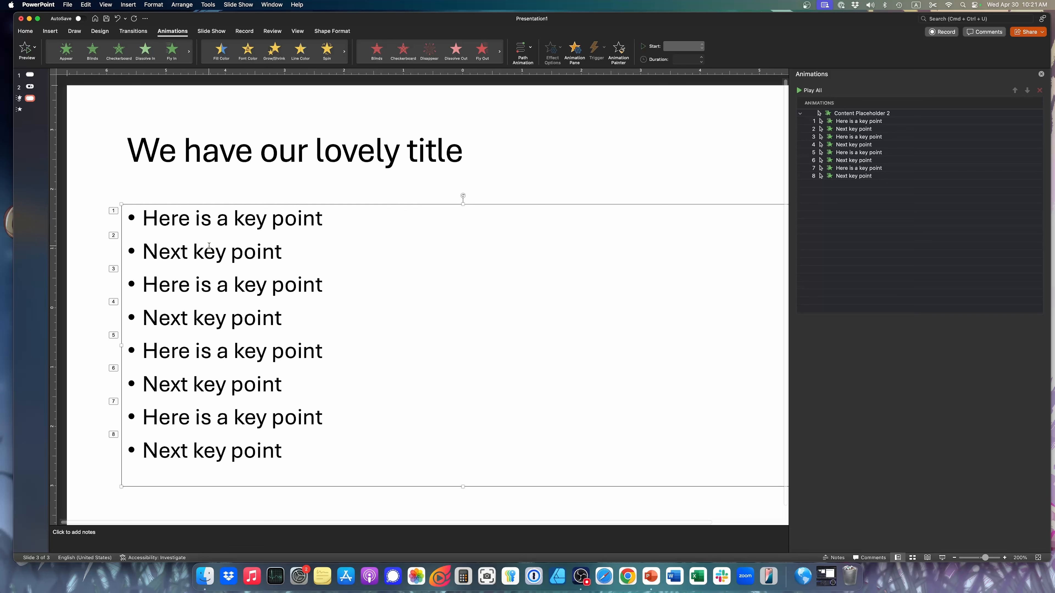
triple_click(209, 247)
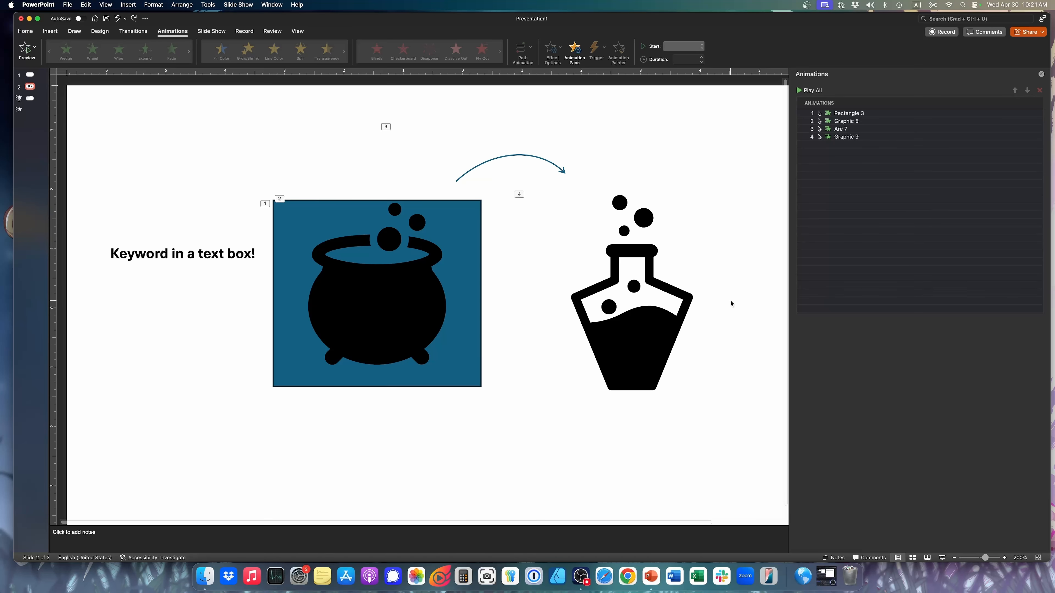
Browse the entrance effects for the flask graphic, try adding Expand as a second animation, and delete it
click(644, 320)
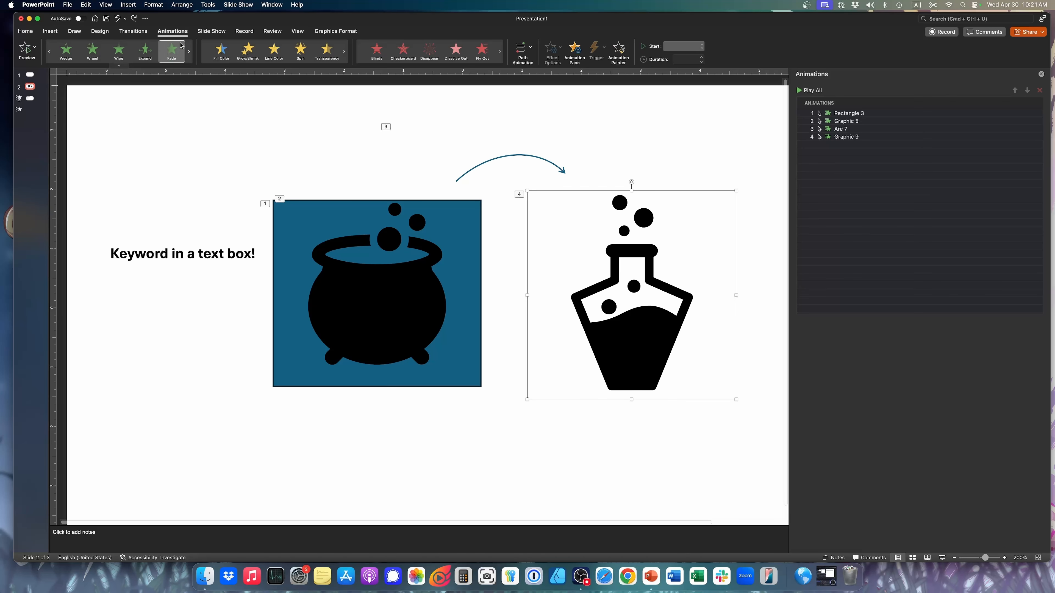
click(118, 67)
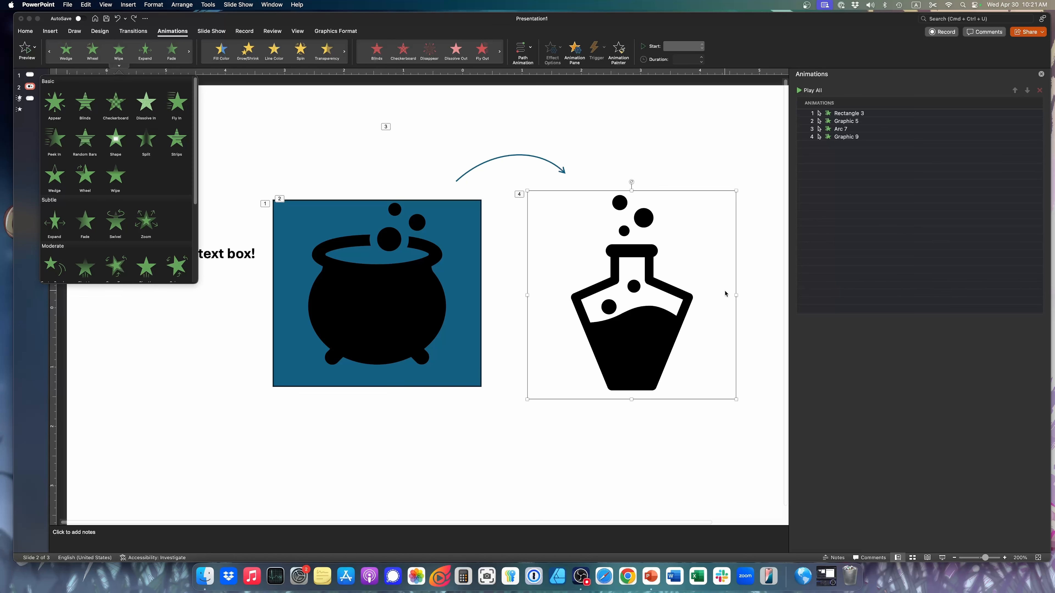
click(708, 414)
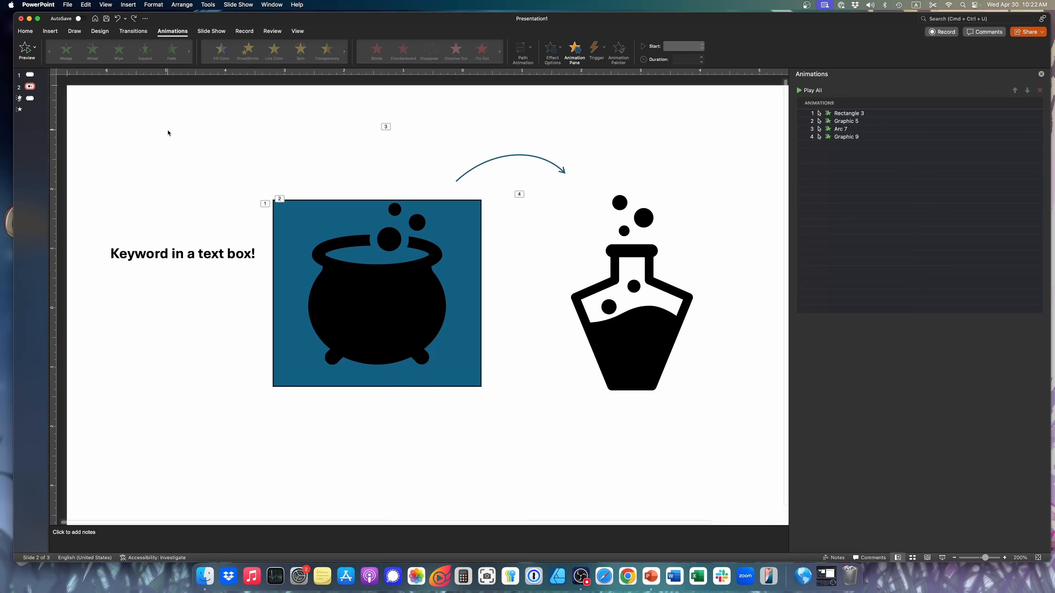
click(646, 361)
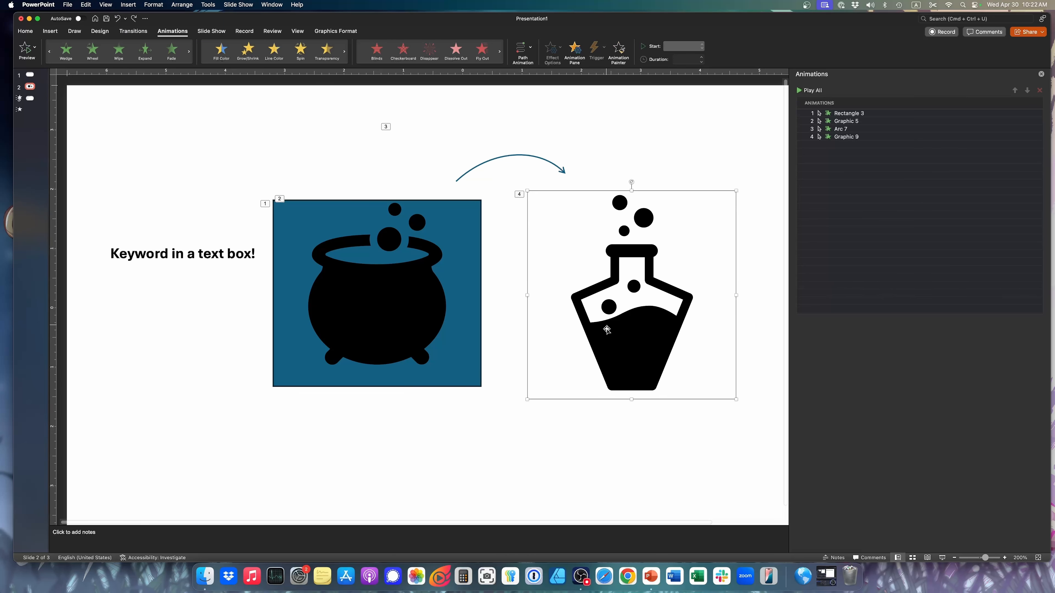
click(144, 54)
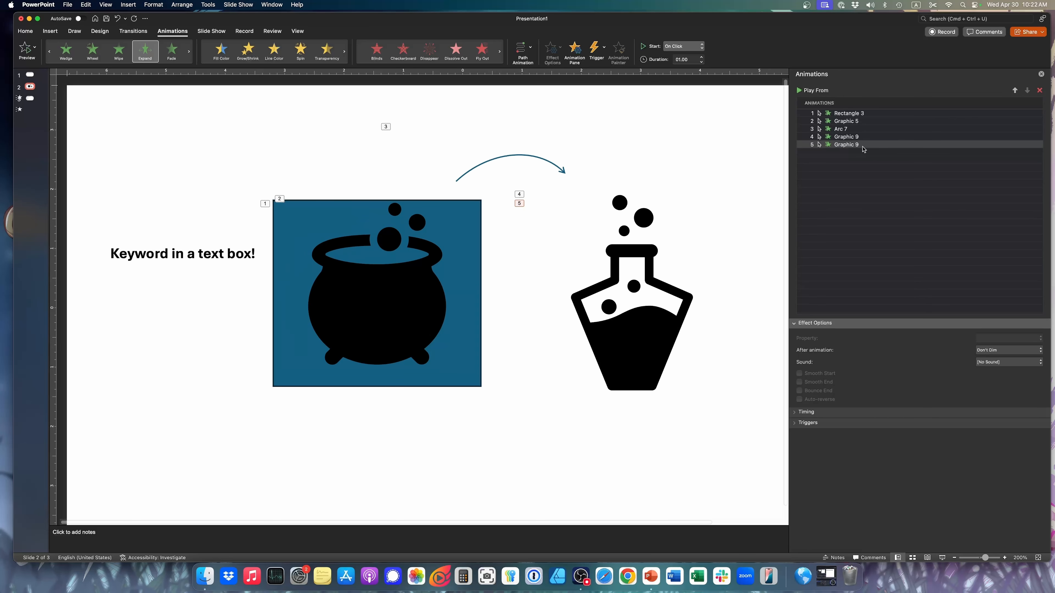
click(1039, 90)
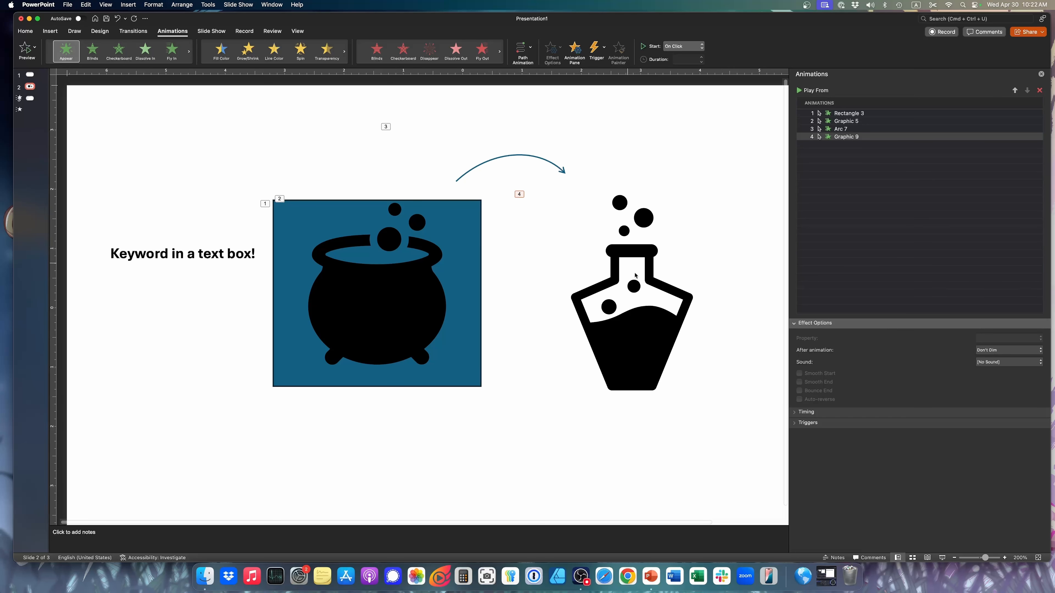
Select the flask graphic and start the slide show from slide 2 to check its animations
click(649, 328)
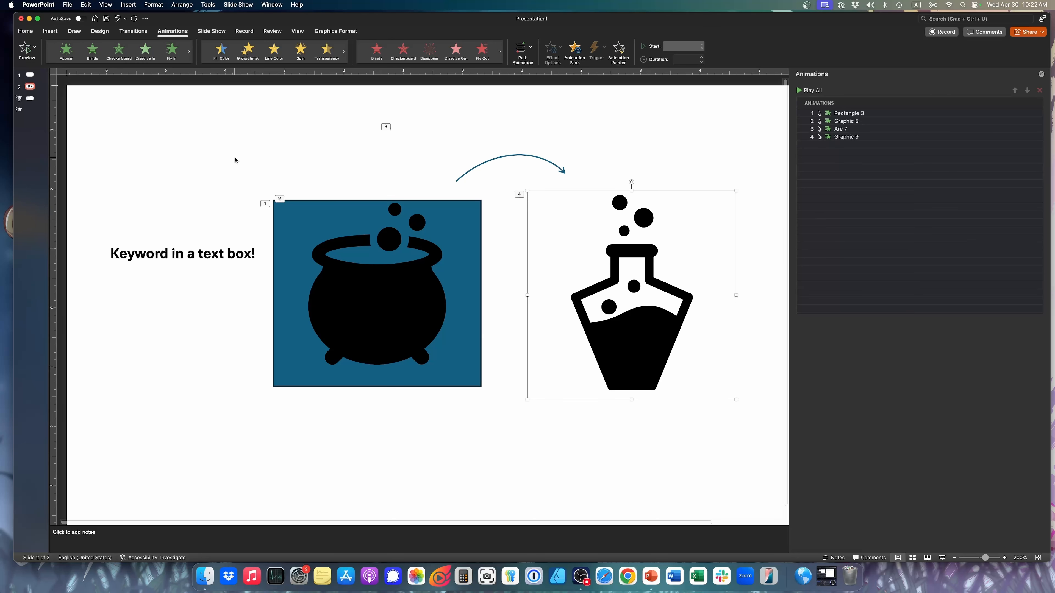
click(942, 558)
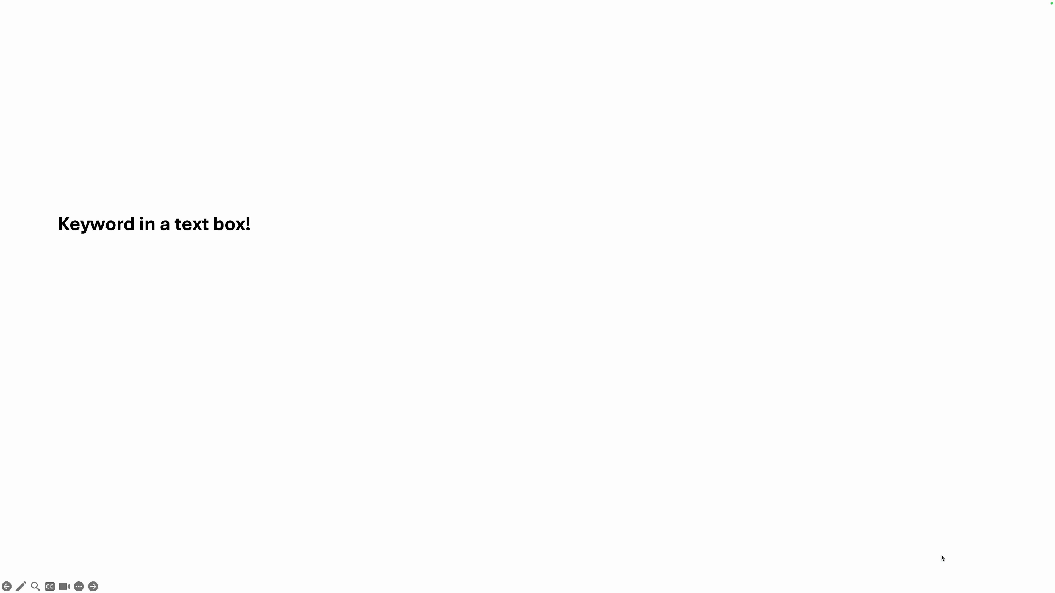
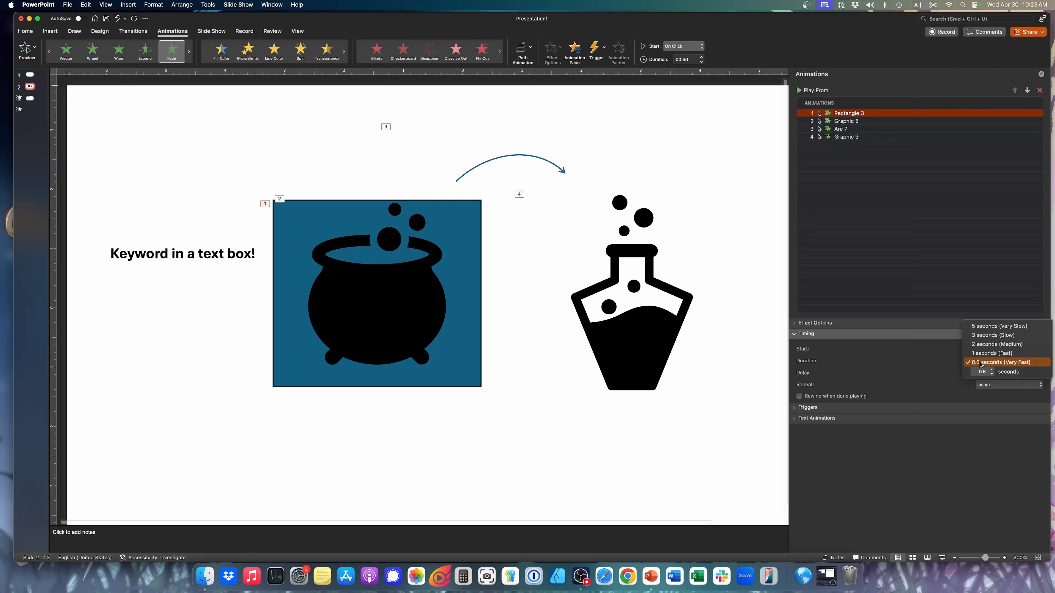
Keep the rectangle's fade at 0.5 seconds and set the Graphic 5, Arc 7 and Graphic 9 animations to start After Previous
click(980, 362)
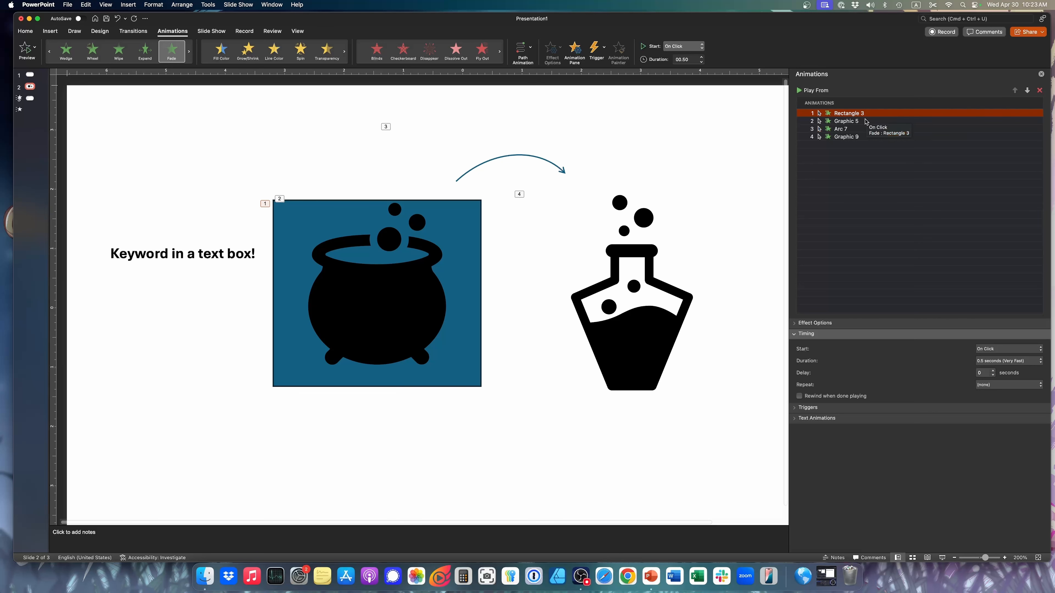
click(856, 122)
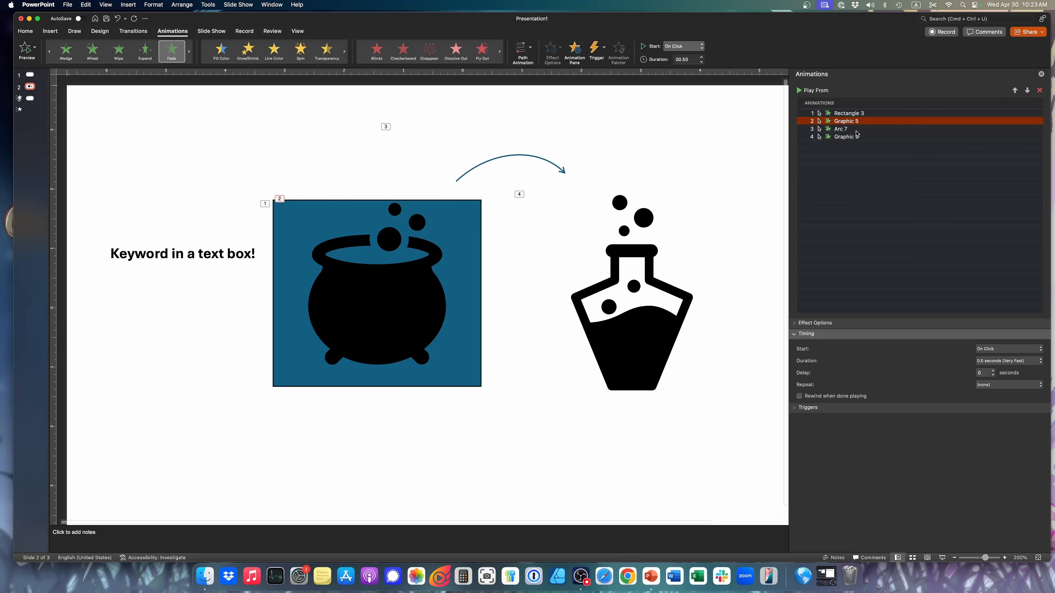
shift+click(850, 137)
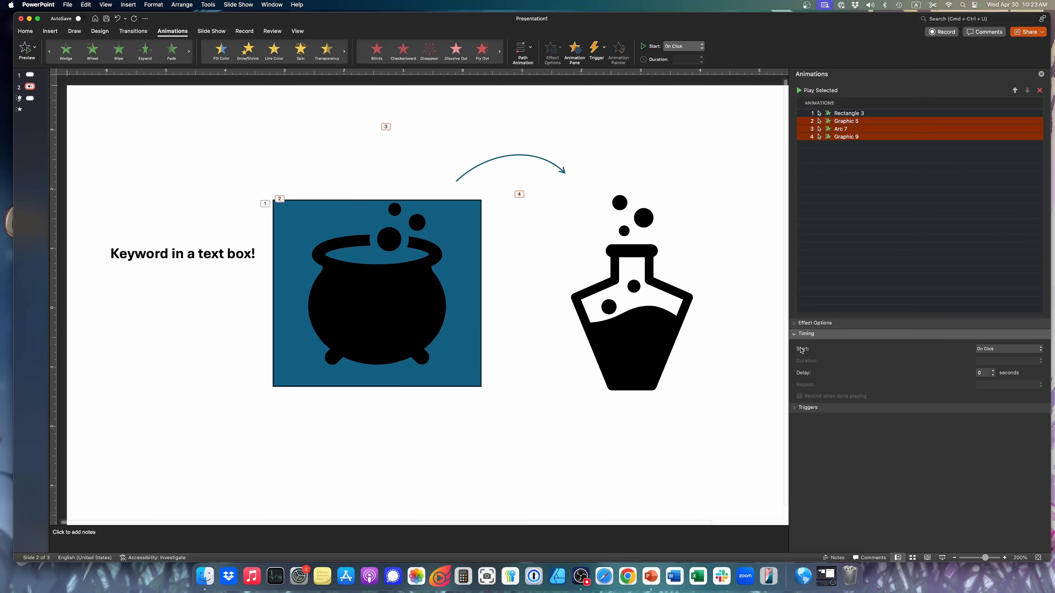
click(1019, 349)
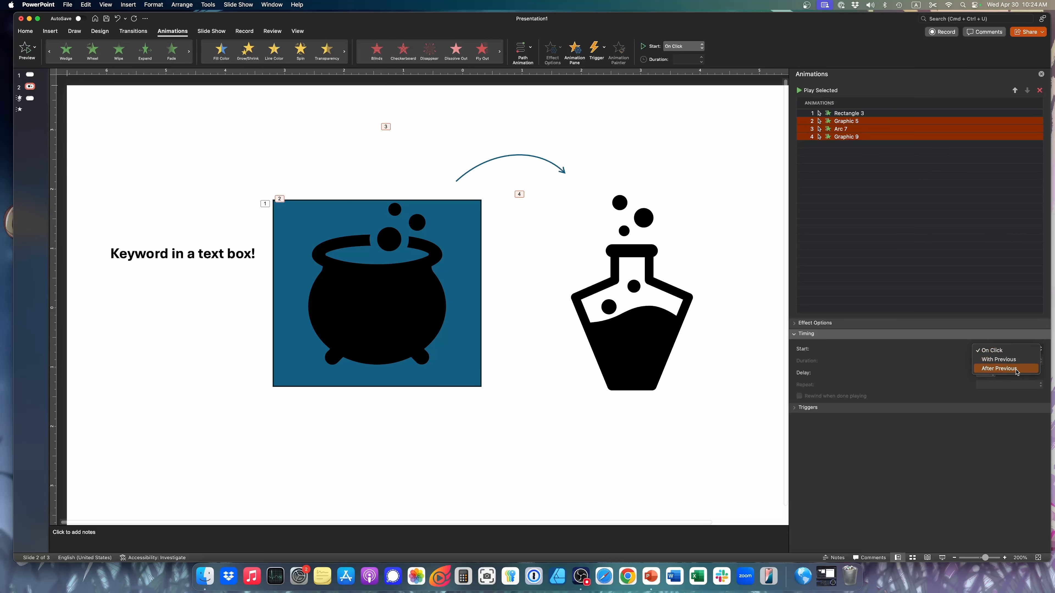
click(1019, 369)
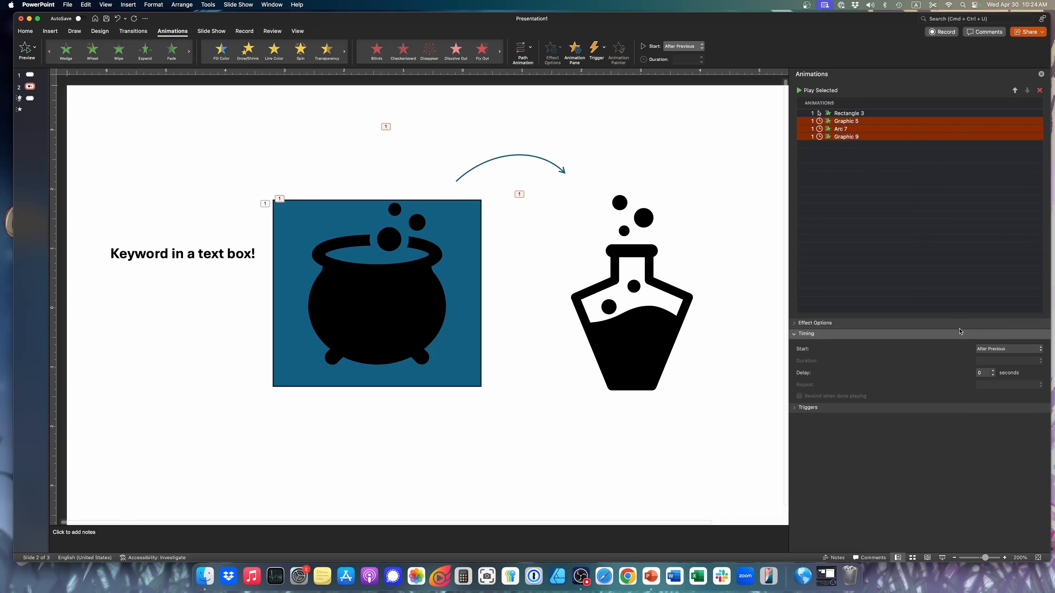
Run the slide show from slide 2, advance once to check the chained animations, and exit
click(941, 558)
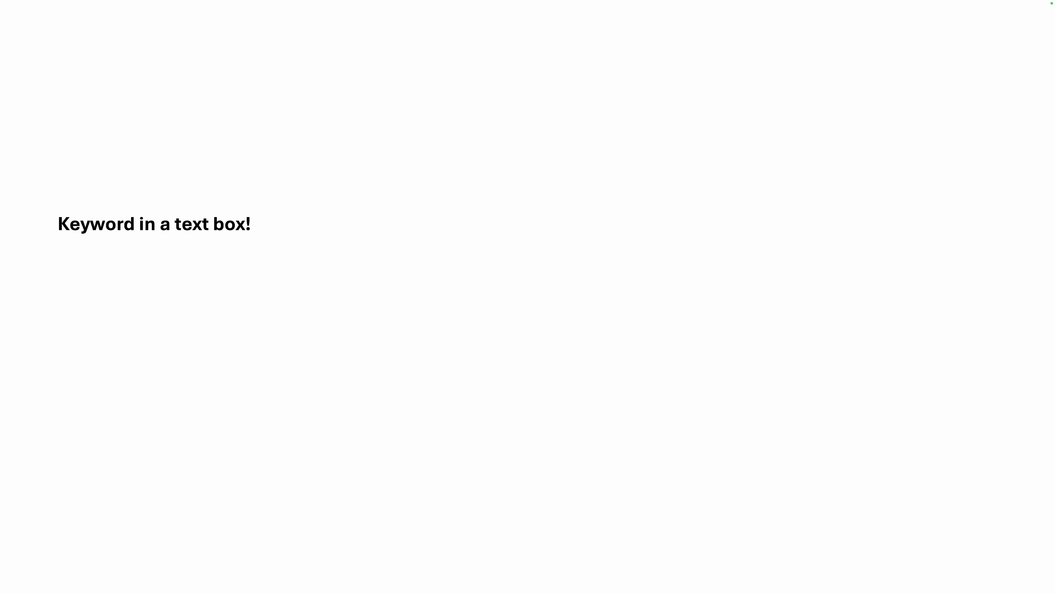
key(Right)
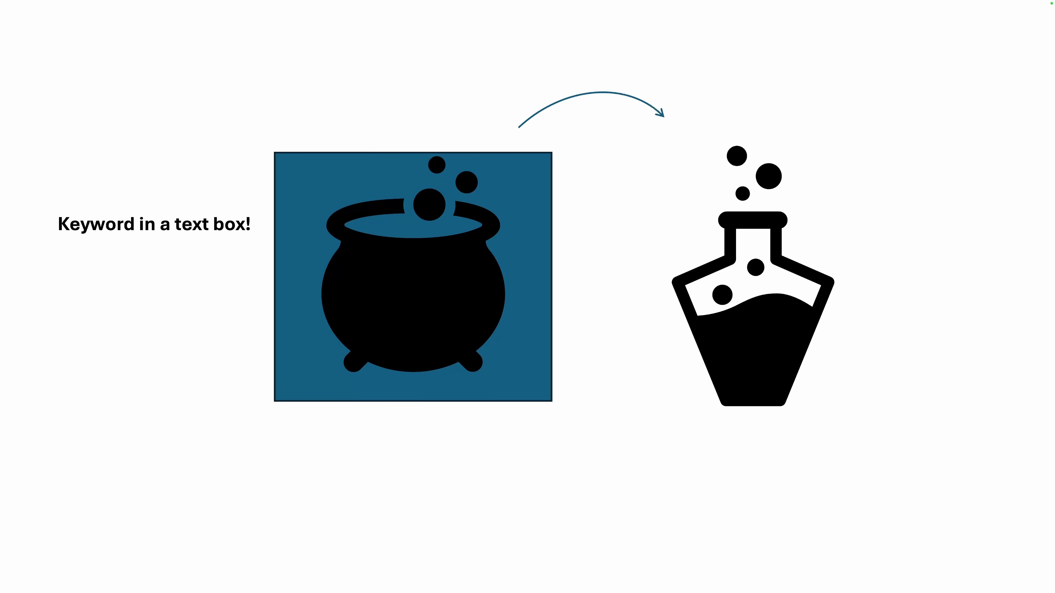
key(Escape)
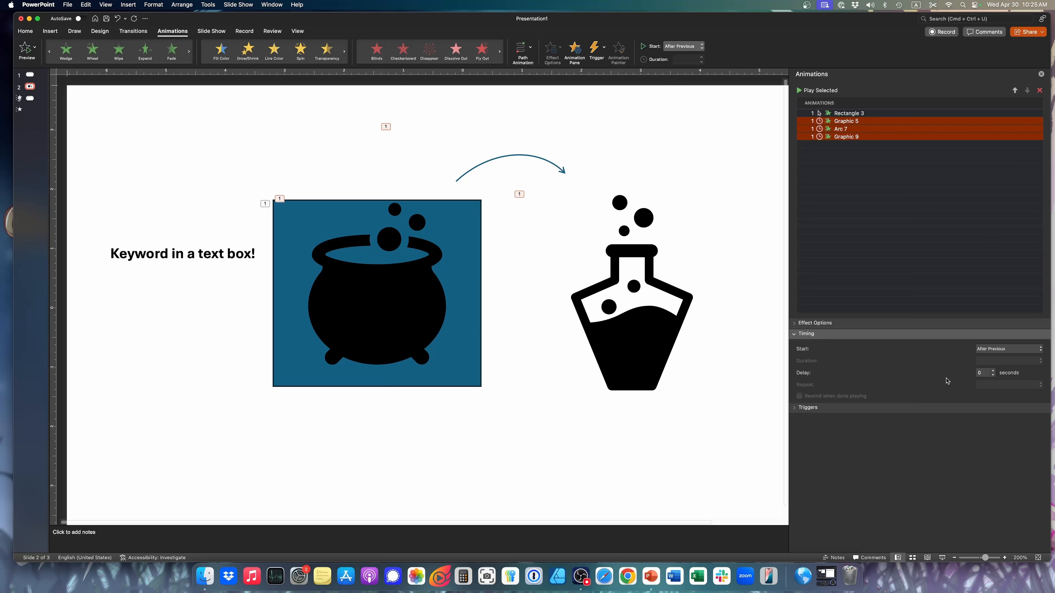
Review the duration choices for the cauldron graphic's fade, keeping 0.5 seconds (Very Fast)
click(665, 335)
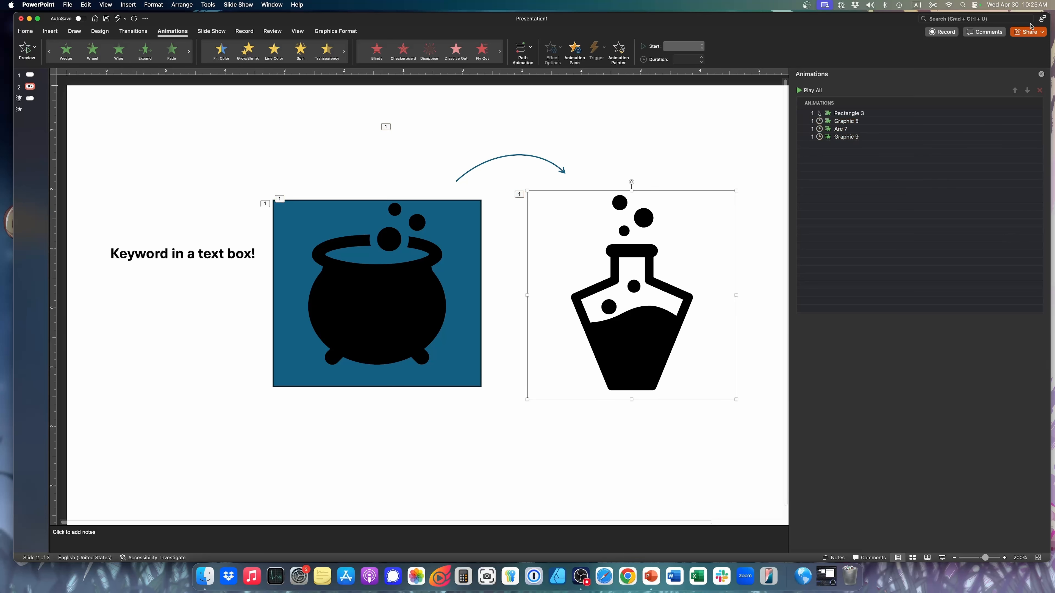
click(925, 121)
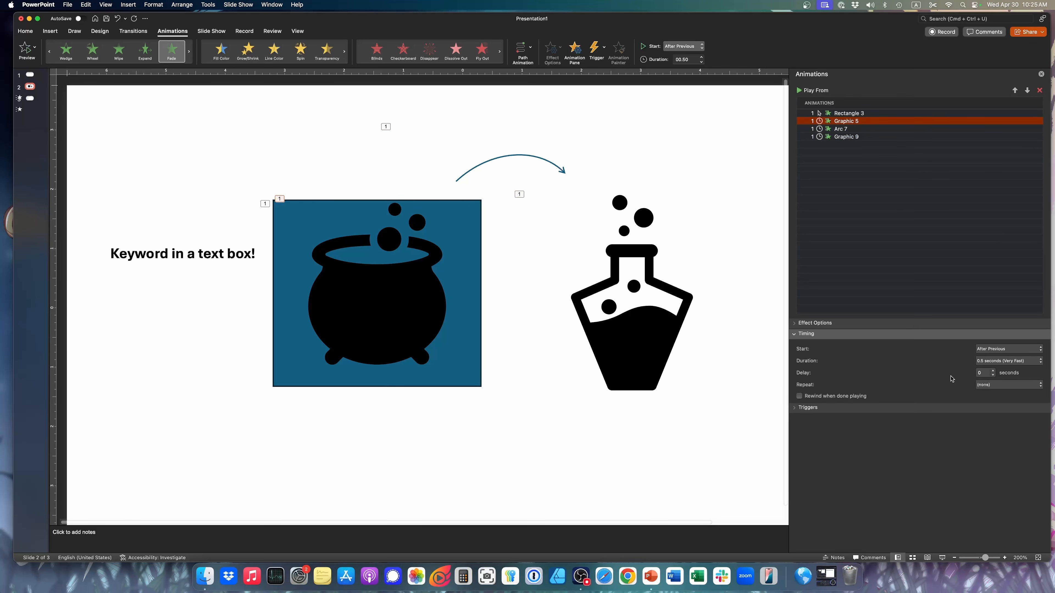
click(994, 361)
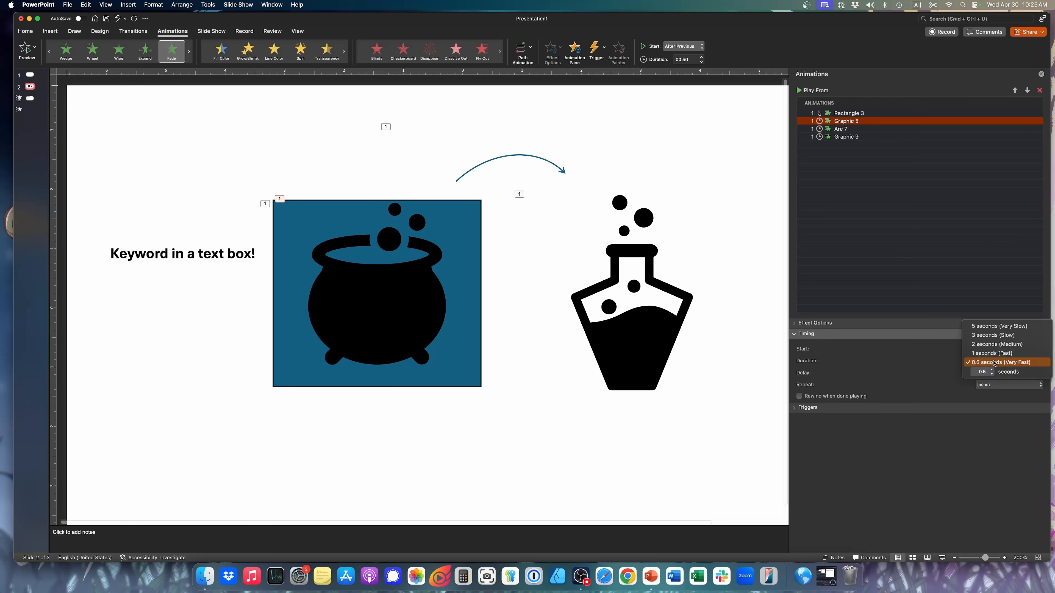
click(993, 363)
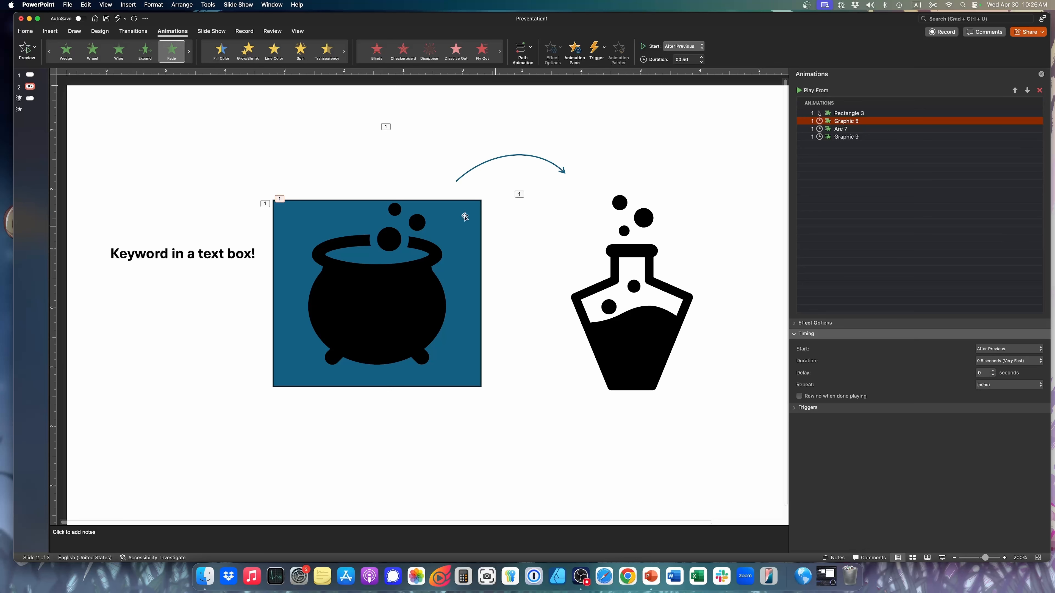
Add a new blank slide after slide 2 and open the stock icon library
click(33, 90)
key(Return)
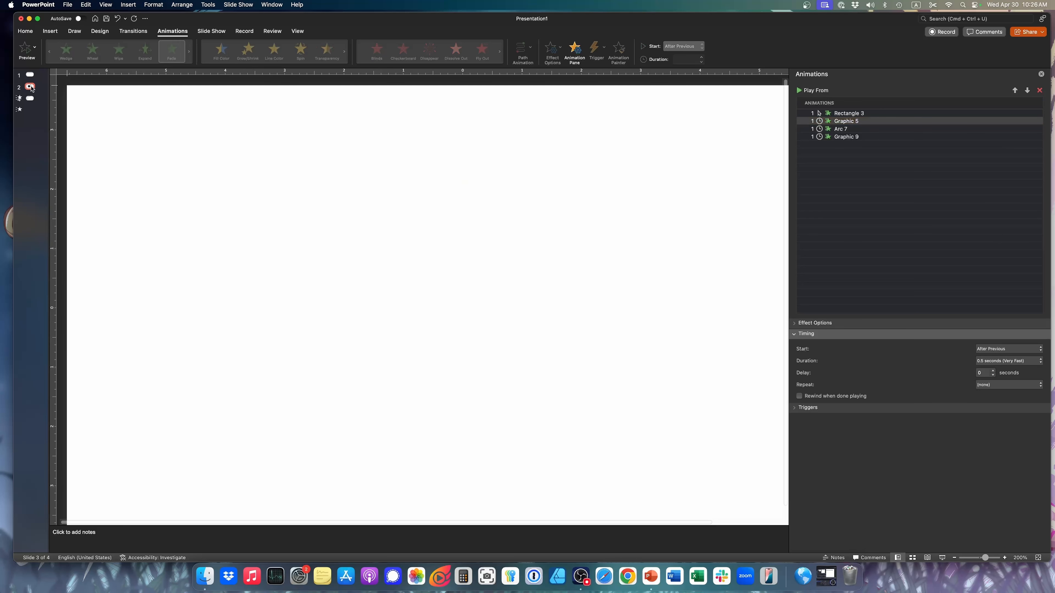
click(50, 31)
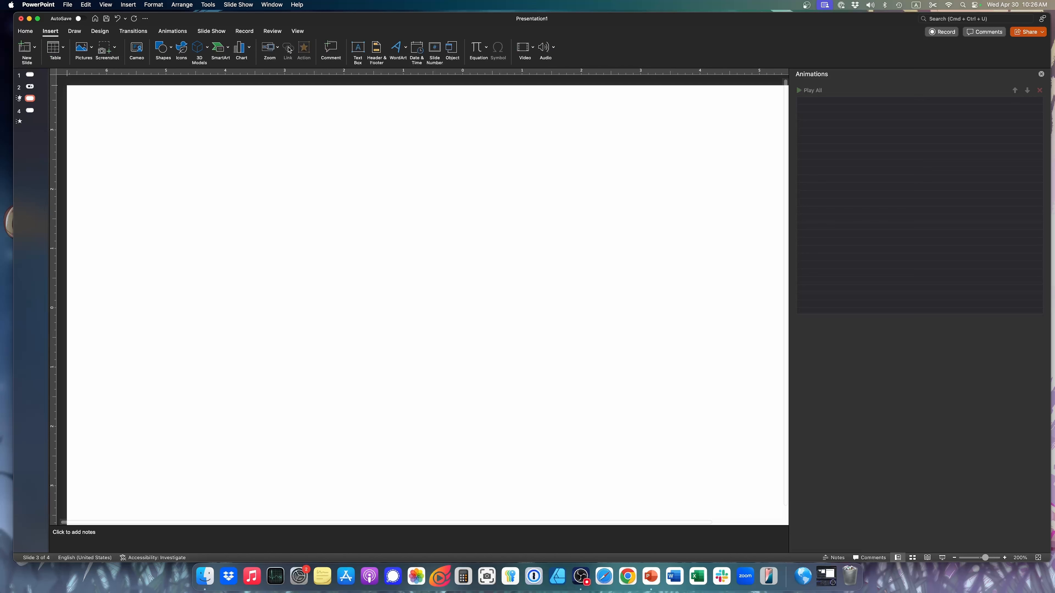
click(181, 49)
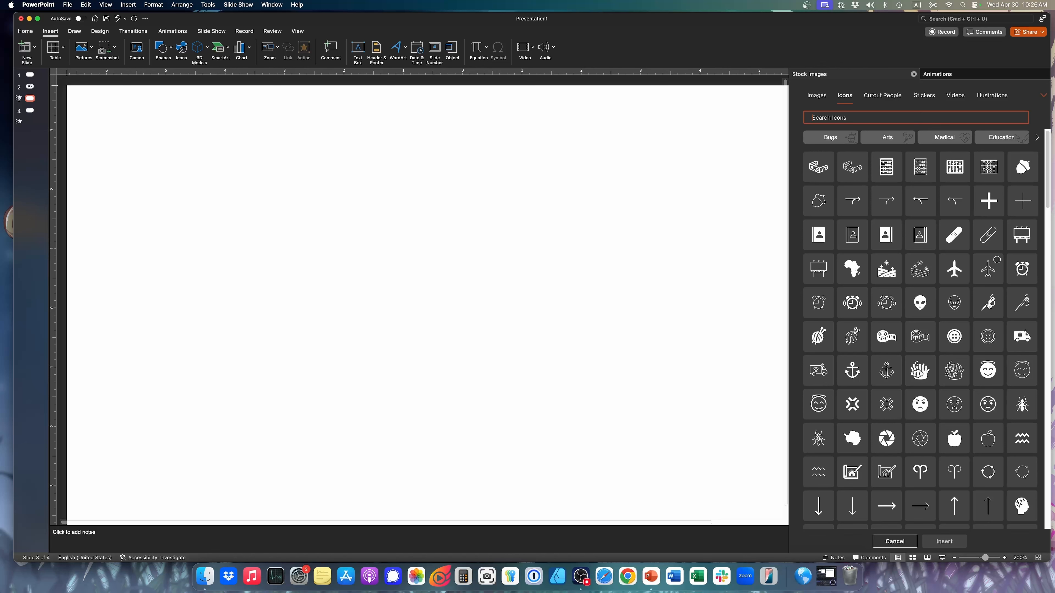
Search the stock icons for "face" and insert fifteen solid face icons, including the halo, winking, crying and devil faces
click(988, 369)
click(838, 118)
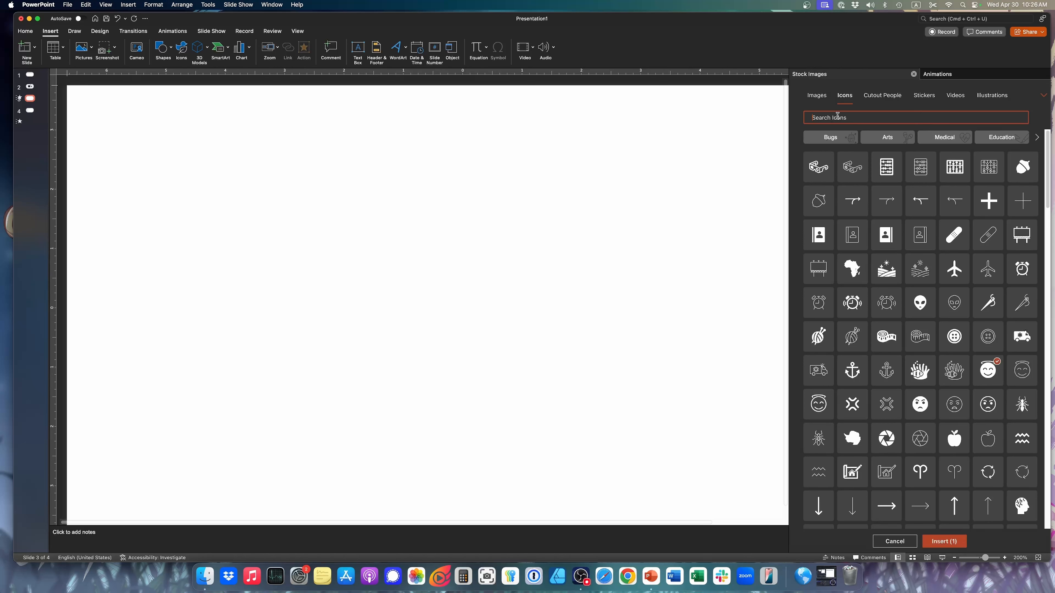
text(face)
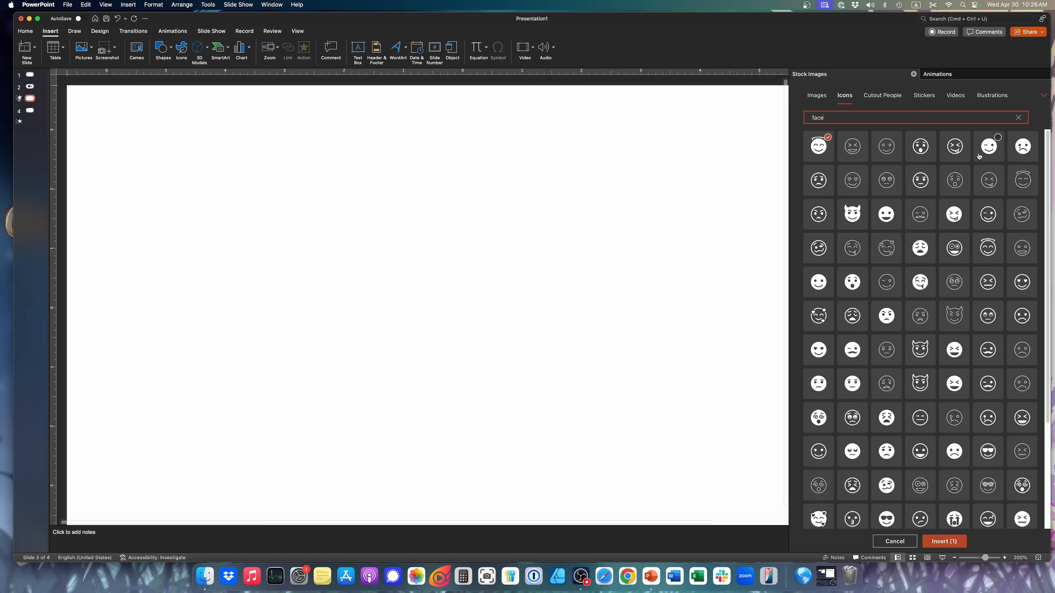
click(991, 151)
click(1022, 147)
click(954, 215)
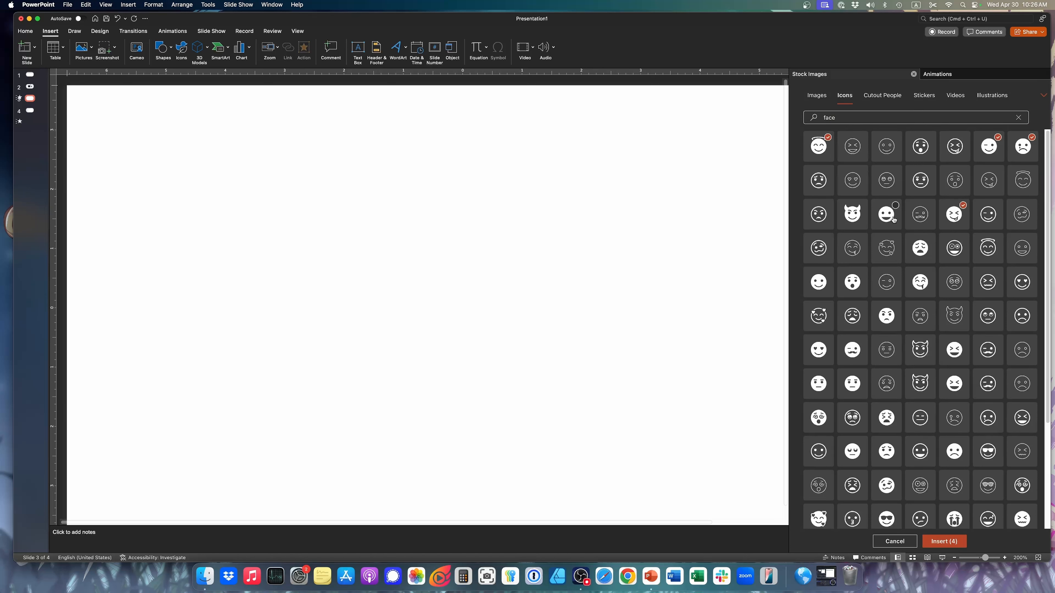
click(887, 215)
click(860, 214)
click(921, 248)
click(921, 282)
click(852, 283)
click(819, 282)
click(818, 350)
click(852, 350)
click(853, 384)
click(819, 384)
click(819, 418)
click(886, 417)
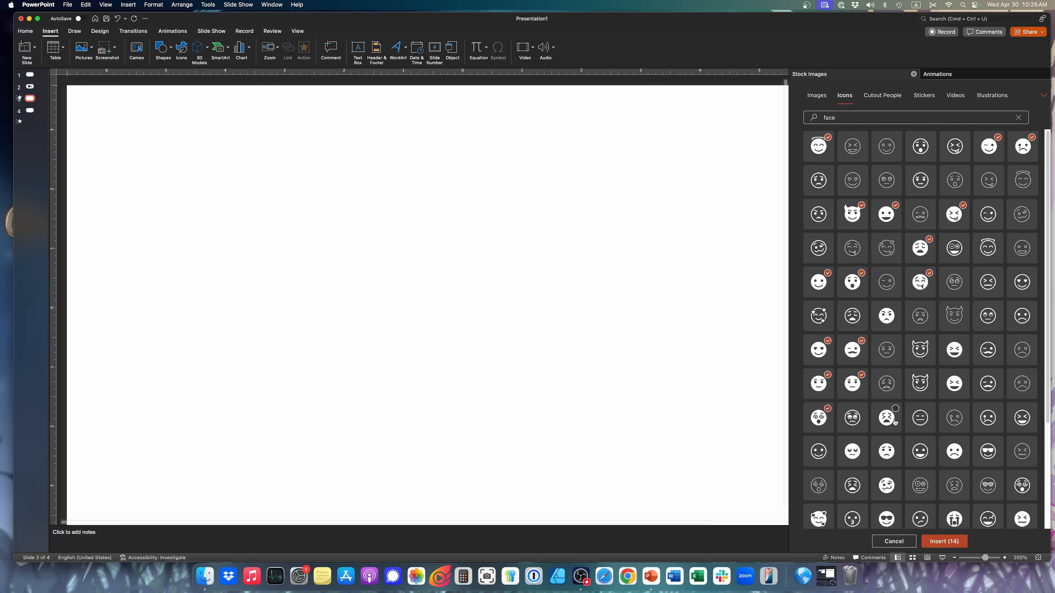
click(950, 544)
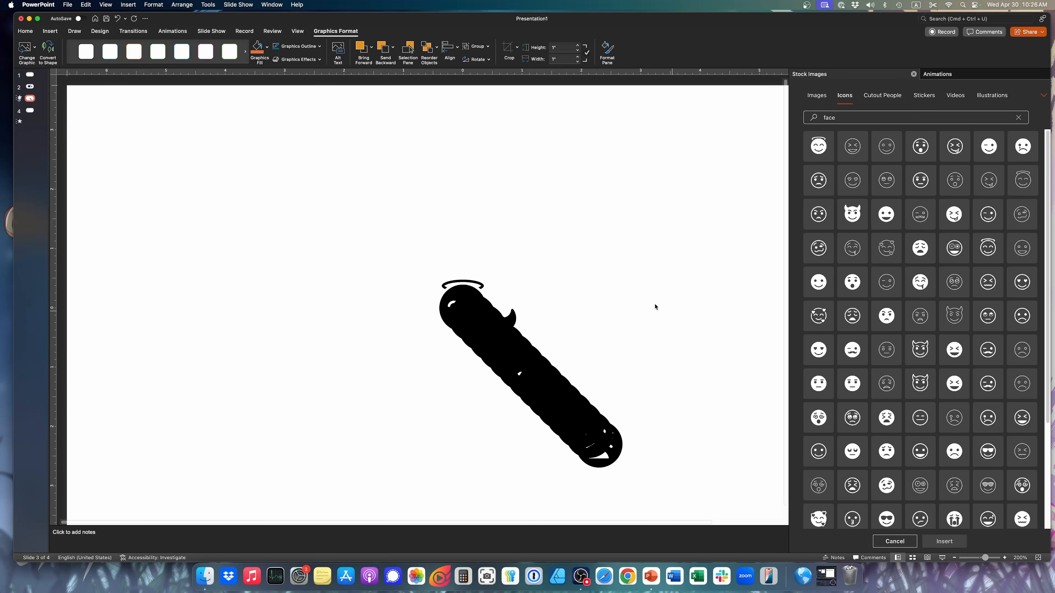
Spread the stacked face icons apart in loose rows across the slide and close the stock images
drag(471, 307, 168, 228)
drag(474, 299, 269, 136)
drag(482, 323, 262, 220)
drag(511, 357, 263, 317)
click(562, 370)
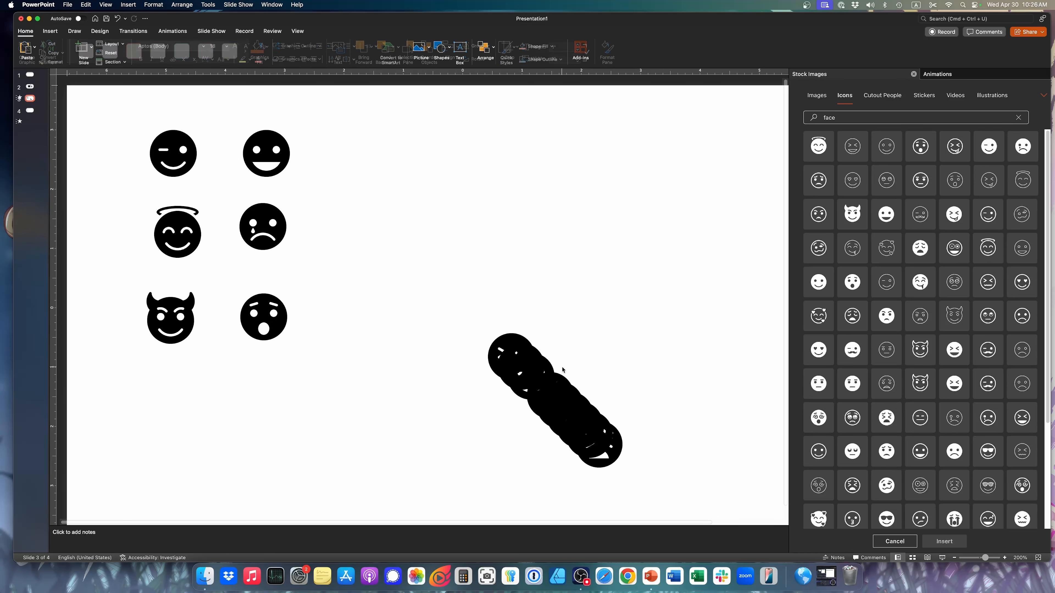
drag(517, 362, 172, 394)
drag(519, 360, 345, 158)
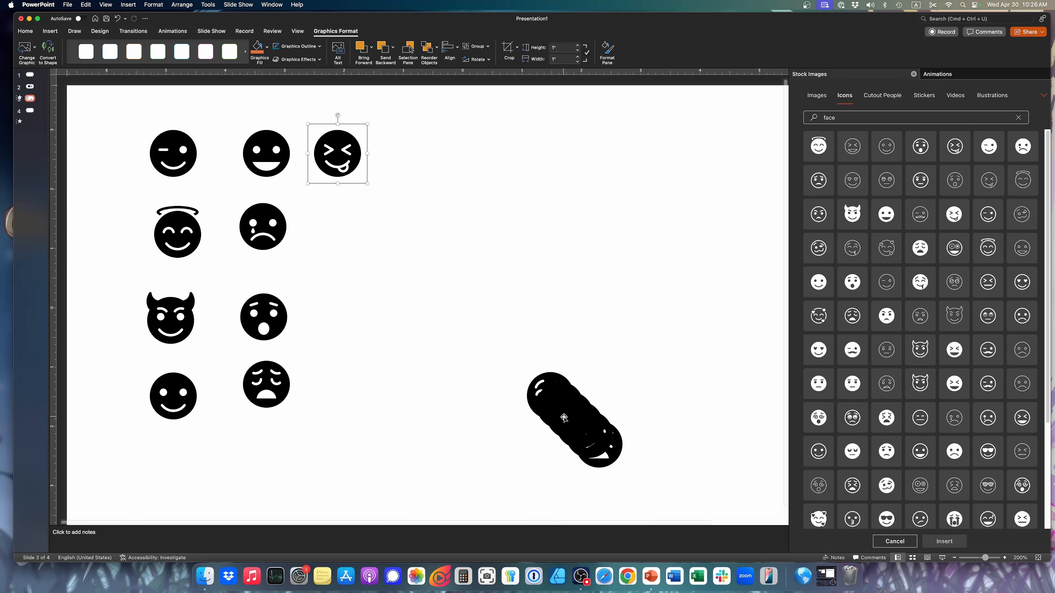
drag(564, 417, 423, 152)
drag(560, 391, 439, 219)
drag(590, 432, 406, 344)
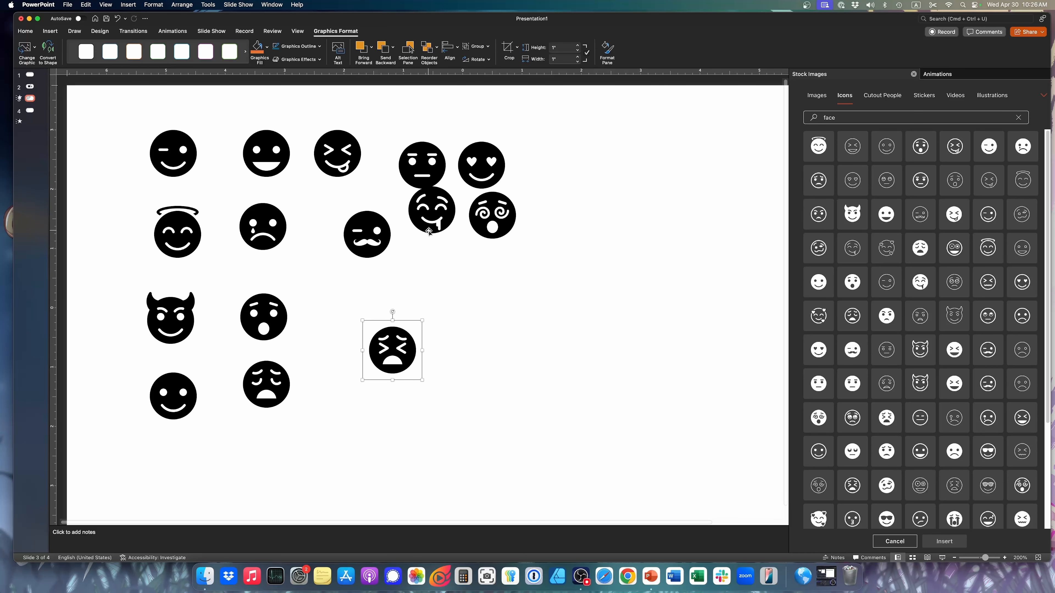
drag(428, 232, 476, 312)
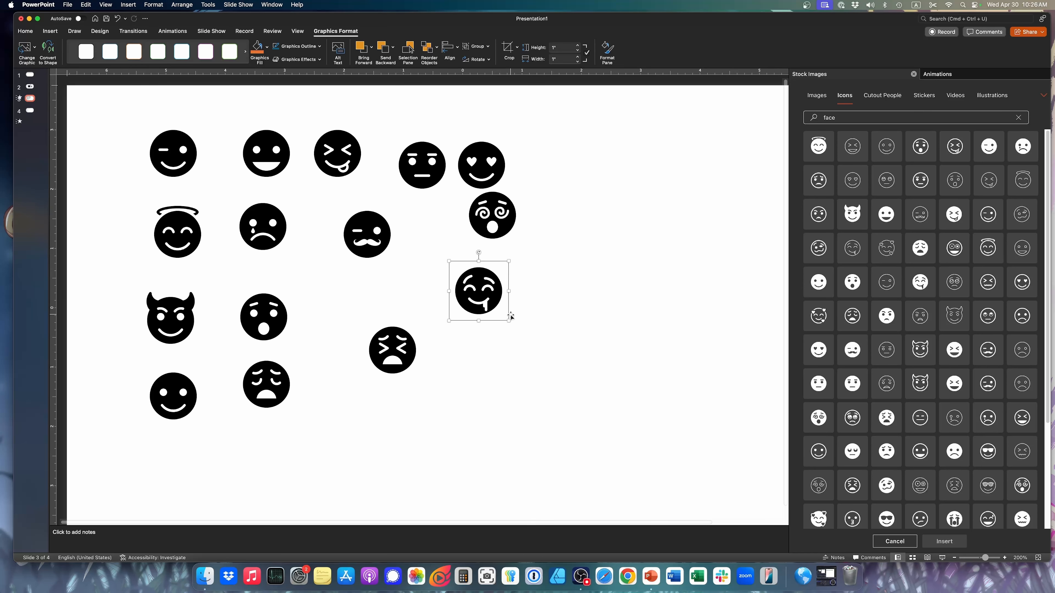
click(611, 338)
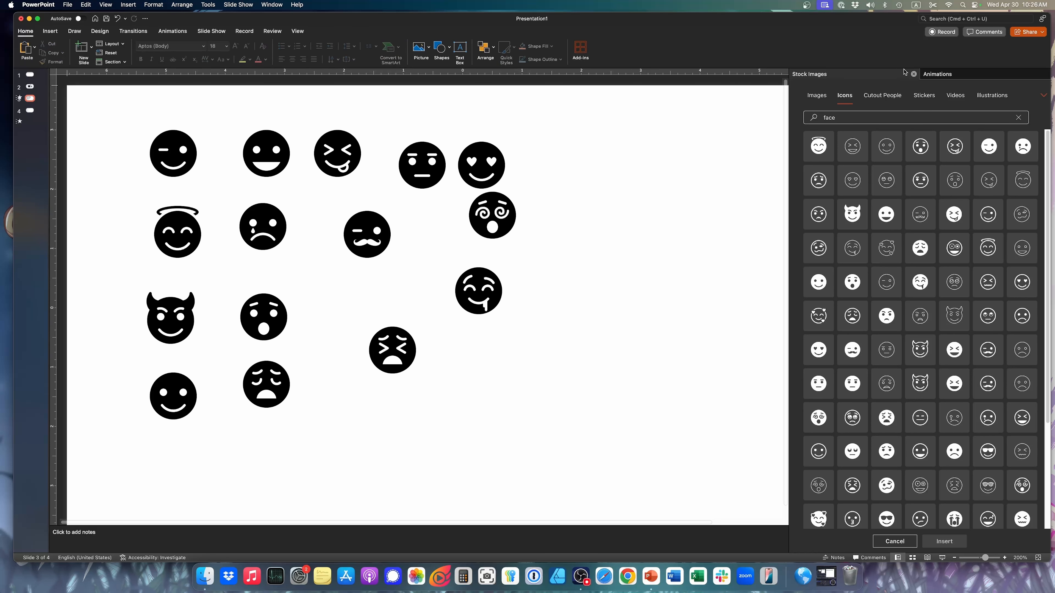
click(914, 73)
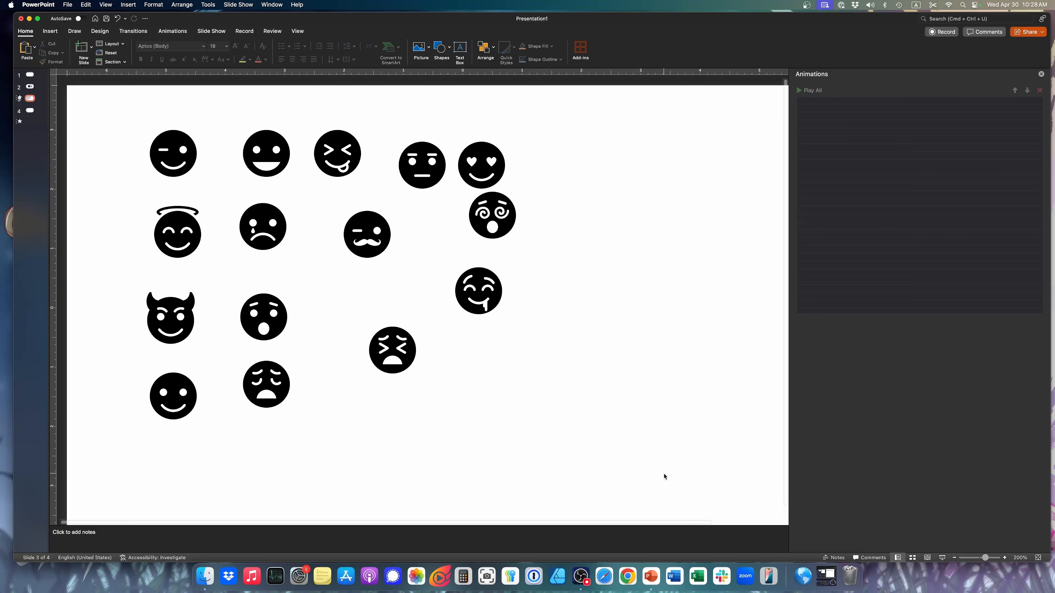
Apply the Appear entrance effect to all fifteen face icons on slide 3
drag(665, 478, 68, 100)
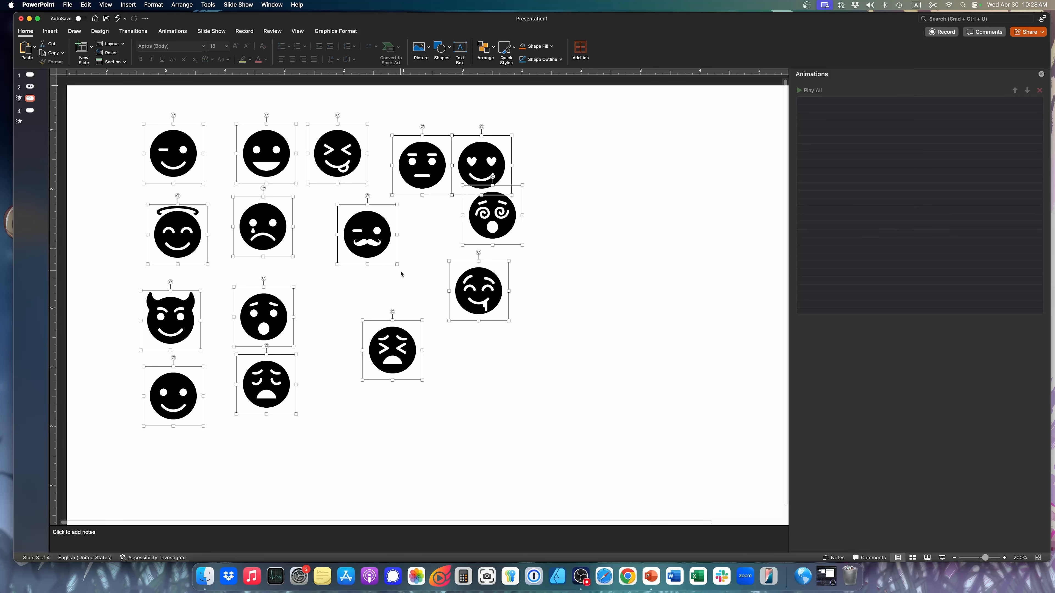
click(165, 33)
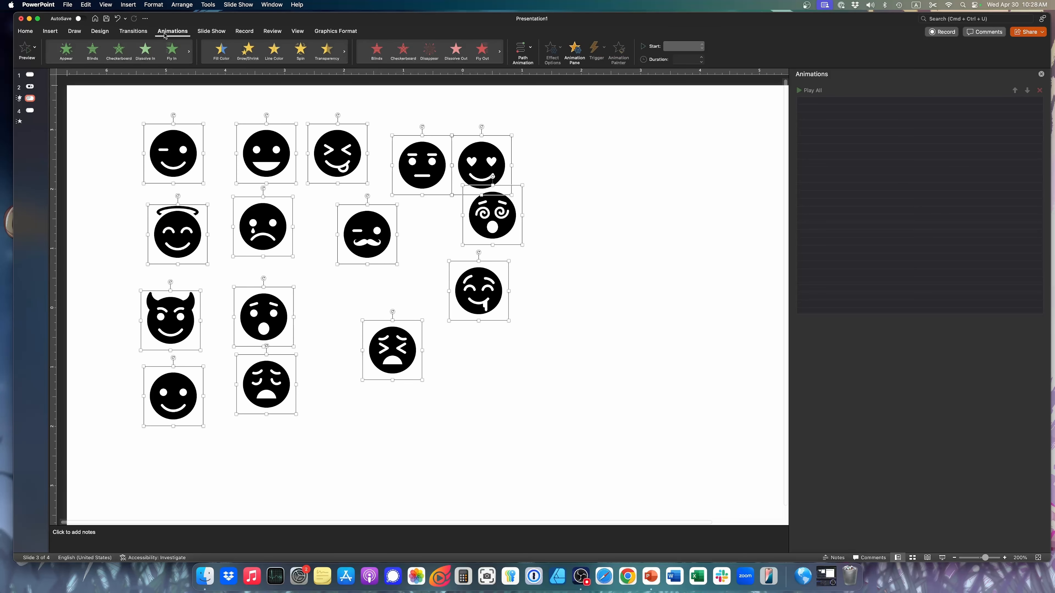
click(66, 50)
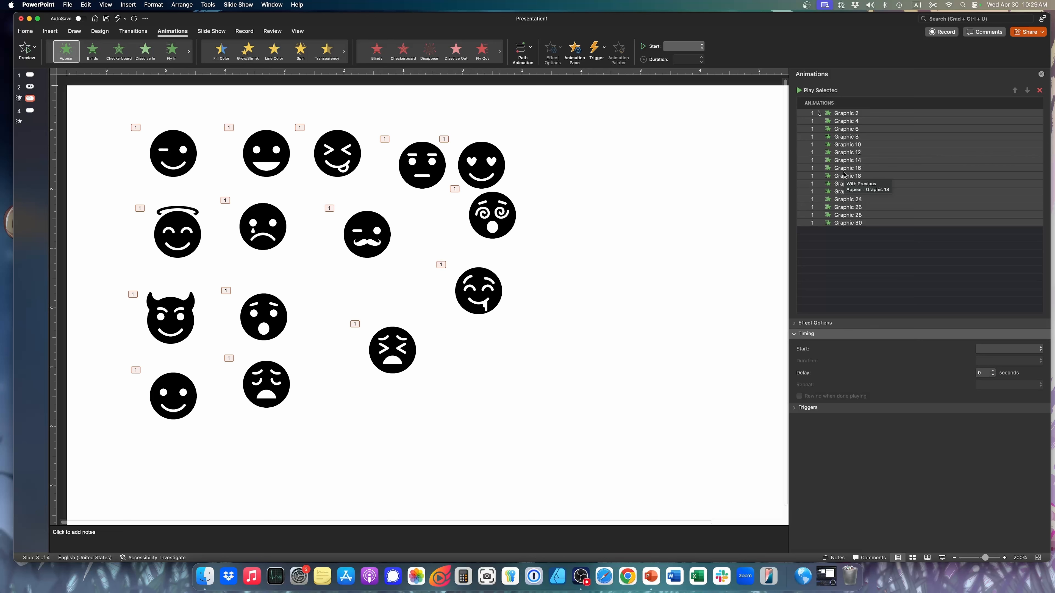
click(742, 207)
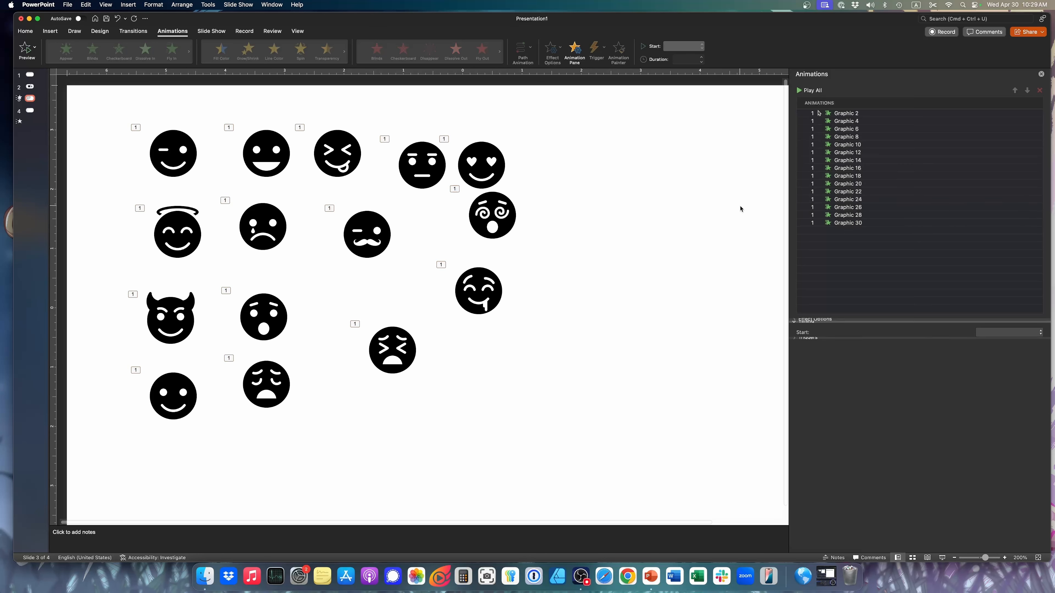
Set the animations from Graphic 4 through Graphic 30 to start After Previous
click(847, 121)
shift+click(840, 224)
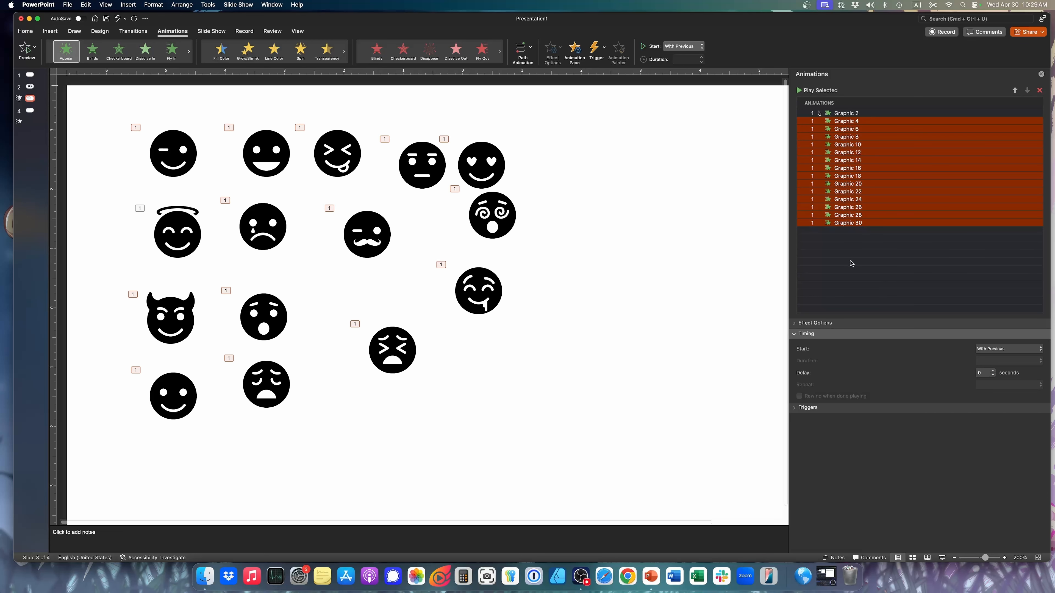
click(1009, 348)
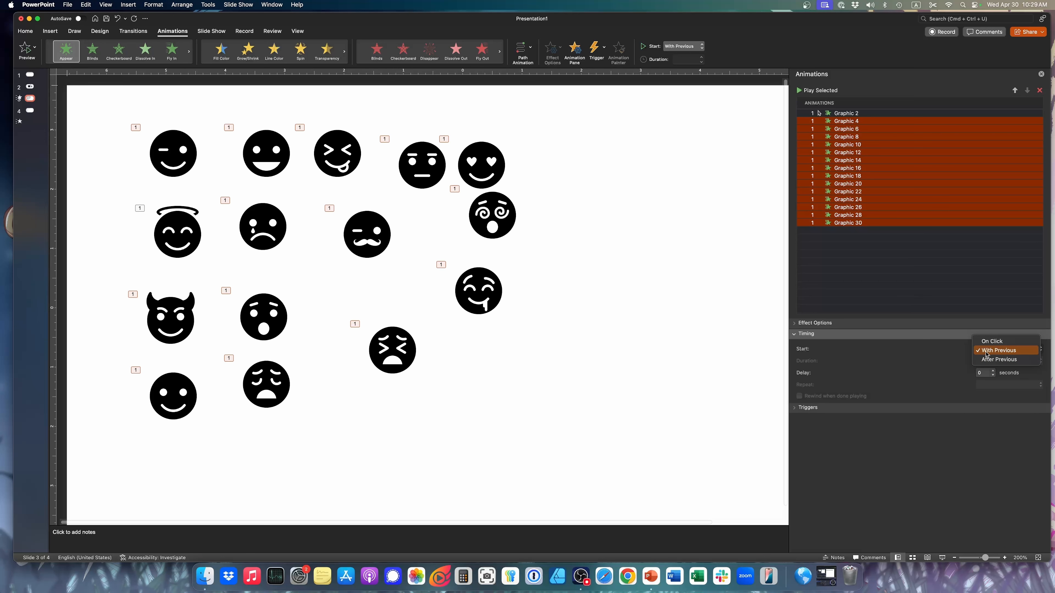
click(1006, 359)
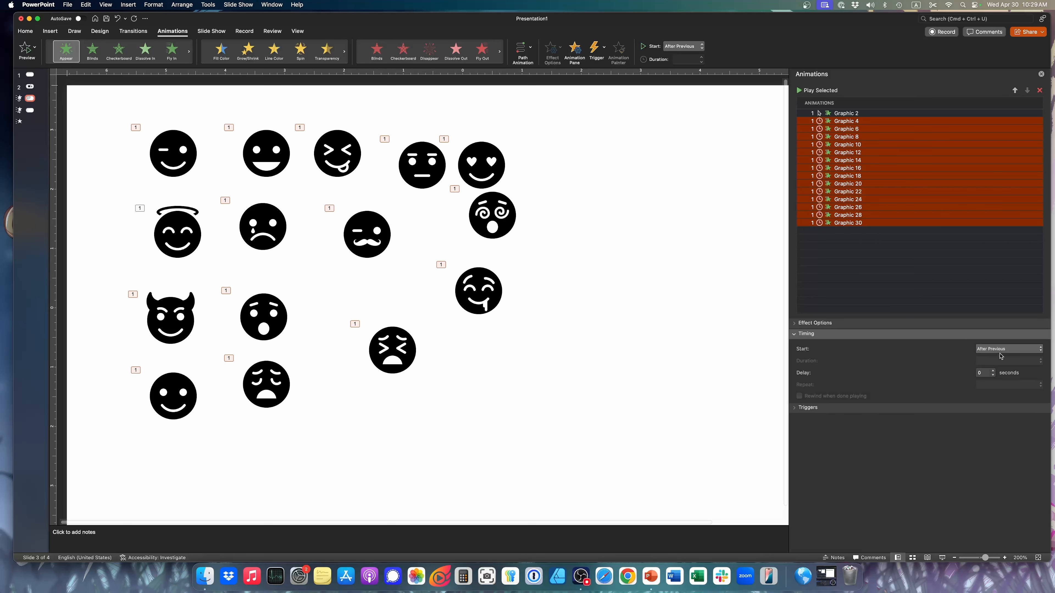
Run the slide show from slide 3 to check the face icons' sequence, exit, and deselect the animations
click(938, 558)
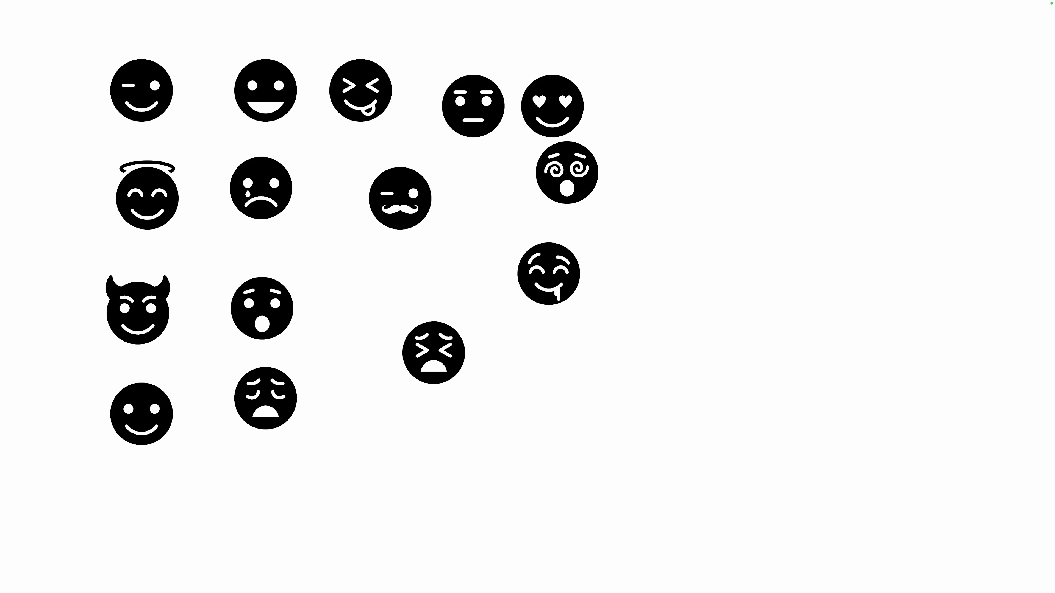
key(Escape)
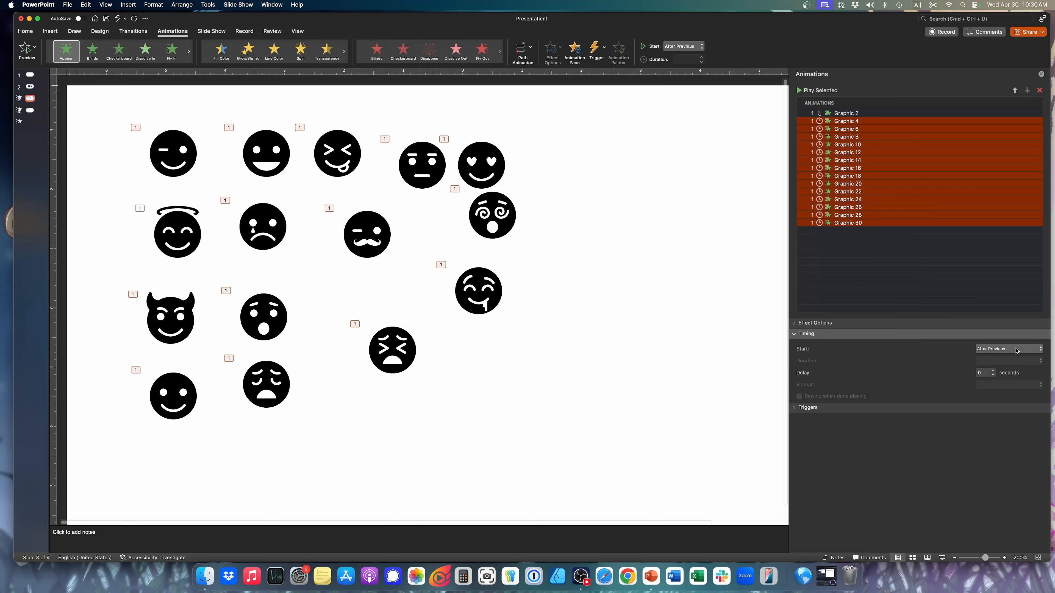
click(560, 266)
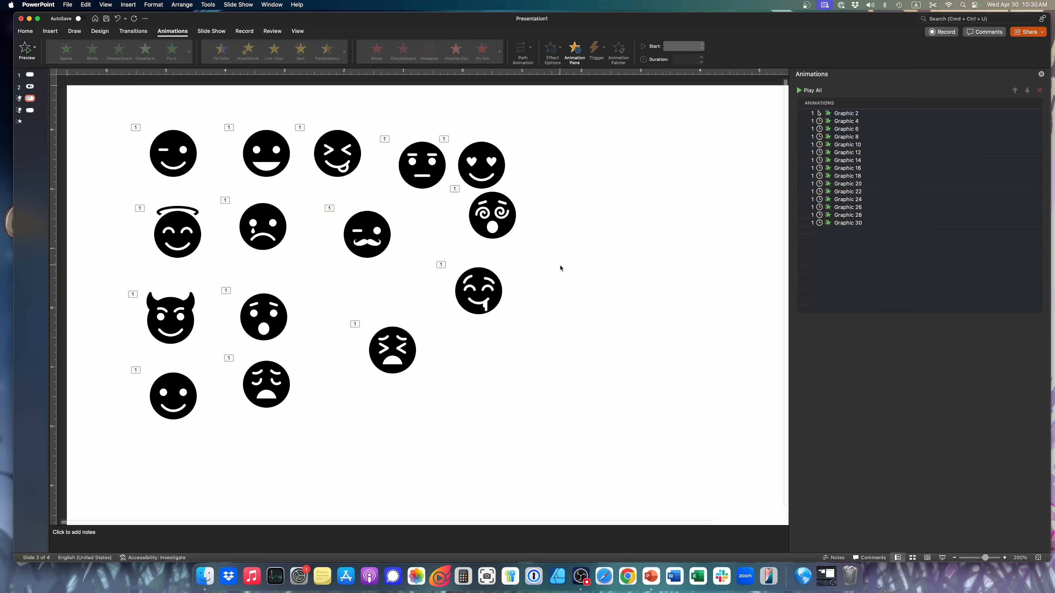
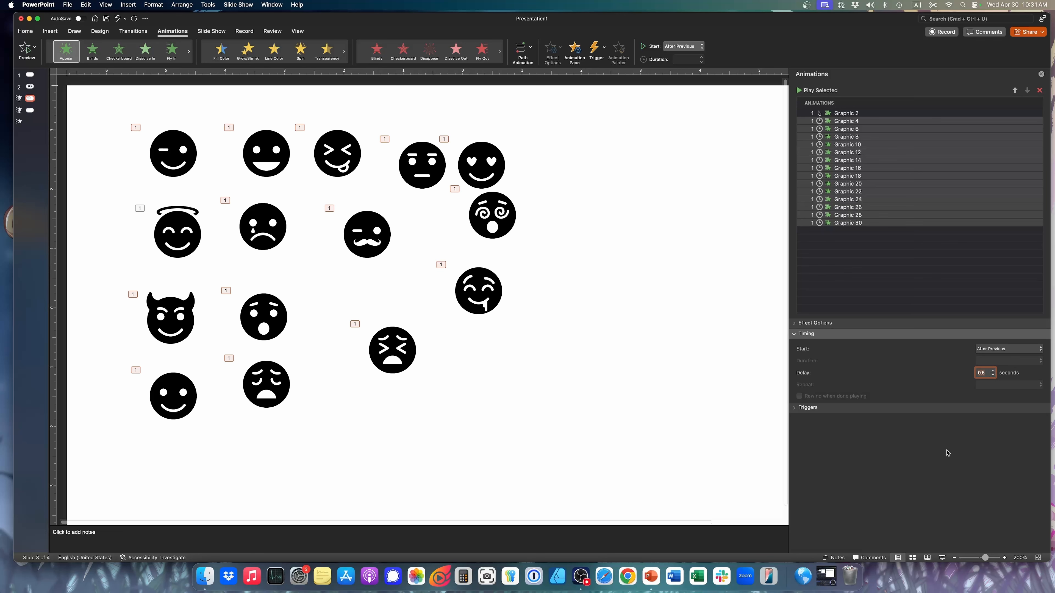
Play the slide show from slide 3 to check the face icons' timing, exit, and review the start options for the animations
click(940, 559)
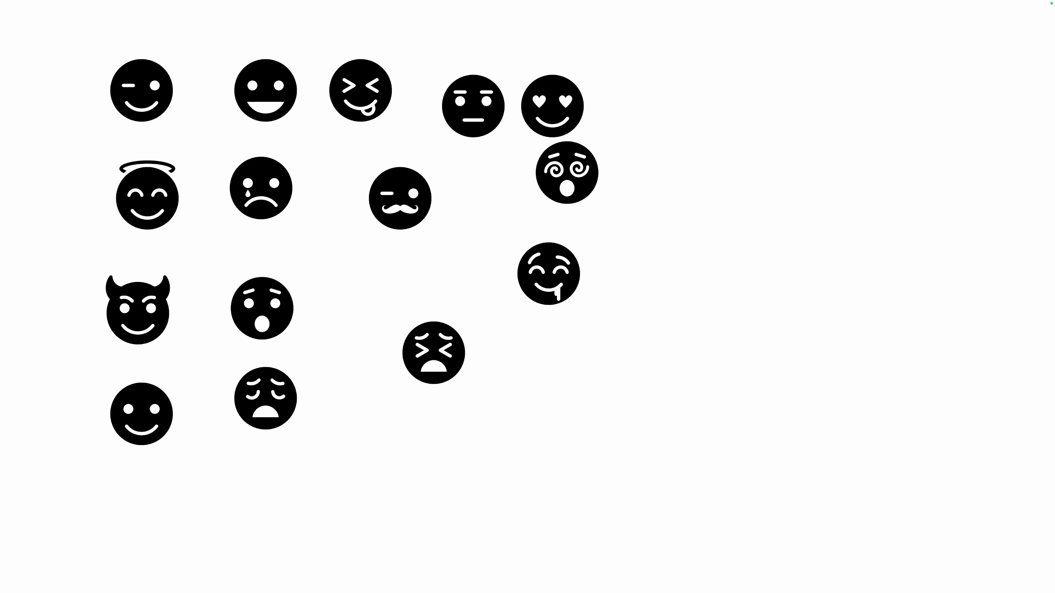
key(Escape)
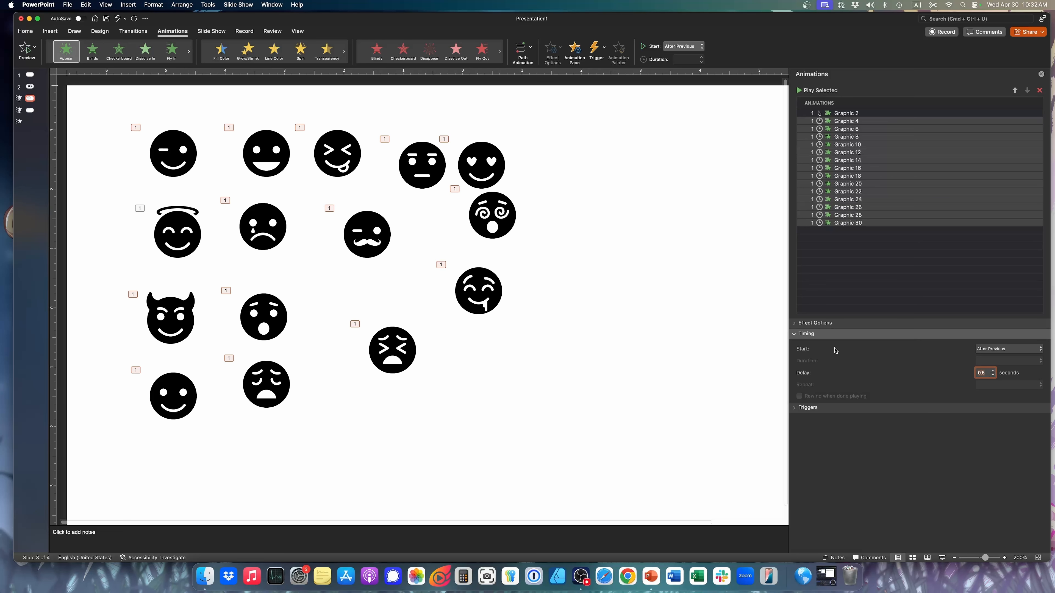
click(990, 349)
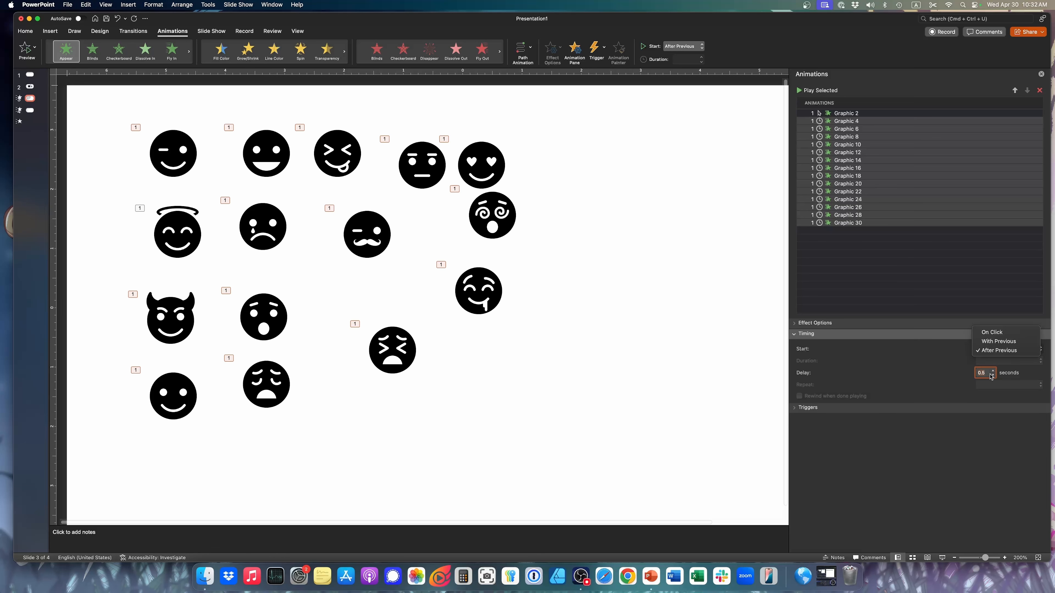
click(936, 329)
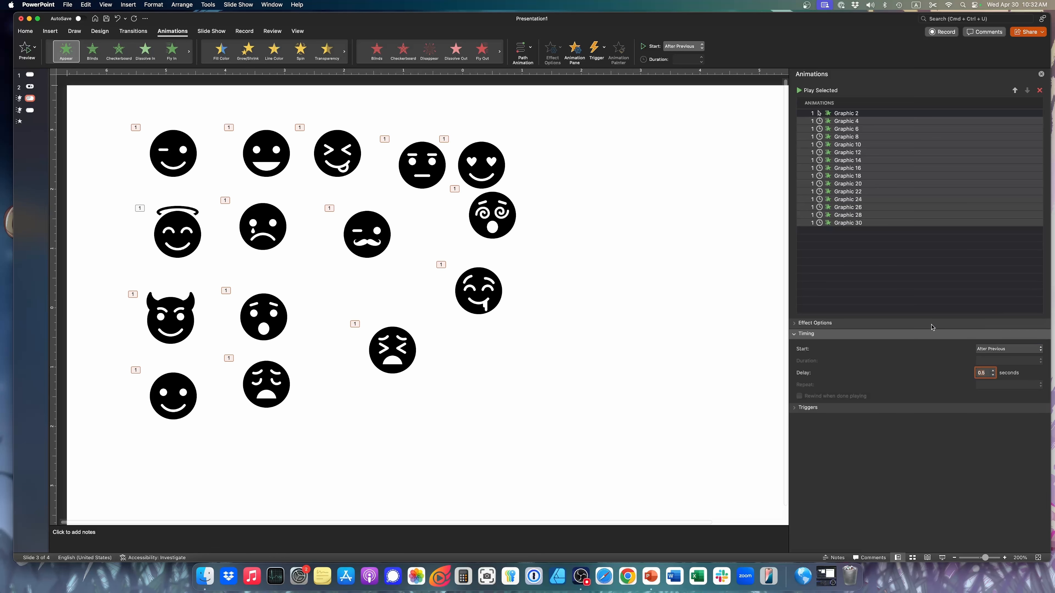
click(864, 325)
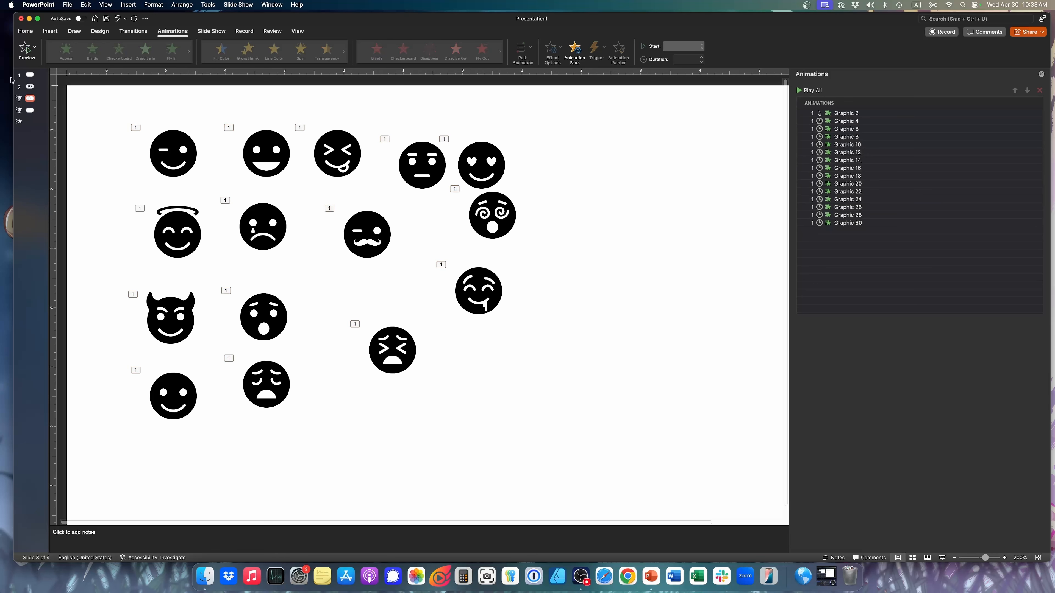
On slide 2, review the direction options for the curved arrow's Wipe animation
click(29, 86)
click(504, 157)
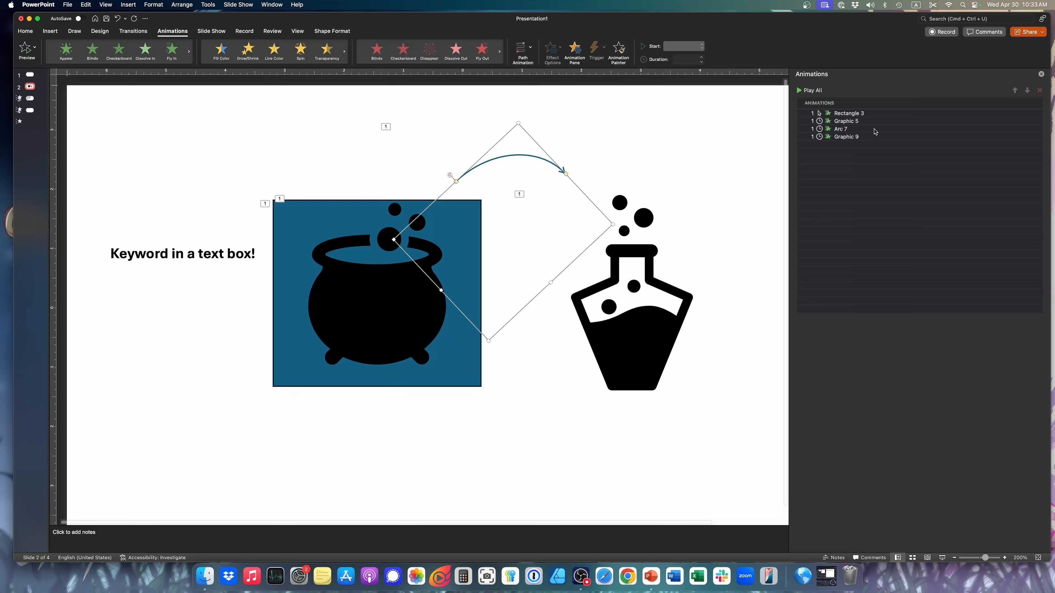
click(844, 129)
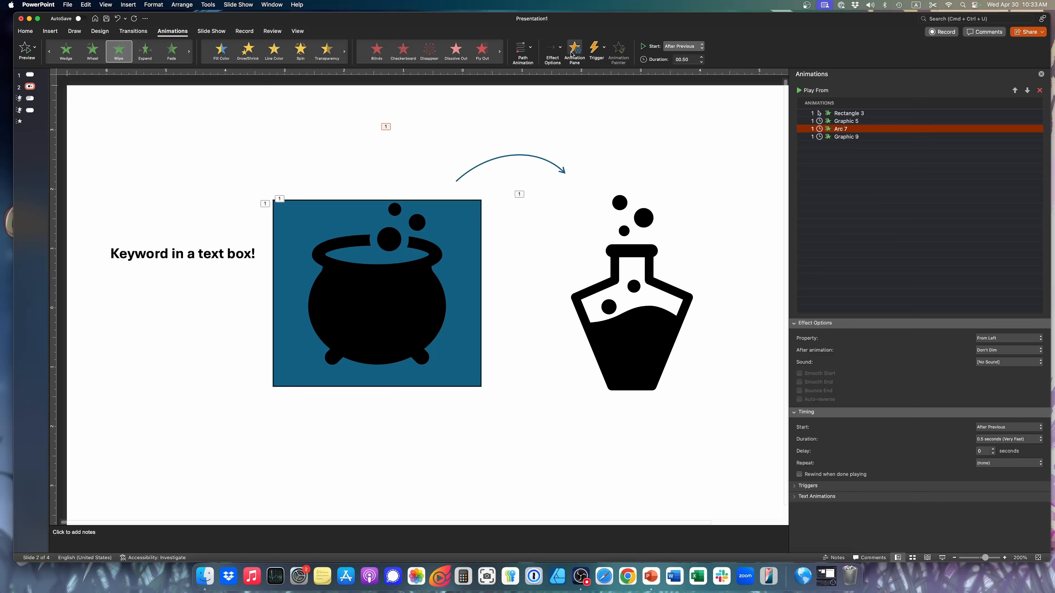
click(551, 50)
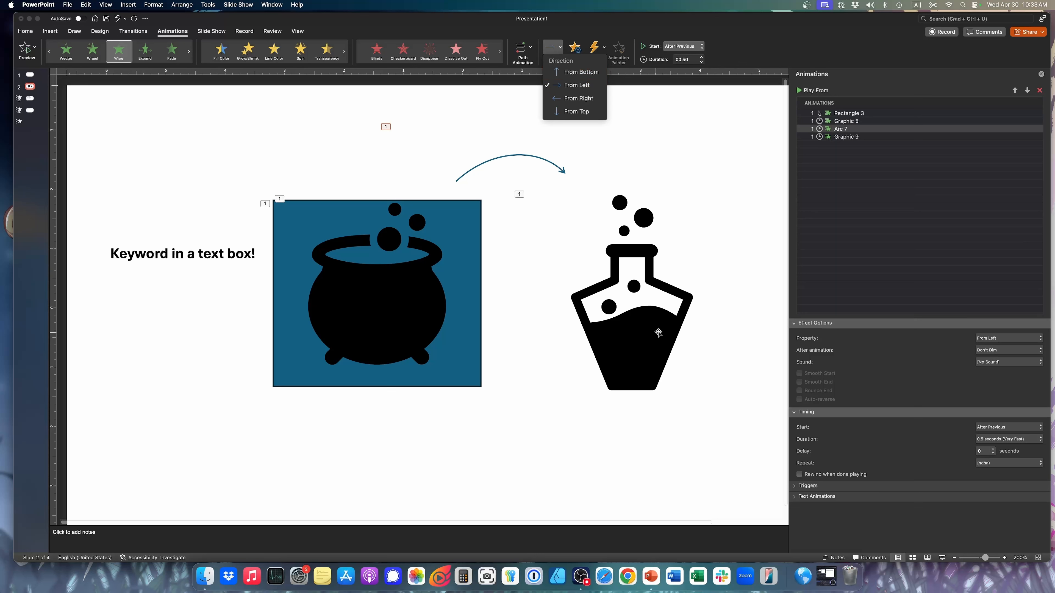
click(647, 335)
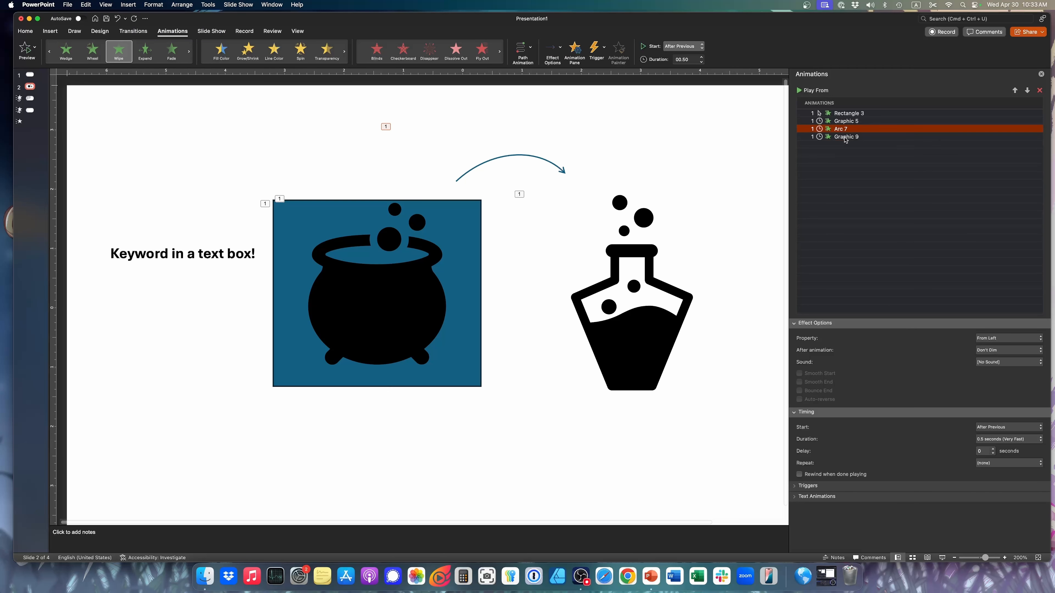
click(625, 349)
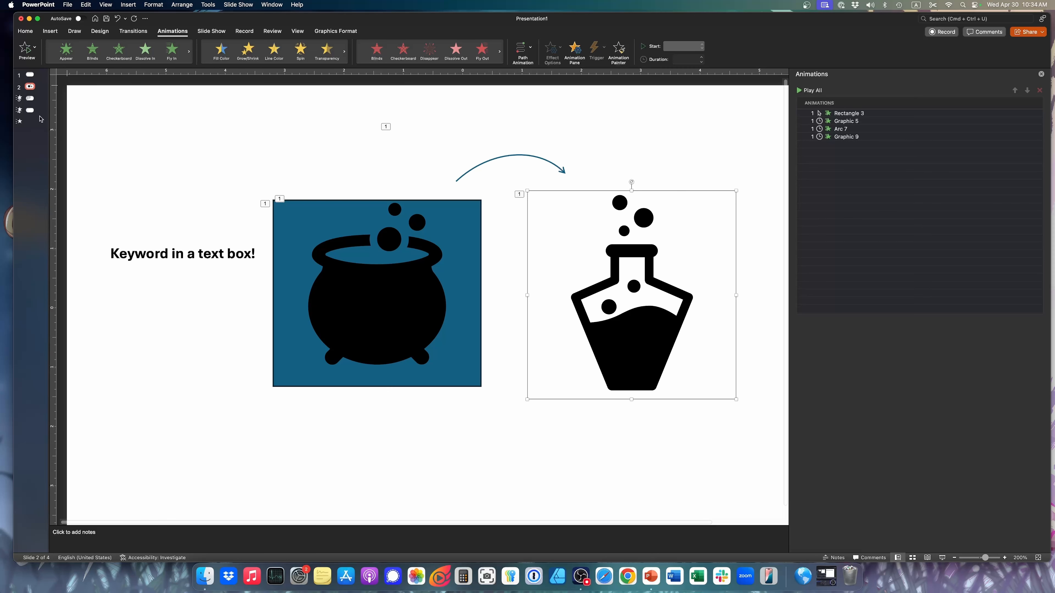
Duplicate slide 3 containing the face icons
click(32, 111)
click(32, 103)
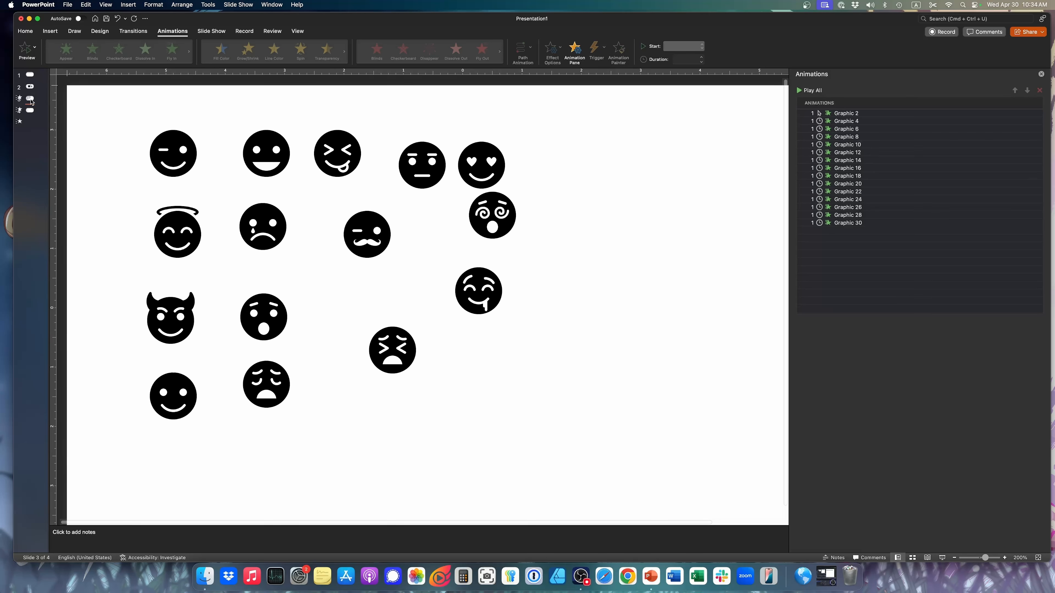
click(74, 31)
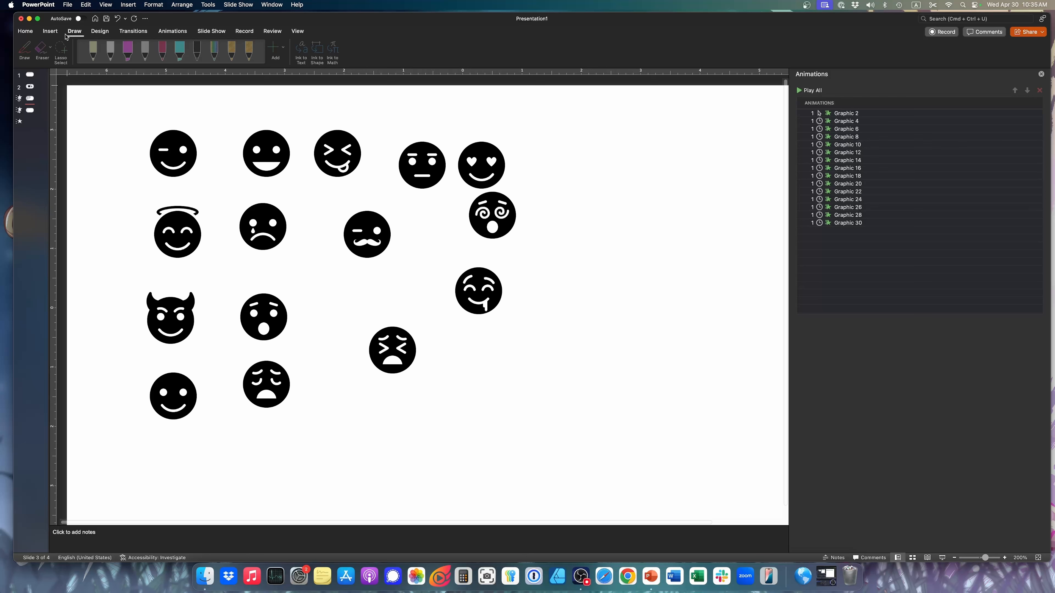
click(594, 189)
right_click(29, 98)
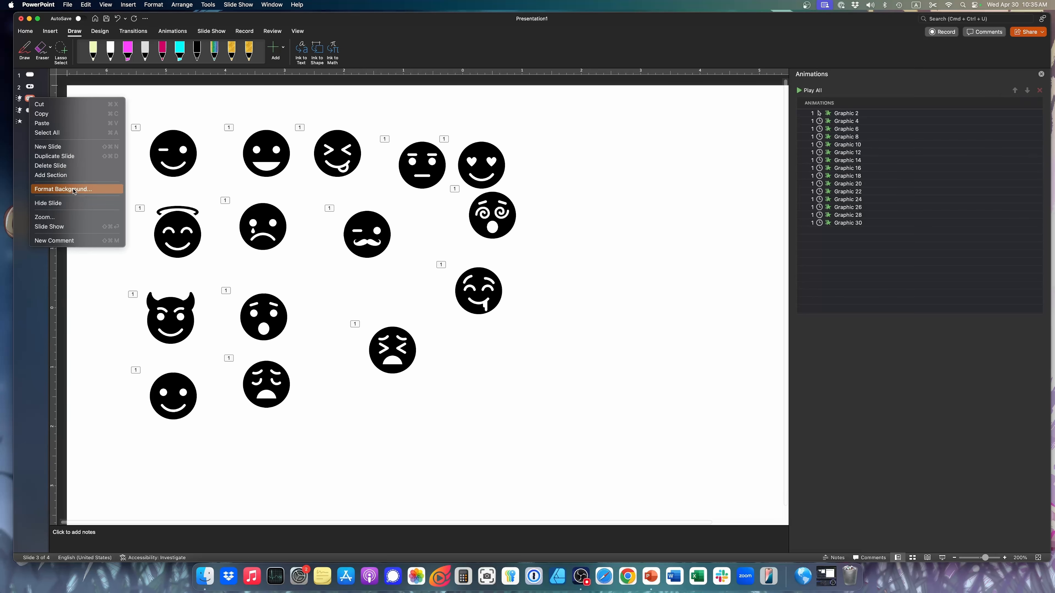
click(67, 156)
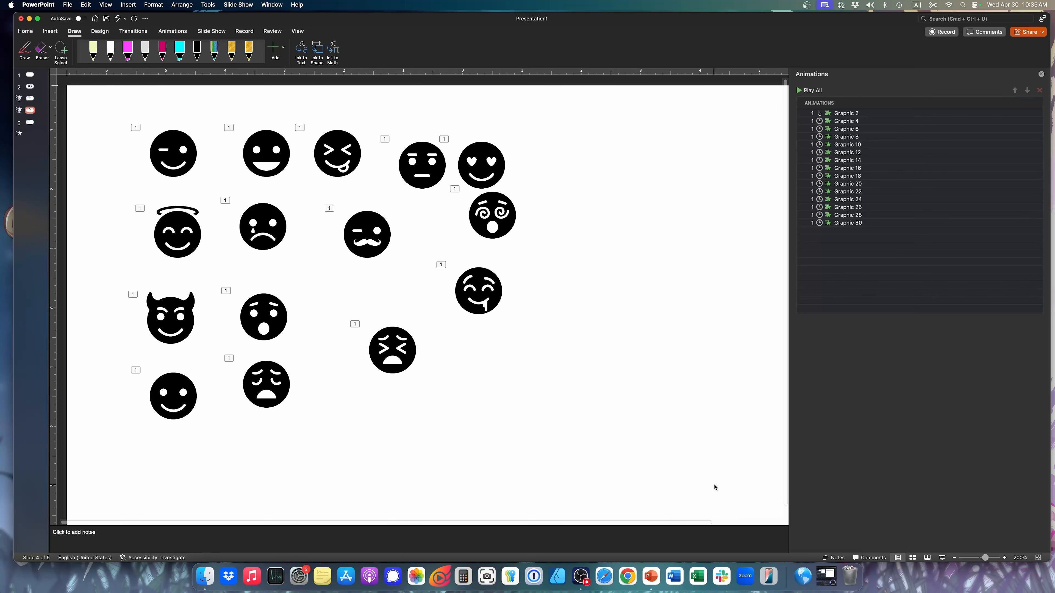
Remove all the animations, Graphic 2 through Graphic 30, from the duplicated slide 4
drag(714, 487, 132, 115)
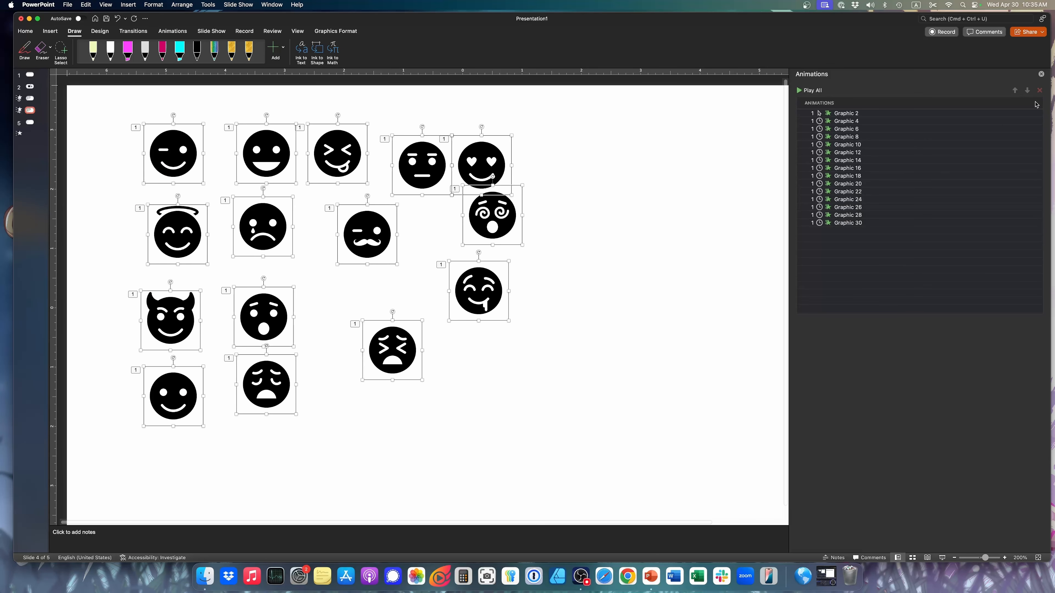
click(663, 203)
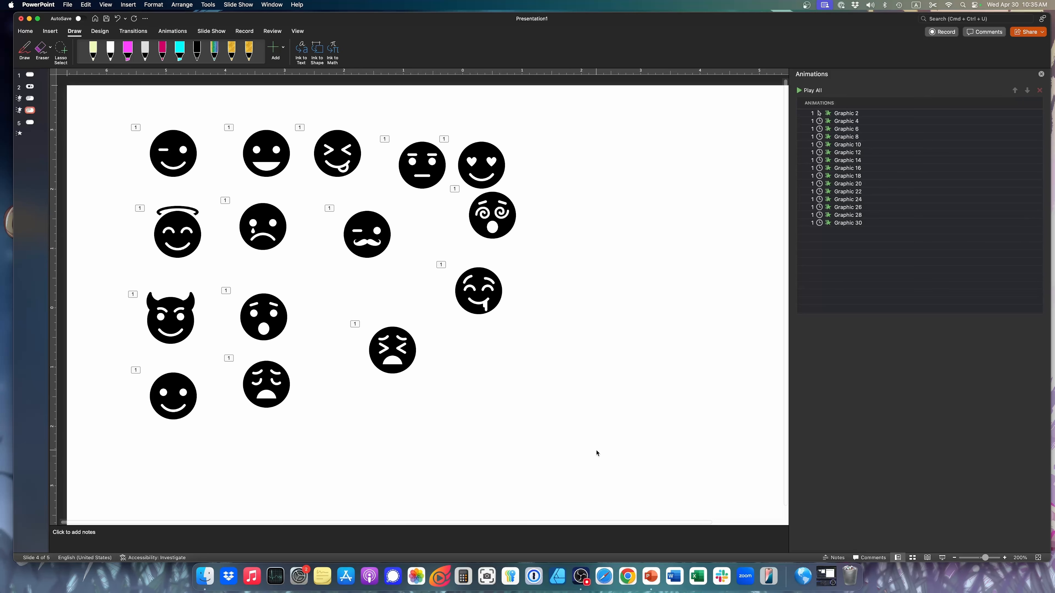
drag(629, 471, 98, 81)
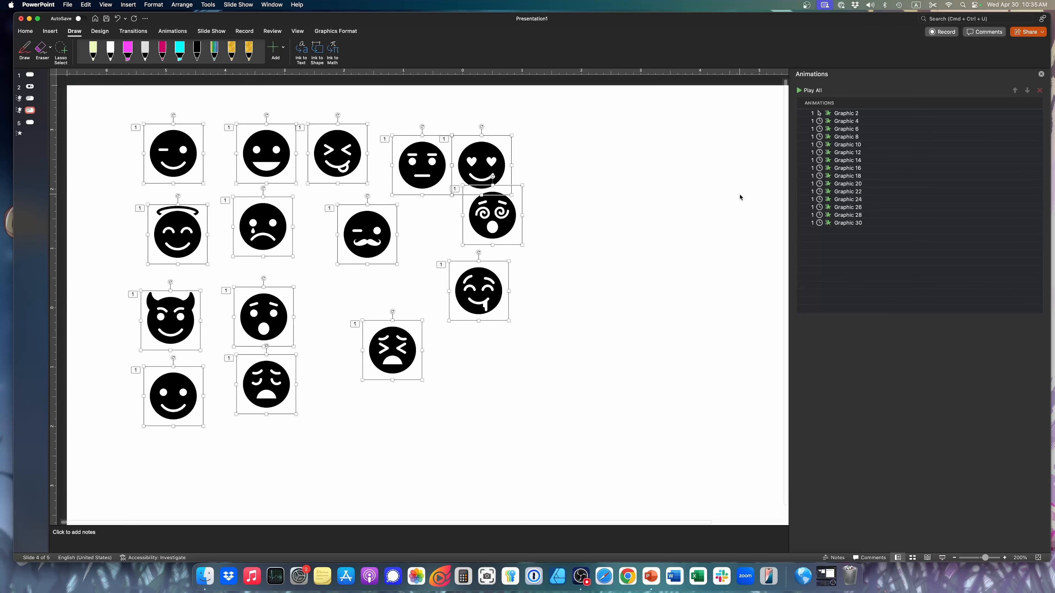
click(685, 193)
click(898, 113)
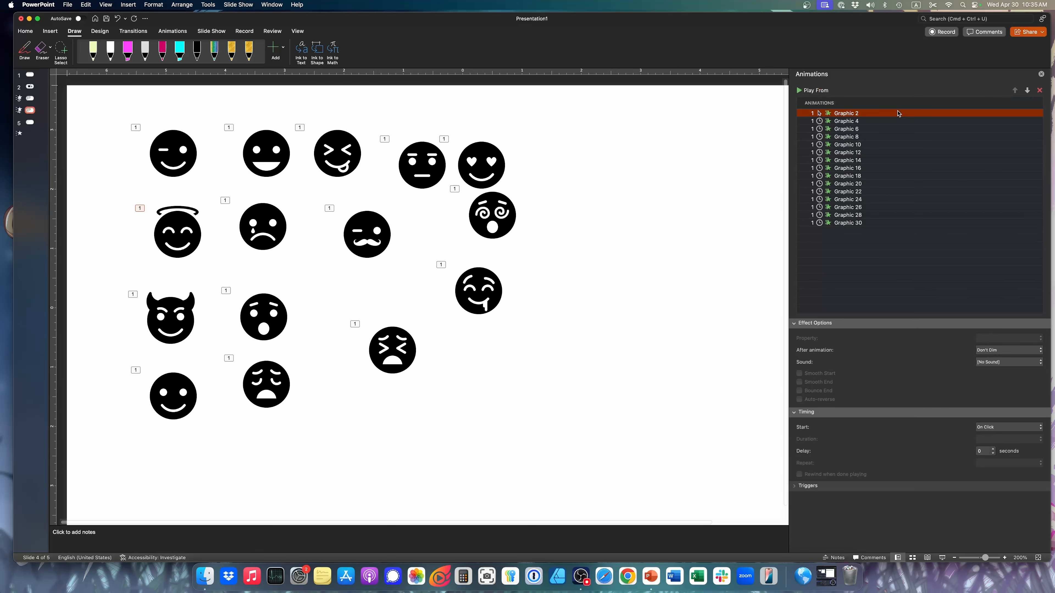
shift+click(891, 225)
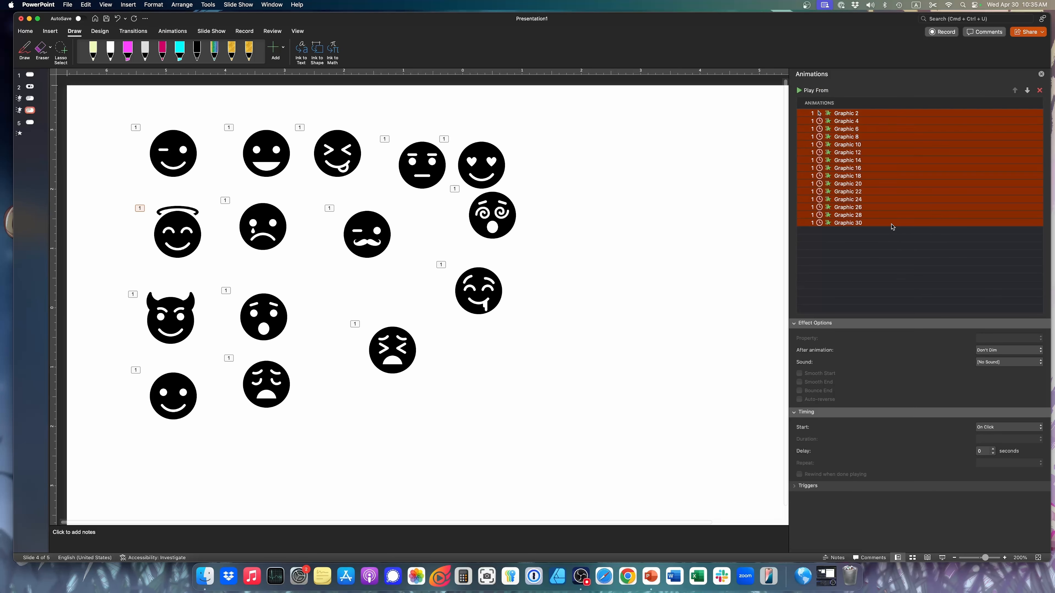
click(1039, 91)
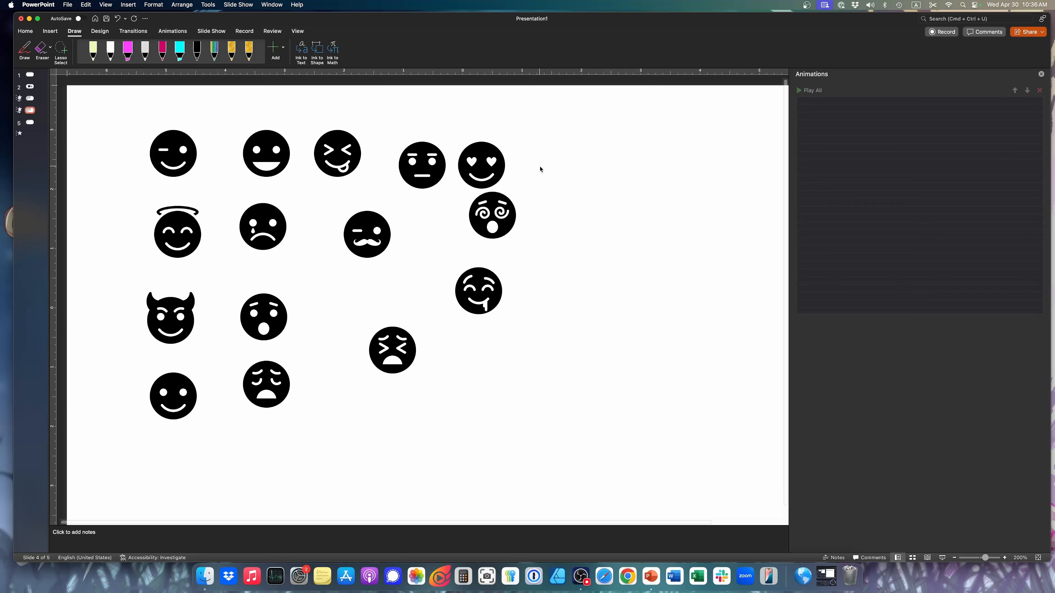
Scatter the drooling, dizzy, anguished, mustache, heart-eyed, crying and weary faces farther apart across slide 4
drag(492, 278, 633, 326)
drag(507, 205, 626, 168)
drag(402, 352, 508, 398)
drag(380, 230, 457, 304)
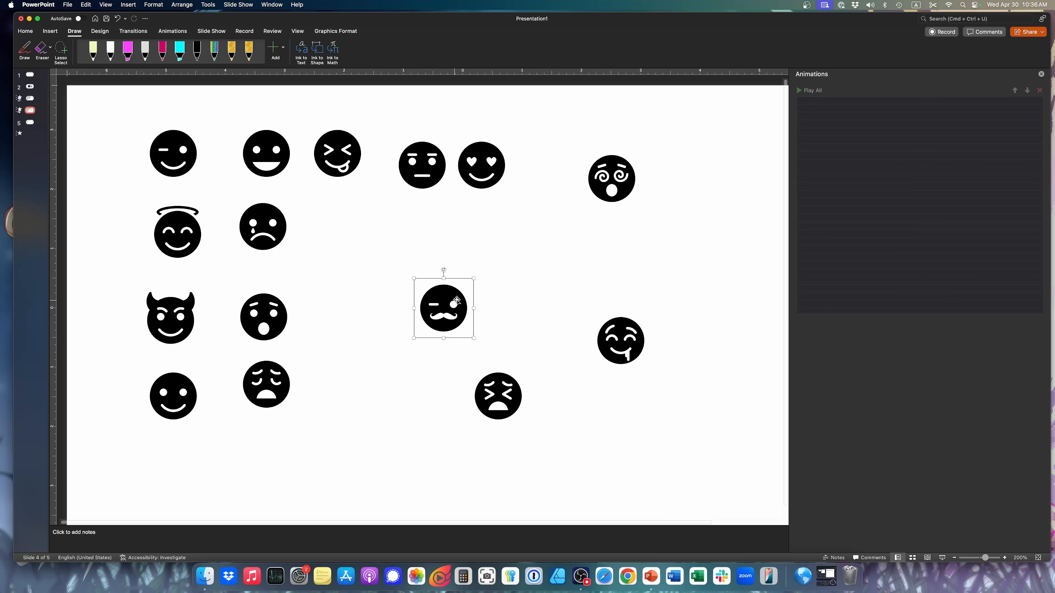
drag(488, 176, 555, 154)
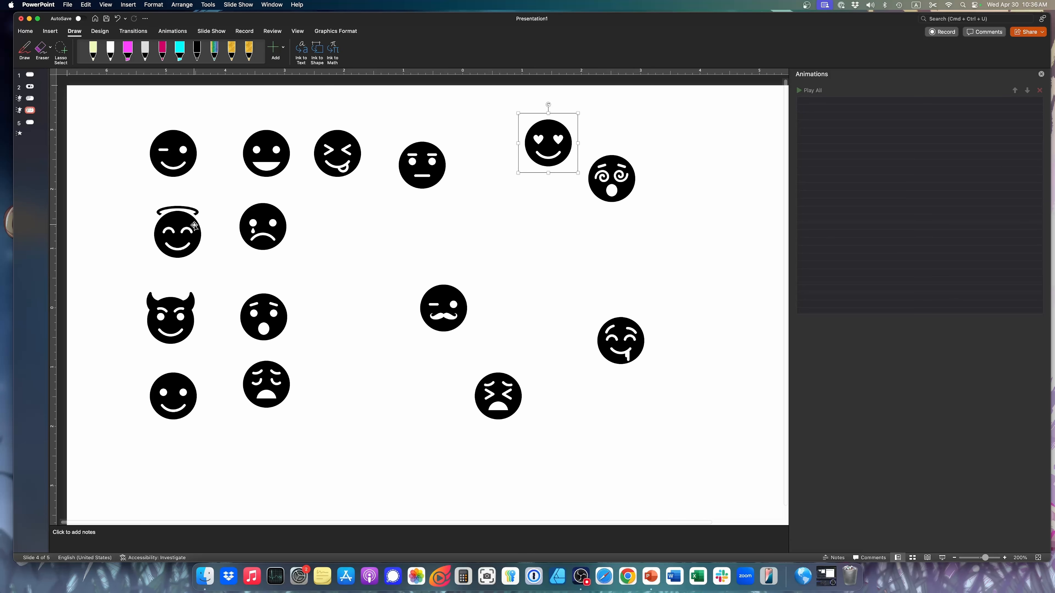
drag(265, 242, 320, 264)
drag(266, 389, 291, 430)
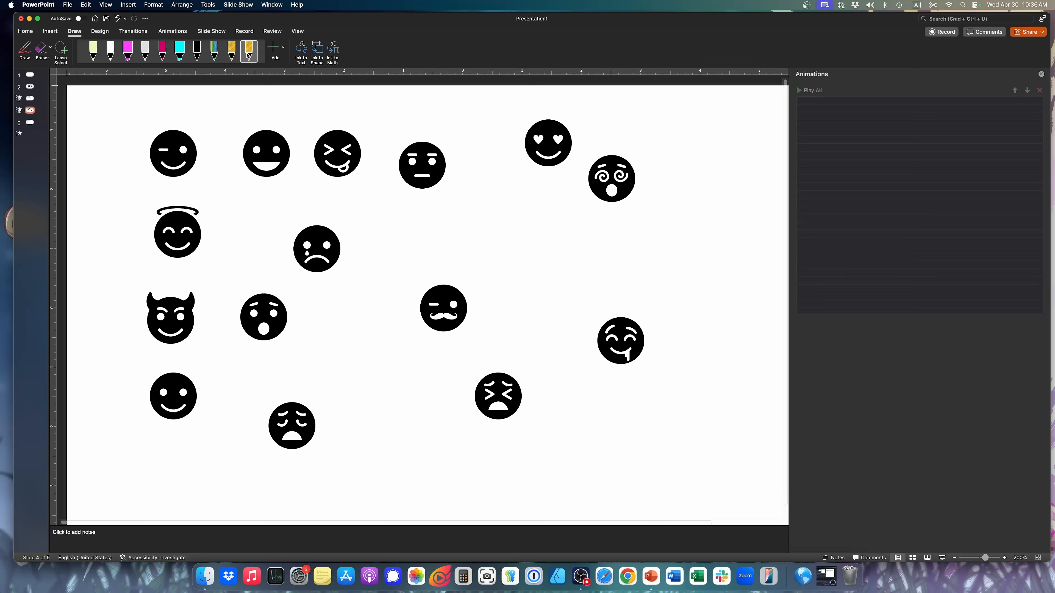
Look over the gold pen's options and scribble a cyan highlighter patch in the empty space above the mustache face
click(279, 47)
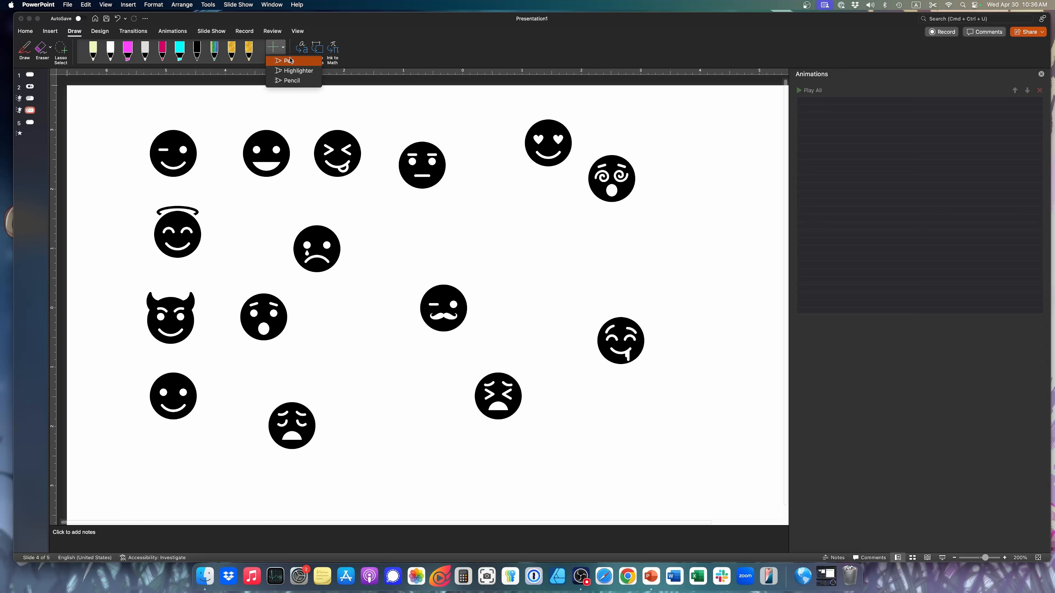
click(248, 51)
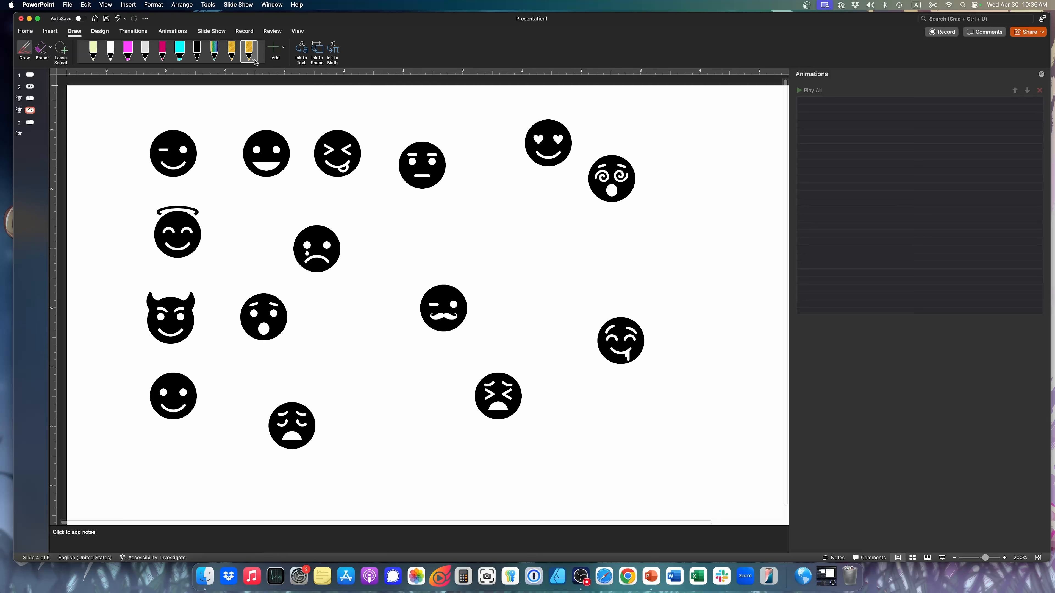
click(254, 60)
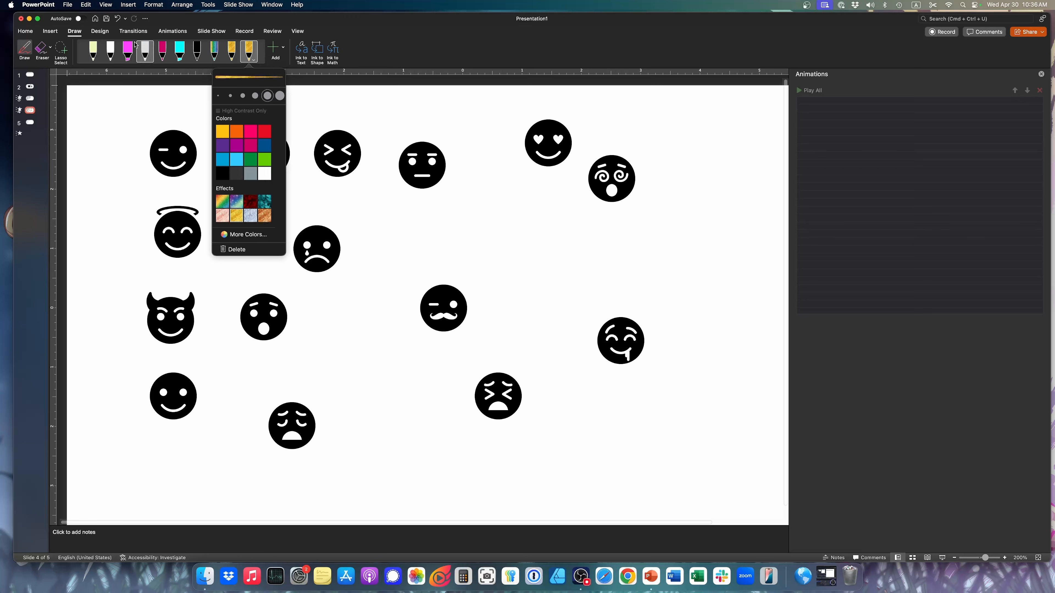
click(184, 47)
mouse_move(447, 217)
mouse_down()
mouse_move(552, 218)
mouse_move(523, 263)
mouse_up()
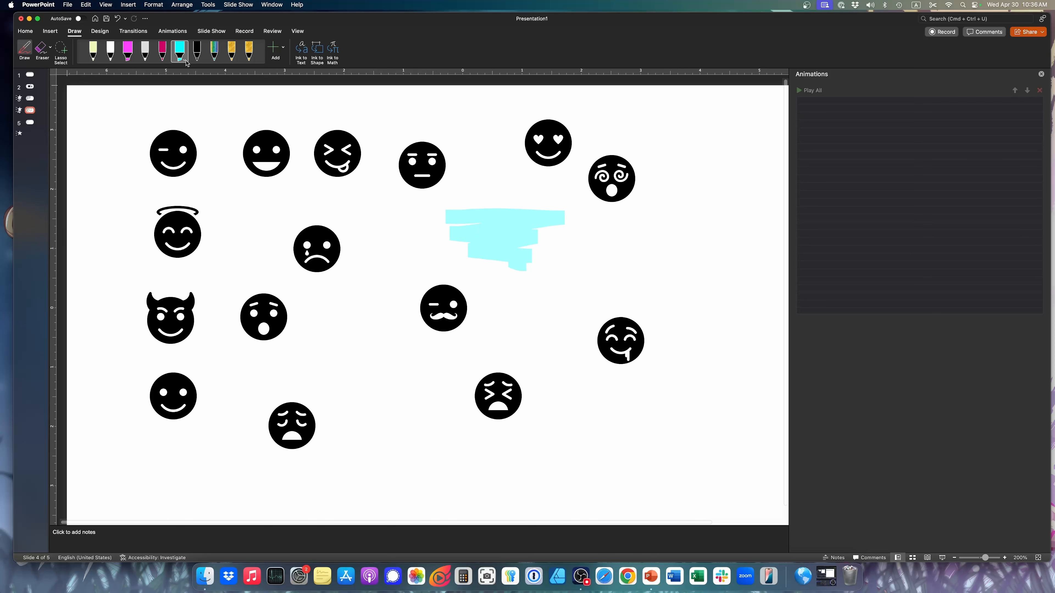
Draw a looping squiggle with the rainbow pen between the dizzy and drooling faces, extending toward the slide's right edge
click(181, 51)
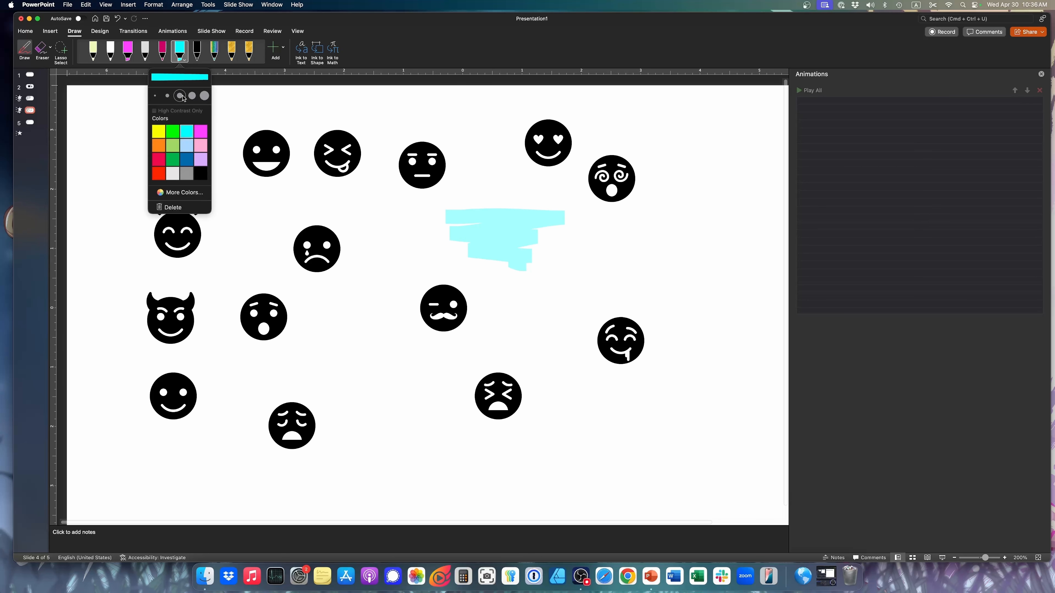
click(215, 52)
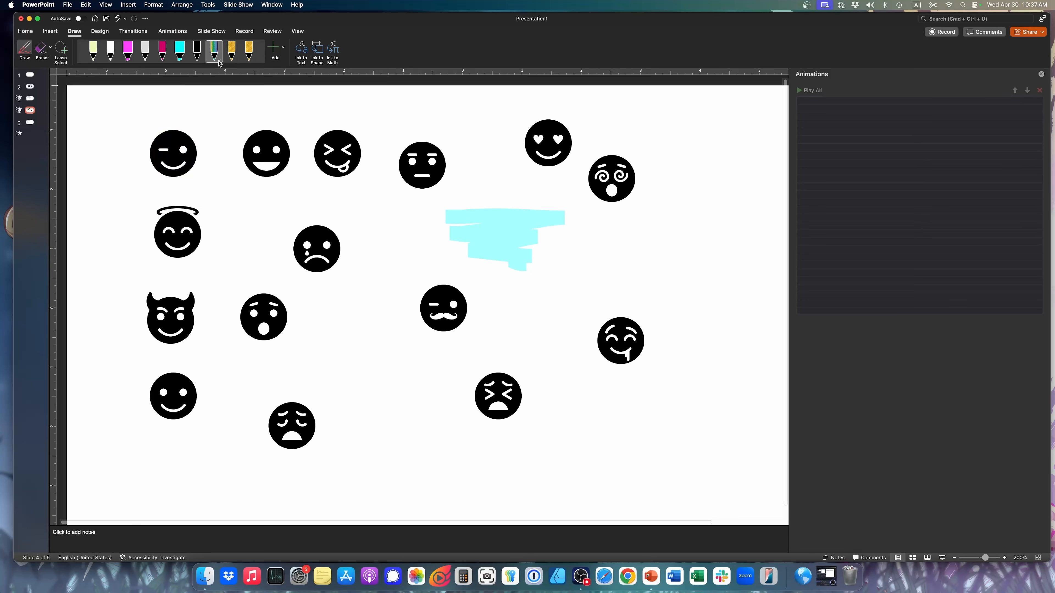
click(220, 62)
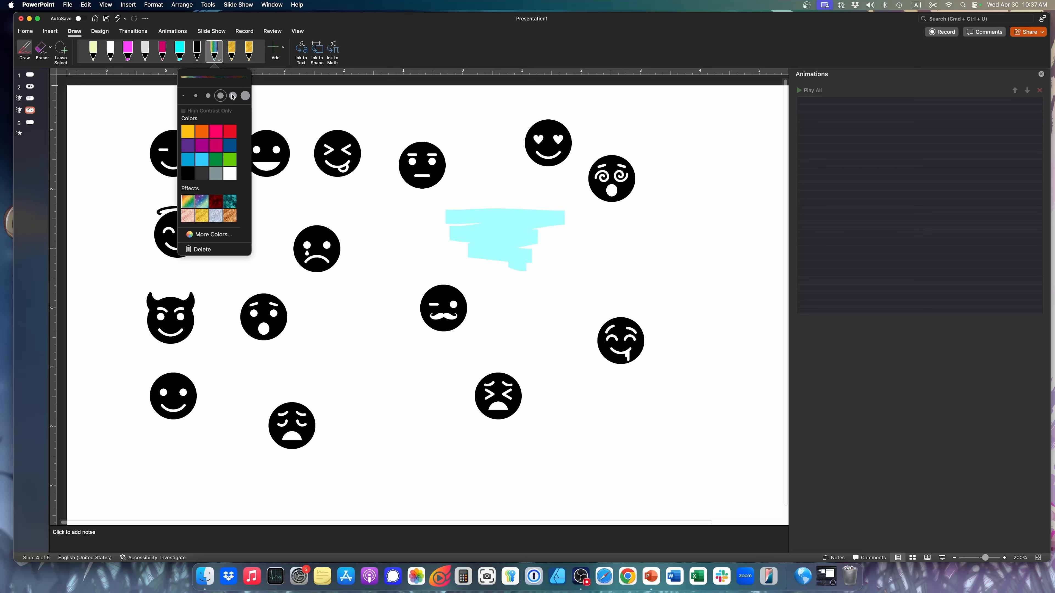
mouse_move(626, 223)
mouse_down()
mouse_move(690, 250)
mouse_move(658, 260)
mouse_move(696, 324)
mouse_move(718, 321)
mouse_move(689, 190)
mouse_move(699, 192)
mouse_up()
click(230, 46)
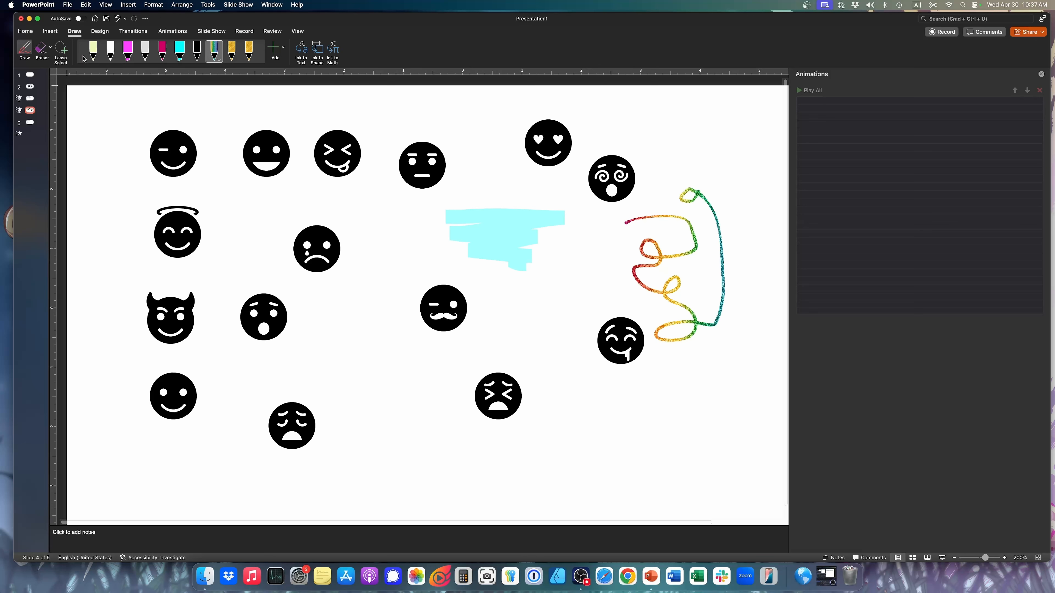
Draw a large X with the magenta pen below the drooling face
click(165, 61)
click(167, 63)
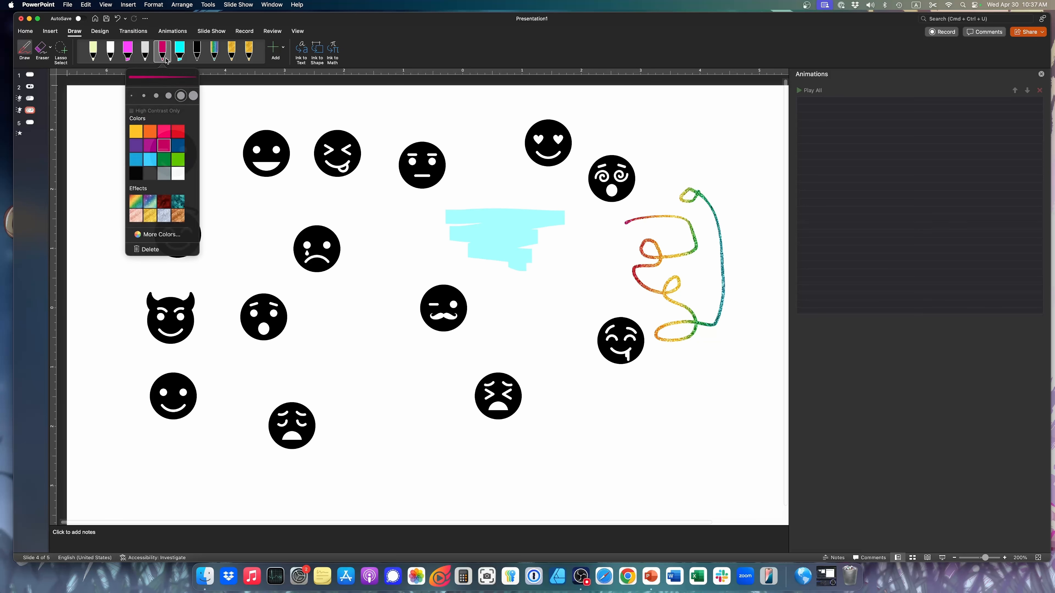
drag(574, 388, 677, 473)
drag(685, 402, 583, 482)
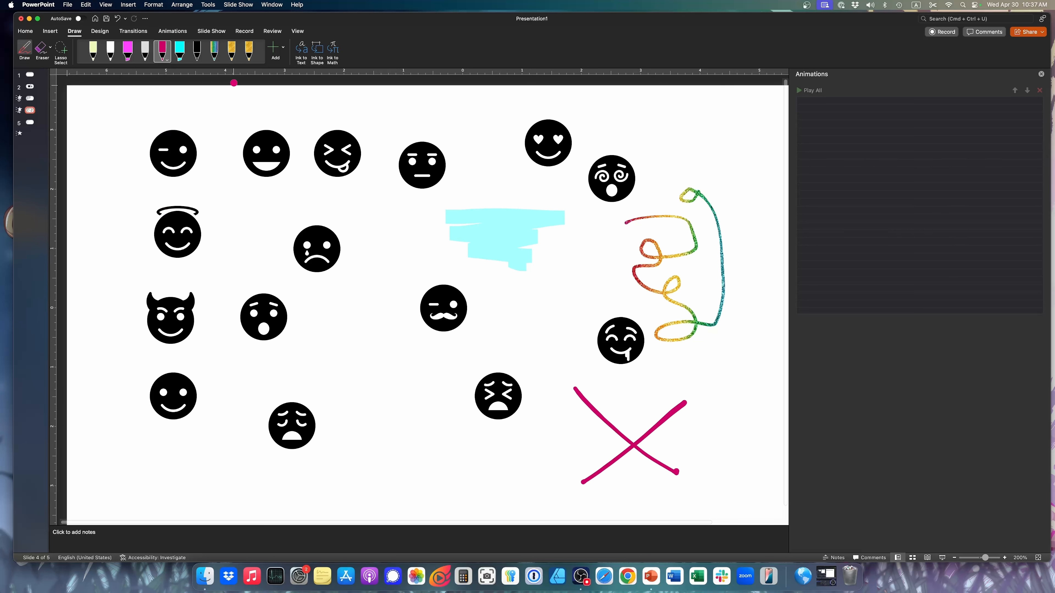
With the gold pen, draw a check mark beside the magenta X and a circle between the weary and anguished faces
click(249, 51)
drag(691, 449, 752, 398)
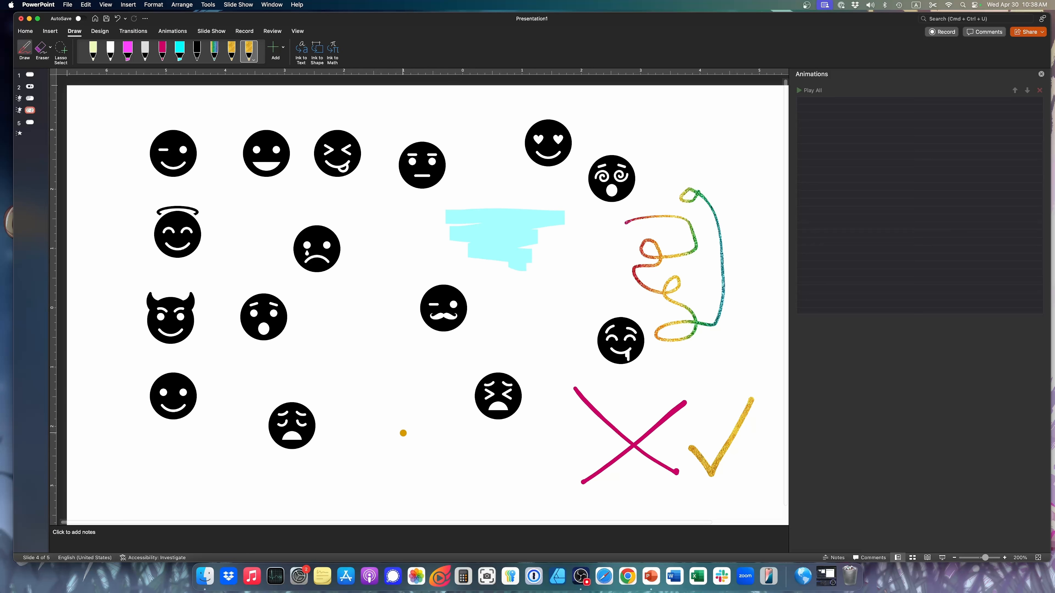
mouse_move(411, 417)
mouse_down()
mouse_move(380, 419)
mouse_move(366, 452)
mouse_move(400, 480)
mouse_move(435, 460)
mouse_move(414, 423)
mouse_up()
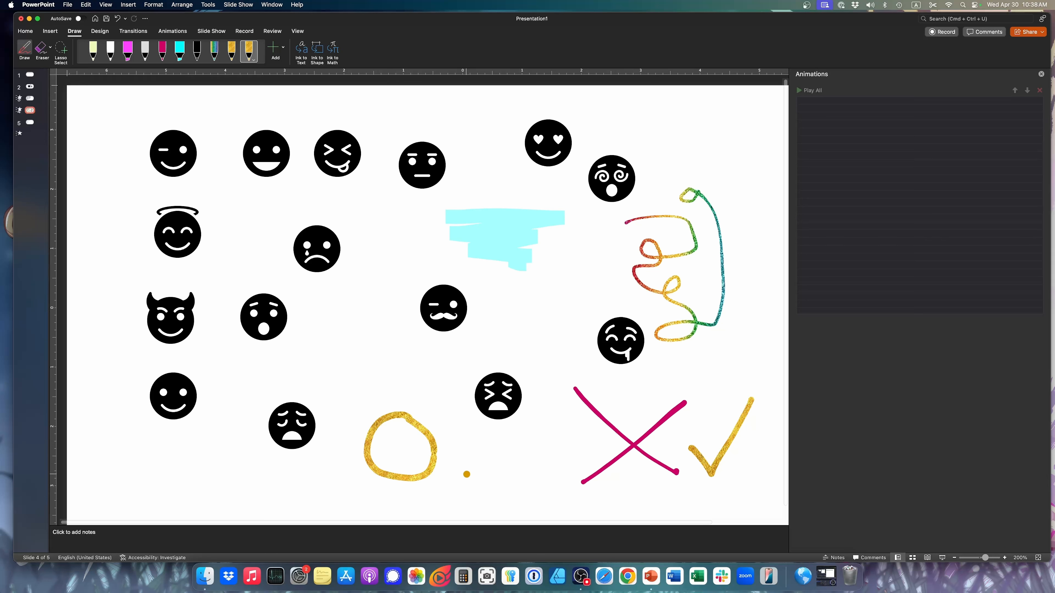
Undo the last gold circle; ring the winking face in gold and draw an arrow to a jagged outline around the mustache face
key(super+z)
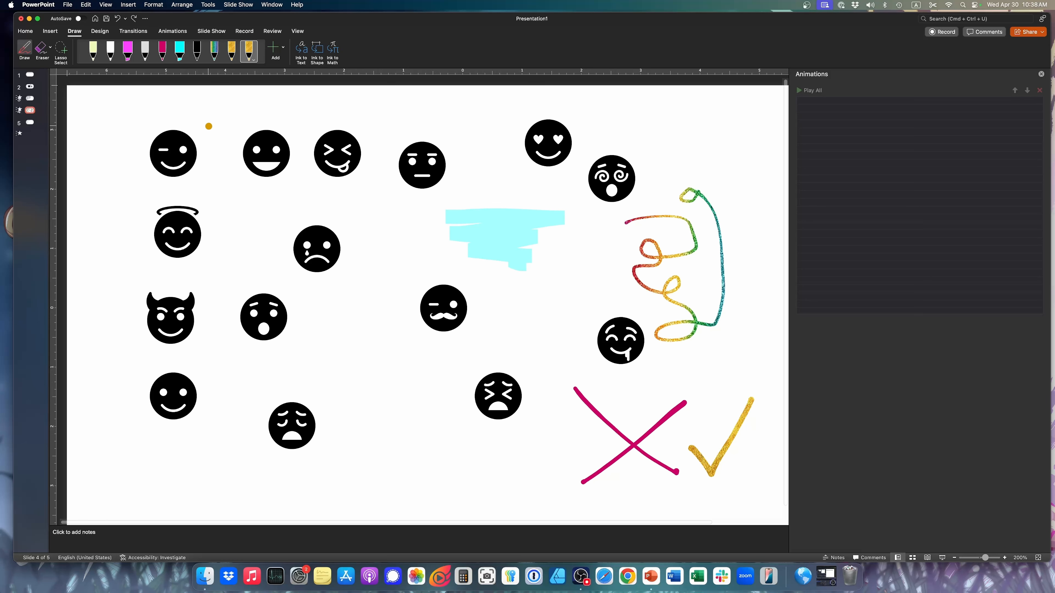
mouse_move(209, 125)
mouse_down()
mouse_move(166, 112)
mouse_move(131, 154)
mouse_move(167, 192)
mouse_move(215, 171)
mouse_move(209, 128)
mouse_up()
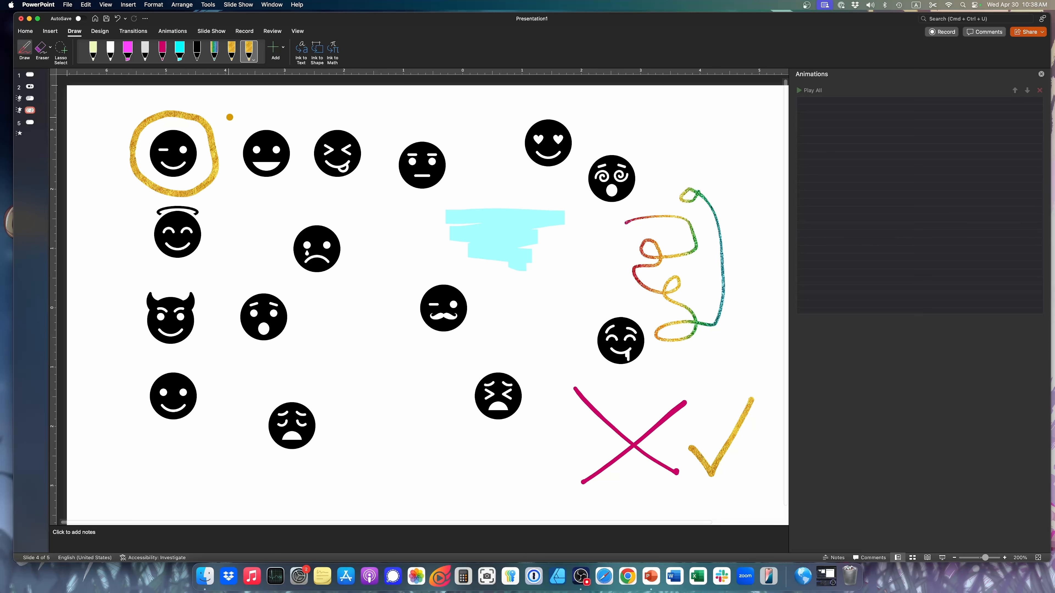
mouse_move(223, 124)
mouse_down()
mouse_move(302, 109)
mouse_move(366, 138)
mouse_move(417, 282)
mouse_move(426, 236)
mouse_move(418, 281)
mouse_move(376, 256)
mouse_up()
mouse_move(406, 293)
mouse_down()
mouse_move(386, 302)
mouse_move(395, 343)
mouse_move(472, 346)
mouse_move(484, 288)
mouse_move(457, 255)
mouse_move(433, 270)
mouse_up()
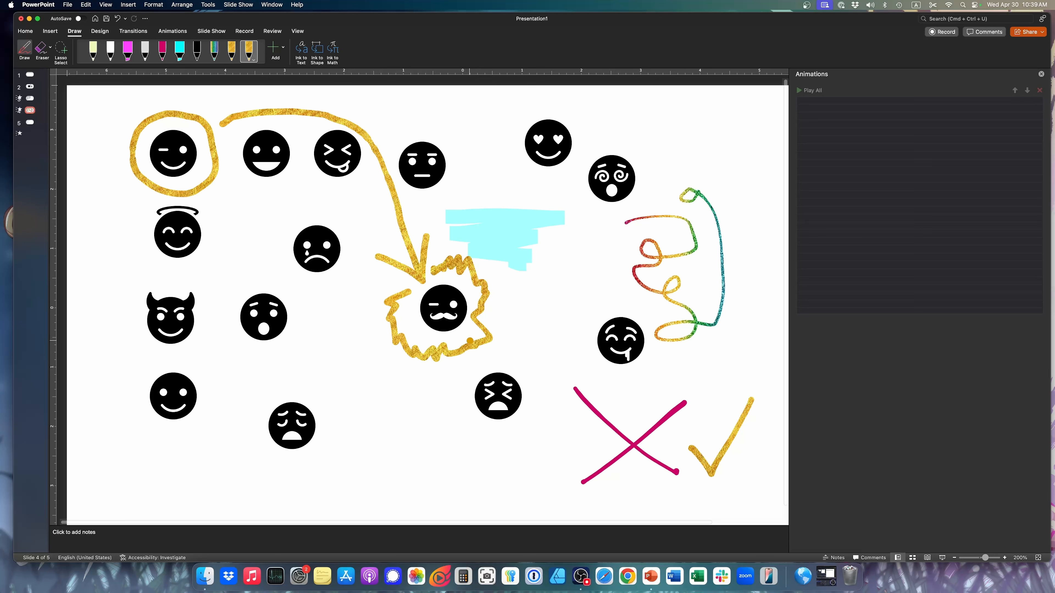
key(Escape)
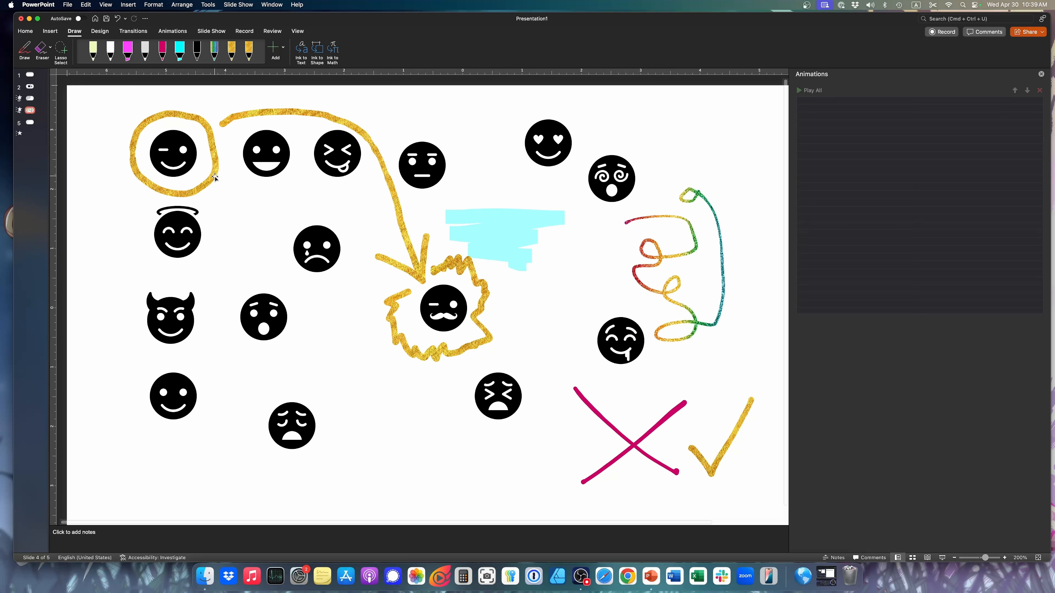
Apply the Replay animation to the gold ring around the winking face and play the slide to check it
click(215, 154)
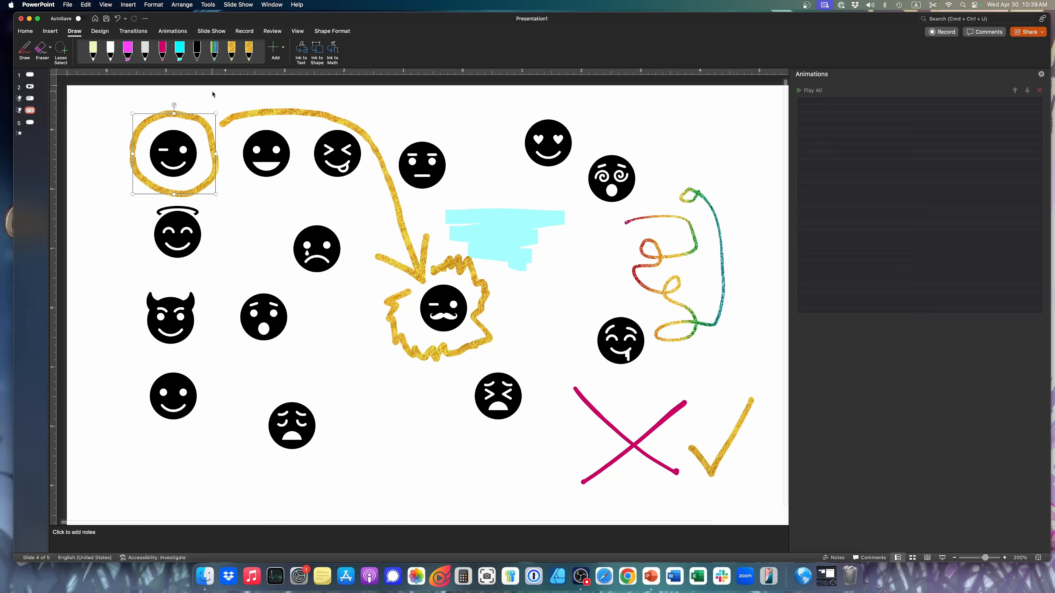
click(172, 31)
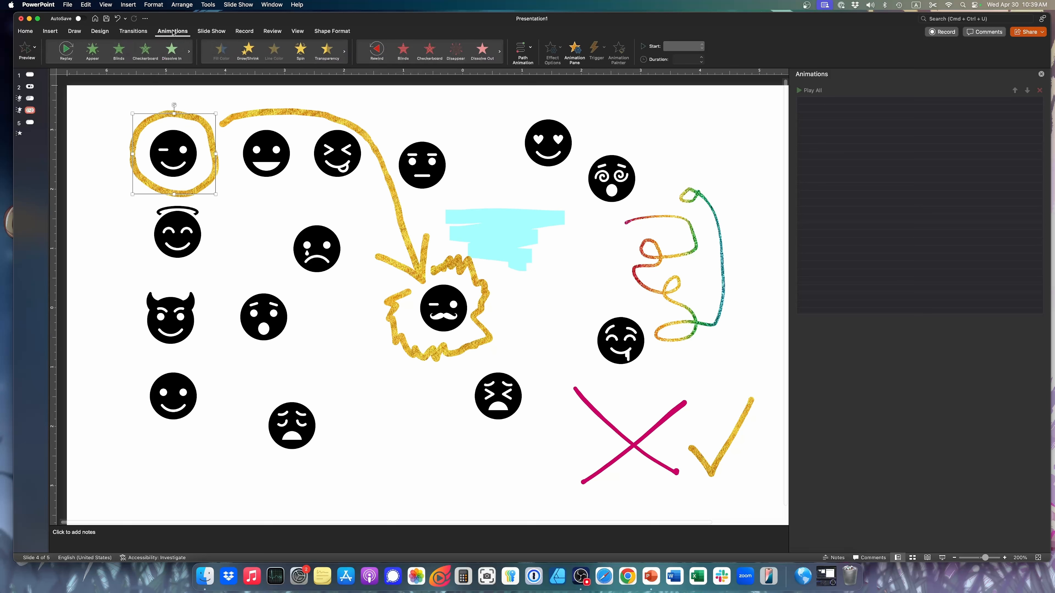
click(65, 51)
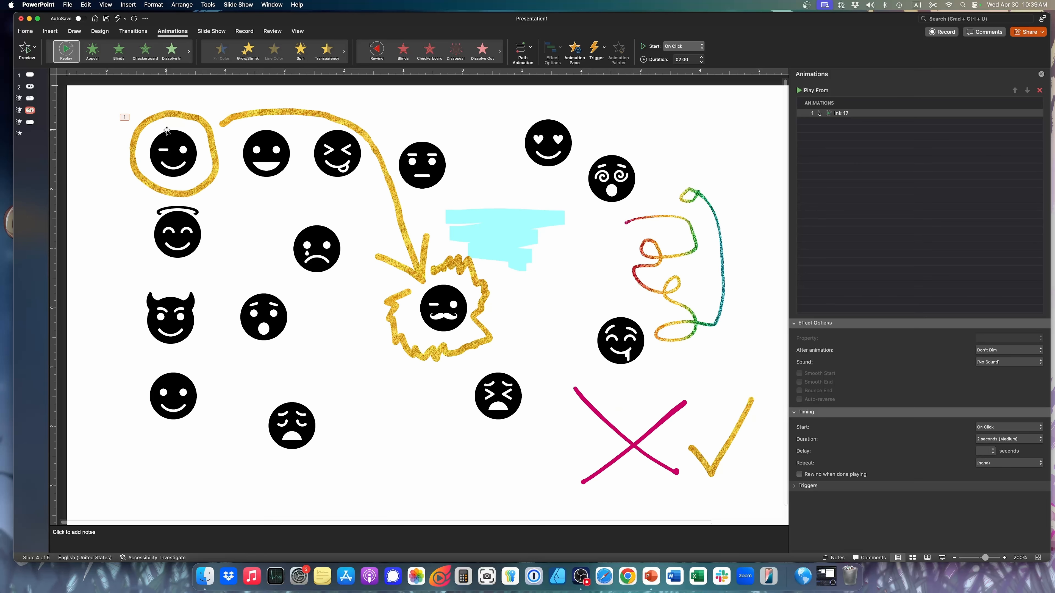
click(942, 558)
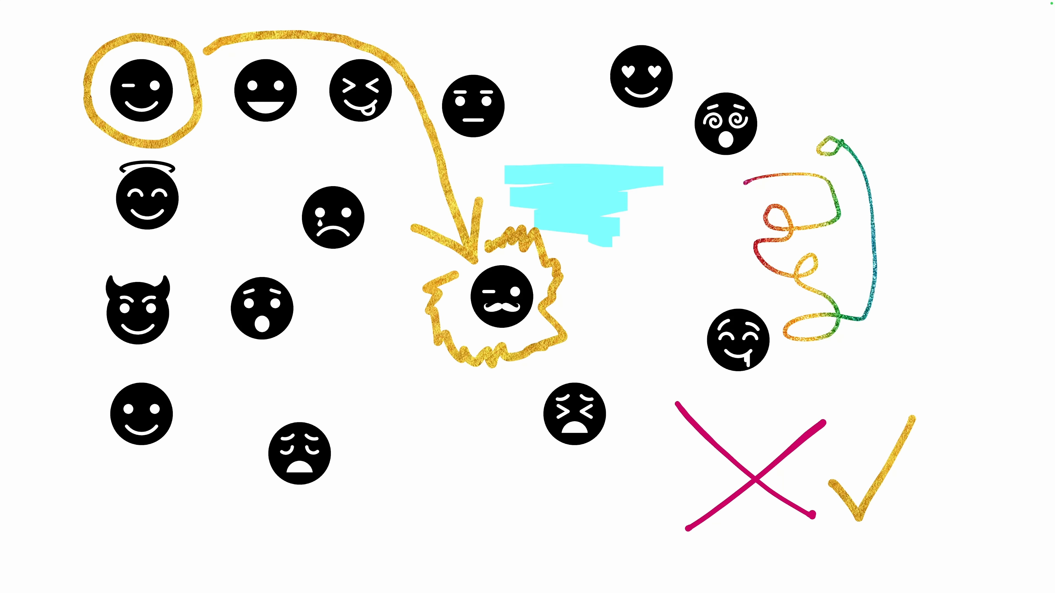
key(Escape)
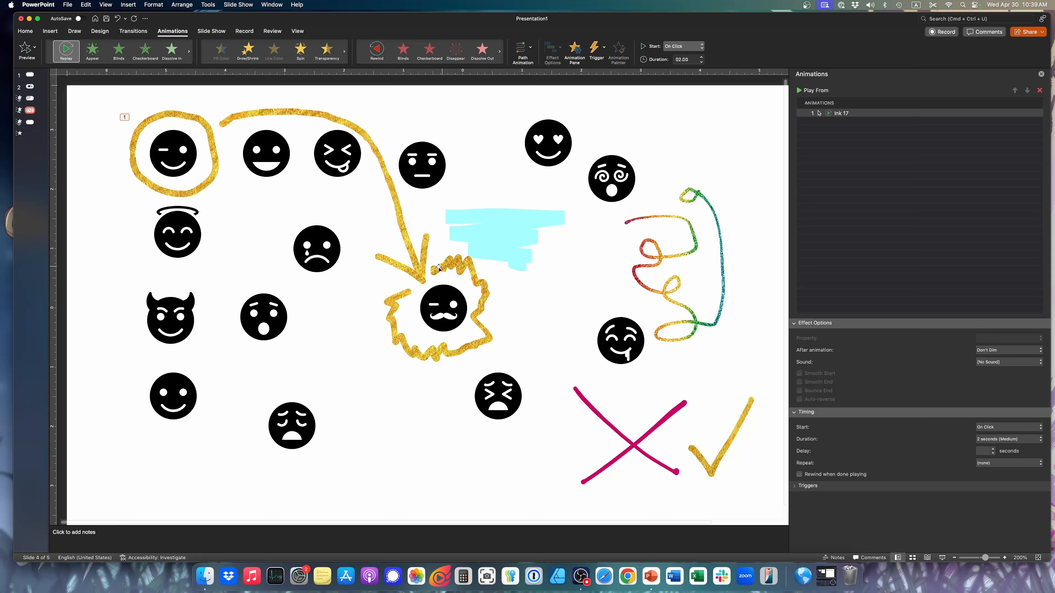
Apply the Replay animation to the grouped arrow and jagged outline, starting After Previous, and play the slide
click(259, 113)
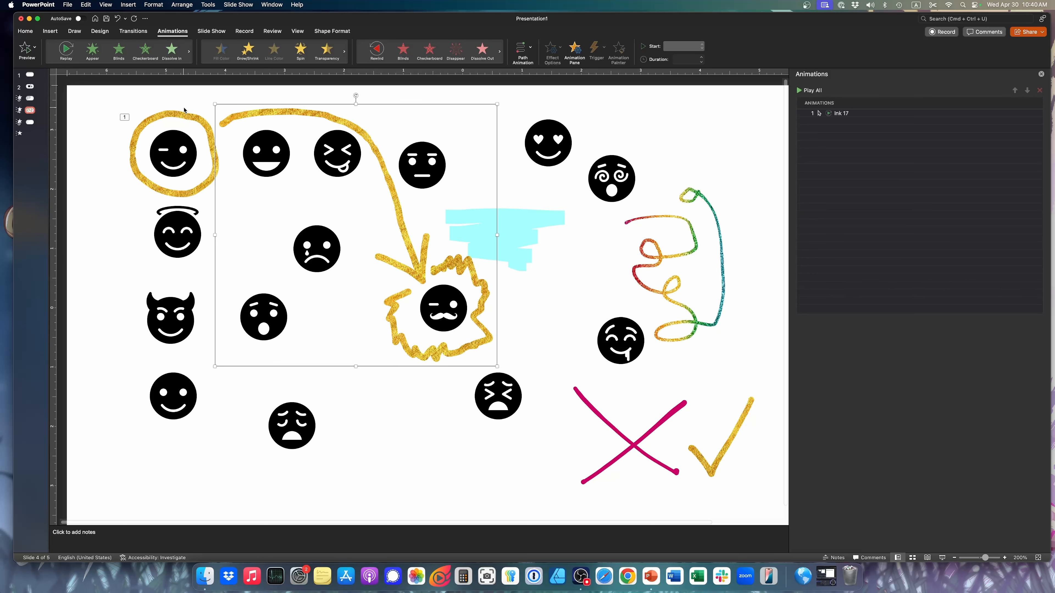
click(65, 49)
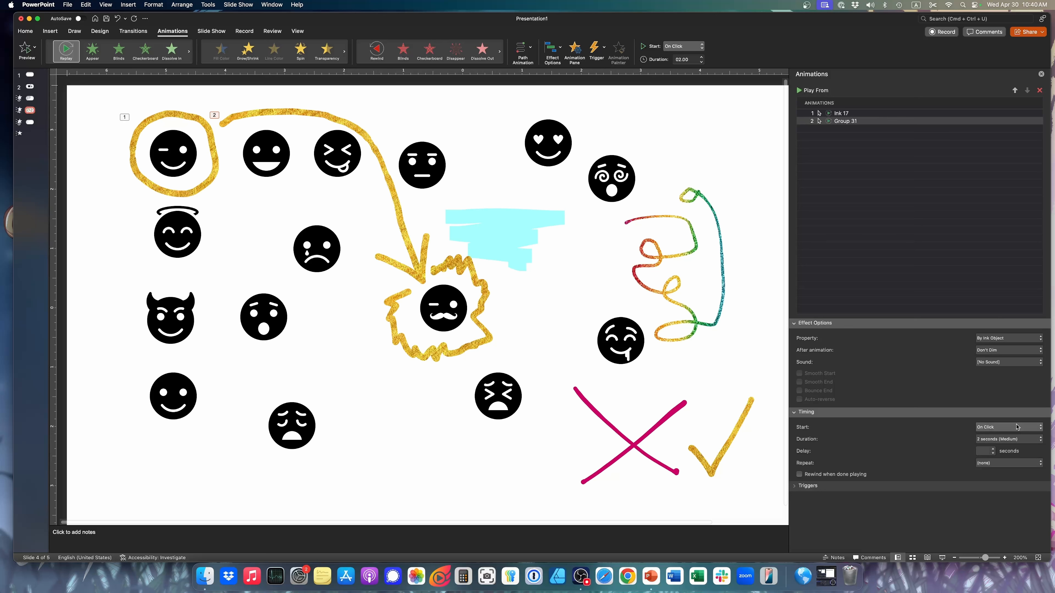
click(1001, 427)
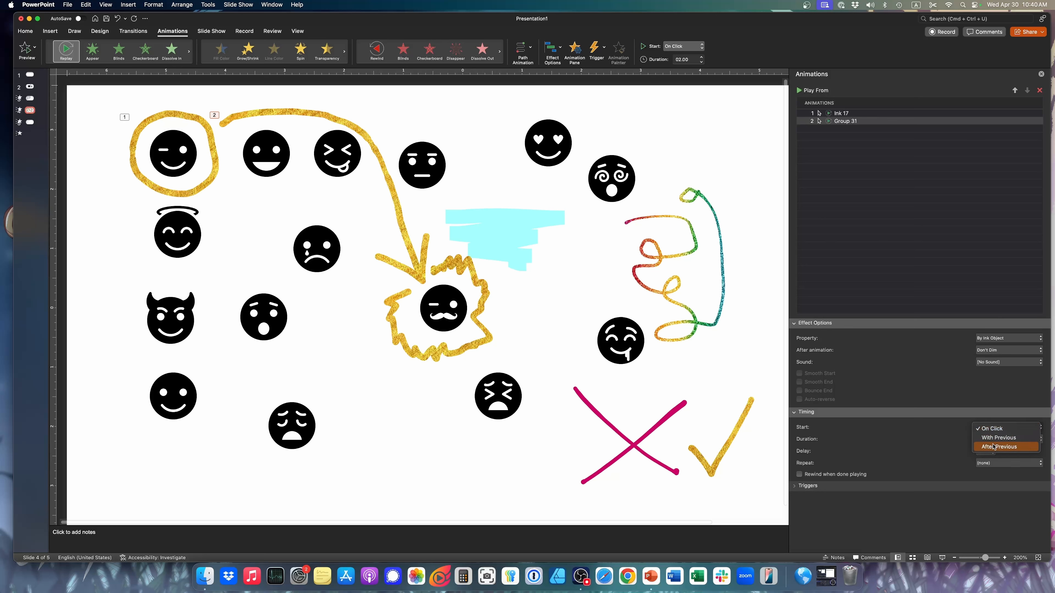
click(1001, 446)
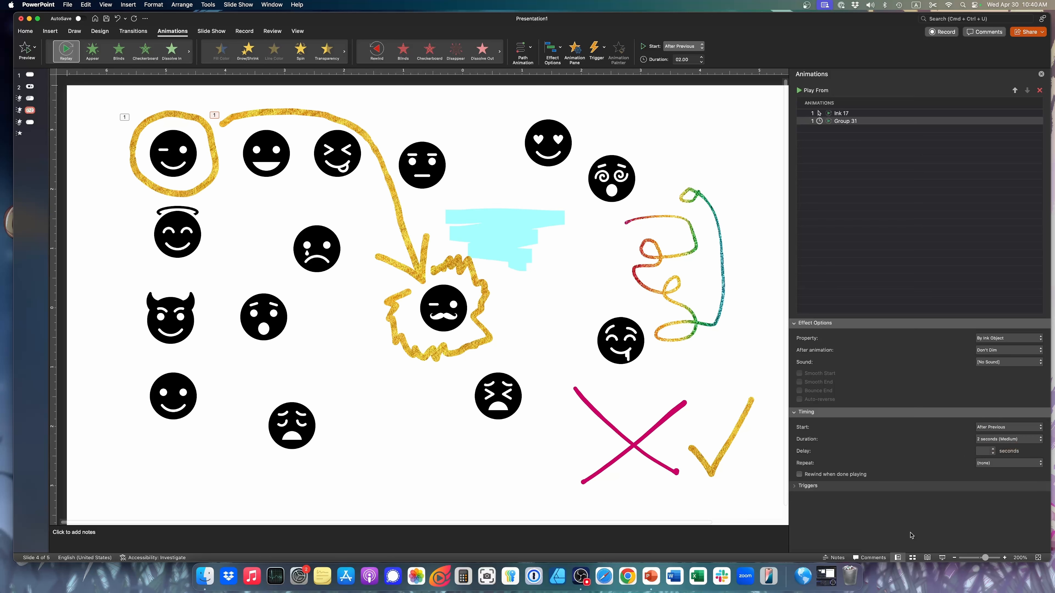
click(942, 557)
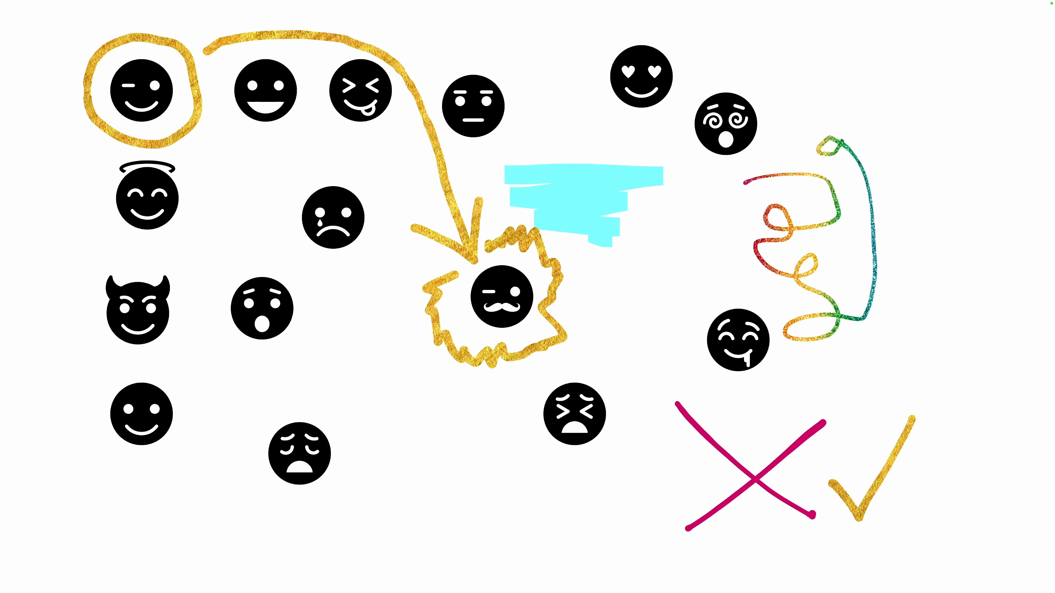
key(Escape)
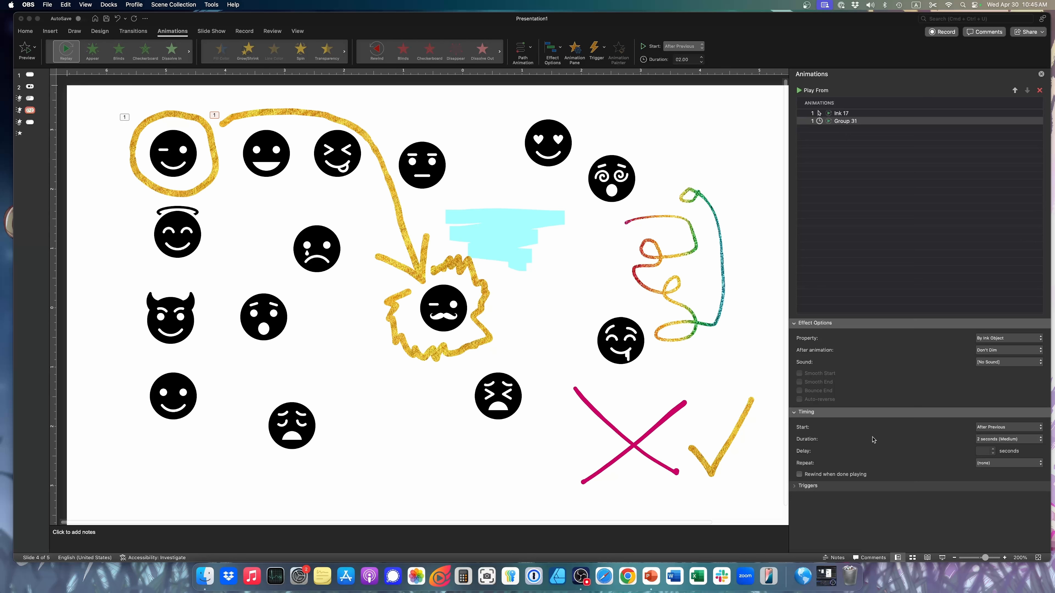
Set the Replay animation duration of the grouped arrow and jagged outline to 1 second
click(989, 440)
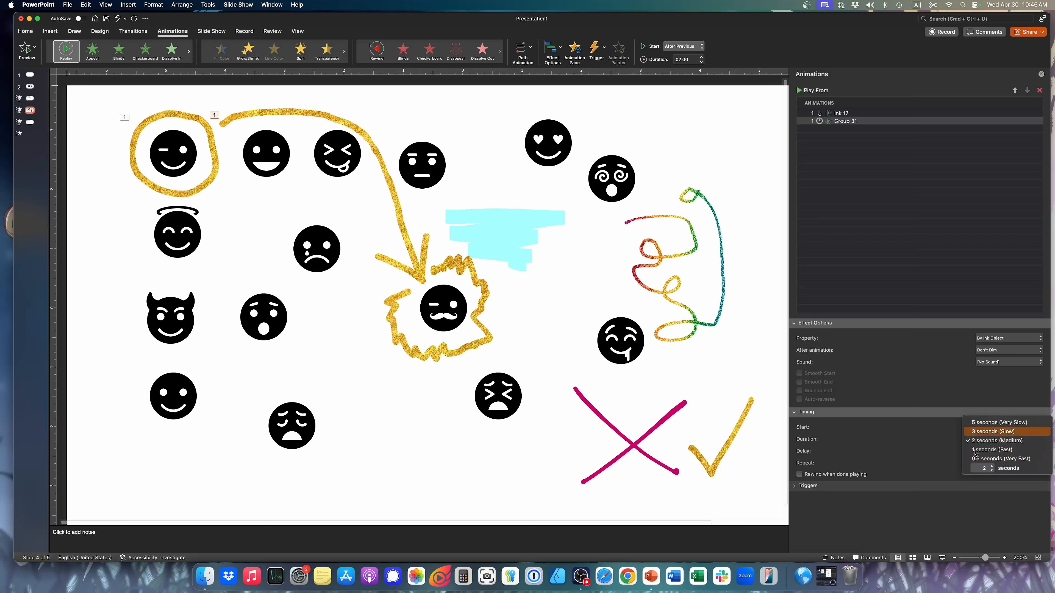
click(998, 442)
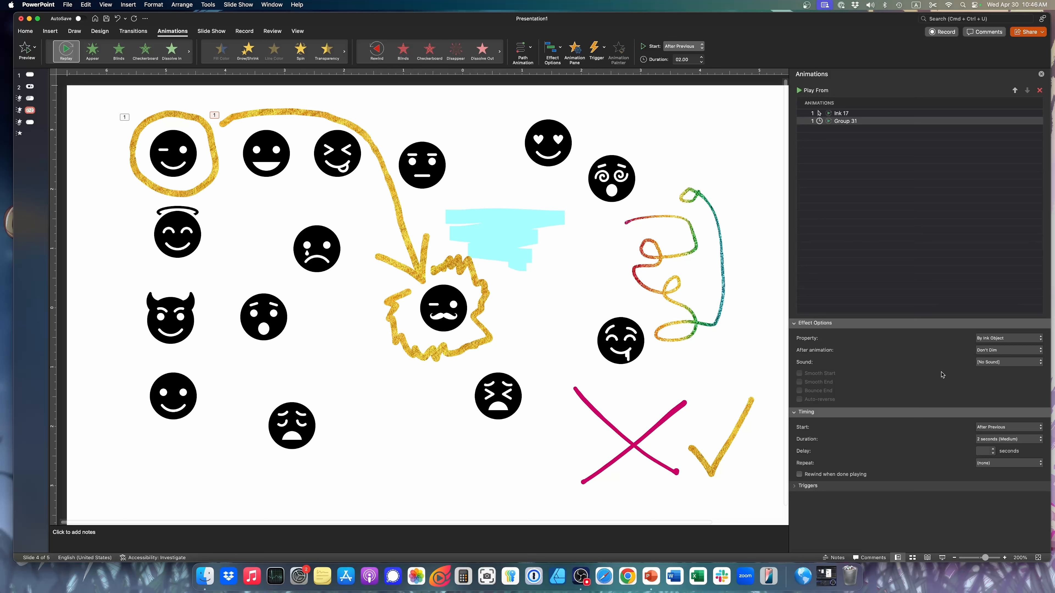
click(693, 59)
text(1)
key(Return)
Set the gold ring's Replay animation duration to 1 second and play the slide to check the timing
click(847, 113)
click(688, 60)
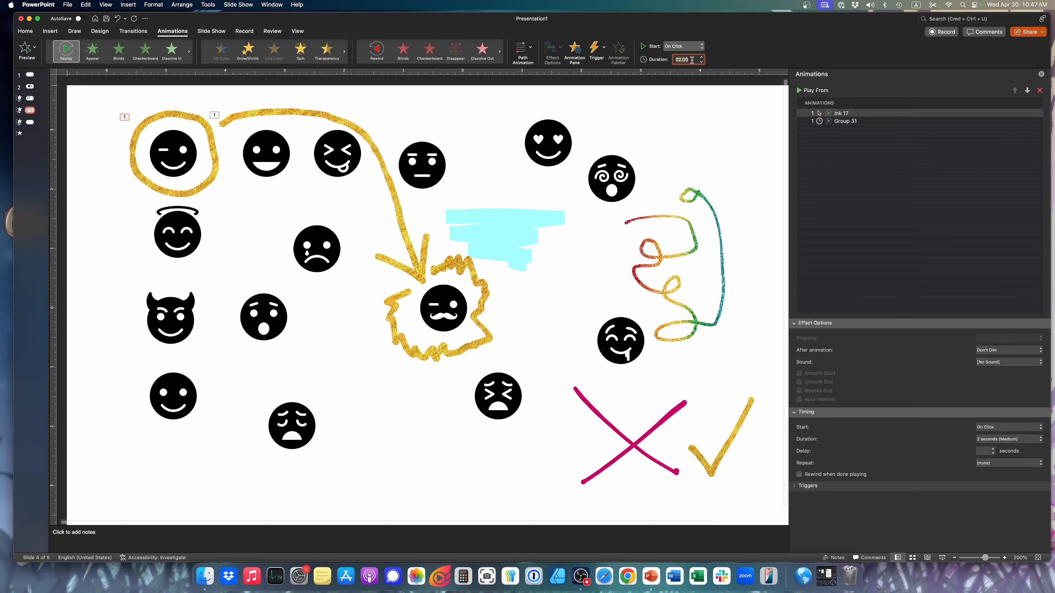
text(1)
key(Return)
click(942, 558)
click(946, 559)
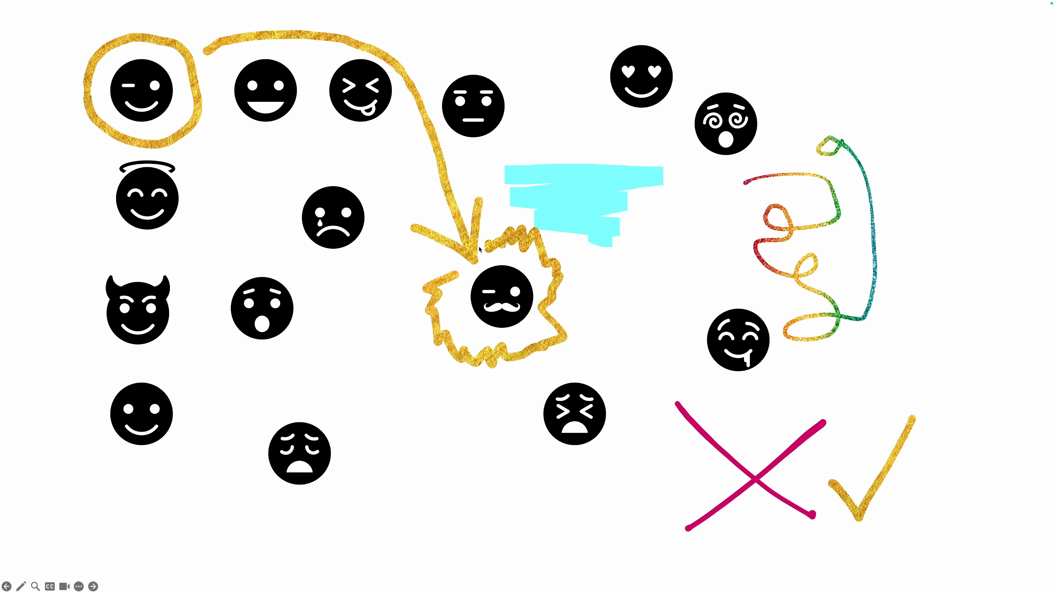
key(e)
key(Escape)
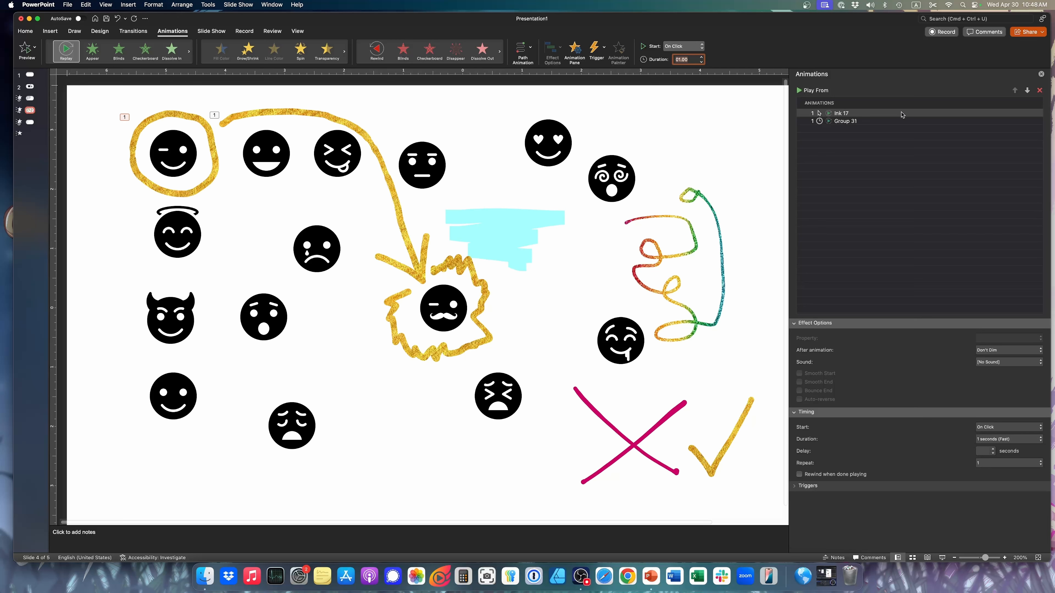
Set the gold ring's Replay duration to 0.5 seconds (Very Fast) and play the slide again
click(1008, 439)
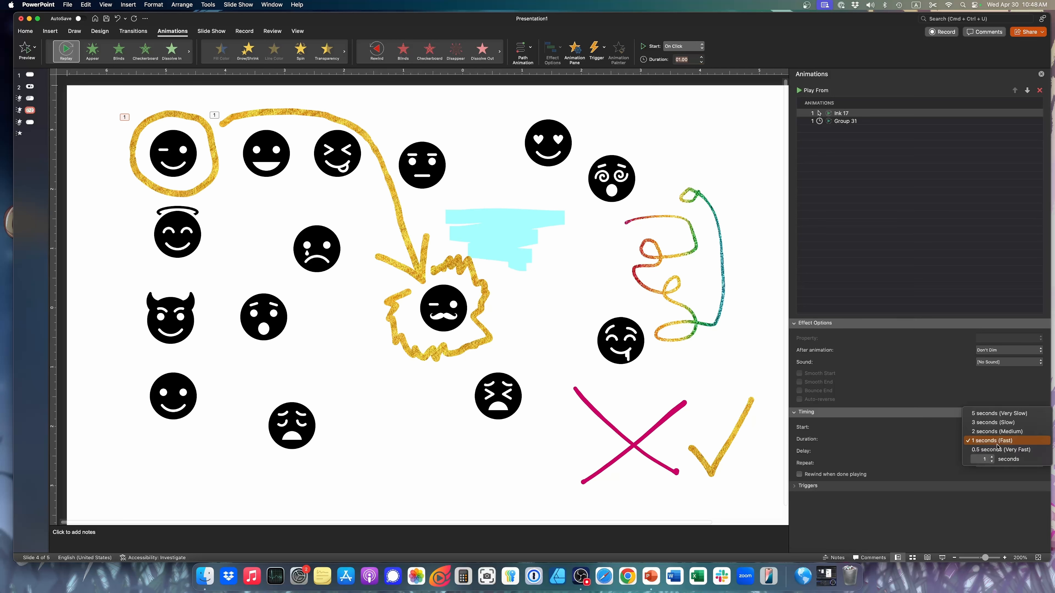
click(999, 449)
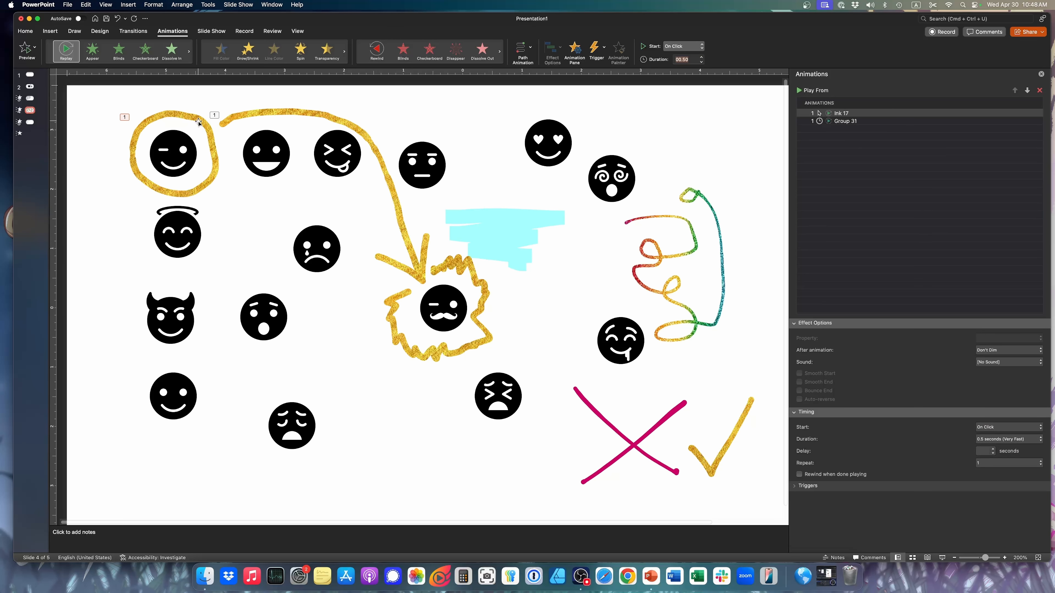
click(941, 558)
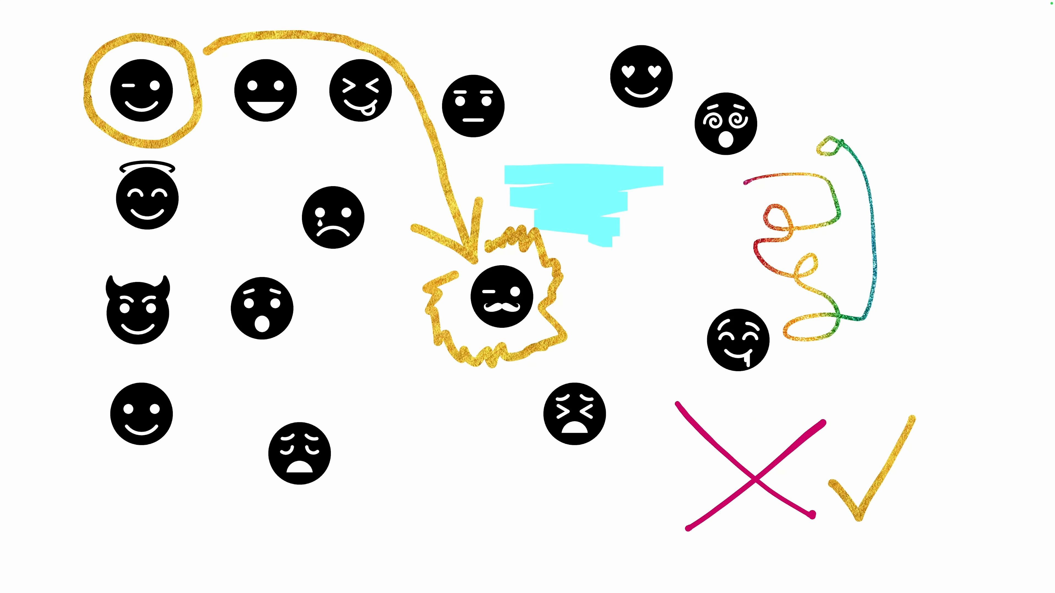
key(Escape)
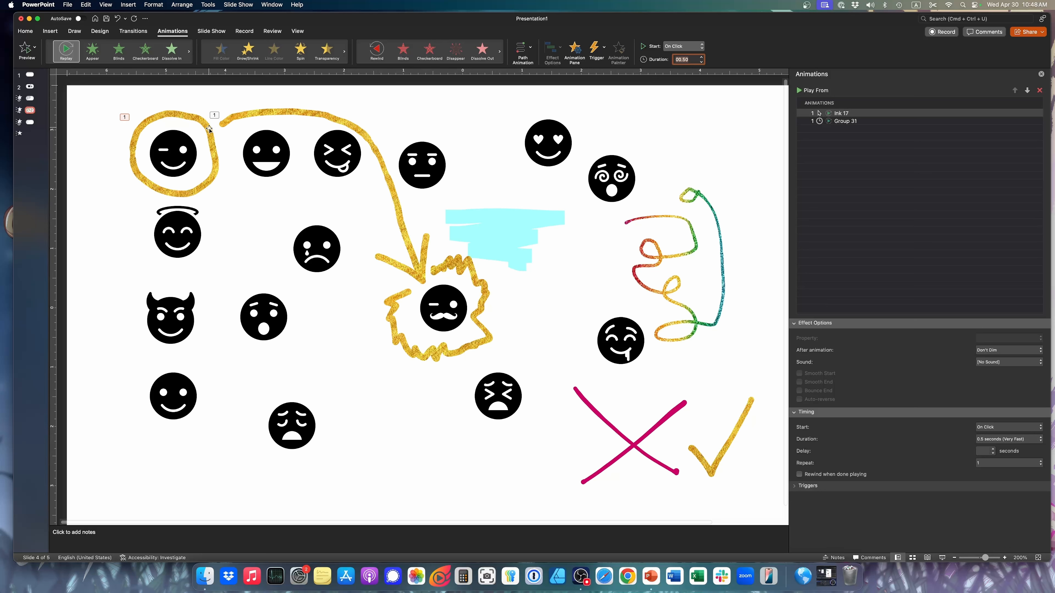
Ungroup the gold arrow and the jagged outline around the mustache face
click(422, 244)
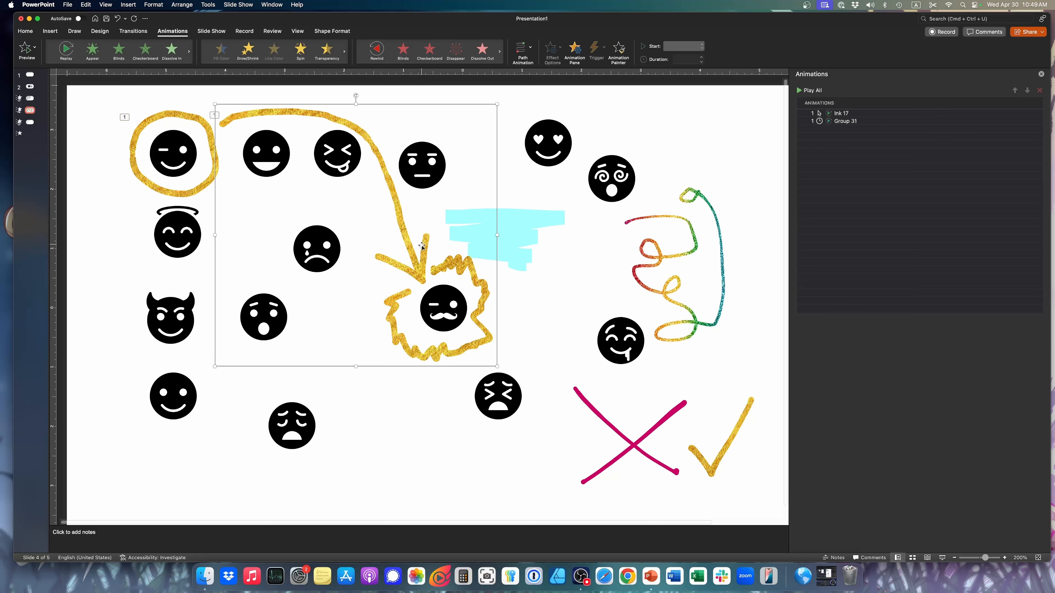
right_click(425, 254)
mouse_move(462, 292)
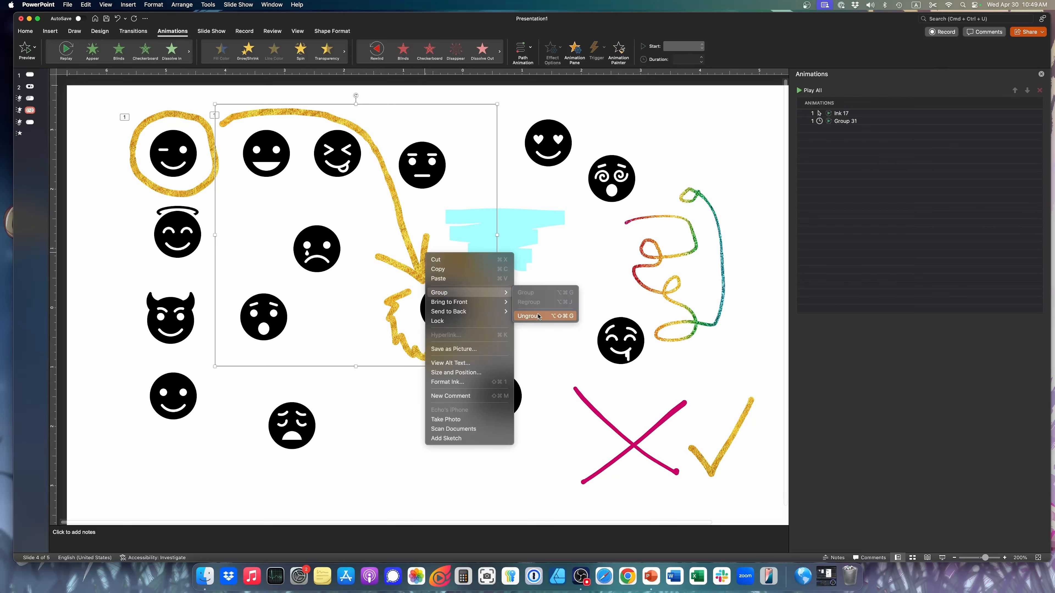
click(529, 316)
click(509, 293)
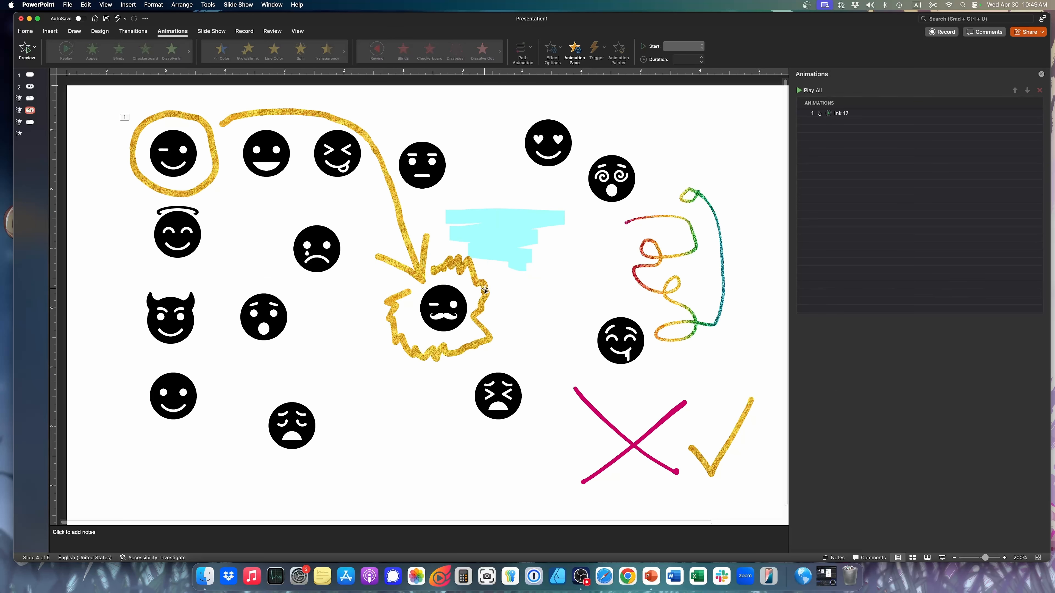
Group the gold arrow's shaft and head strokes as one object and place its tip at the jagged outline
click(409, 263)
click(426, 245)
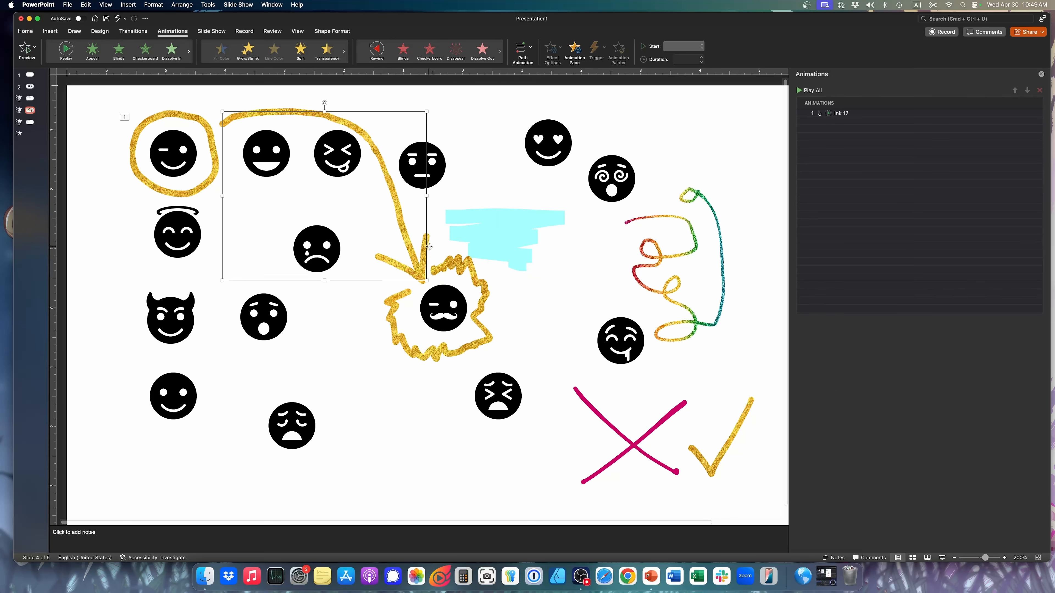
click(430, 242)
mouse_move(409, 240)
mouse_down()
mouse_move(420, 212)
mouse_move(401, 227)
mouse_move(415, 221)
mouse_move(426, 249)
mouse_move(373, 257)
mouse_move(405, 260)
mouse_up()
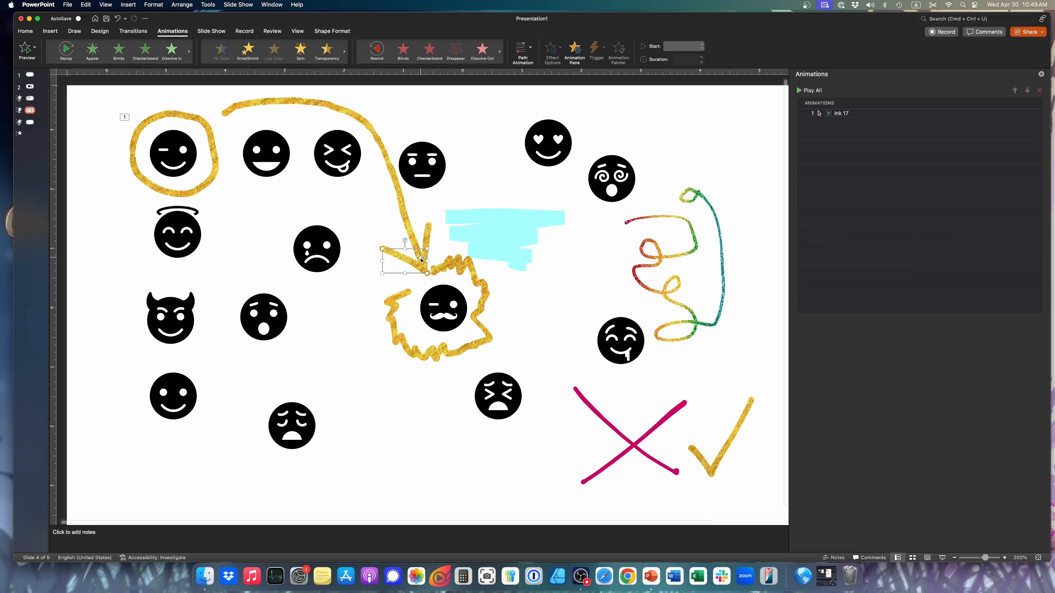
shift+click(408, 222)
right_click(406, 221)
mouse_move(446, 262)
click(506, 260)
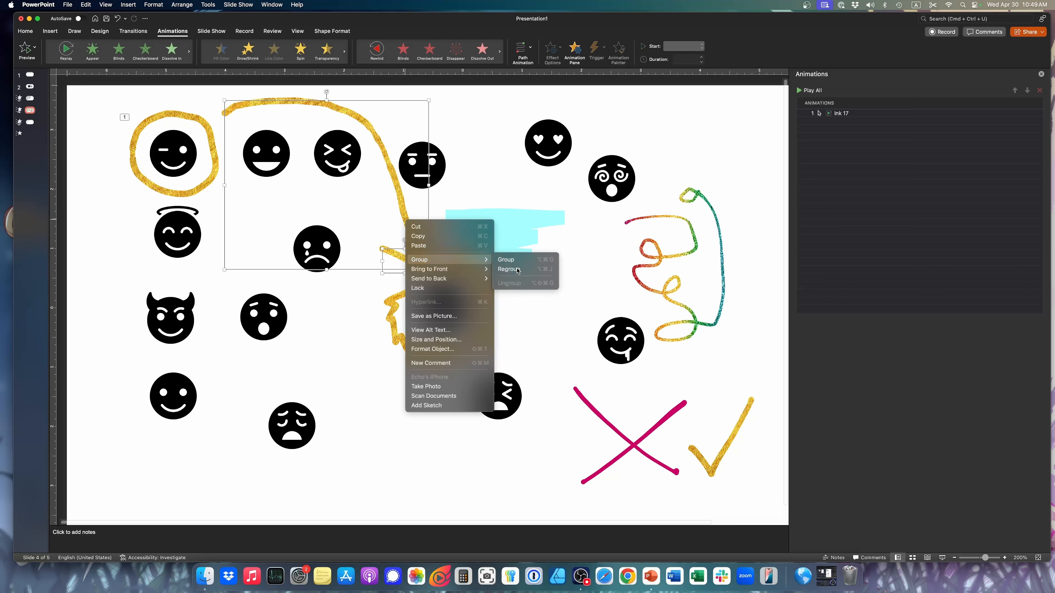
mouse_move(474, 283)
mouse_down()
mouse_move(552, 292)
mouse_move(477, 281)
mouse_up()
drag(379, 146, 379, 153)
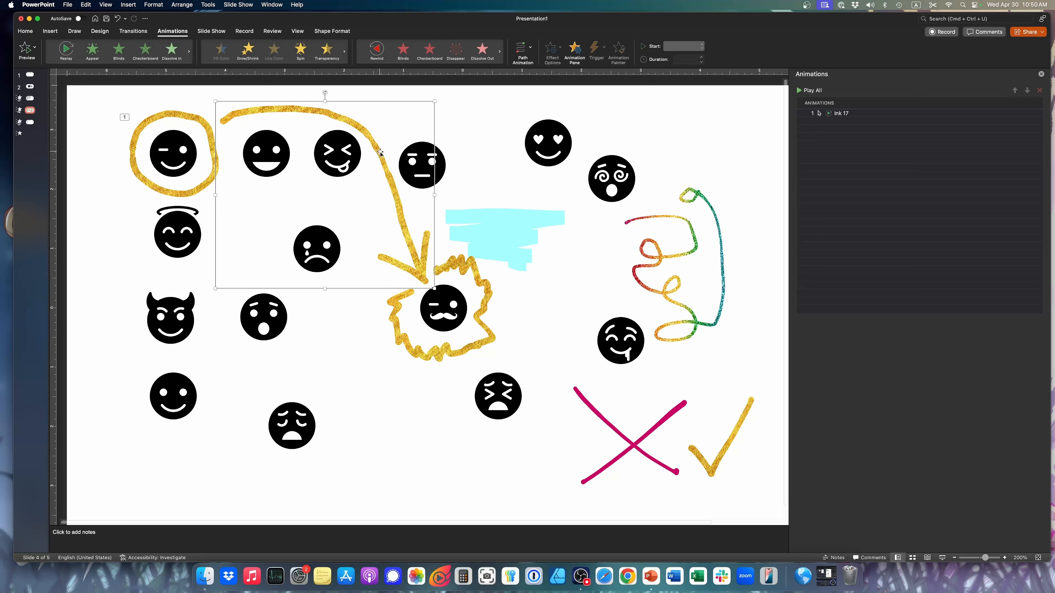
Apply the Replay animation to the gold arrow group and the jagged outline around the mustache face together
click(849, 117)
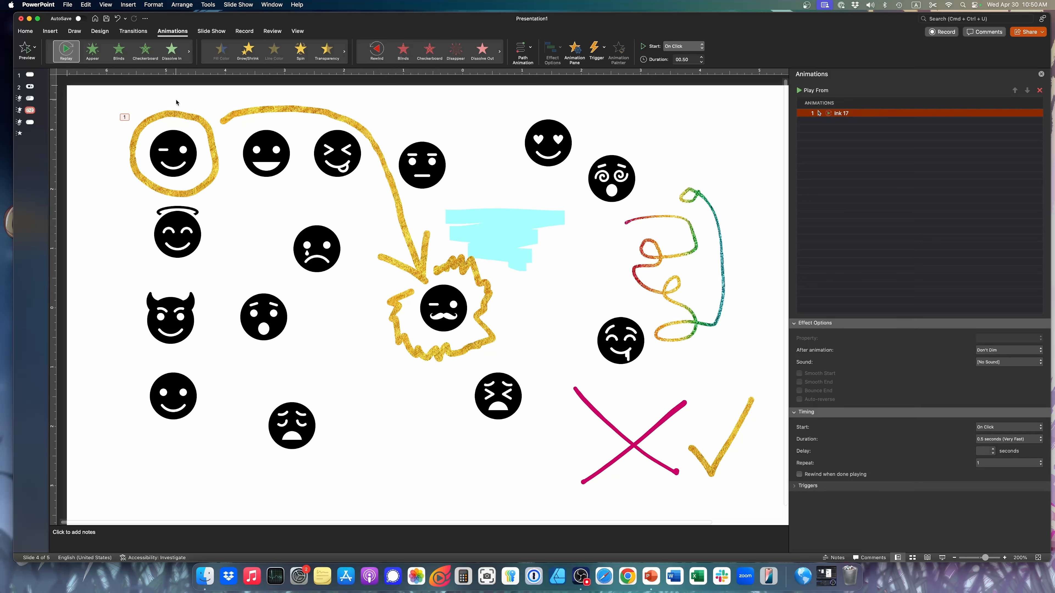
click(198, 120)
click(855, 115)
click(385, 144)
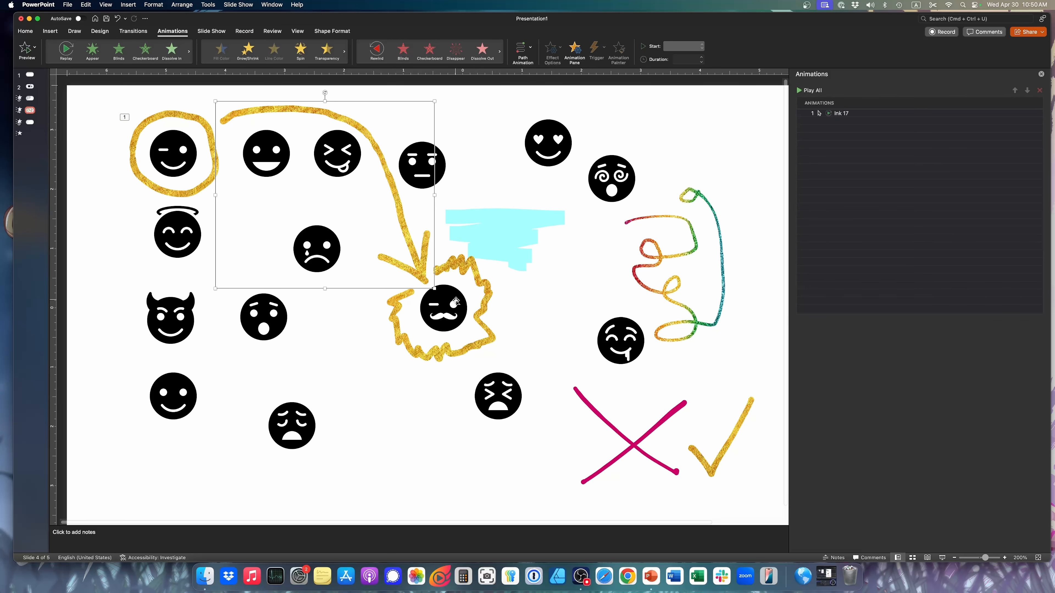
click(475, 266)
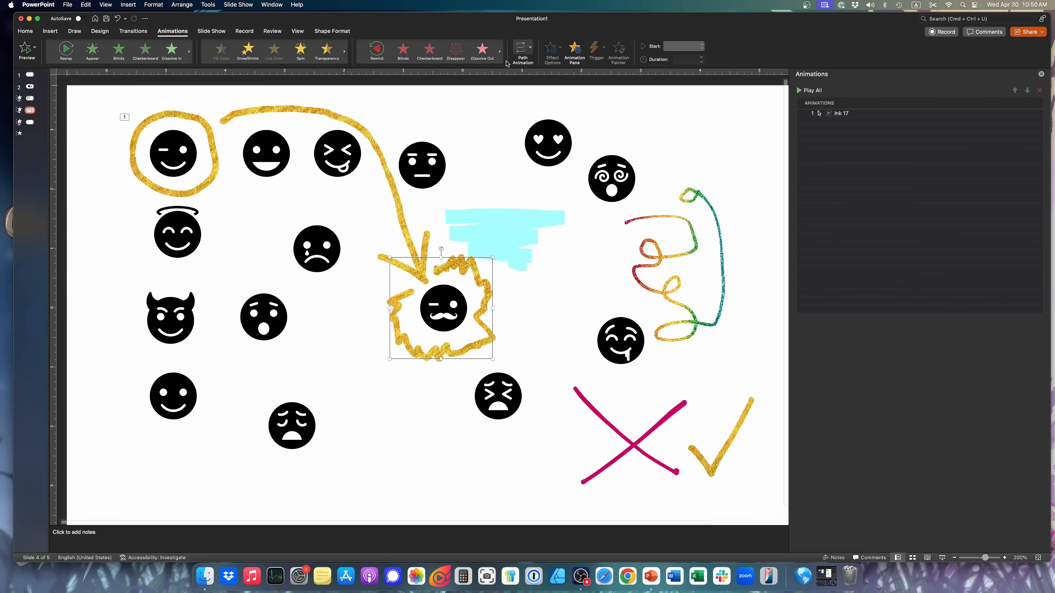
shift+click(343, 114)
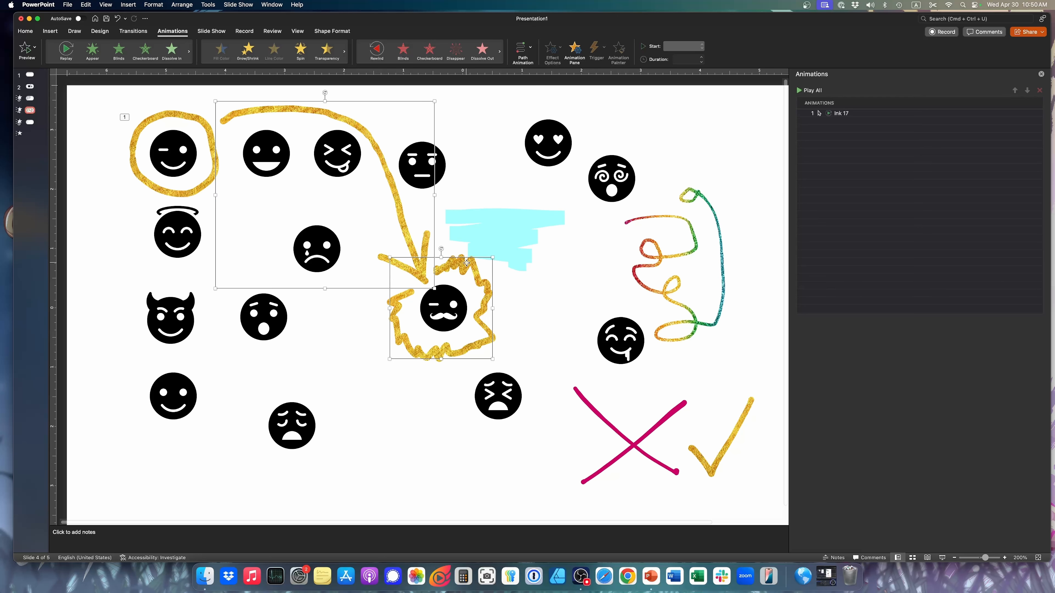
click(59, 45)
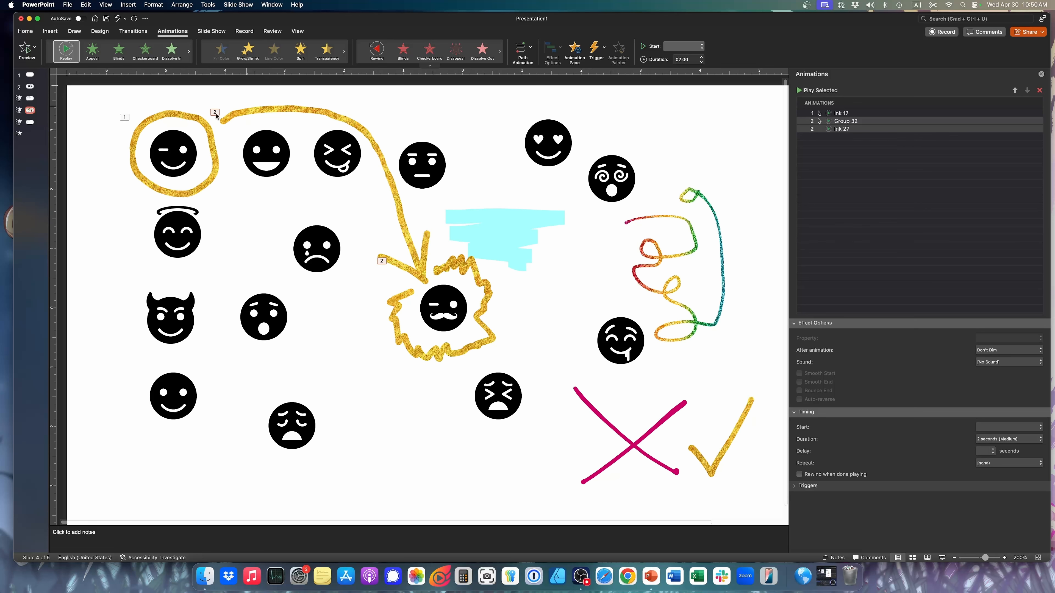
Select the gold ring's Replay animation and open its duration for editing
click(178, 116)
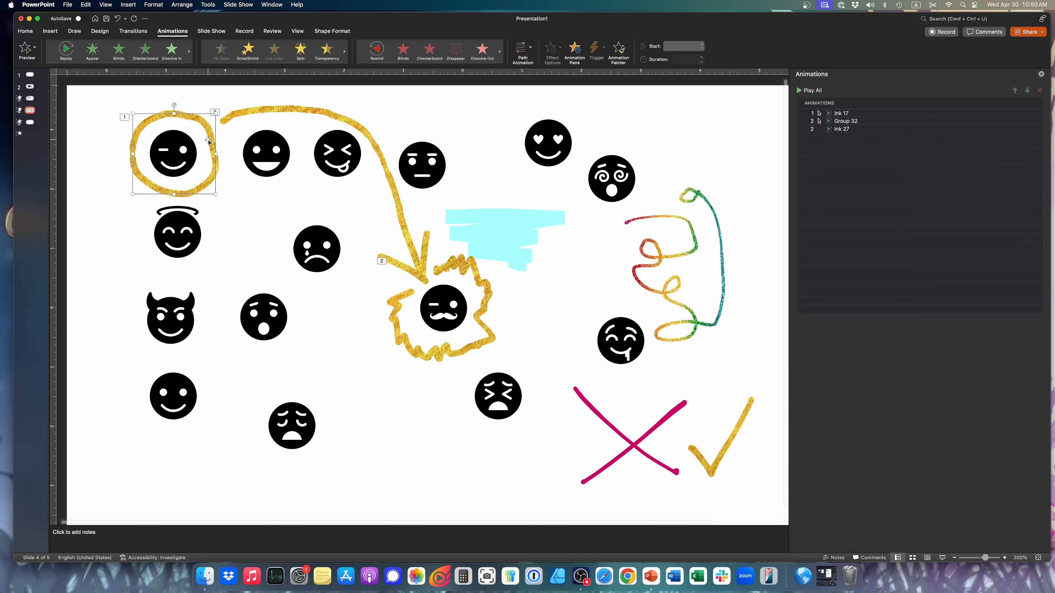
click(886, 113)
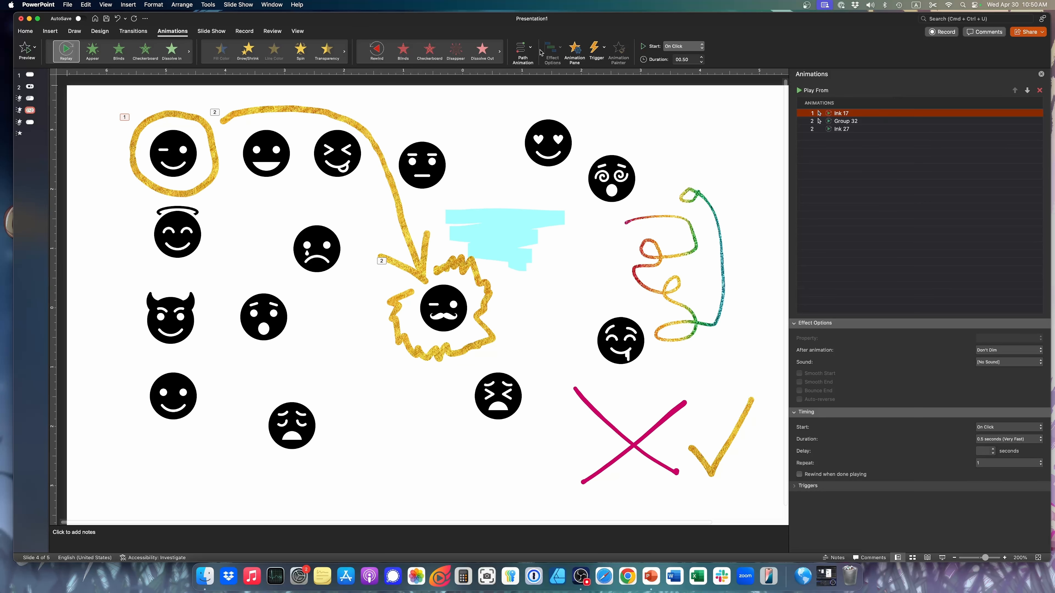
click(679, 58)
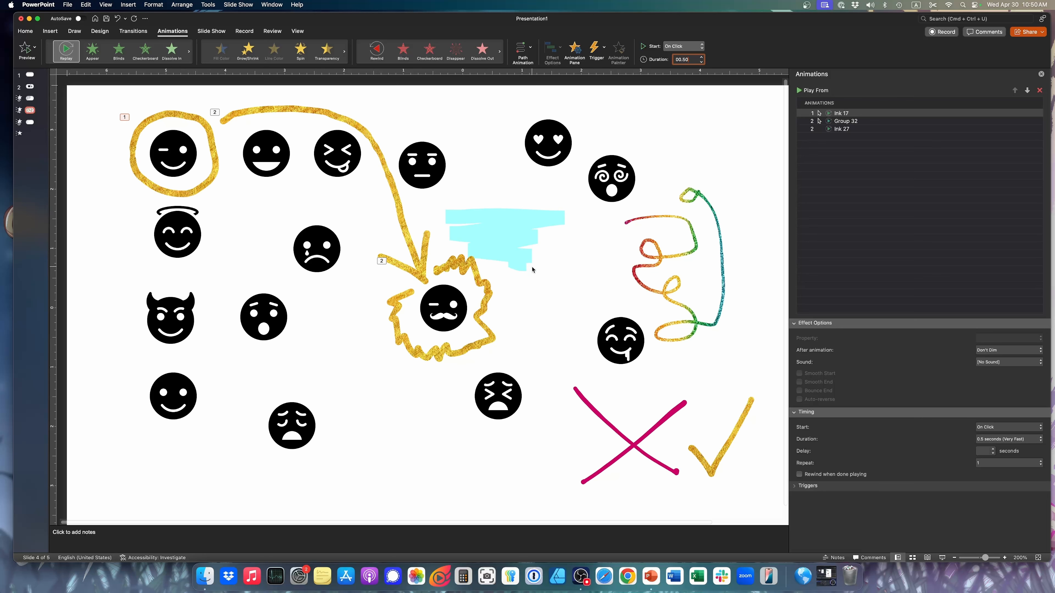
Undo the separate Replay animations and the ungrouping, restoring the gold arrow and jagged outline as one animated group
key(super+z)
key(super+z)
key(super+z)
key(super+z)
key(super+z)
key(super+z)
key(super+z)
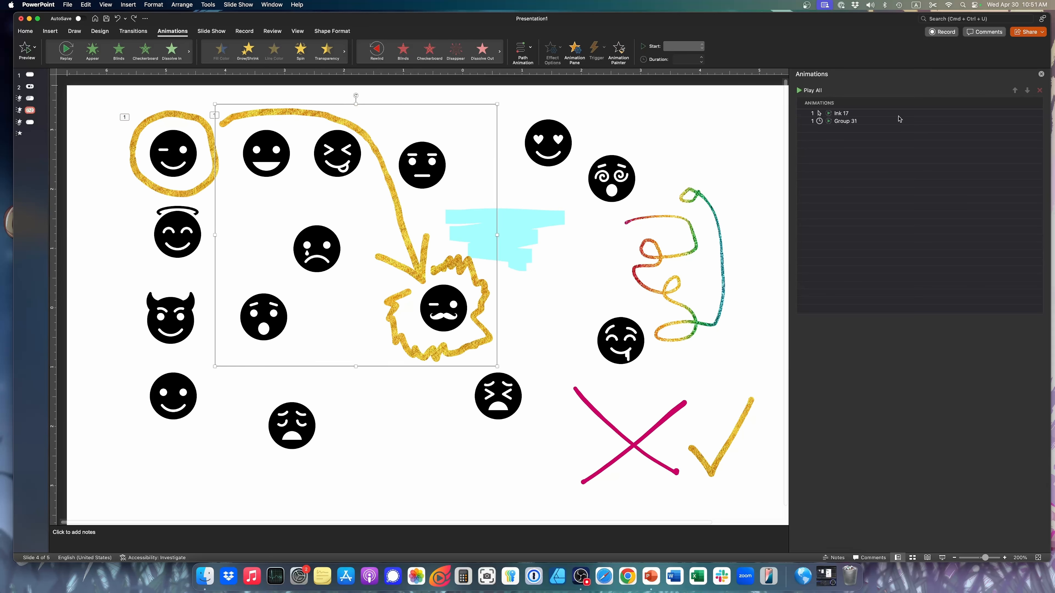
key(super+z)
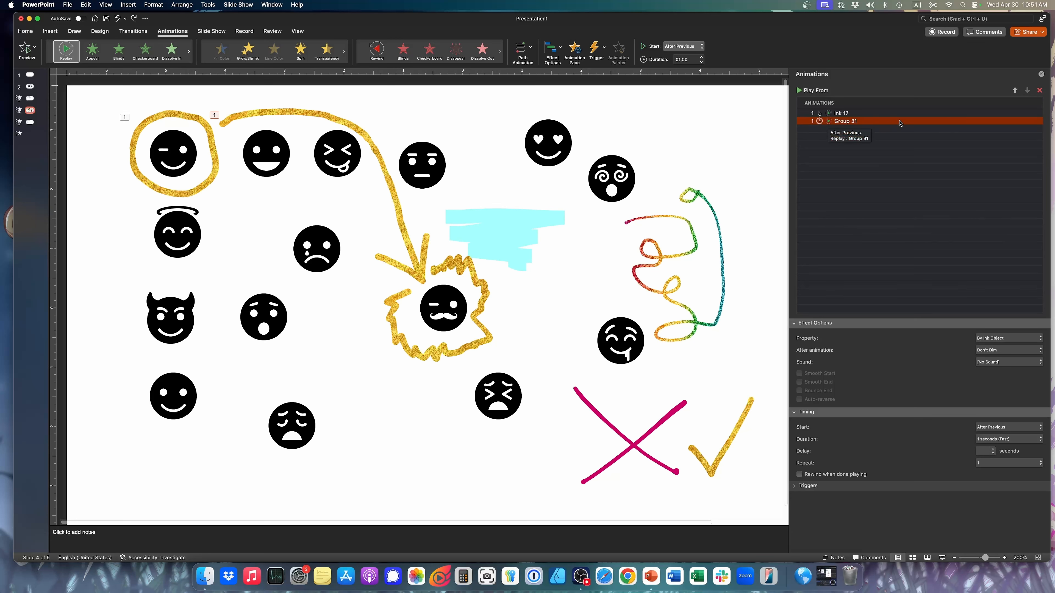
Compare the All at Once and By Ink Object sequences for the arrow-and-outline group's Replay animation, leaving it on By Ink Object
click(552, 48)
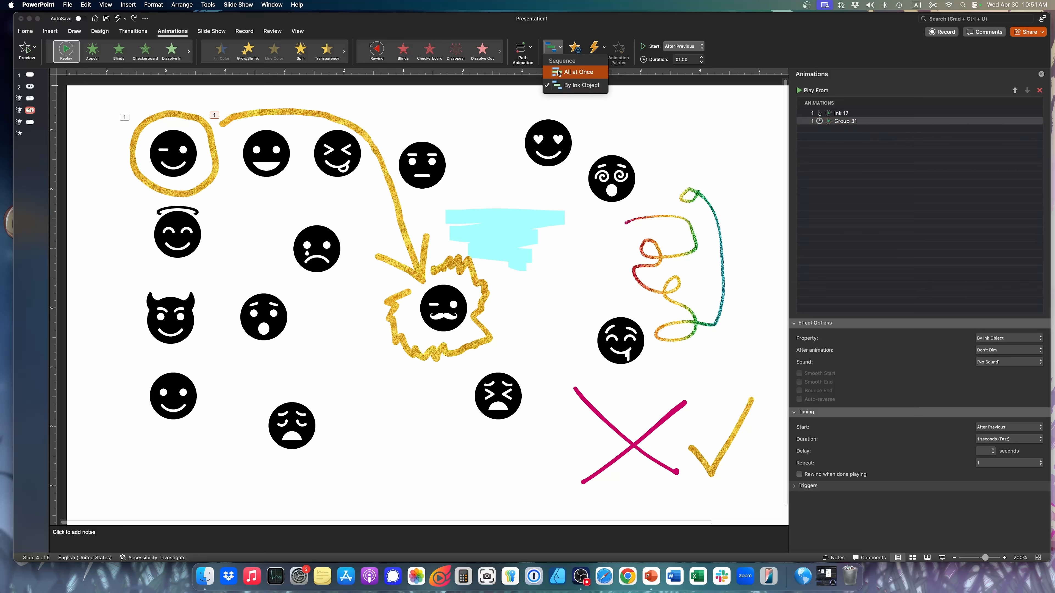
click(557, 72)
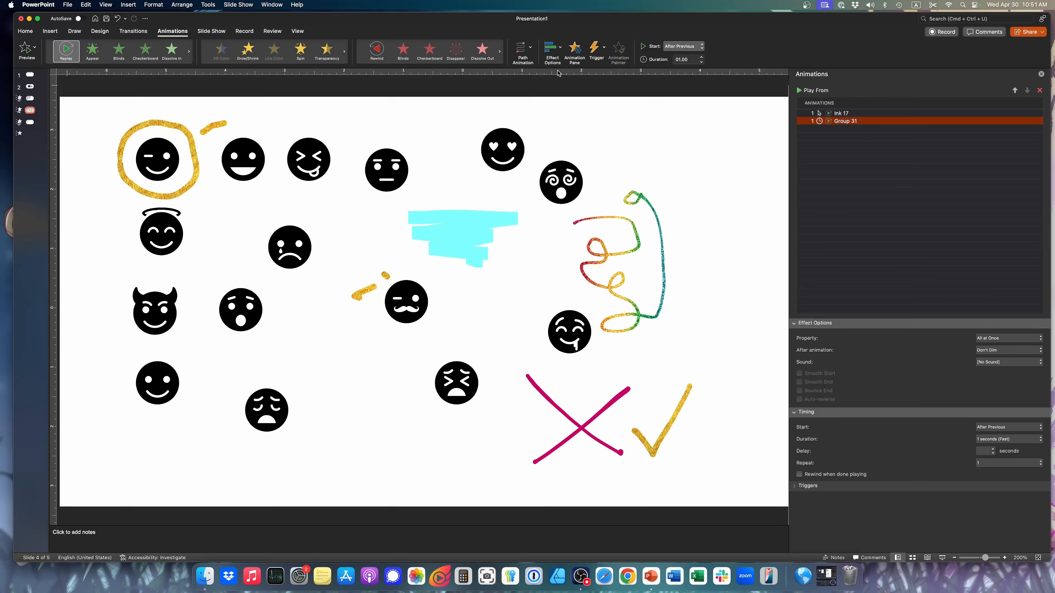
click(553, 49)
click(575, 83)
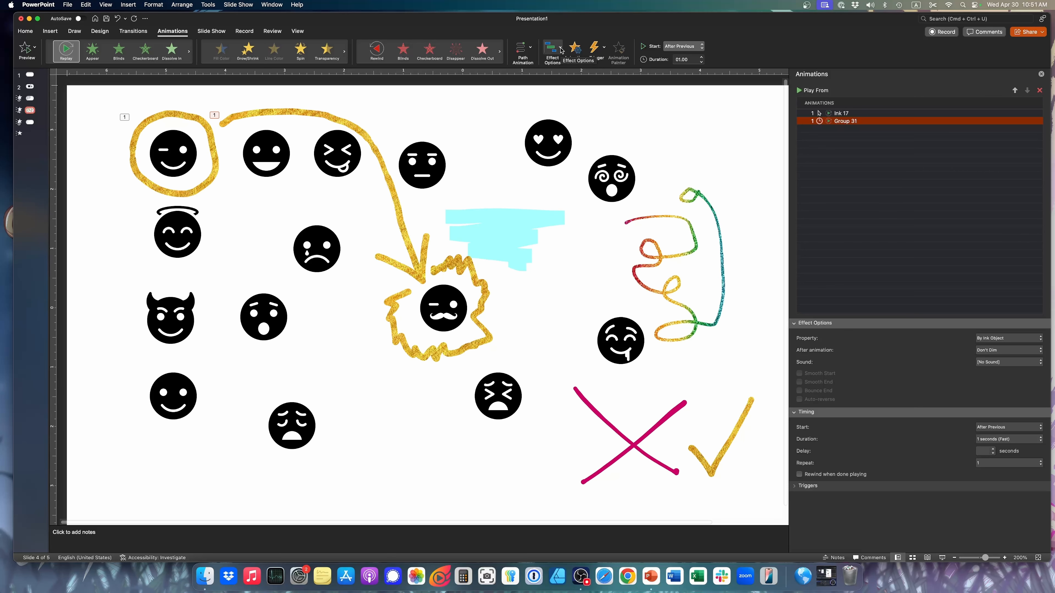
click(561, 49)
click(572, 72)
click(560, 47)
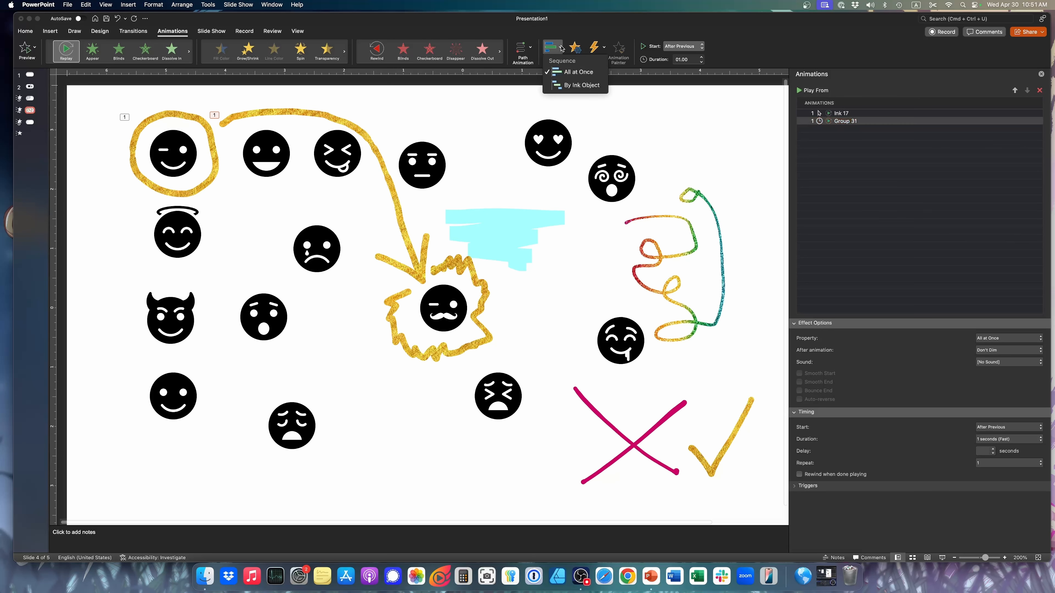
click(581, 85)
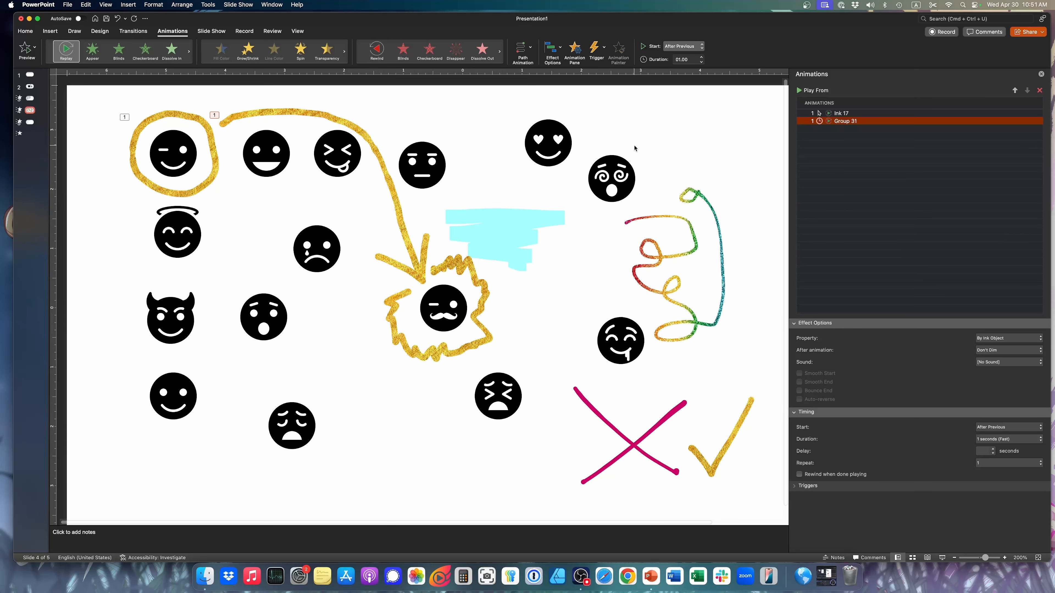
Apply the Replay animation to the pink X and nudge the X slightly up and to the left
click(635, 444)
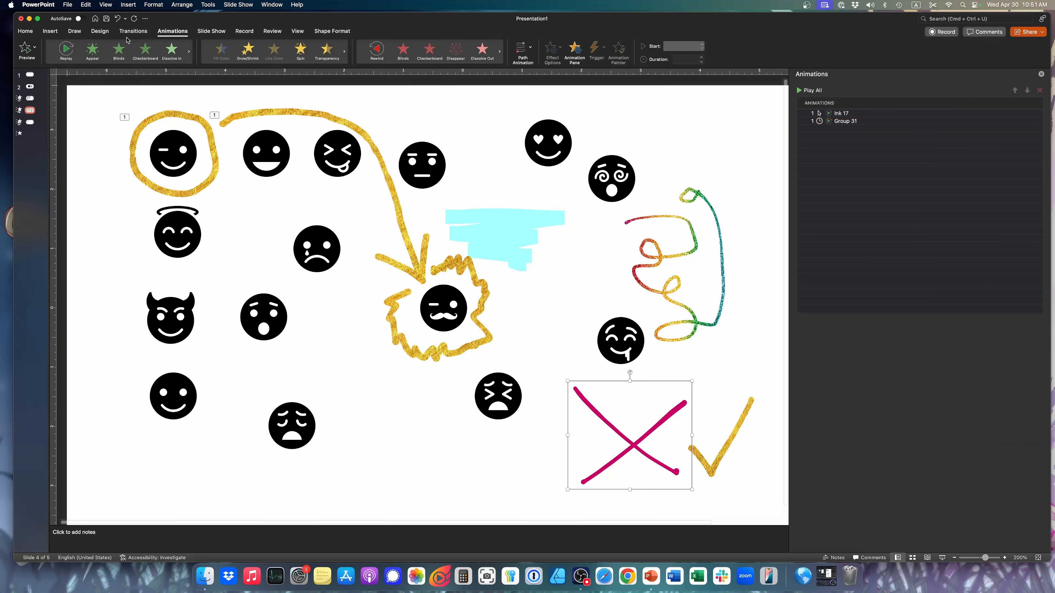
click(65, 51)
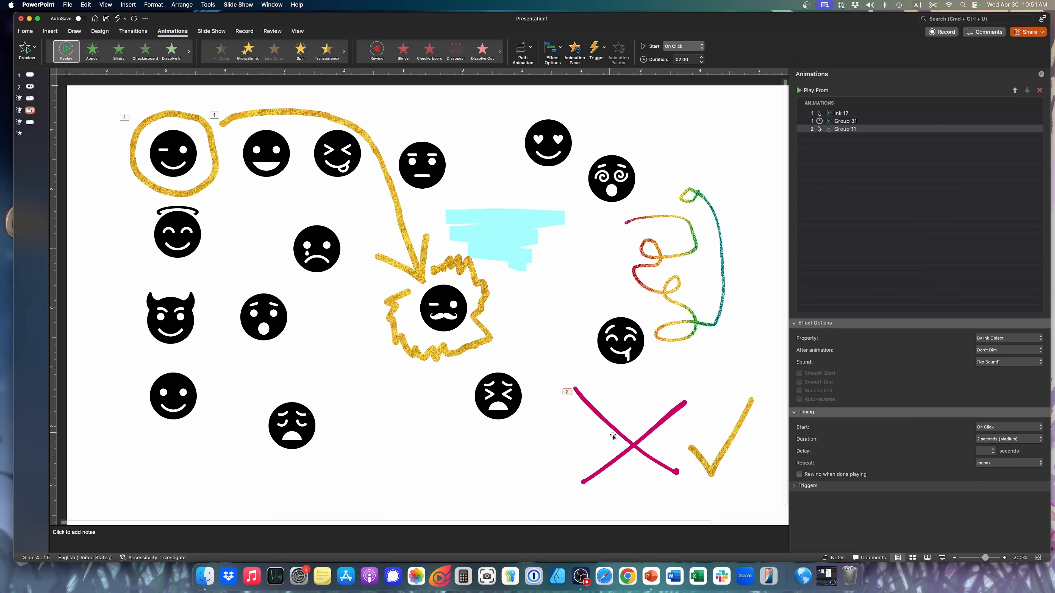
click(637, 441)
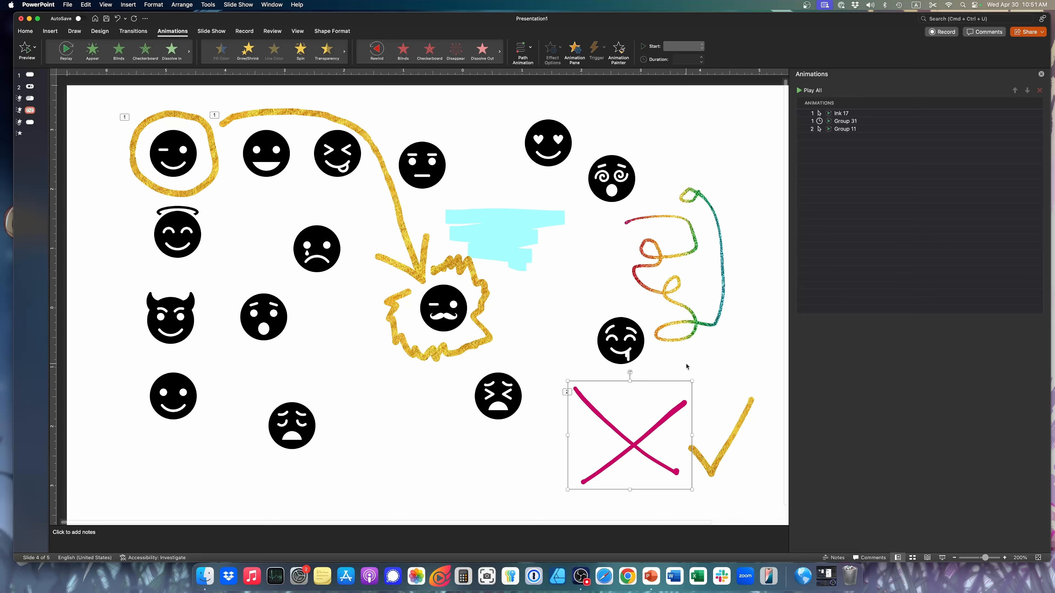
drag(633, 446, 628, 444)
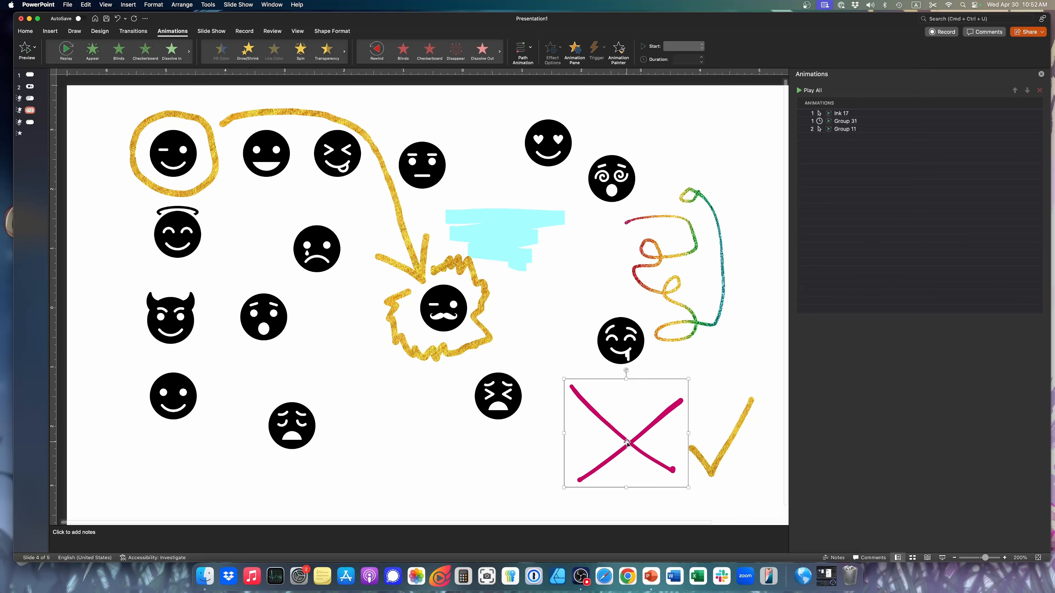
Set the pink X's Replay duration to 0.5 seconds and preview the slide's animations
click(873, 131)
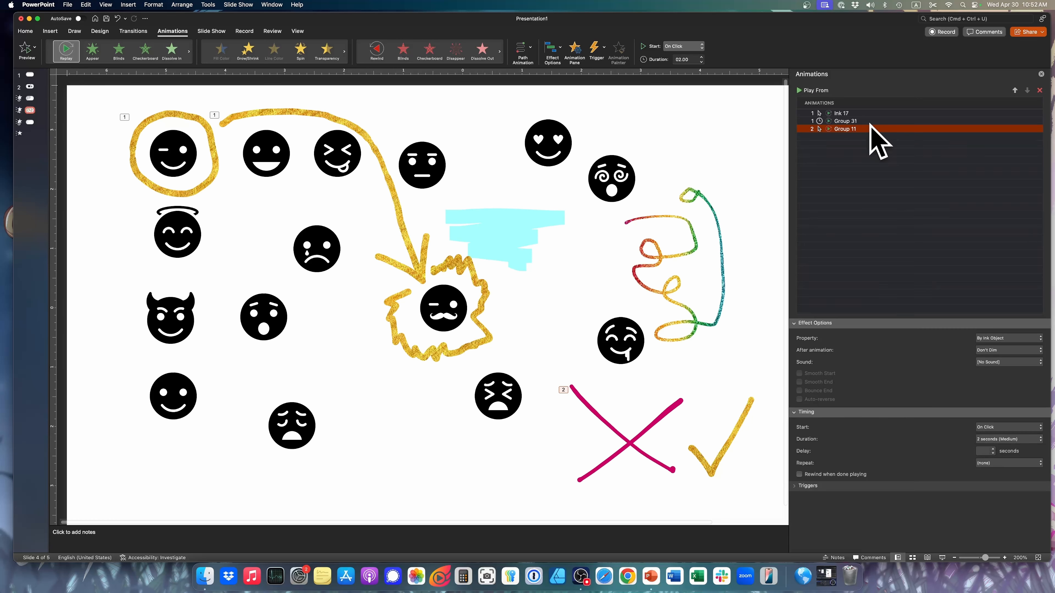
click(692, 59)
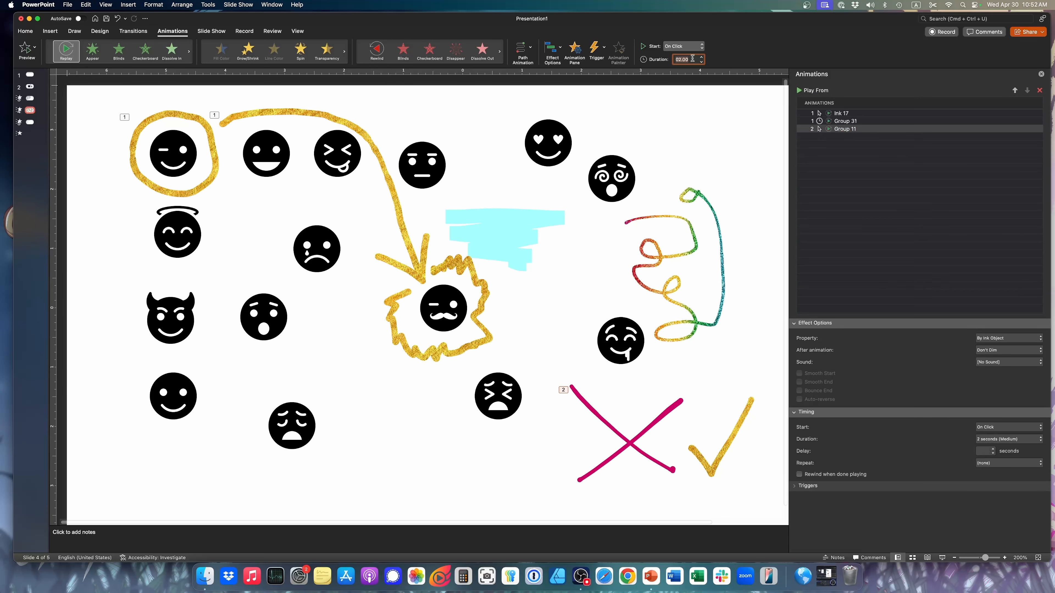
text(0.5)
key(Return)
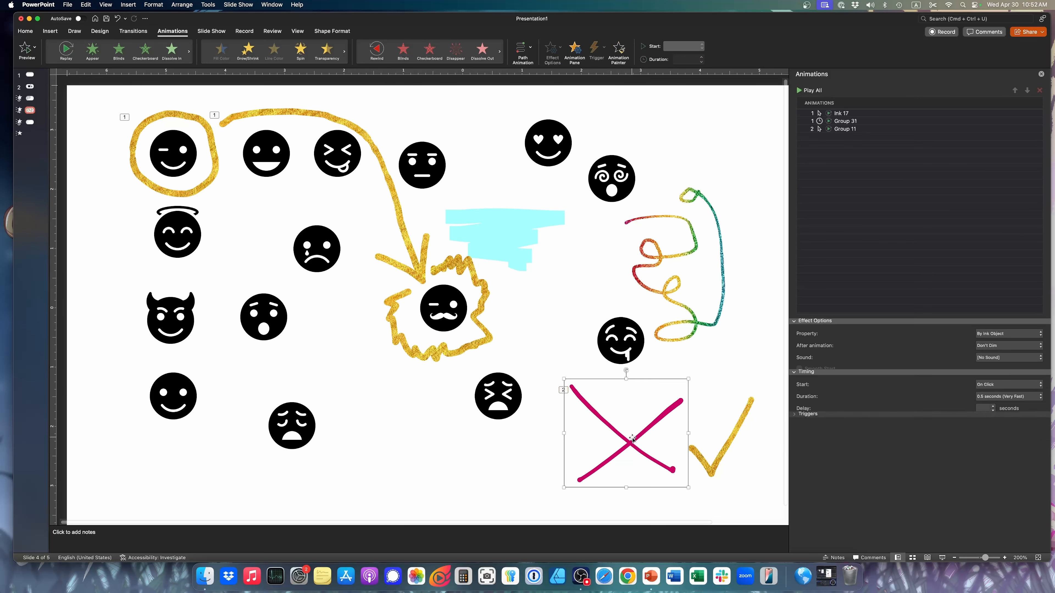
click(24, 54)
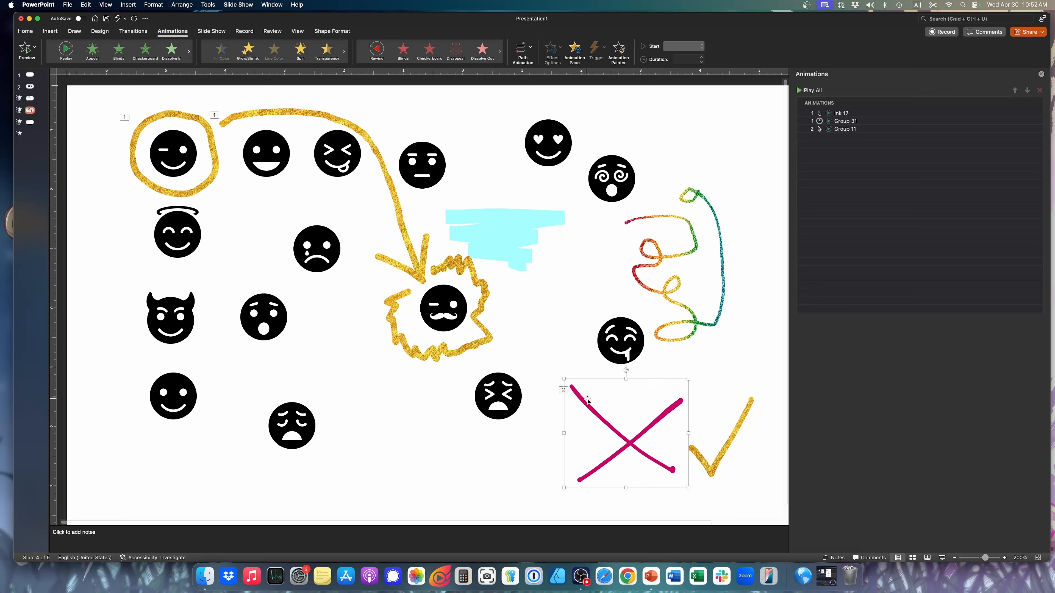
click(74, 32)
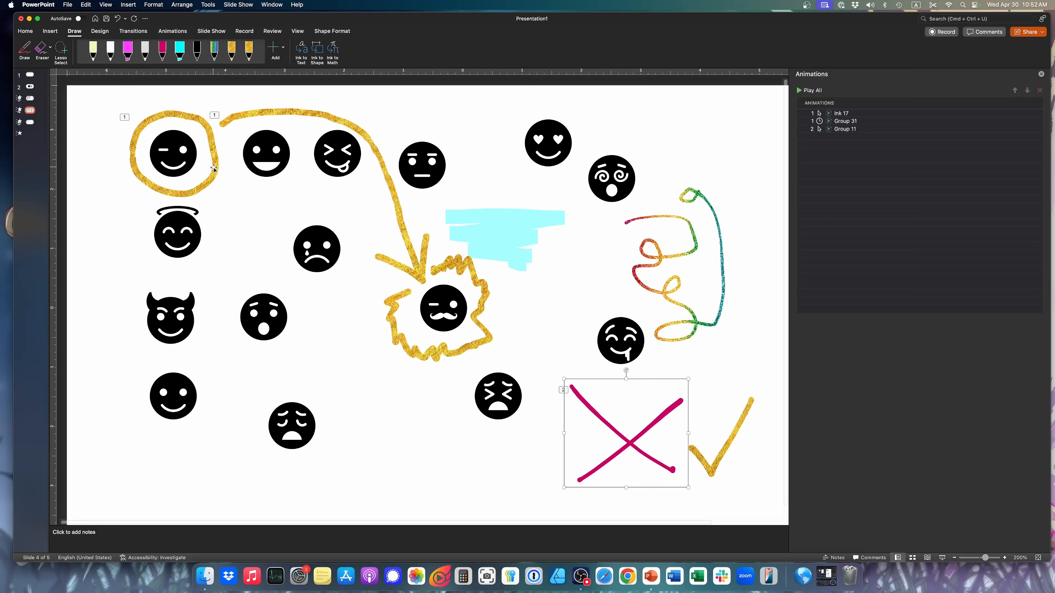
click(172, 31)
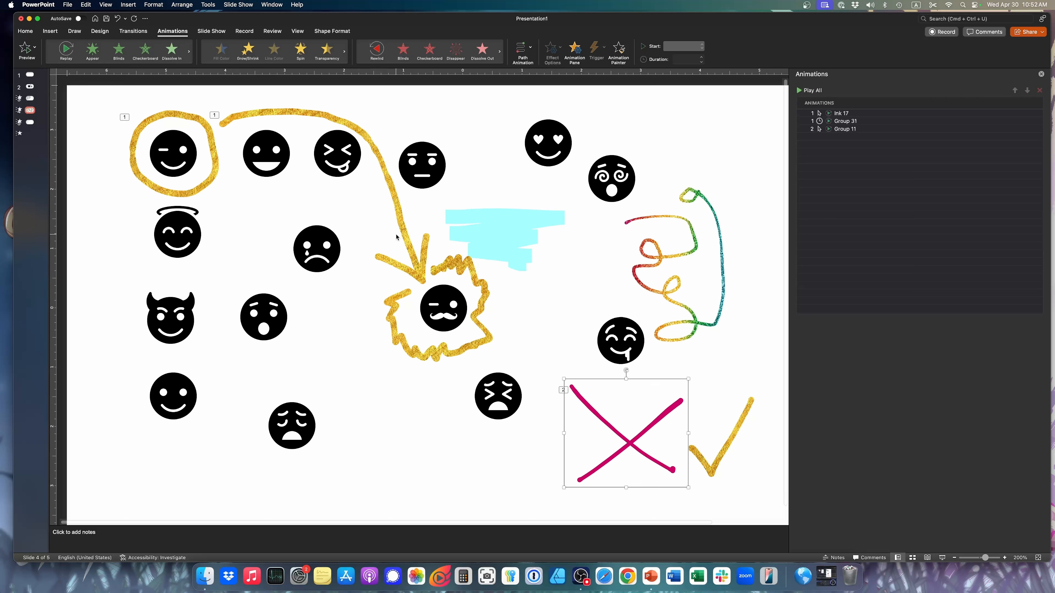
Draw a straight horizontal arrow shape in the empty area below the mustache face and view the animation effects offered for it
click(50, 31)
click(163, 48)
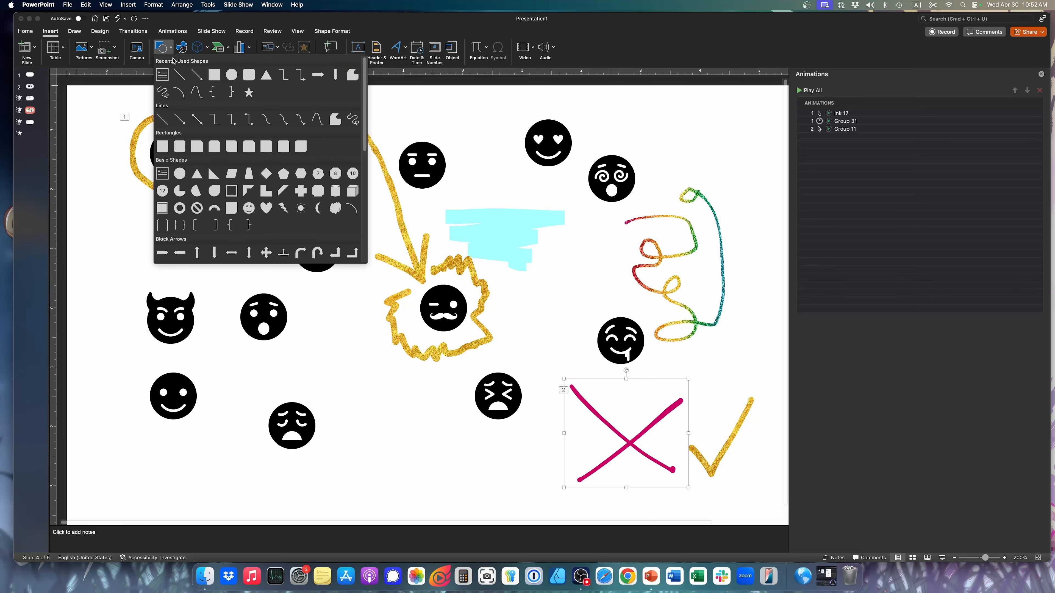
click(189, 71)
click(365, 457)
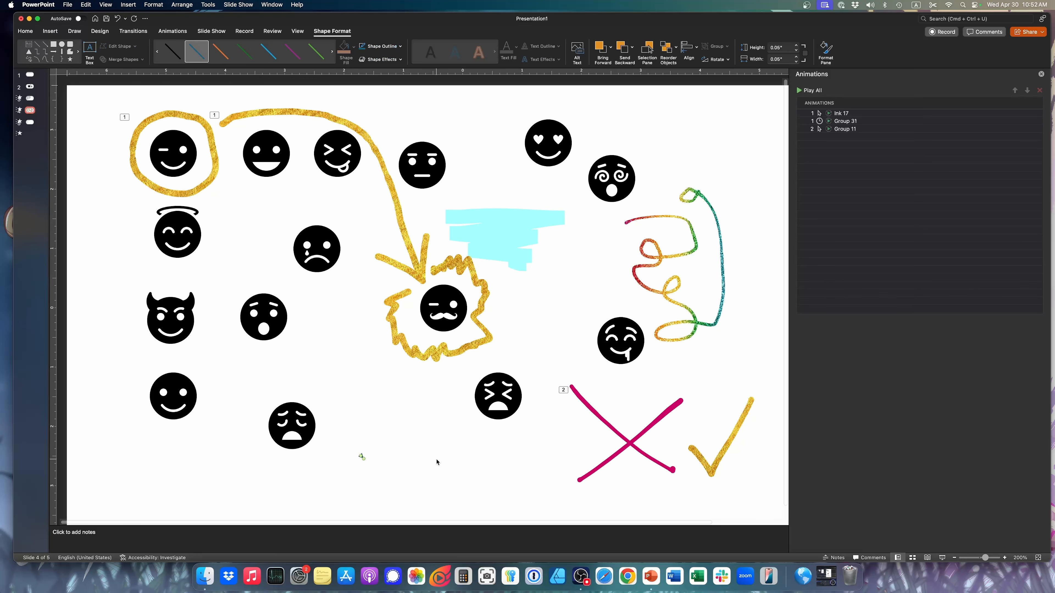
drag(366, 461, 490, 455)
click(161, 32)
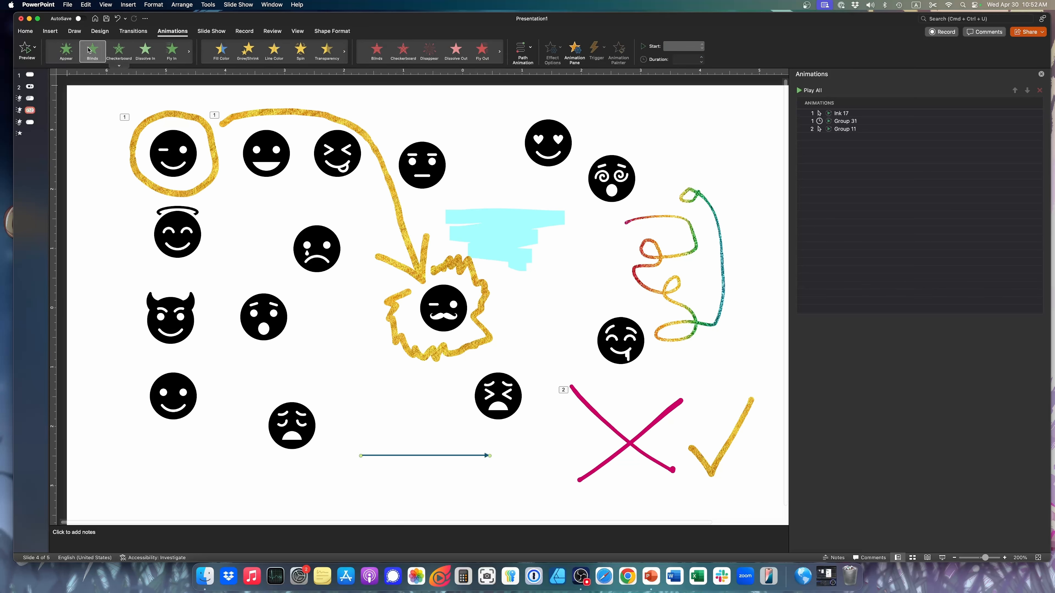
Insert a blank slide directly after the emoji slide
click(73, 32)
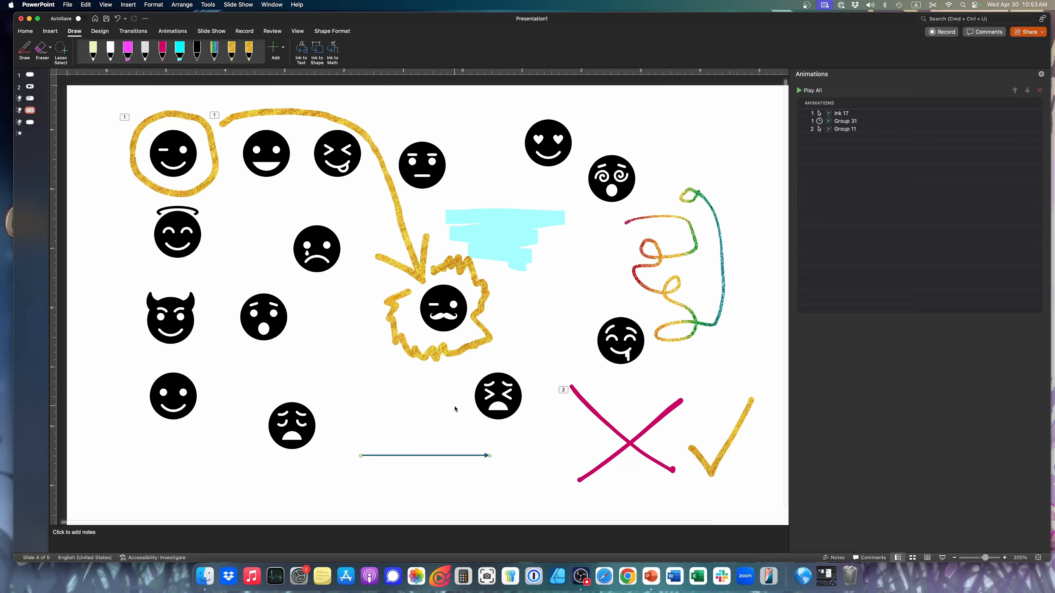
click(31, 123)
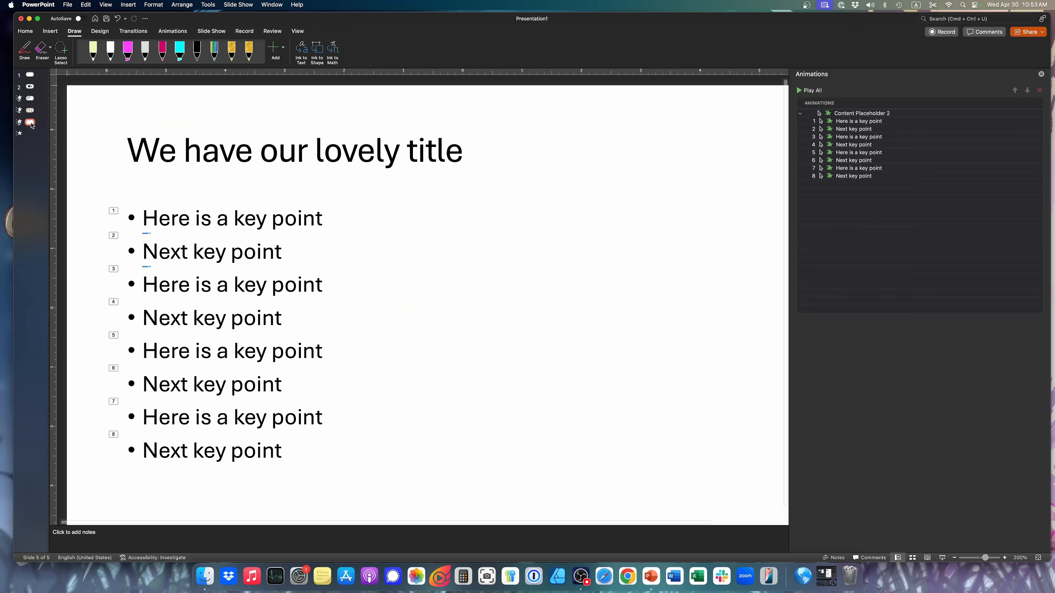
click(30, 111)
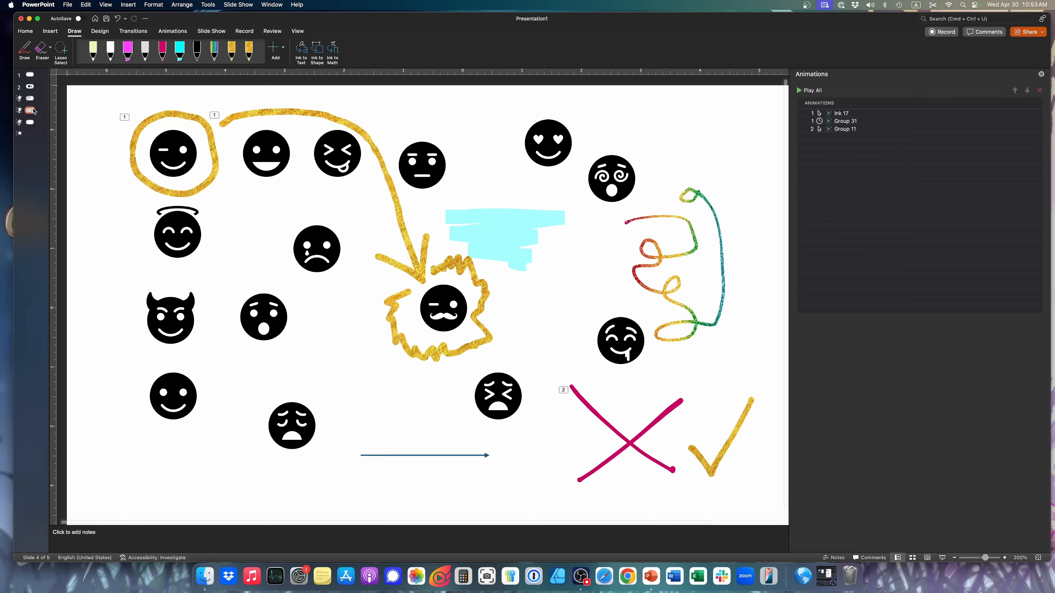
key(Return)
Draw a rectangle about 2.77 inches wide and 2.45 inches high on the new blank slide
click(173, 31)
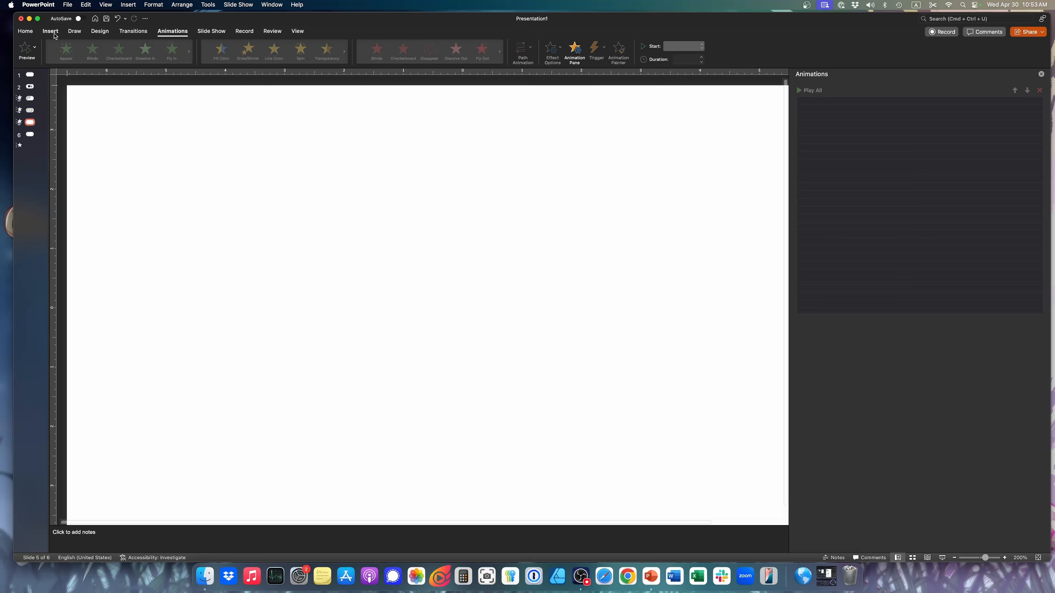
click(50, 31)
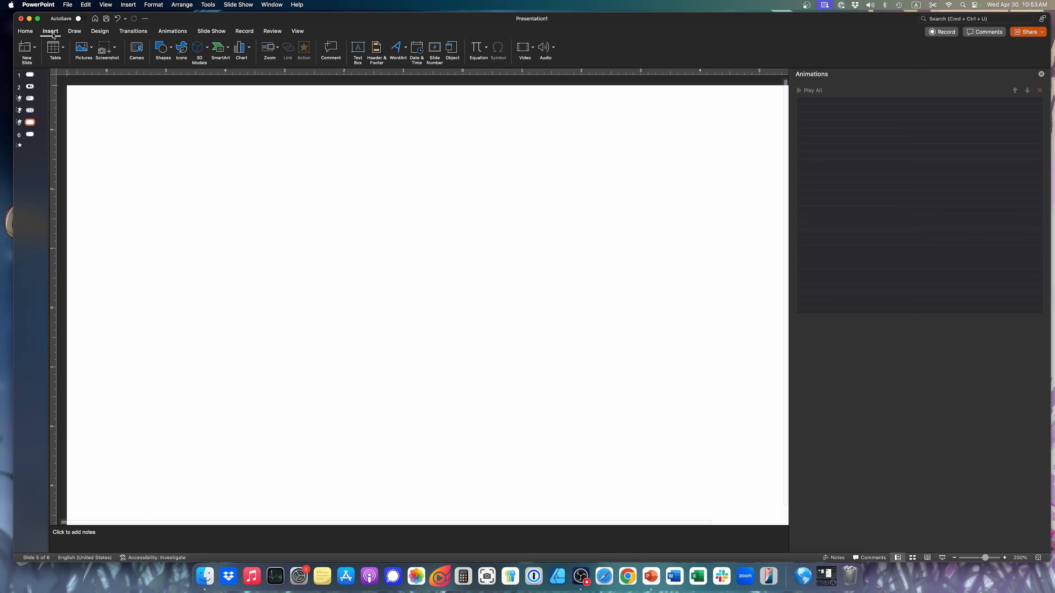
click(170, 51)
click(214, 74)
drag(161, 190, 327, 336)
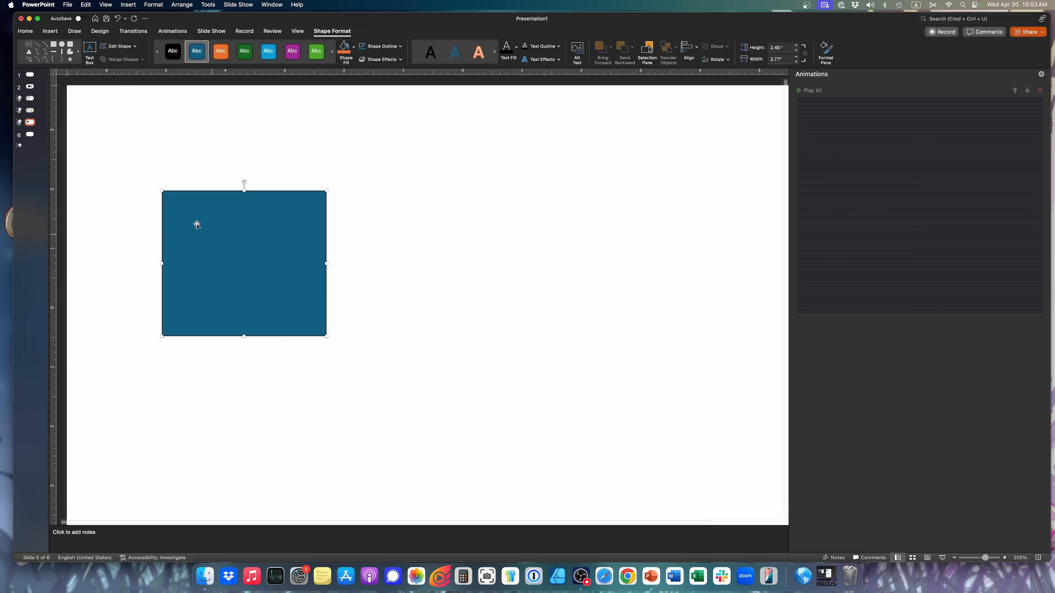
Add a Fade exit animation to the potion flask icon on slide 2, after reviewing the entrance effects available for it
click(30, 84)
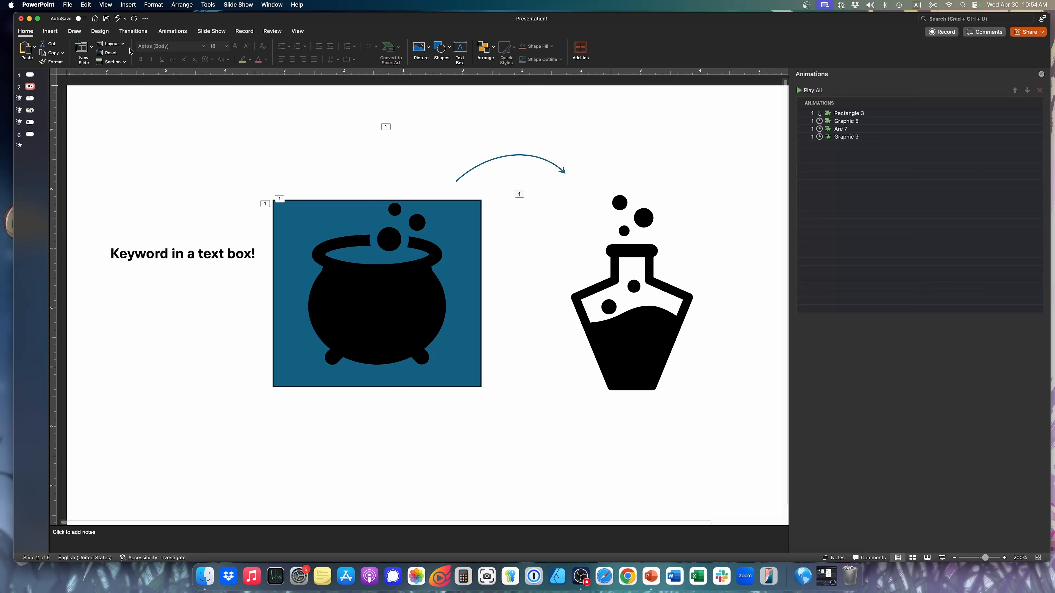
click(166, 33)
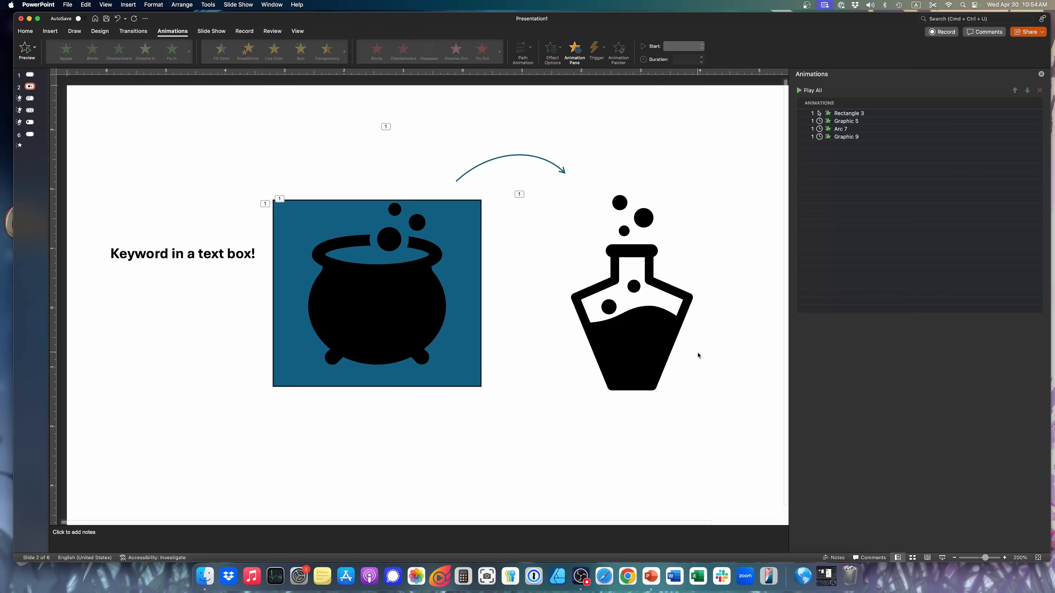
click(400, 292)
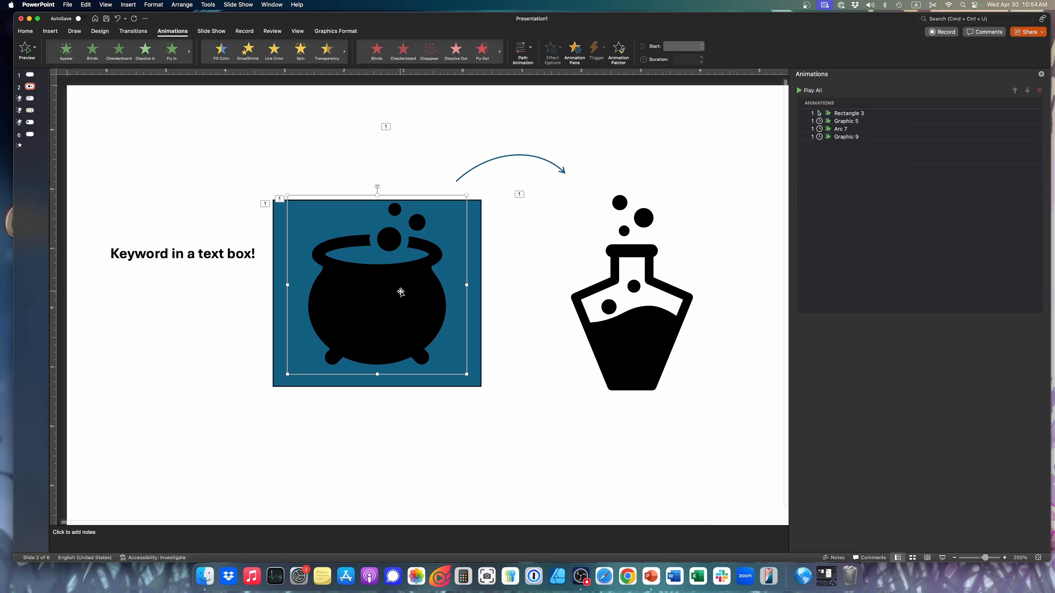
click(610, 225)
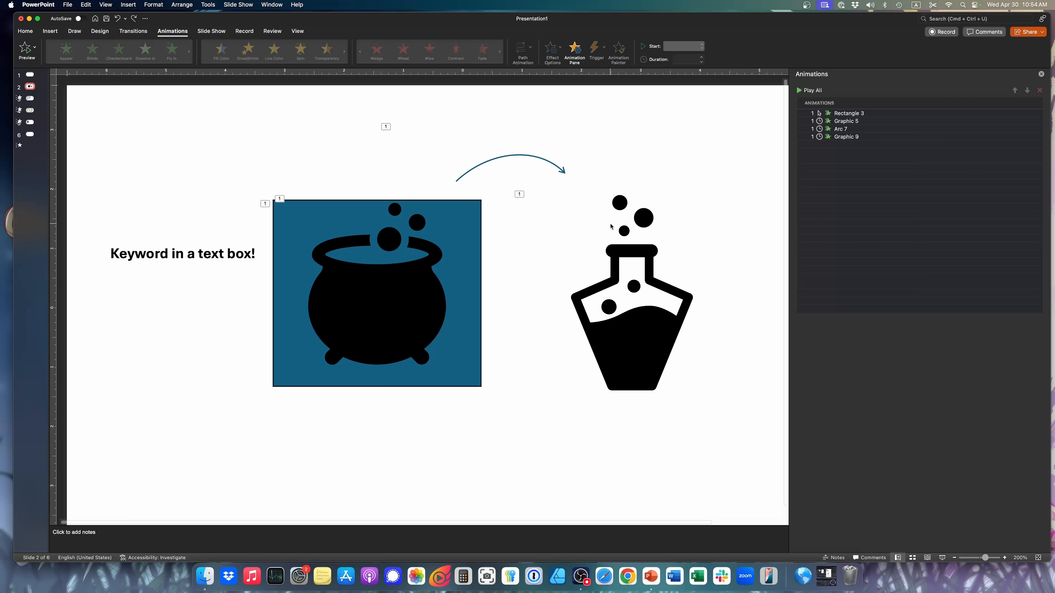
click(653, 302)
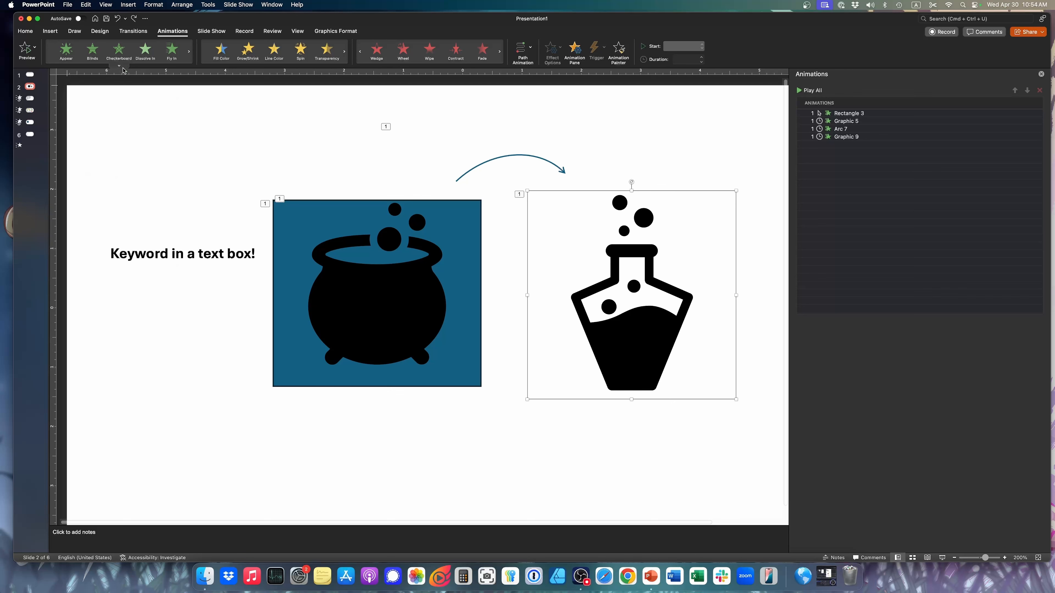
click(118, 65)
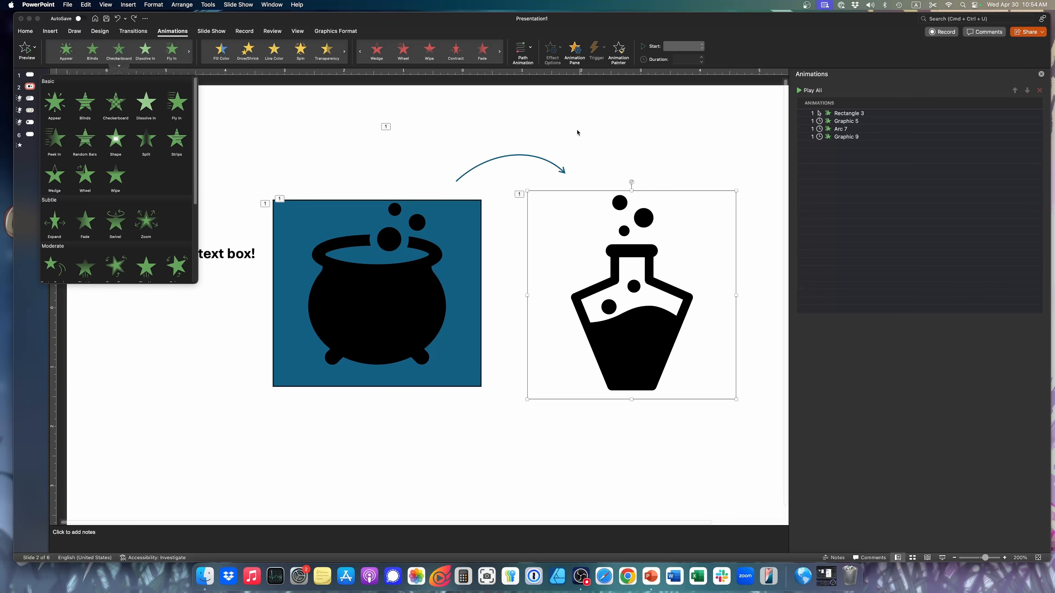
click(534, 126)
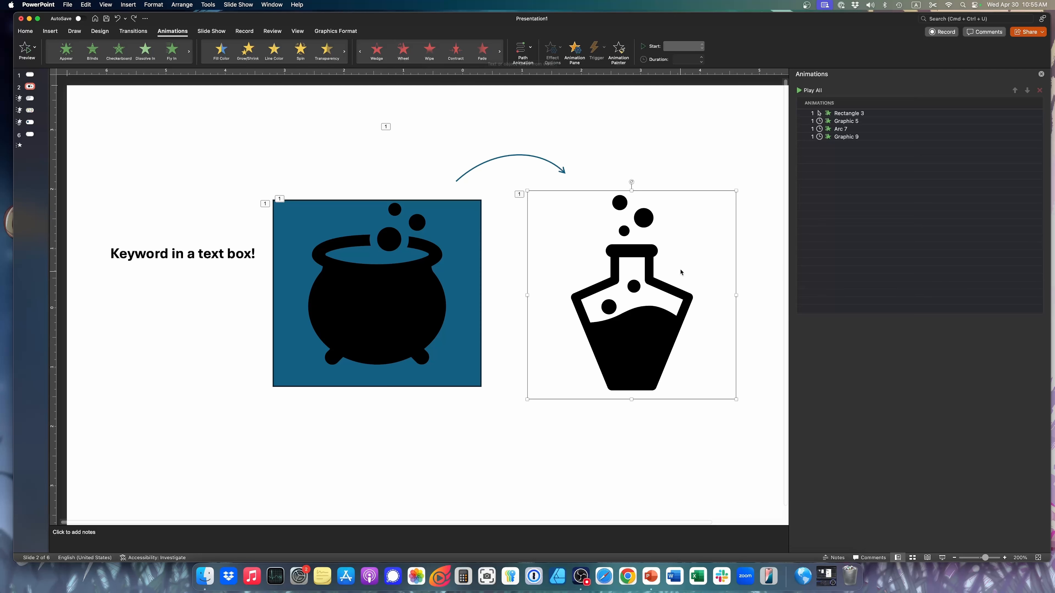
click(483, 51)
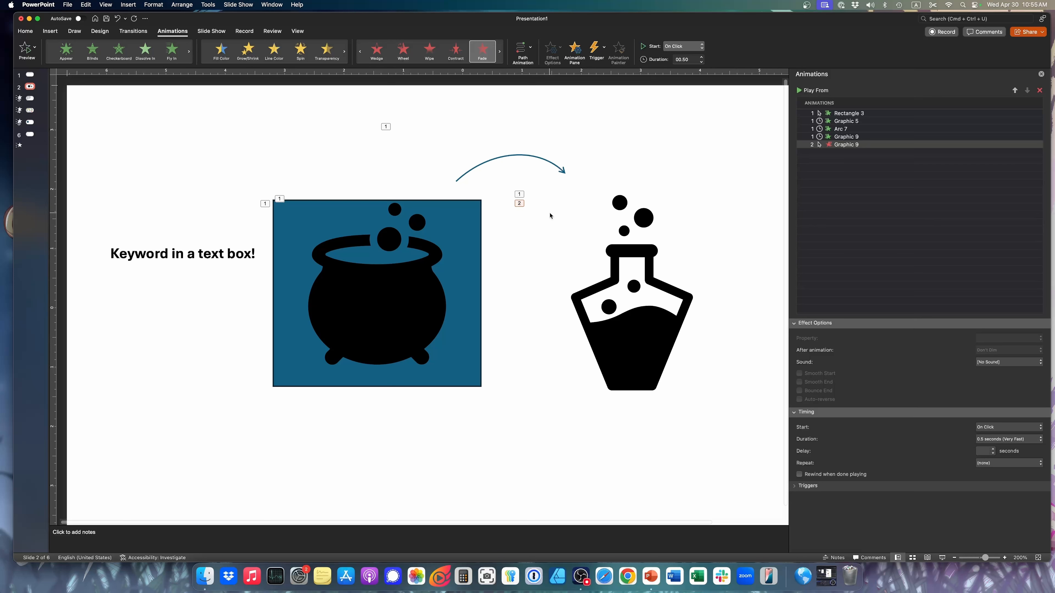
click(540, 237)
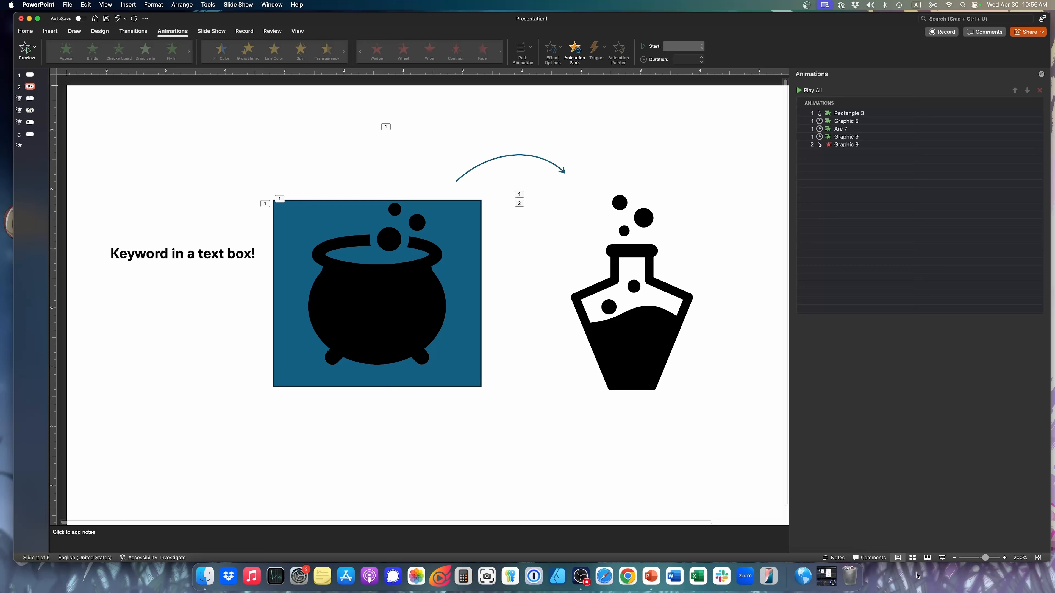
Play the slide show from slide 2 through the flask's exit animation and return to editing
click(942, 559)
click(945, 560)
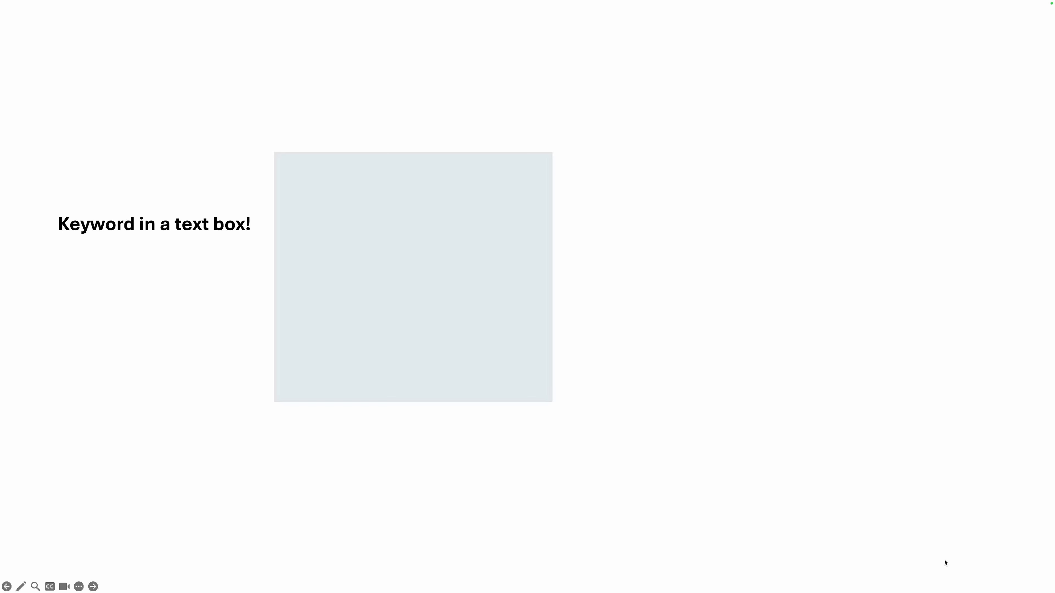
click(945, 560)
click(944, 560)
click(945, 560)
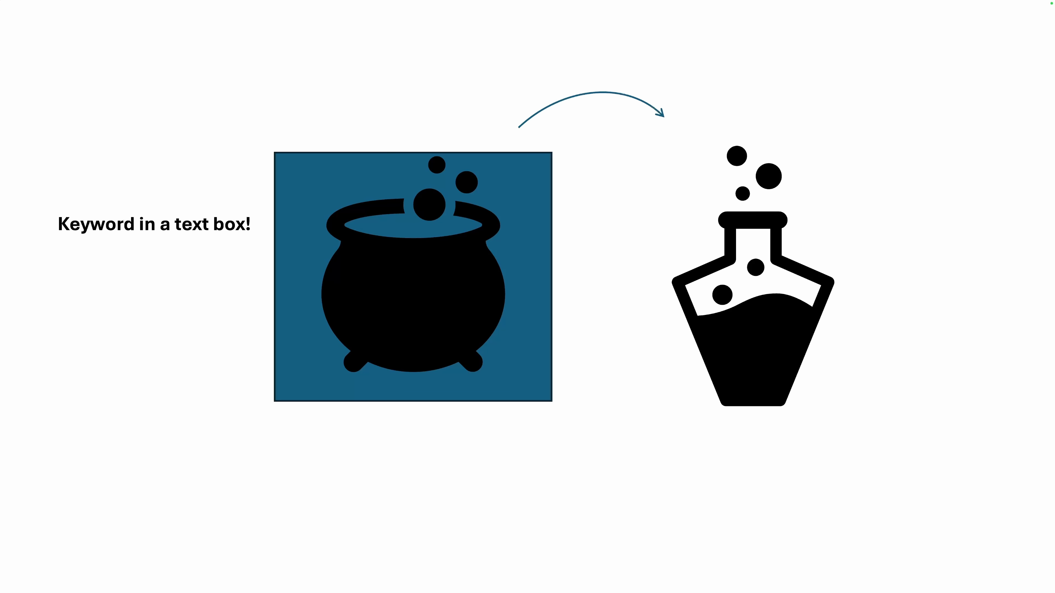
key(Right)
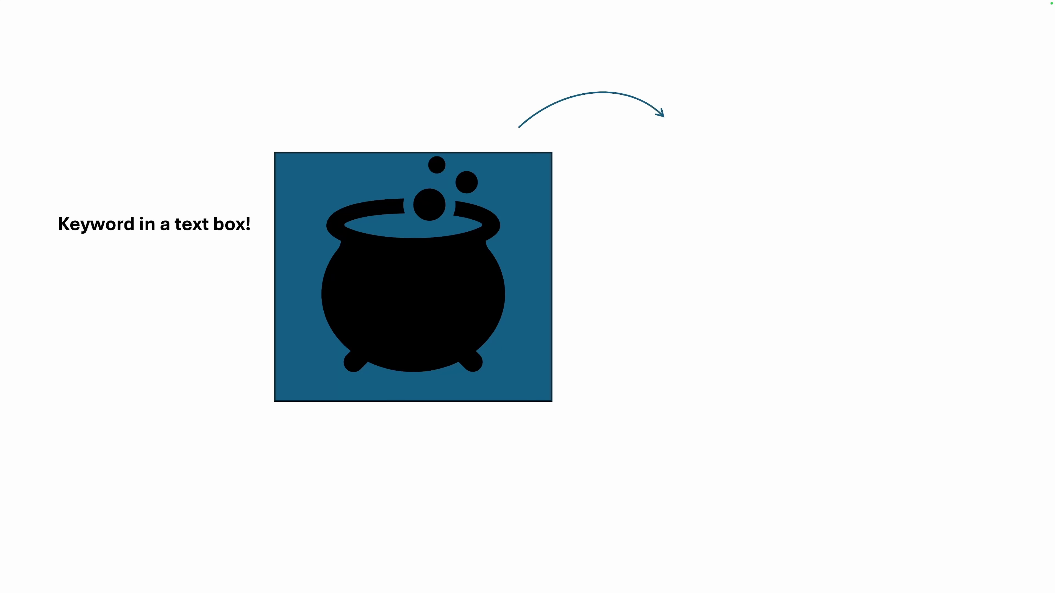
key(Escape)
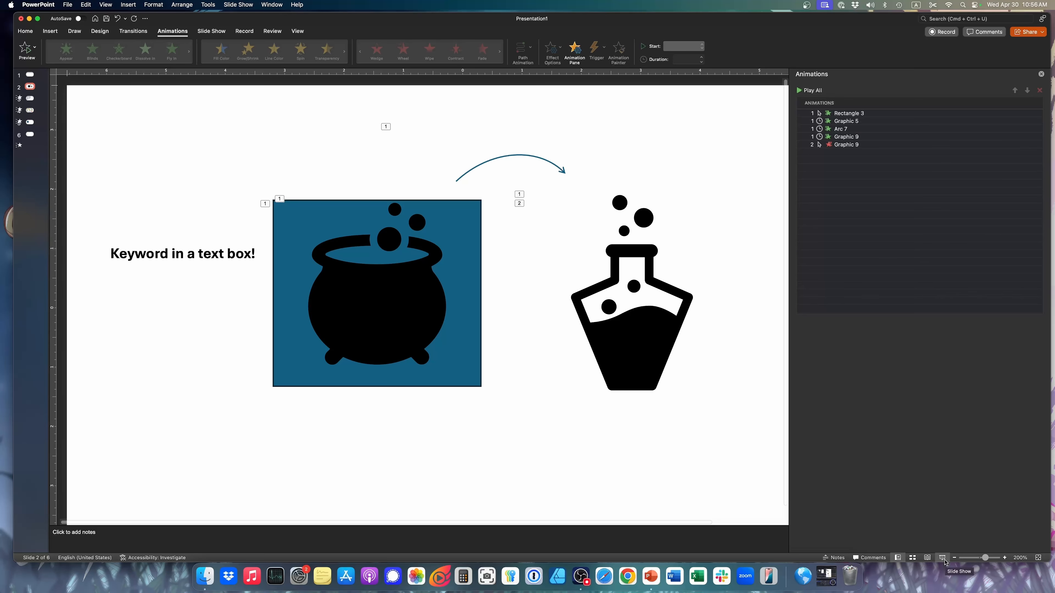
Change the flask's exit animation to Fly Out and set its direction to To Top-Right
click(882, 145)
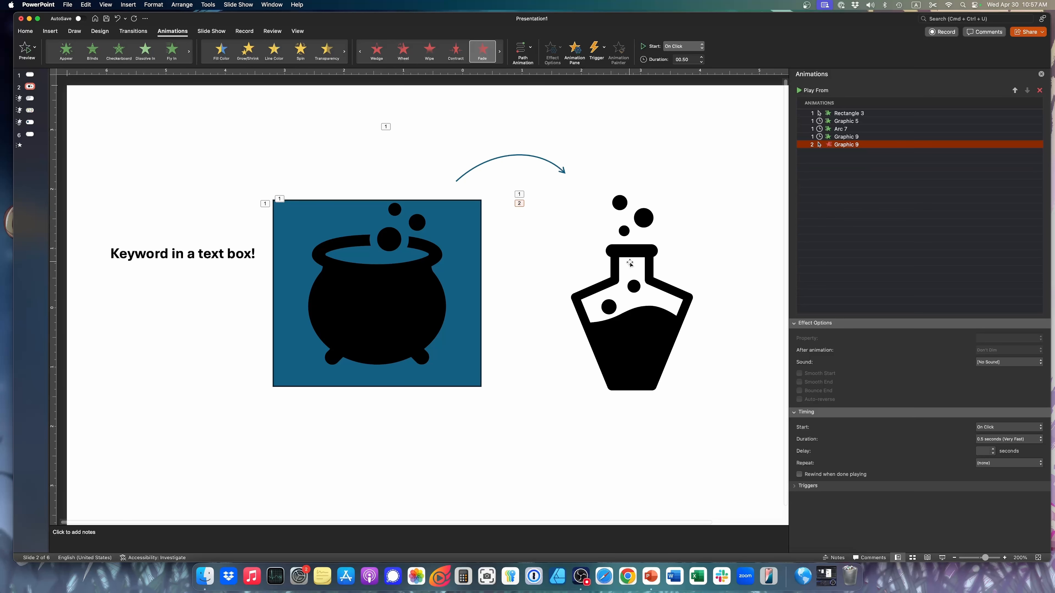
click(955, 558)
click(956, 558)
click(955, 558)
click(956, 559)
click(956, 558)
click(956, 558)
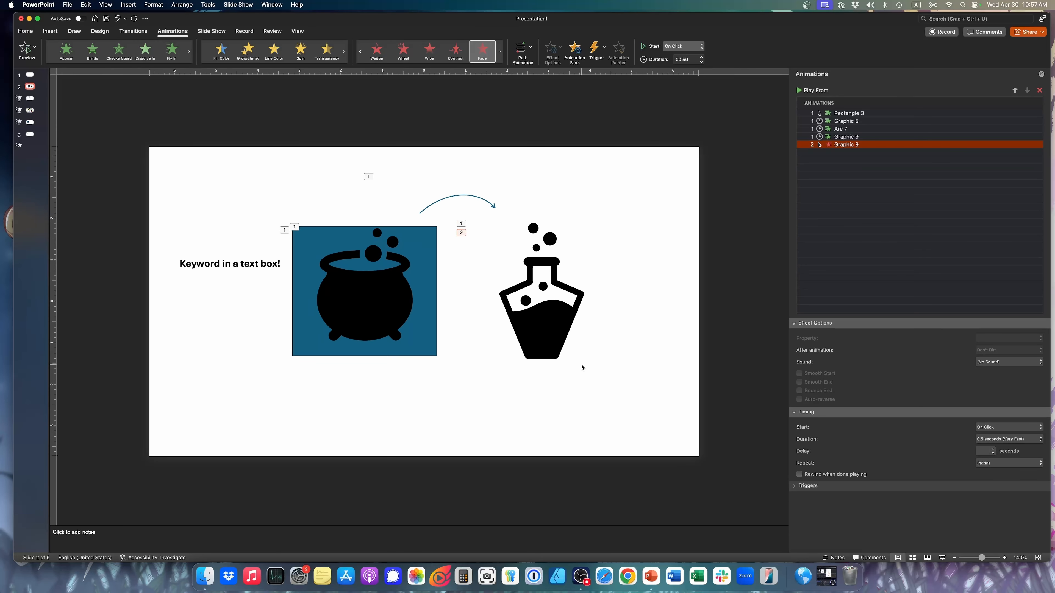
click(530, 323)
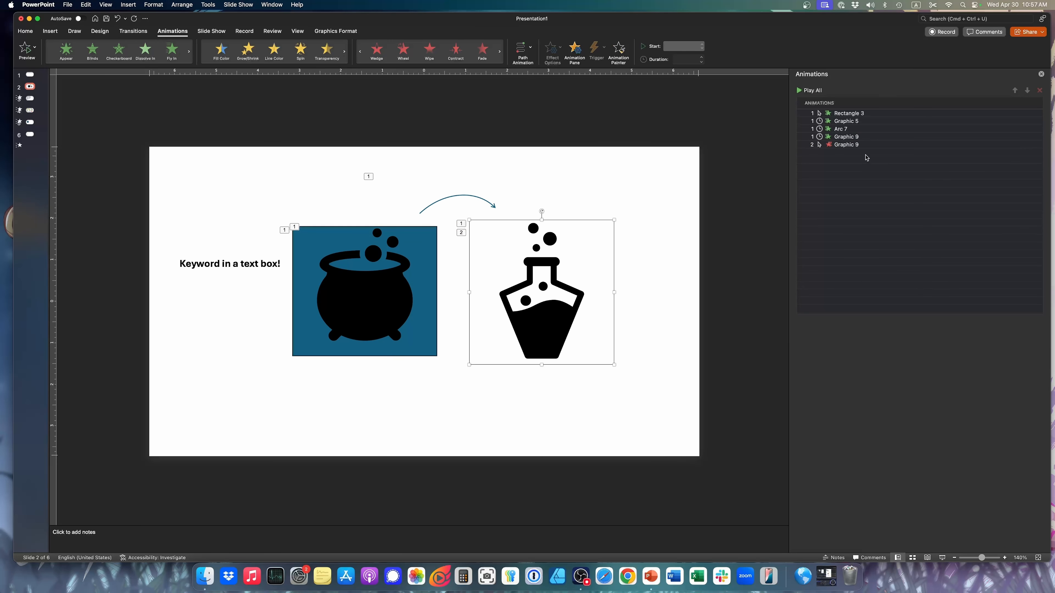
click(870, 146)
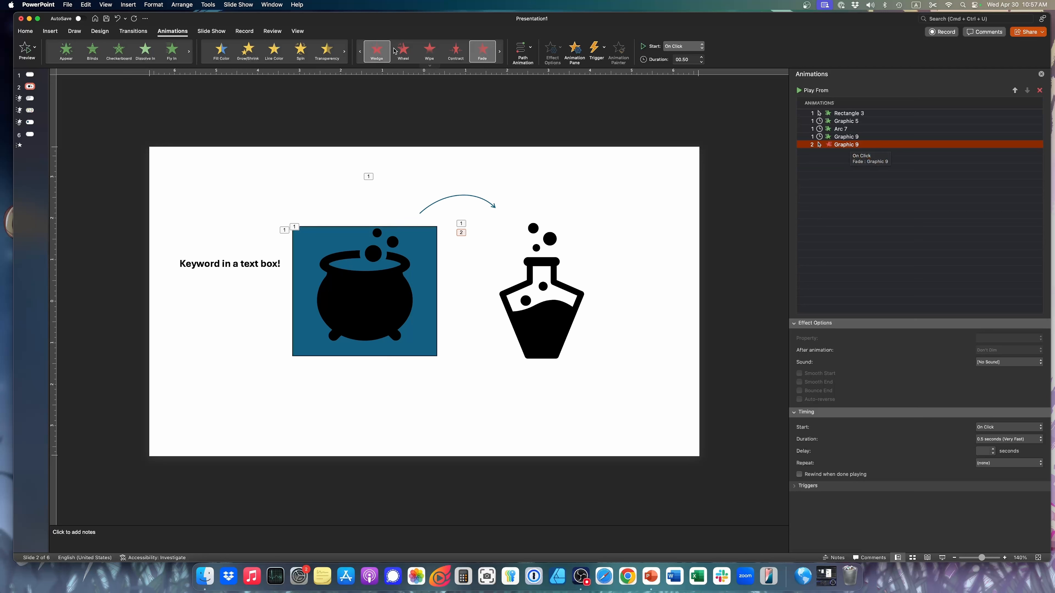
click(432, 66)
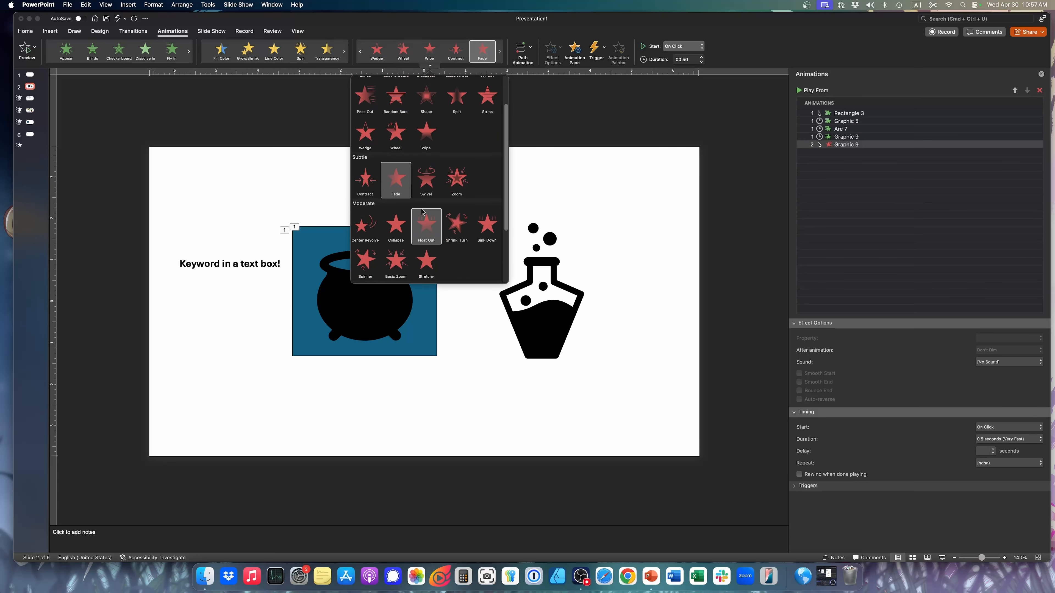
click(491, 104)
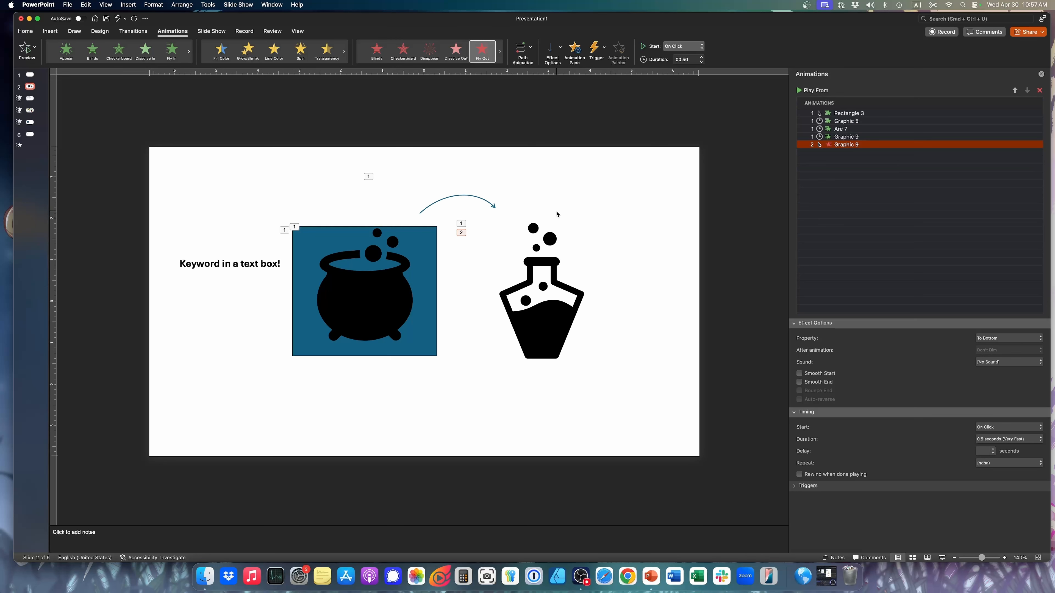
click(557, 47)
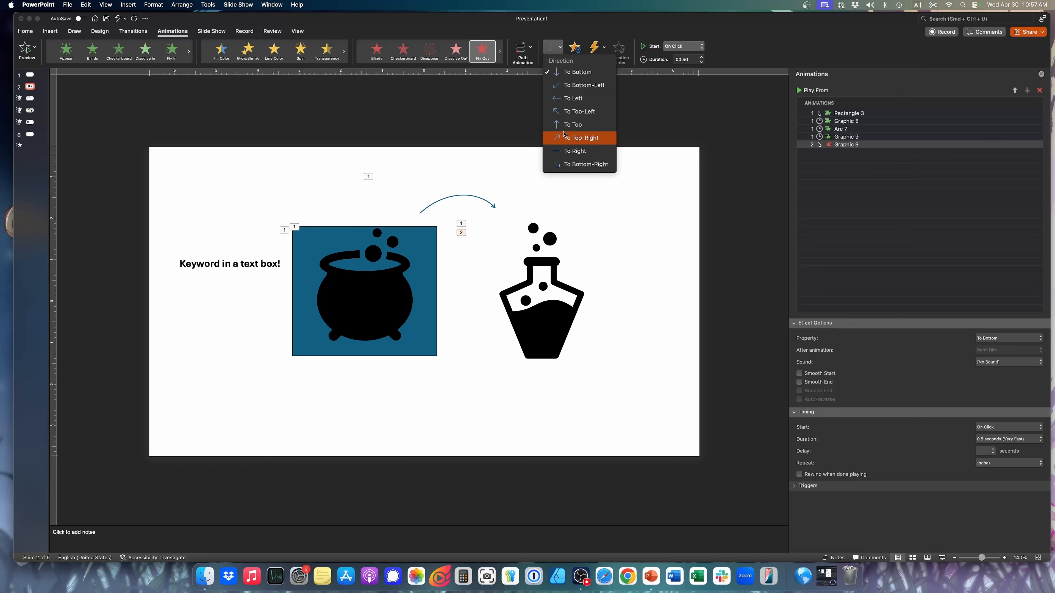
click(568, 138)
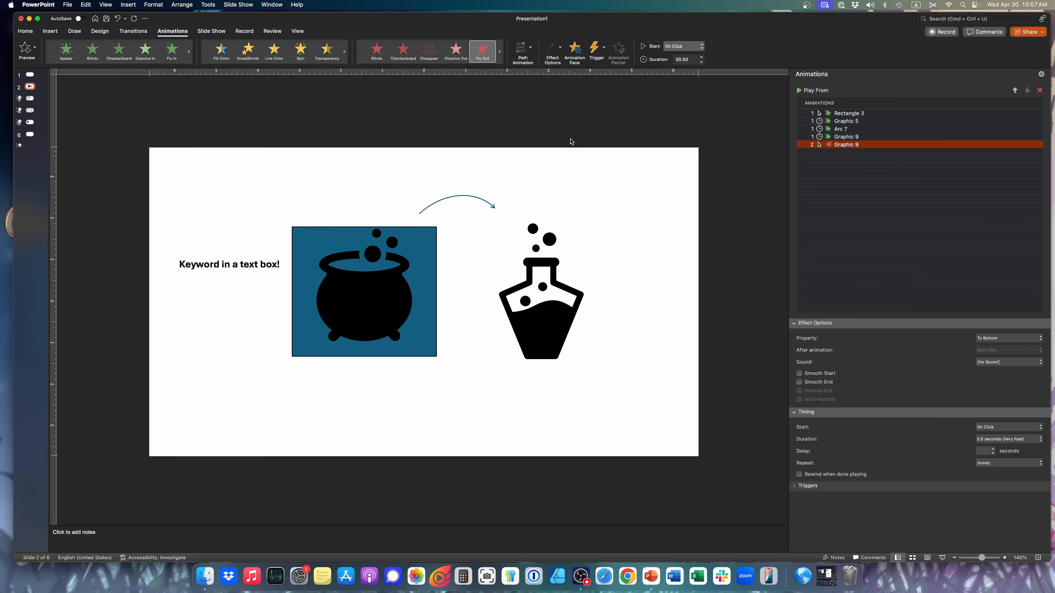
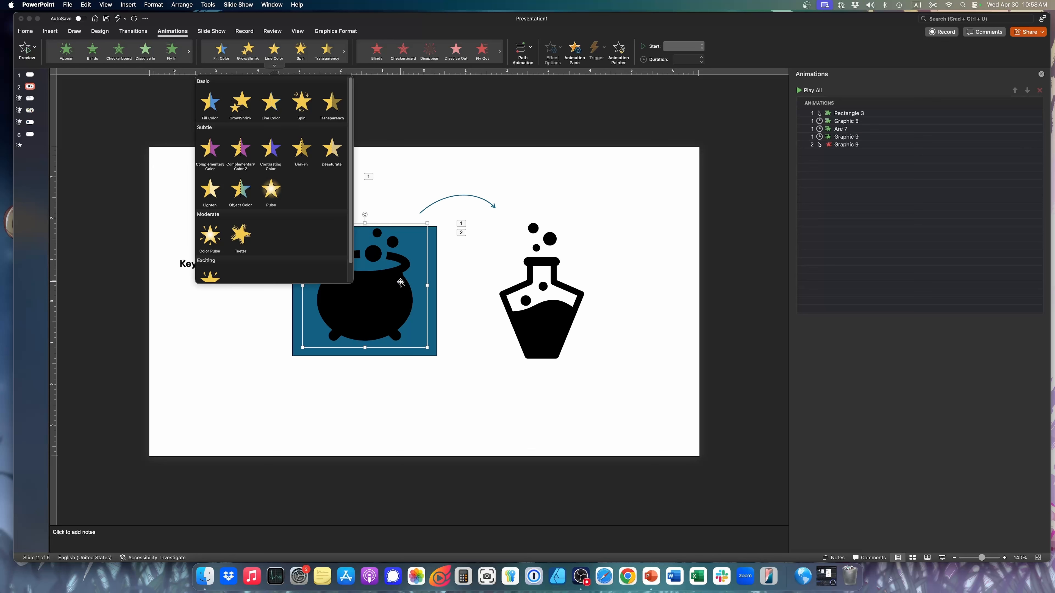
click(431, 299)
click(432, 299)
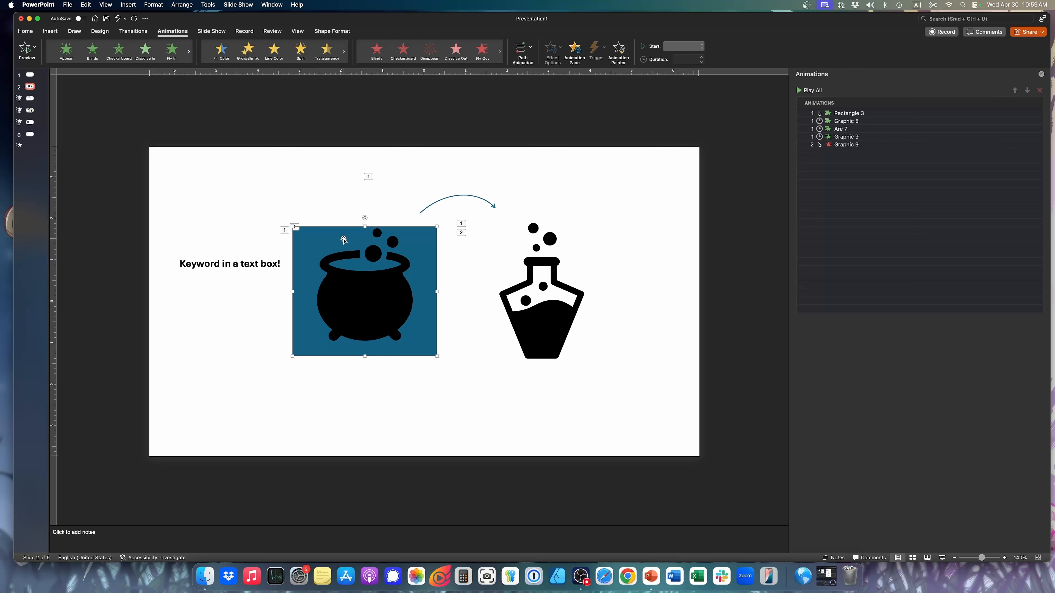
click(224, 51)
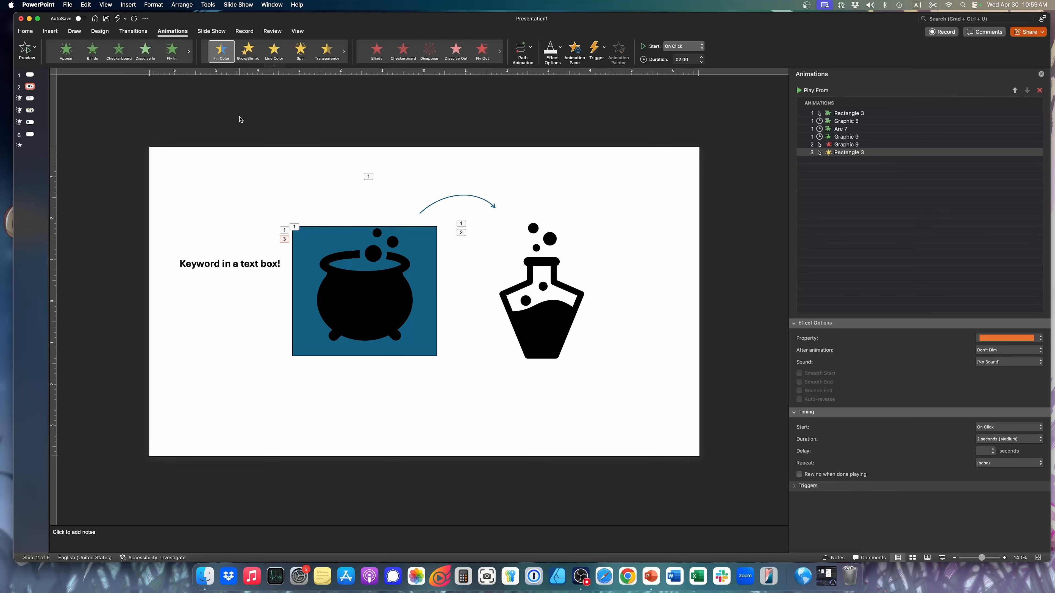
key(super+z)
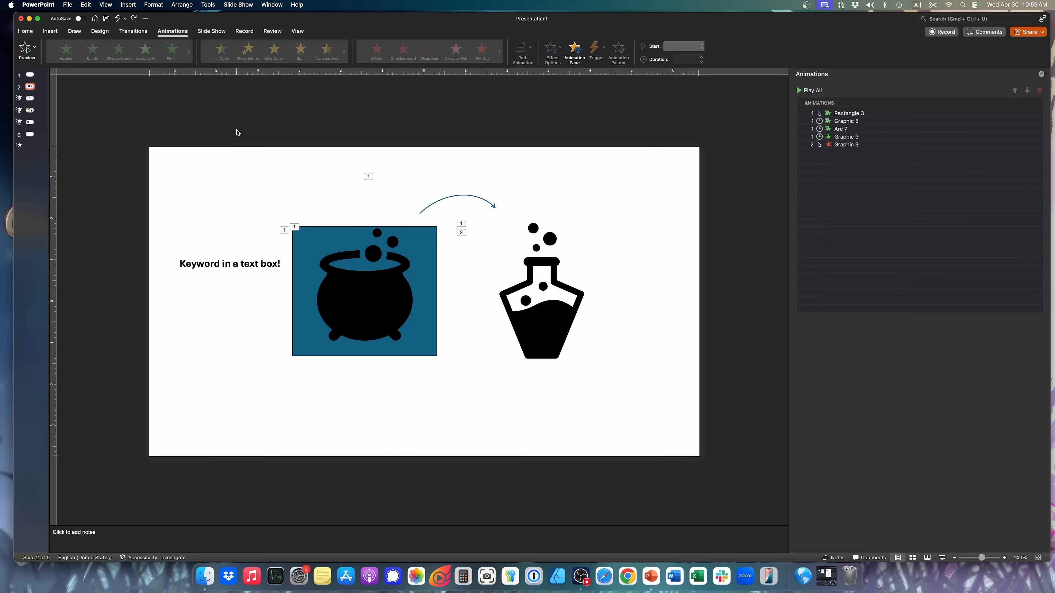
Add a Fill Color emphasis animation to the blue rectangle behind the cauldron on slide 2
click(304, 237)
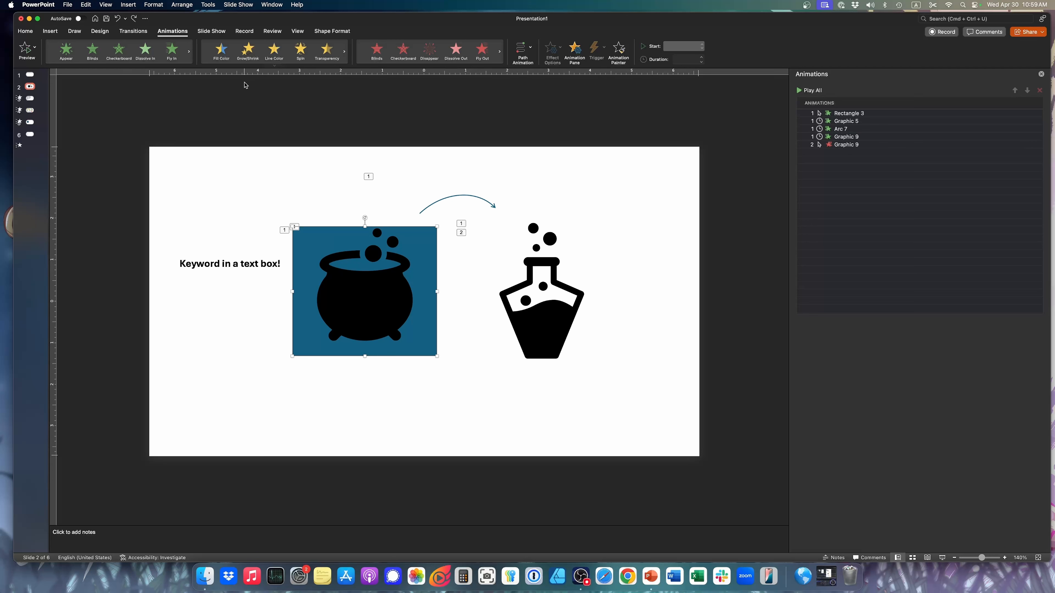
click(223, 51)
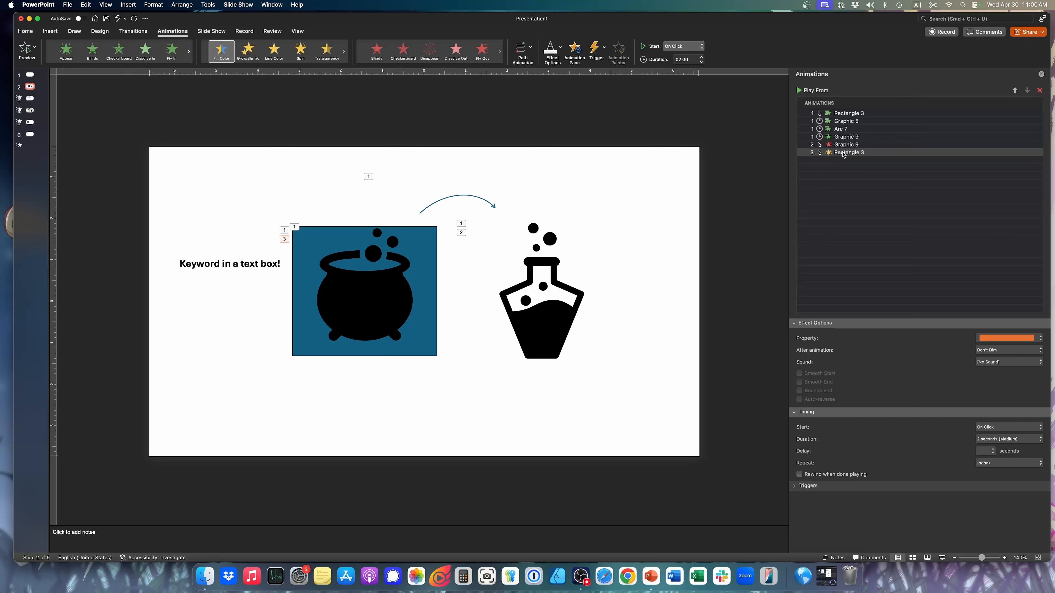
Move the rectangle's Fill Color animation directly after the cauldron icon's entrance and set it to start After Previous
drag(842, 153, 829, 130)
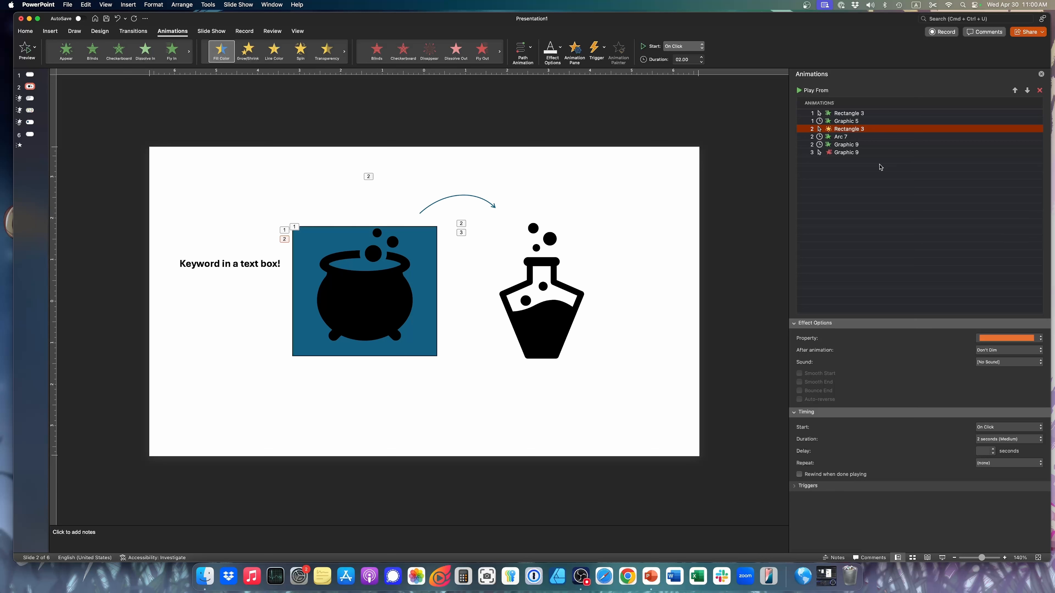
click(1025, 427)
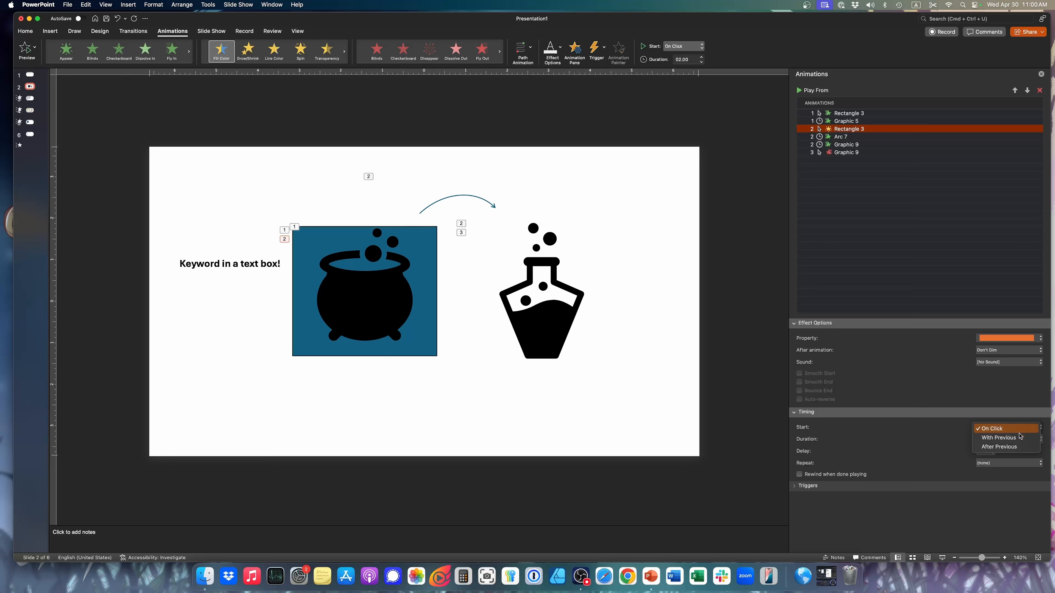
click(1007, 447)
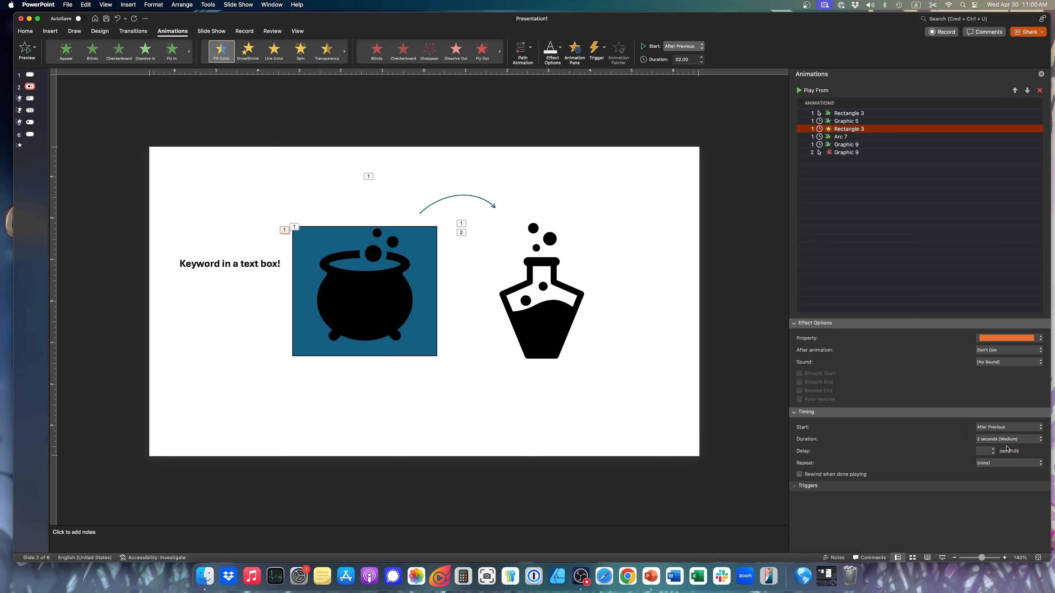
Play the slide show from slide 2 through the rectangle's color change and return to editing
click(943, 559)
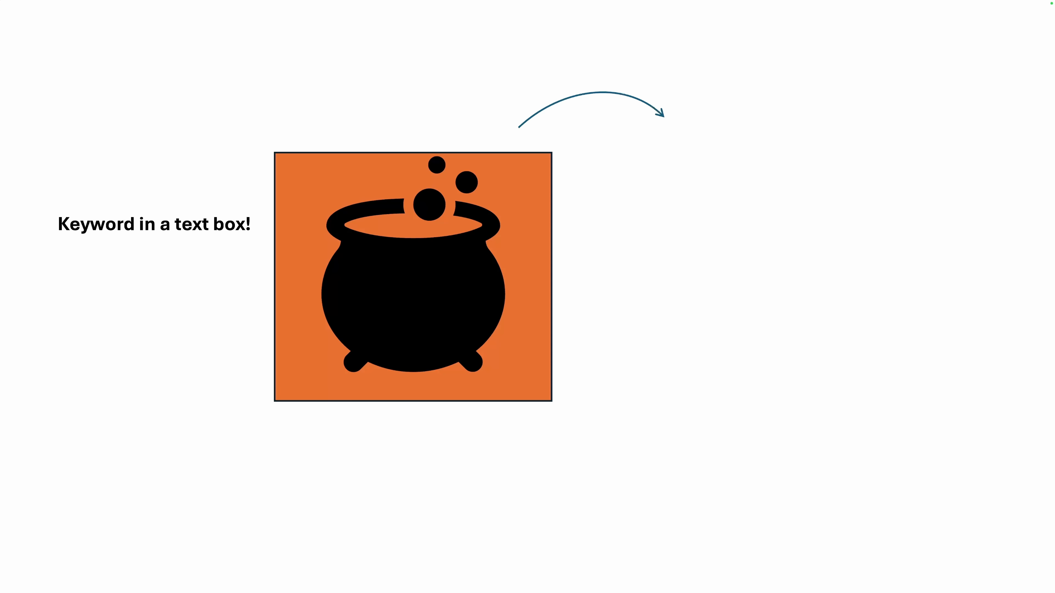
key(Escape)
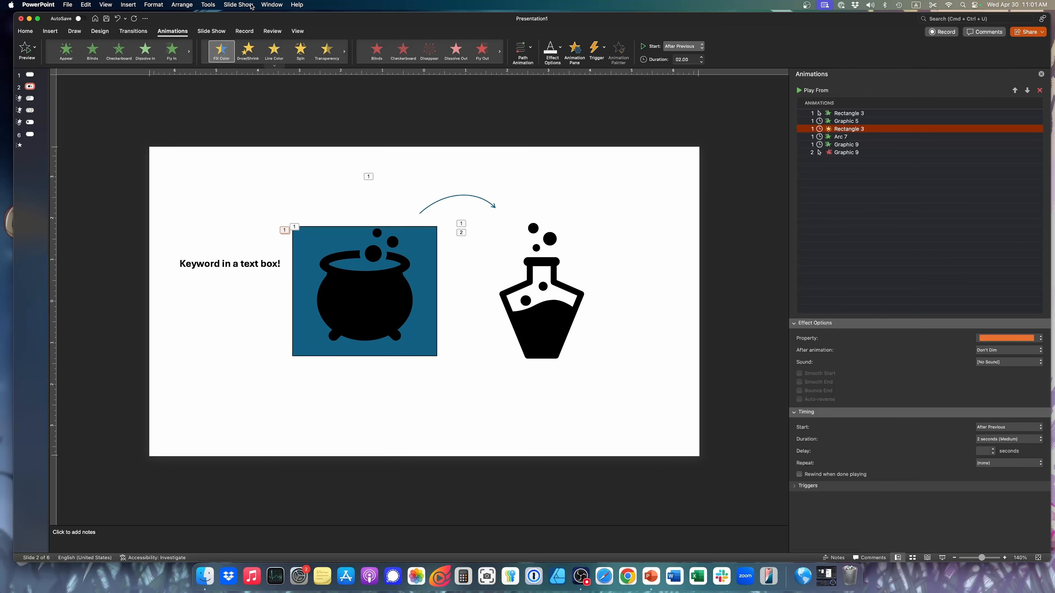
Review the full range of emphasis effects available for the rectangle, down to the Exciting category, without applying one
click(274, 65)
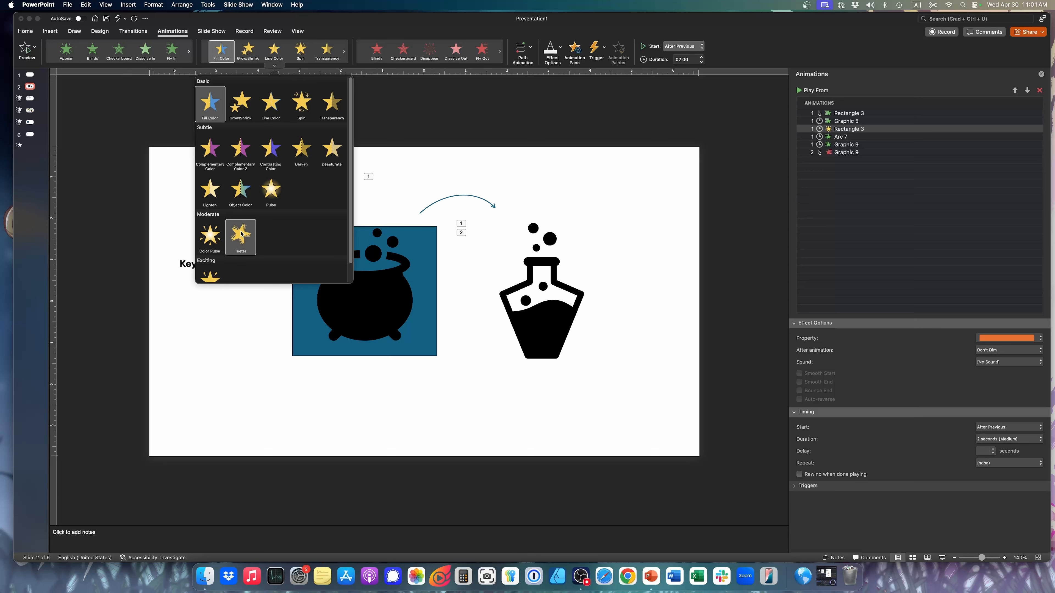
click(633, 229)
click(274, 66)
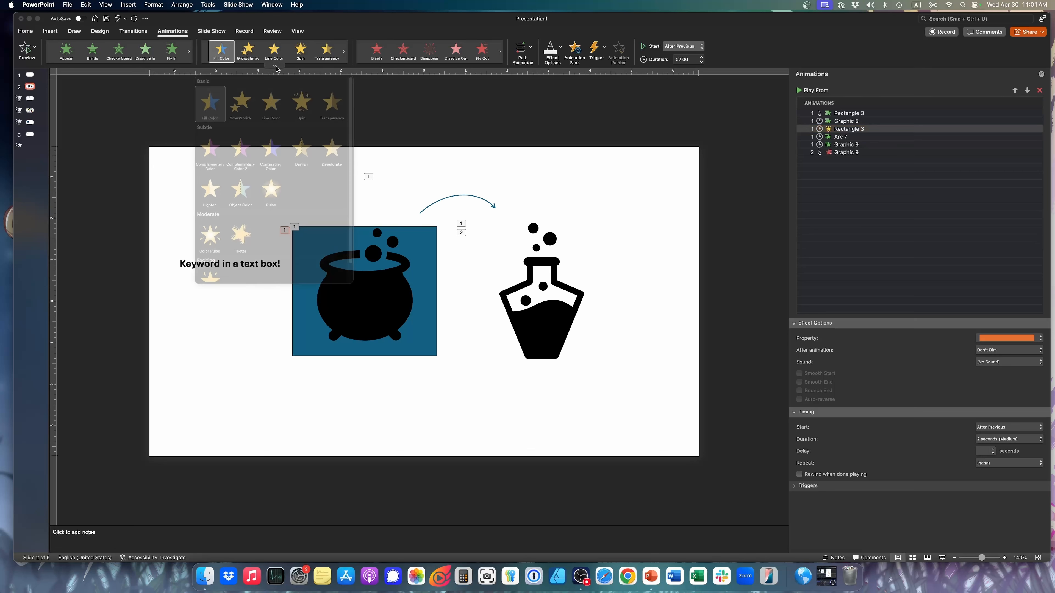
scroll(296, 175, down, 1)
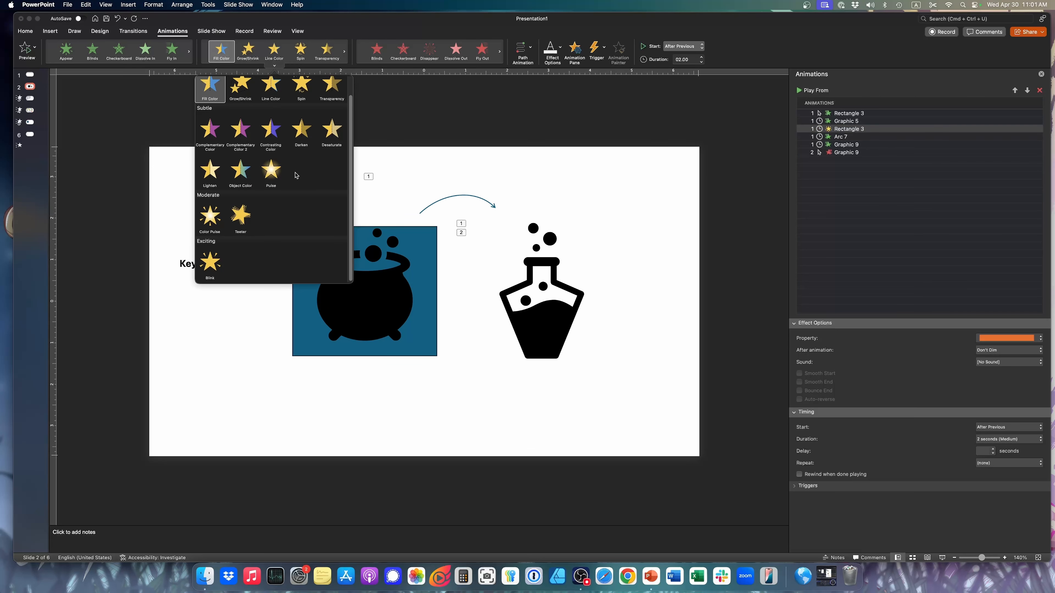
click(502, 154)
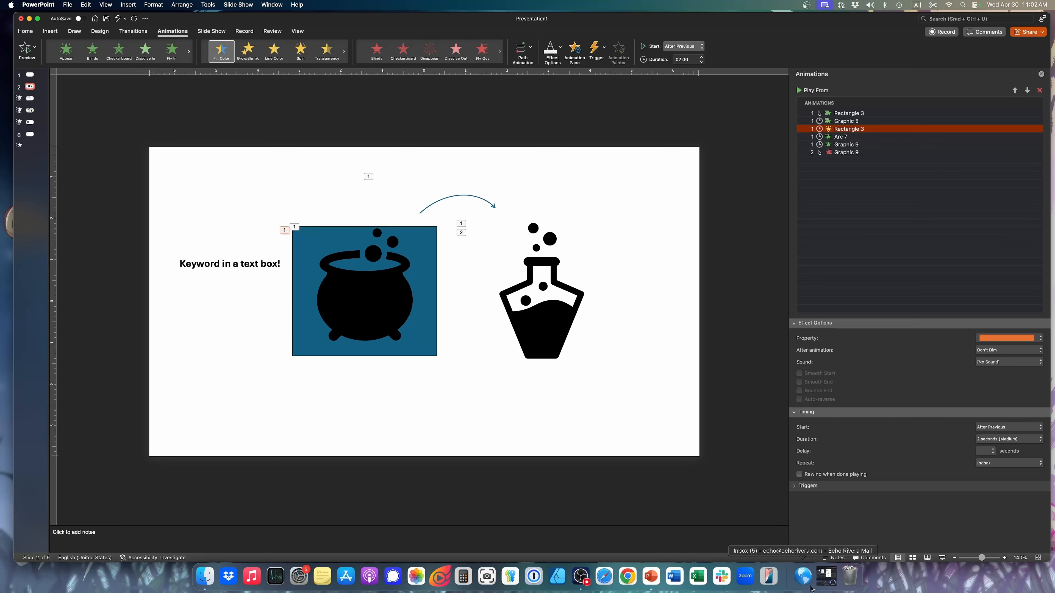
Switch to the open 6-gears-of-engaging-presentations-Jan2022-FPSD-and-VSD-bundle presentation and enlarge its window
right_click(650, 577)
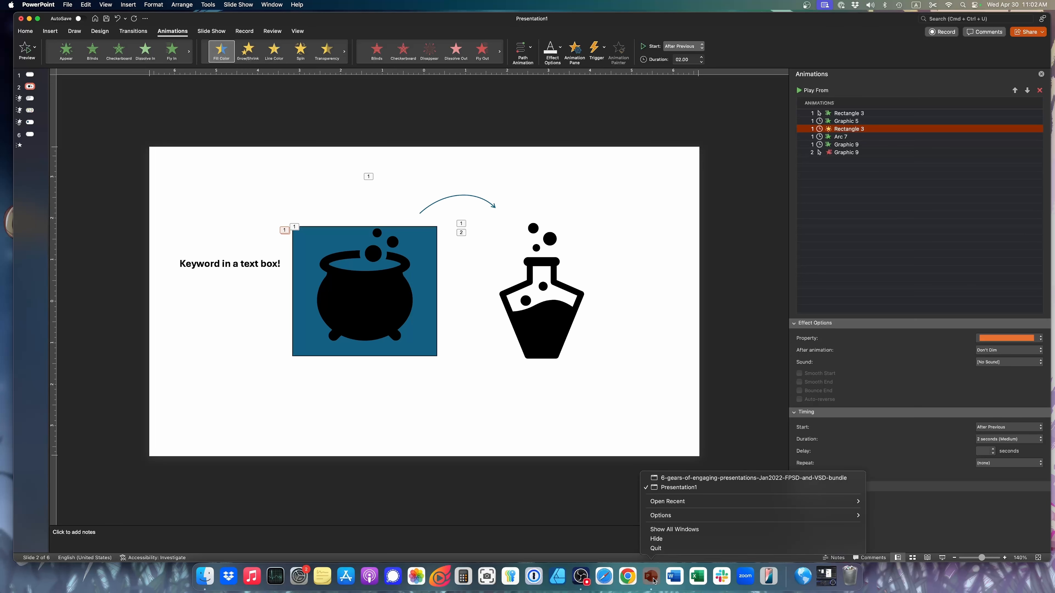
click(687, 478)
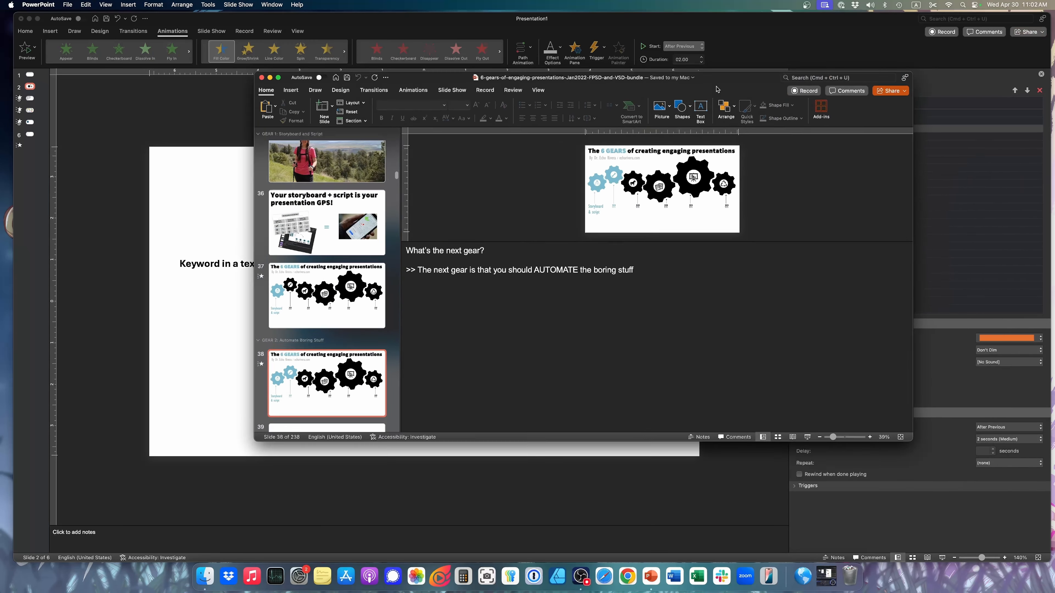
drag(716, 87, 690, 75)
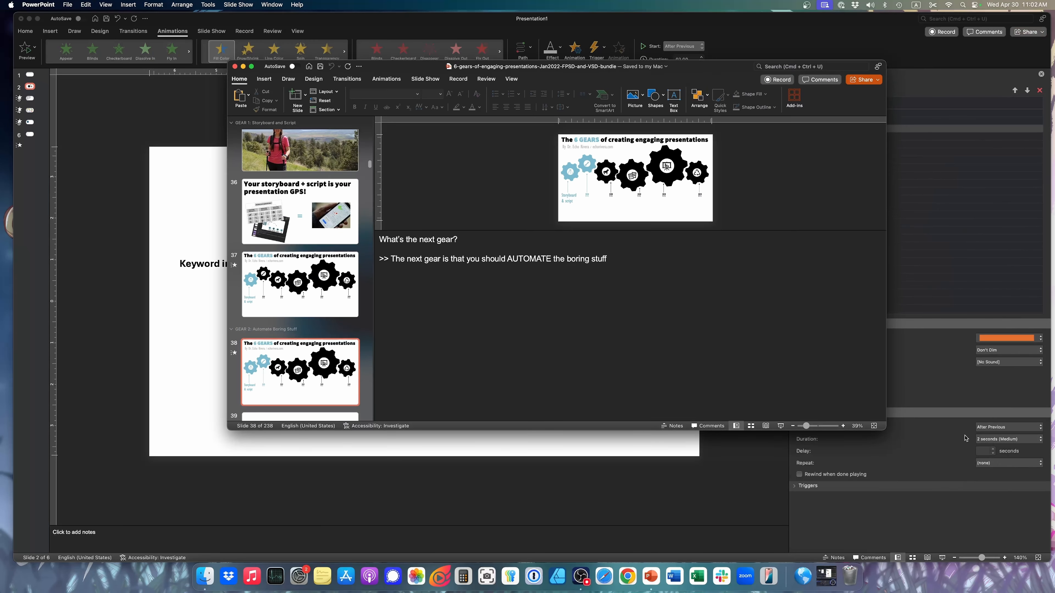
drag(886, 430, 995, 531)
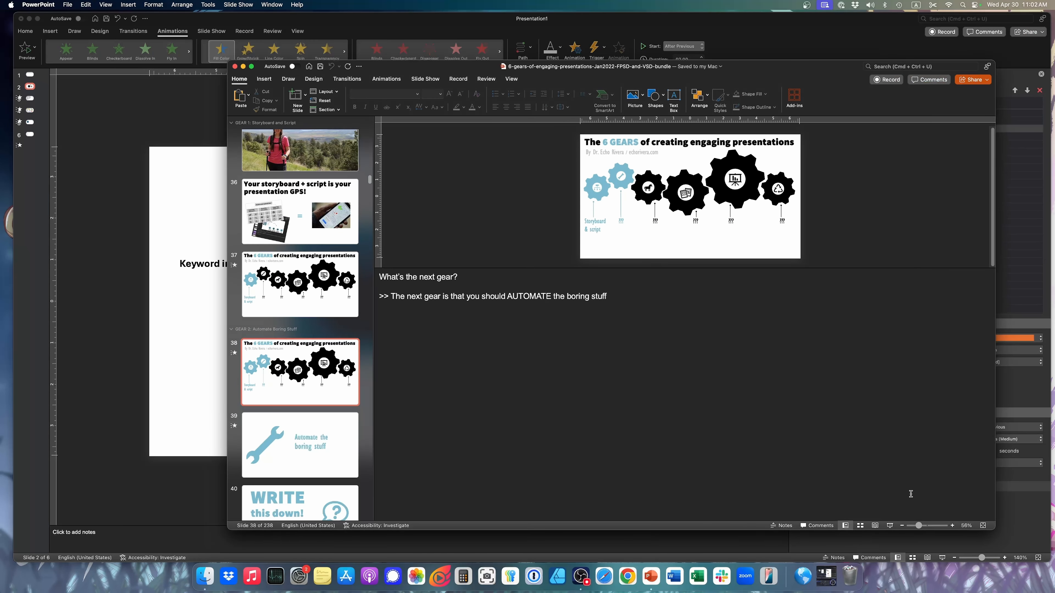
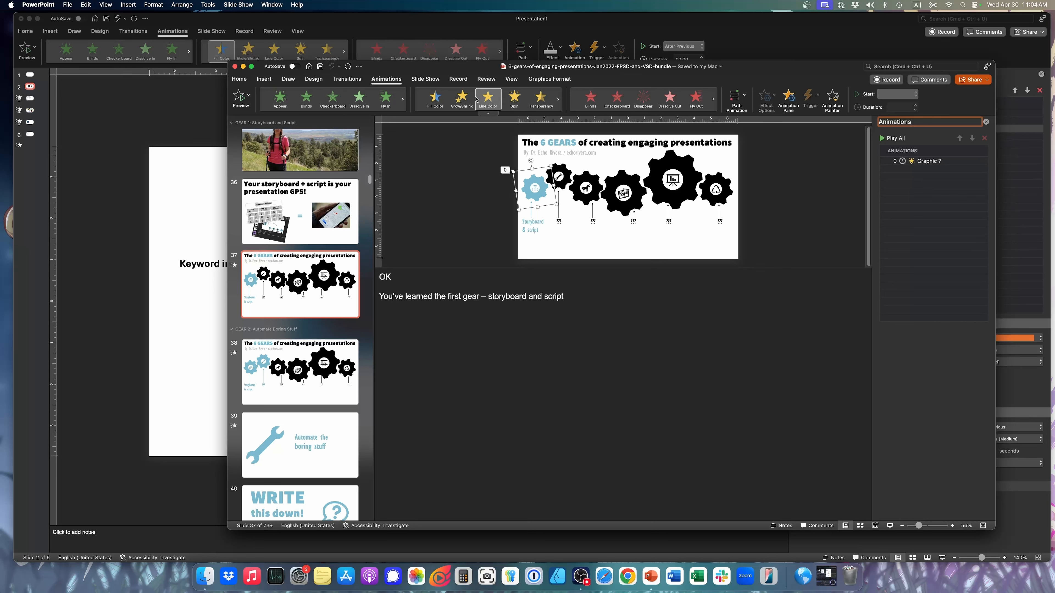
Examine the emphasis animation on the blue gear graphic of slide 37 and close the 6-gears bundle presentation
click(930, 162)
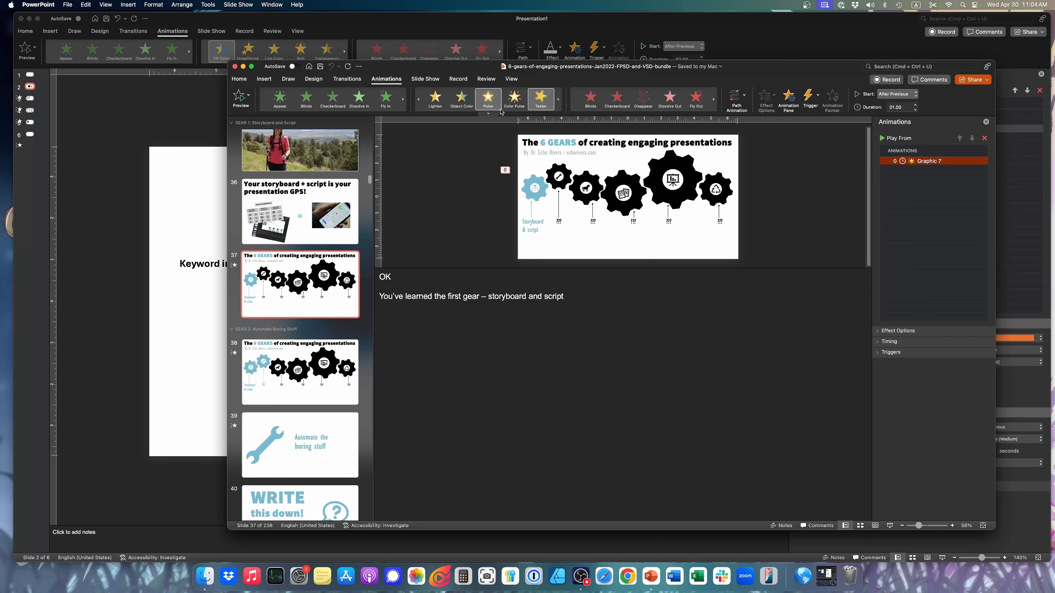
click(235, 66)
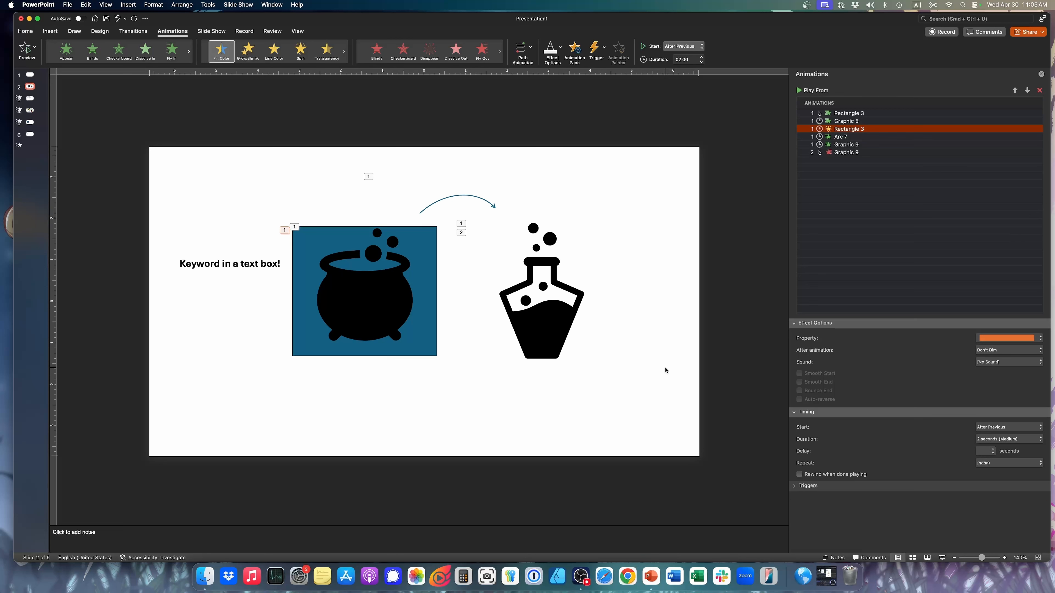
Look at slides 6 and 5 of Presentation1 and widen the thumbnail area so the slide previews are readable
click(30, 134)
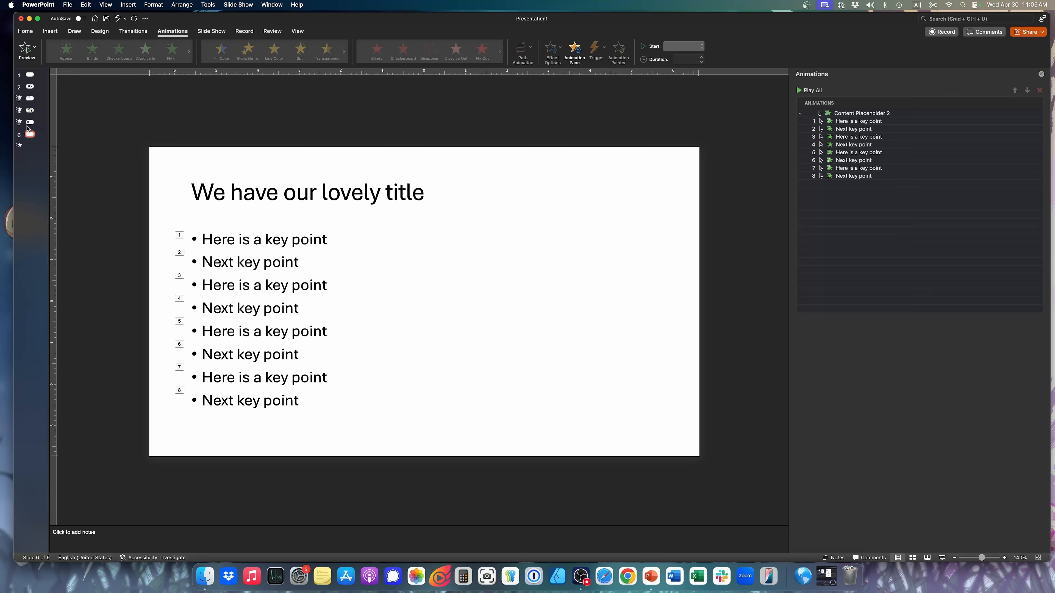
click(30, 123)
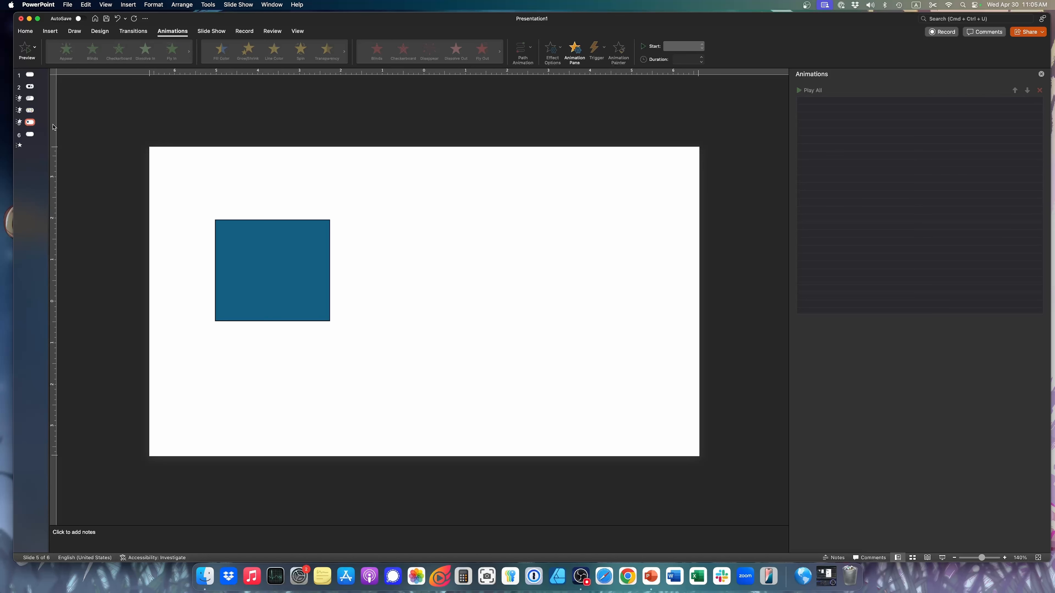
drag(49, 125, 118, 128)
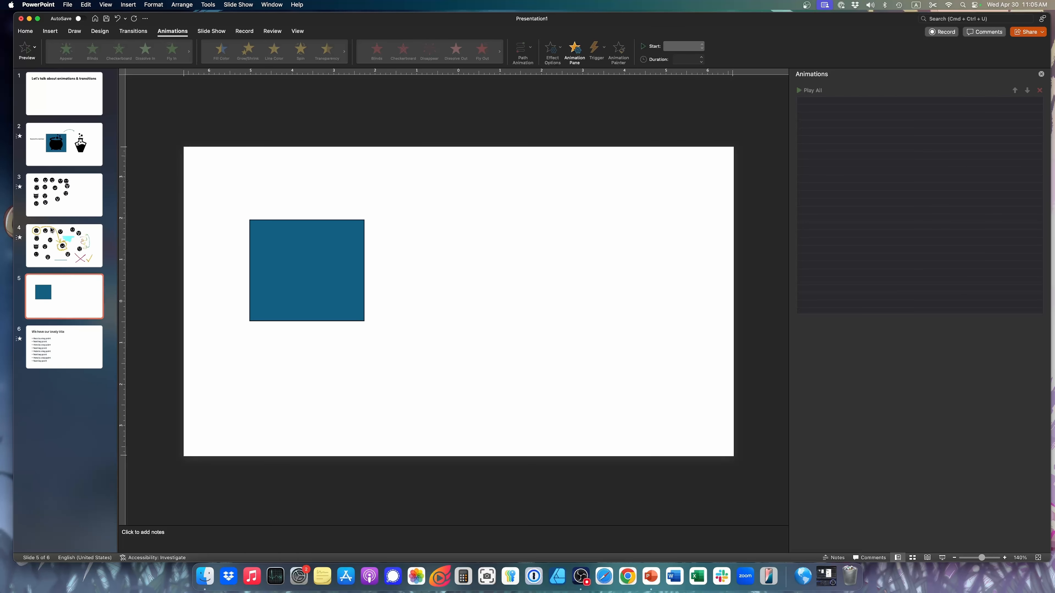
Apply the Split transition to slide 3 with the emoji icons
click(76, 149)
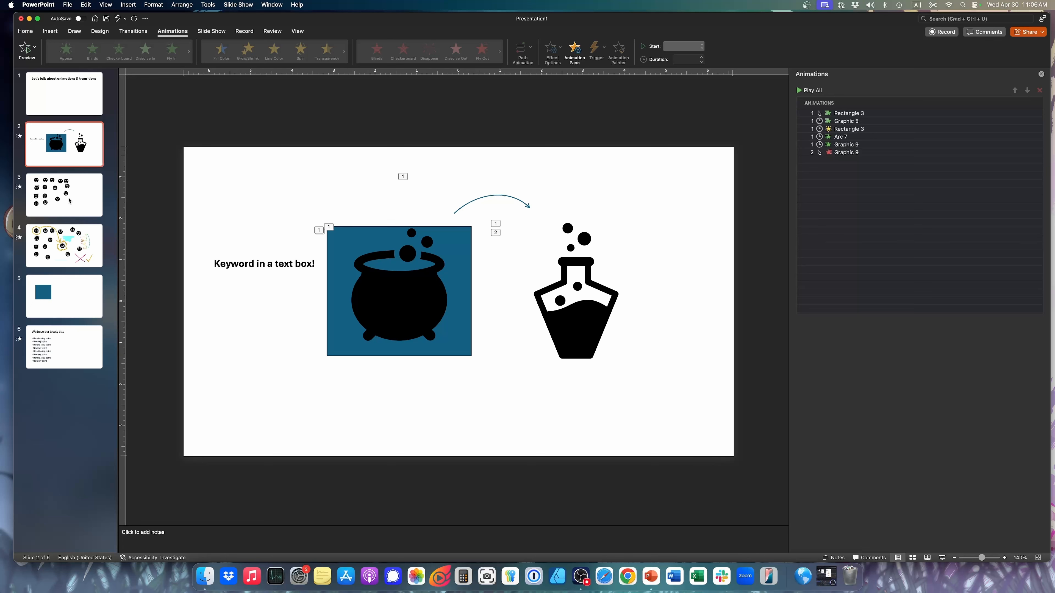
click(83, 210)
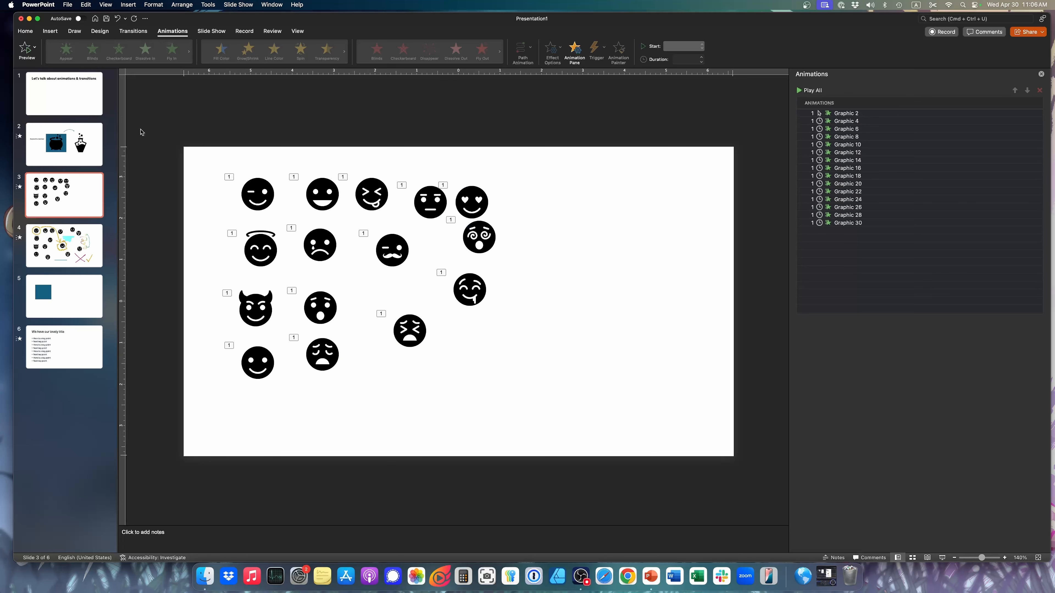
click(131, 32)
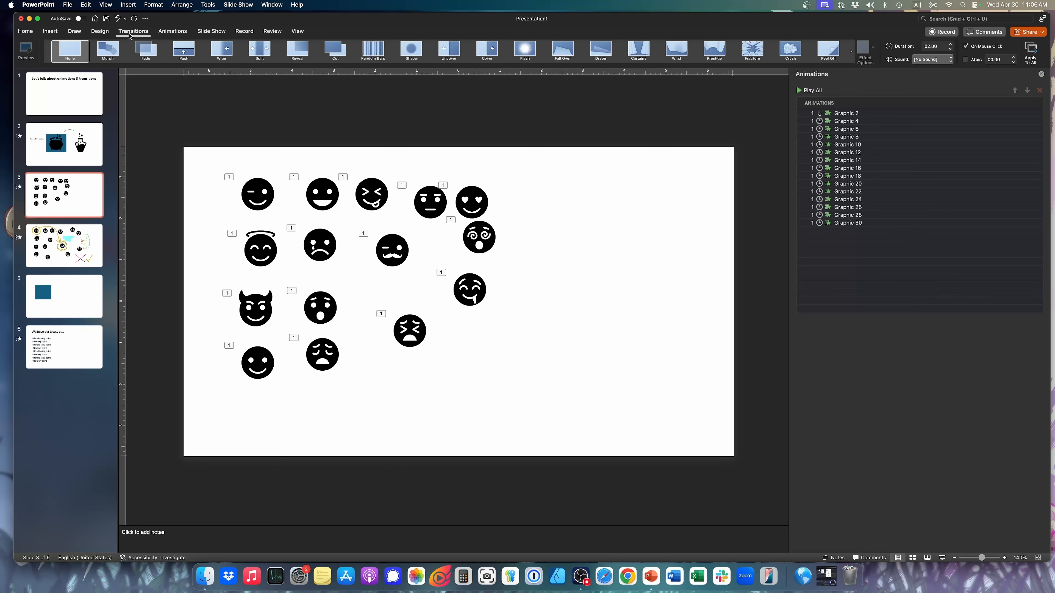
click(258, 51)
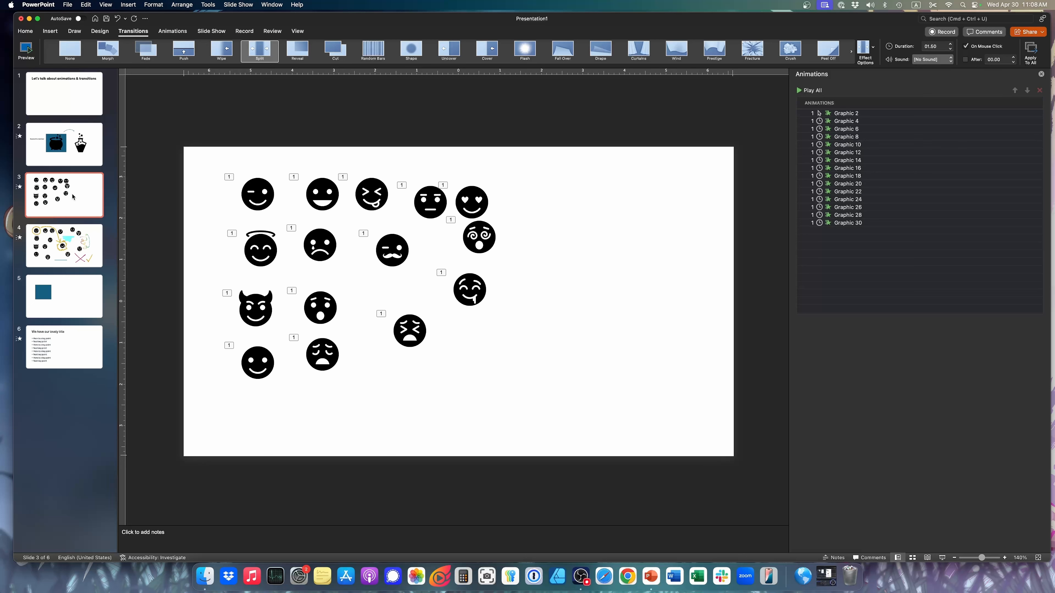
Play the slide show from slide 2 through the transition into the emoji slide and return to editing
click(90, 154)
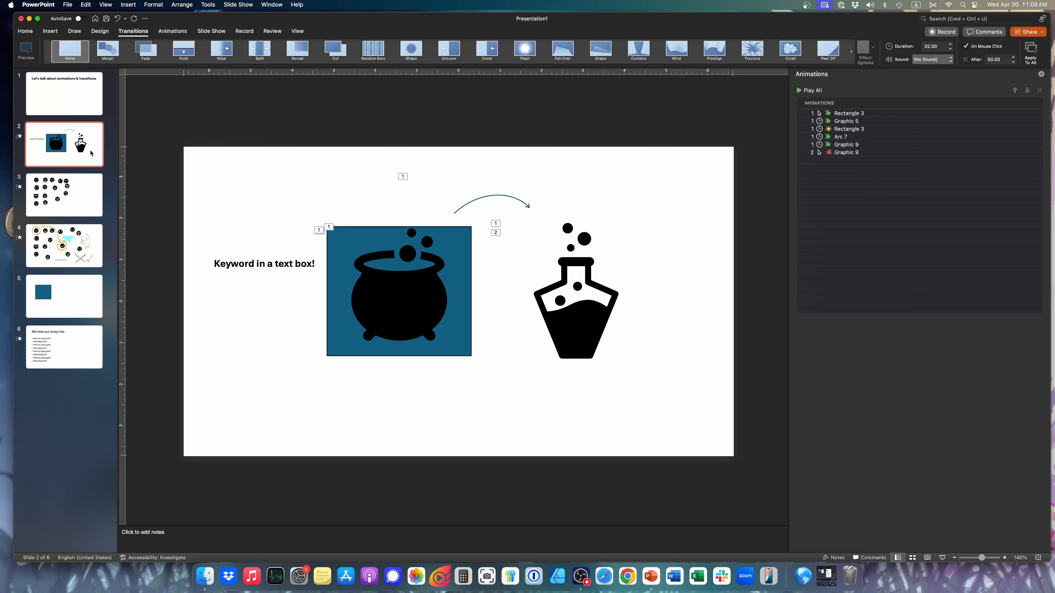
click(65, 204)
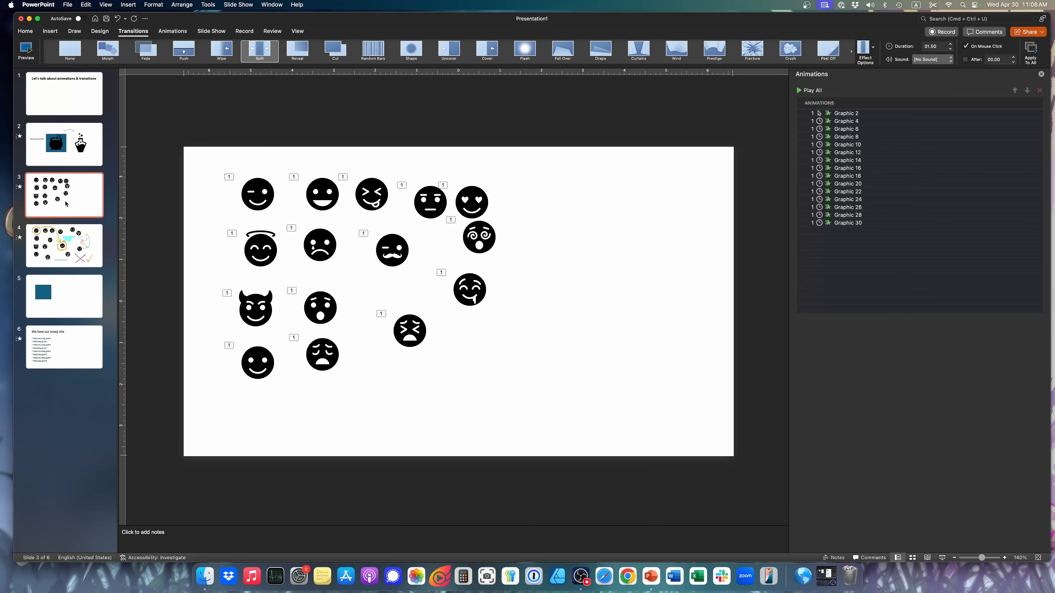
click(91, 152)
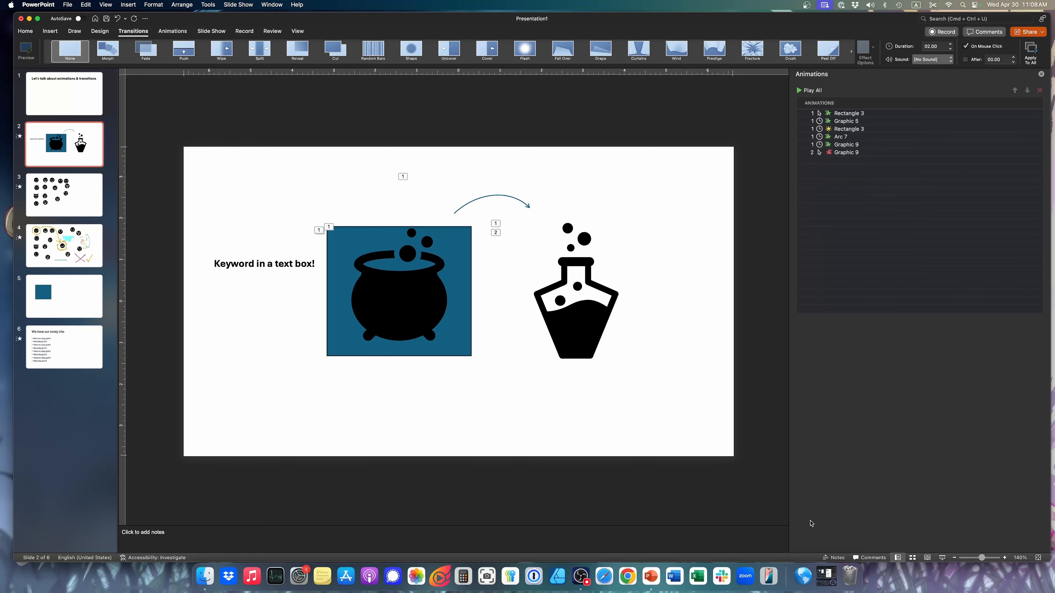
click(942, 558)
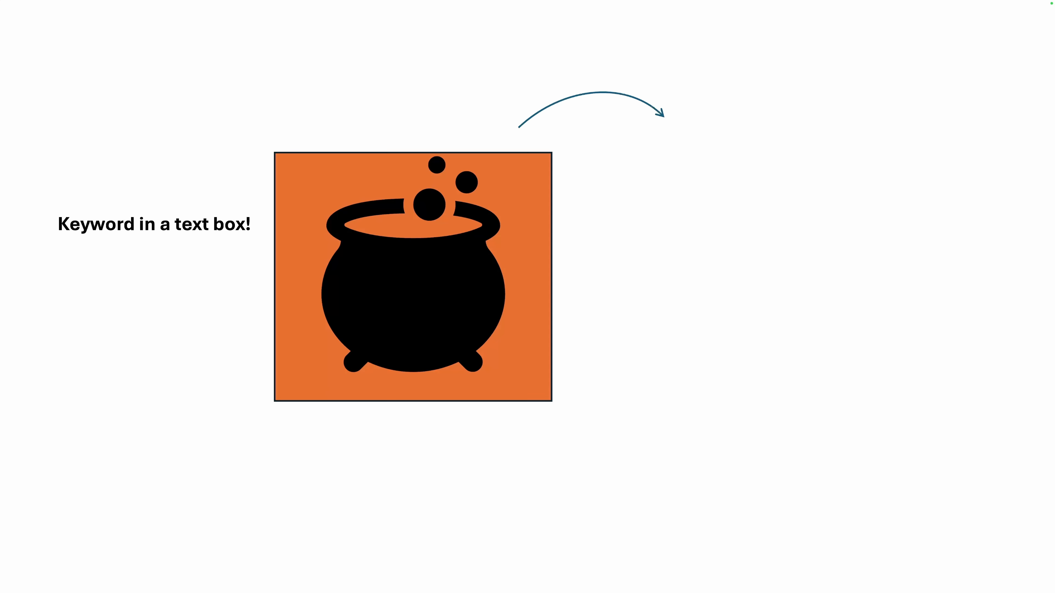
key(Right)
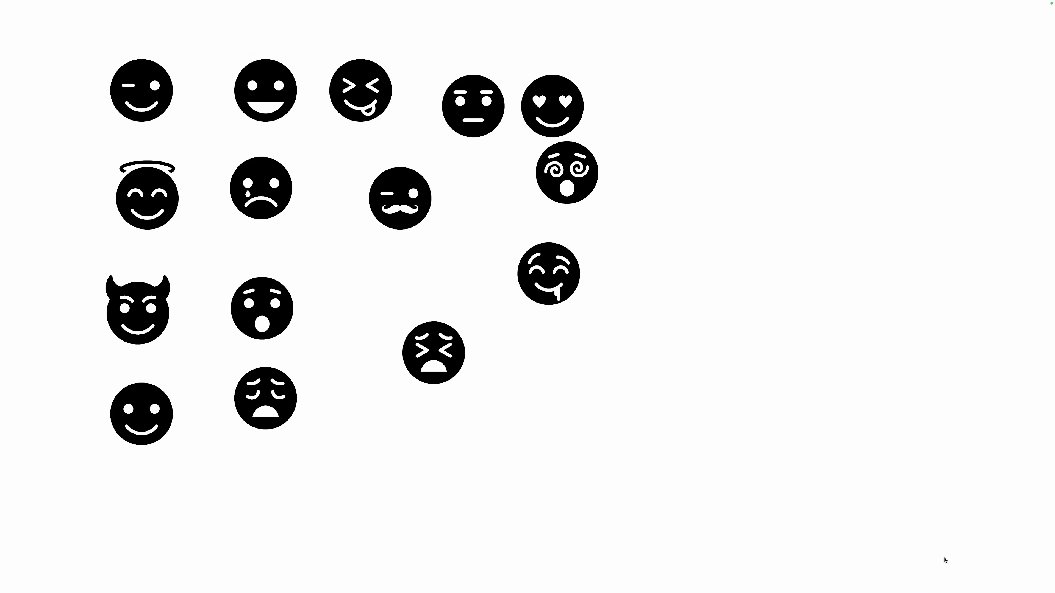
key(Escape)
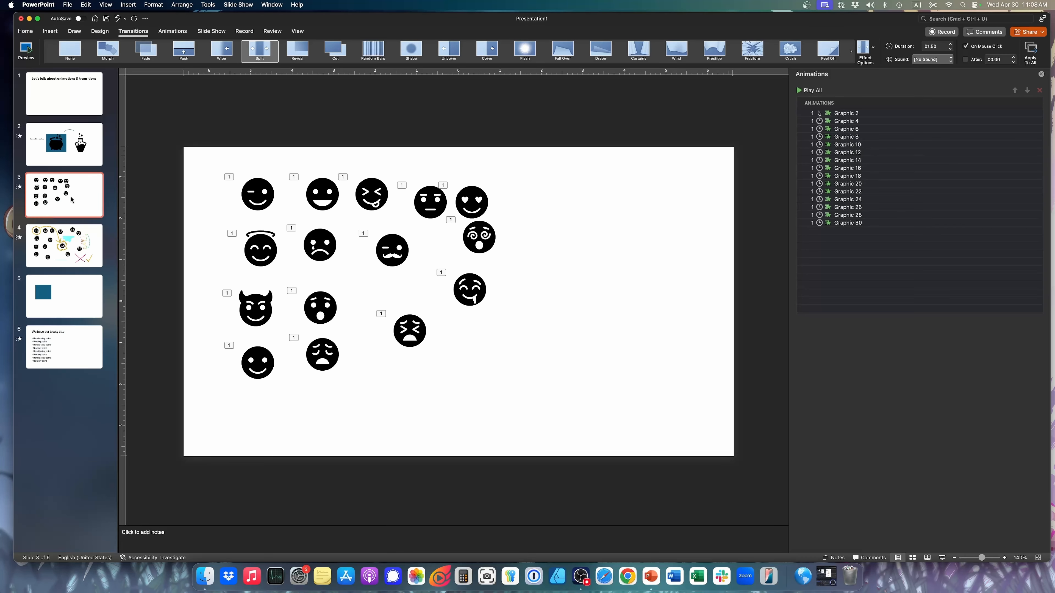
Add a blank slide after slide 3 and place the hamster photo from the desktop on it, enlarged to the full 13.33" slide width
key(Return)
drag(725, 33, 680, 26)
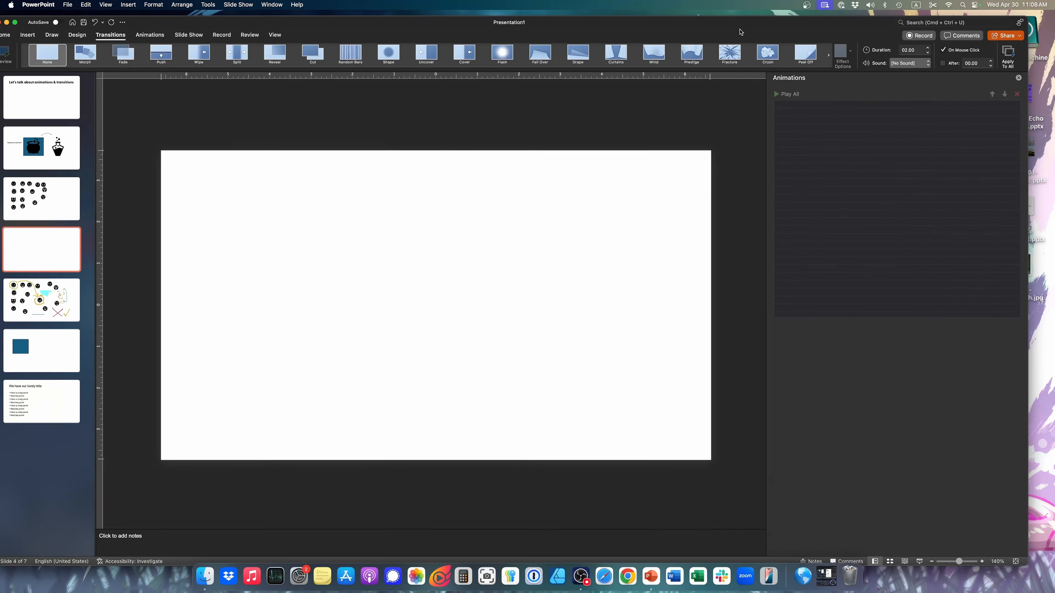
drag(1016, 272, 318, 137)
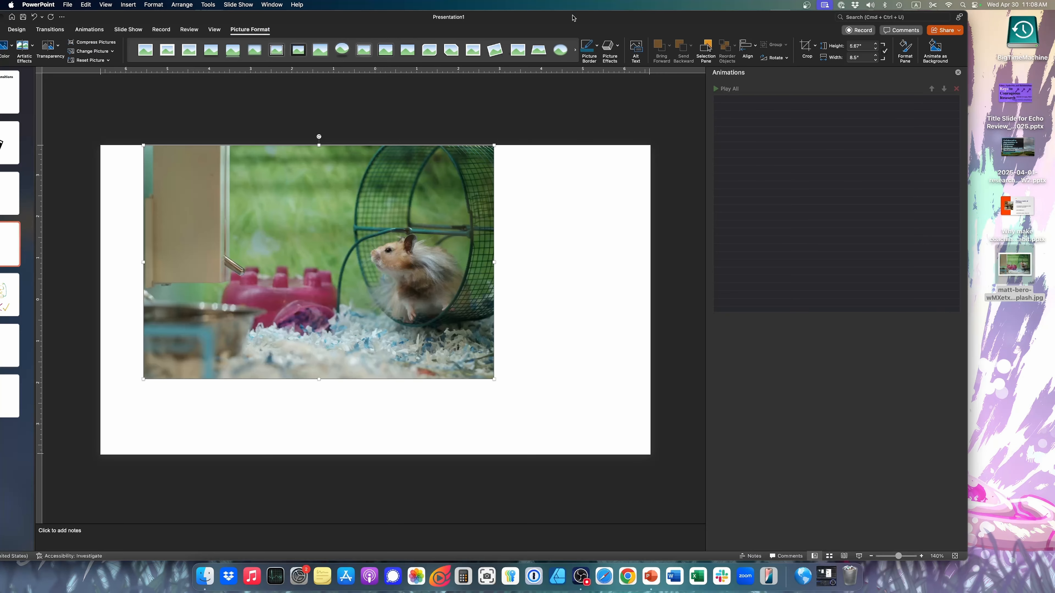
drag(412, 285, 368, 286)
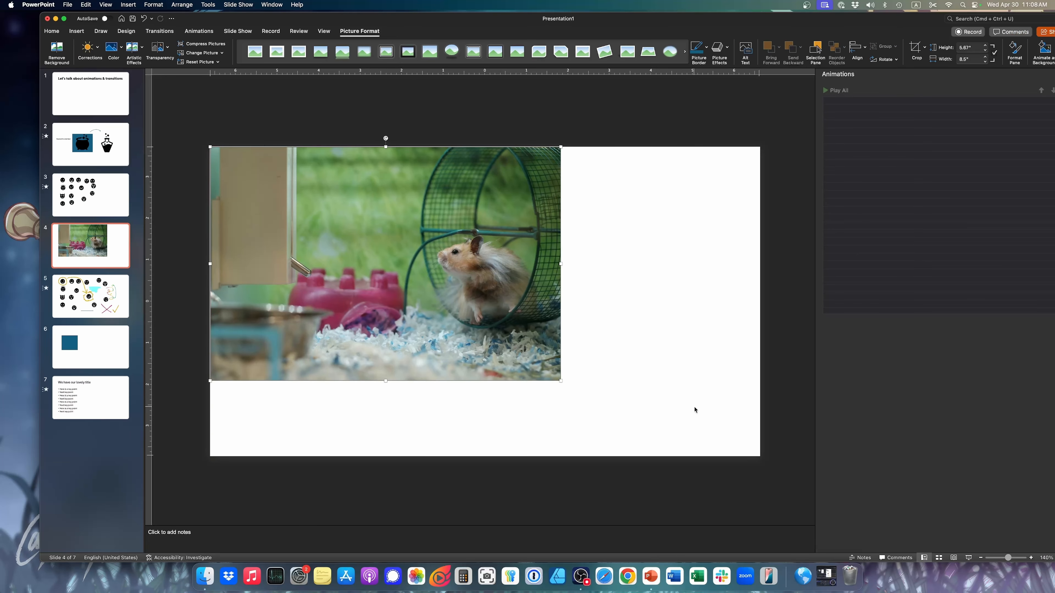
drag(559, 380, 760, 442)
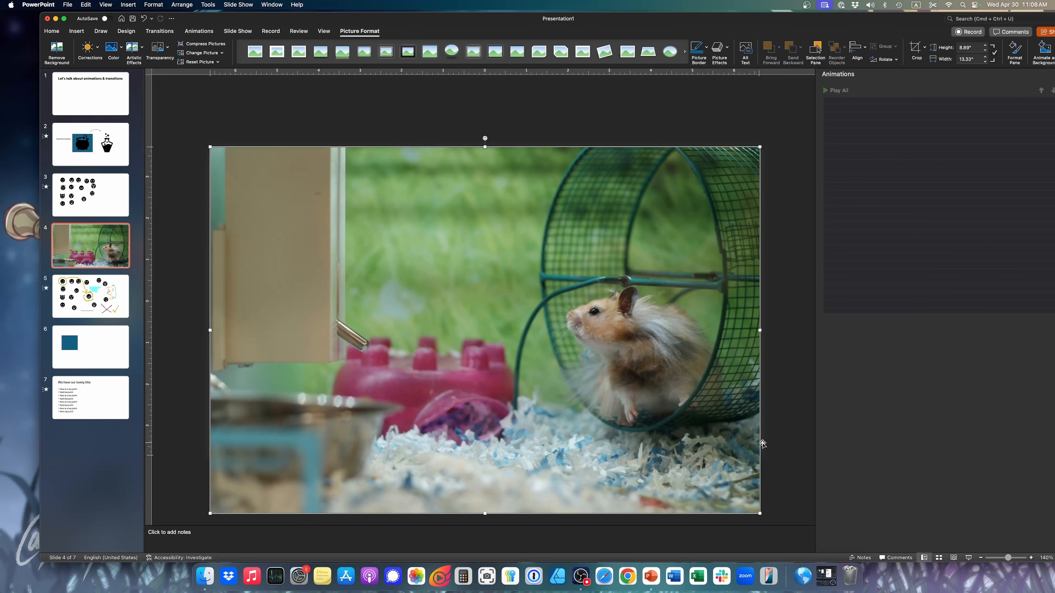
Move the blue rectangle slide ahead of the hamster photo slide and apply the Split transition to the photo slide
drag(116, 351, 79, 251)
key(Down)
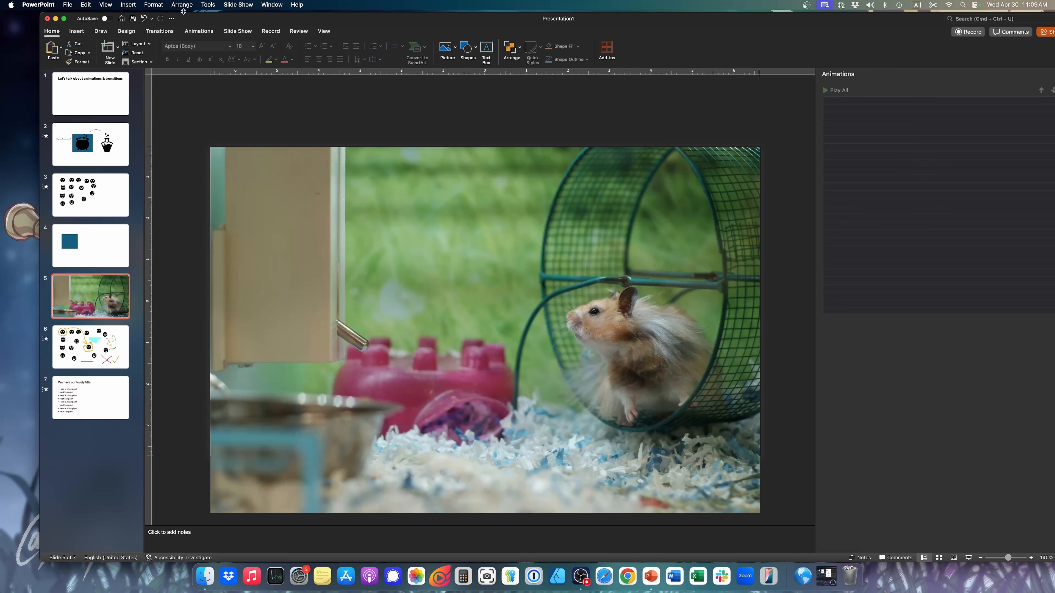
click(160, 30)
click(283, 49)
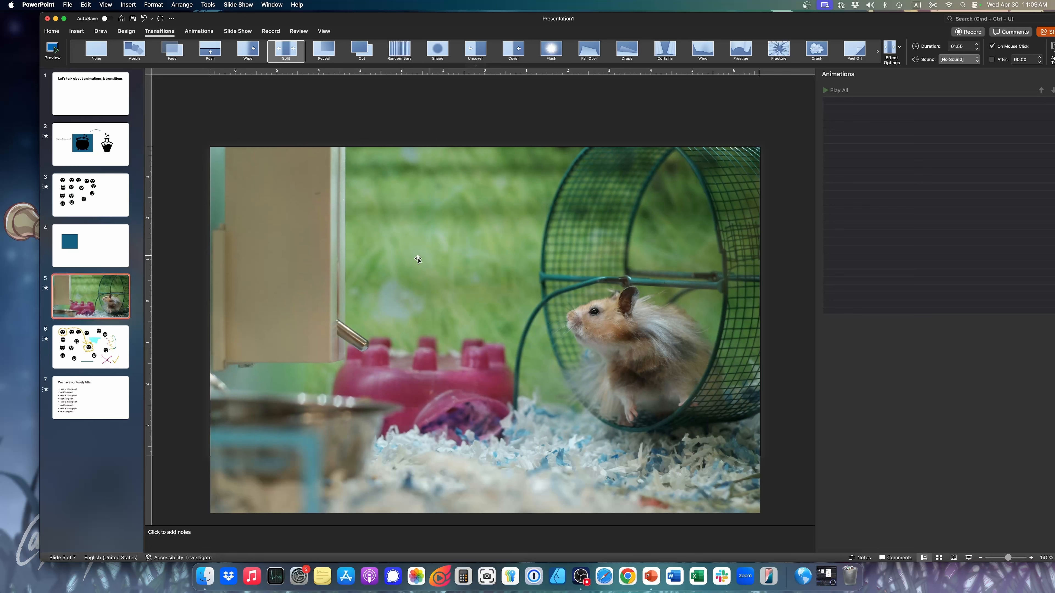
Play the slide show from the rectangle slide through the transition into the hamster photo and return to editing
key(Up)
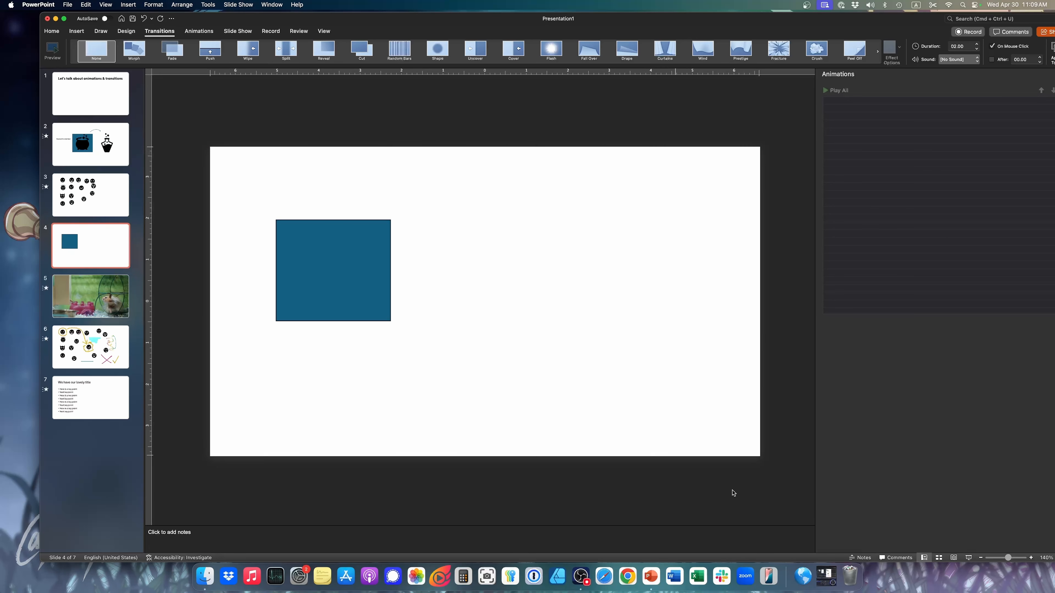
click(968, 559)
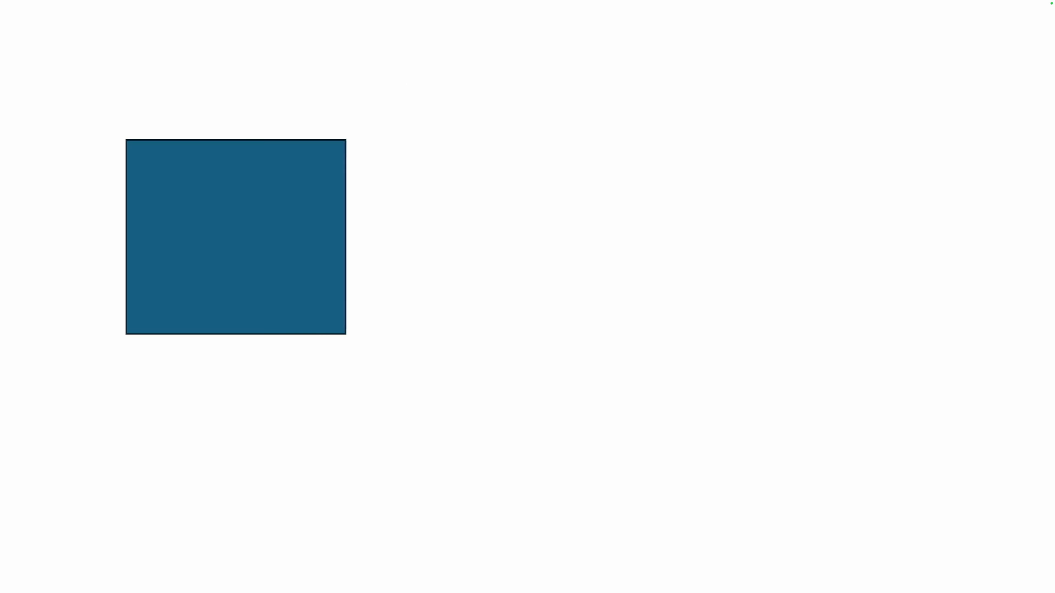
key(Right)
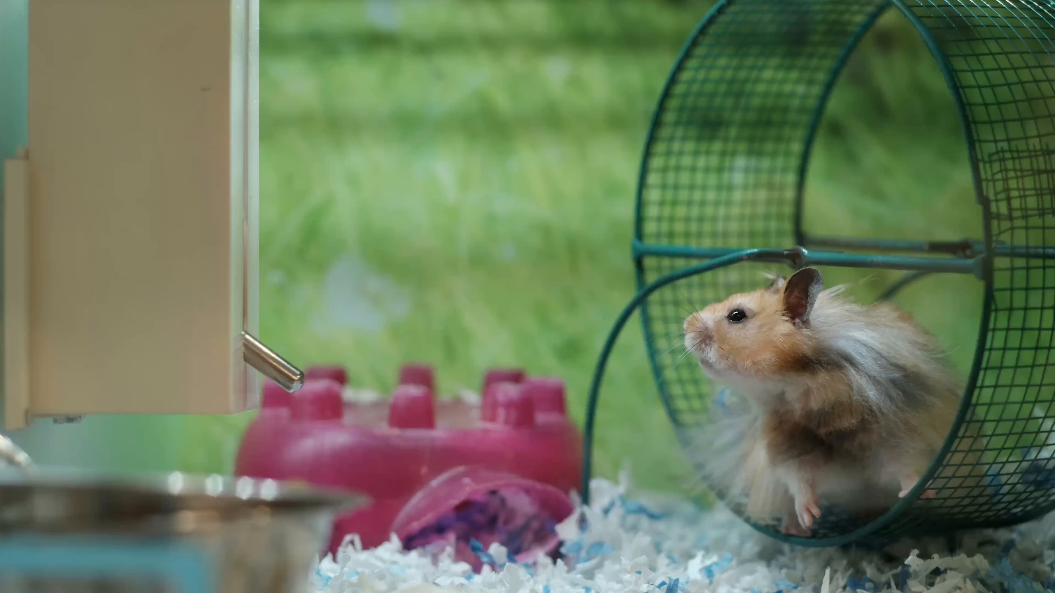
key(Escape)
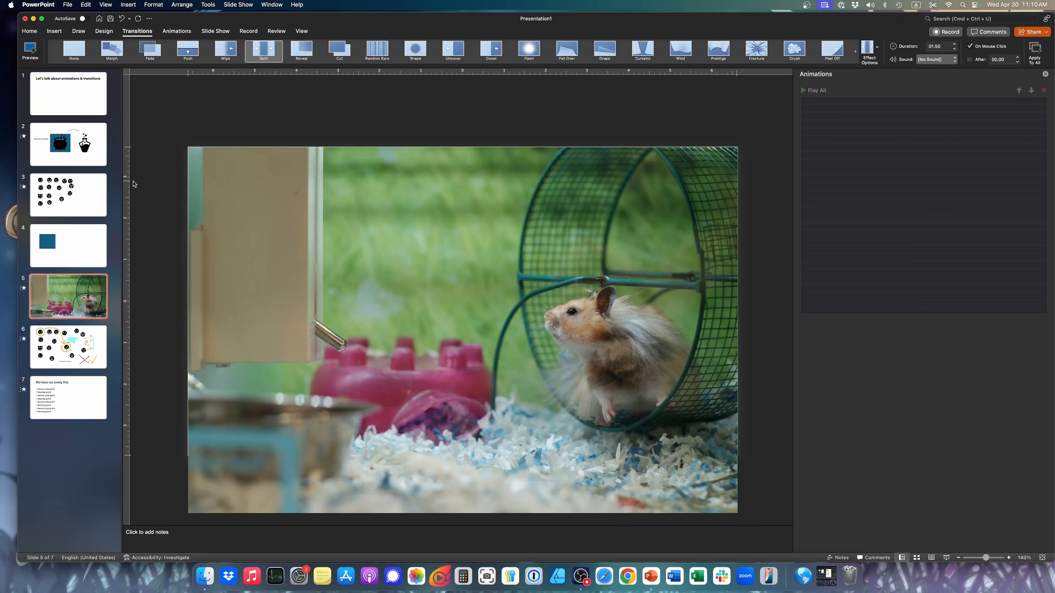
Set the transition of all seven slides to None and look through slides 7, 6 and 5
click(63, 106)
shift+click(81, 407)
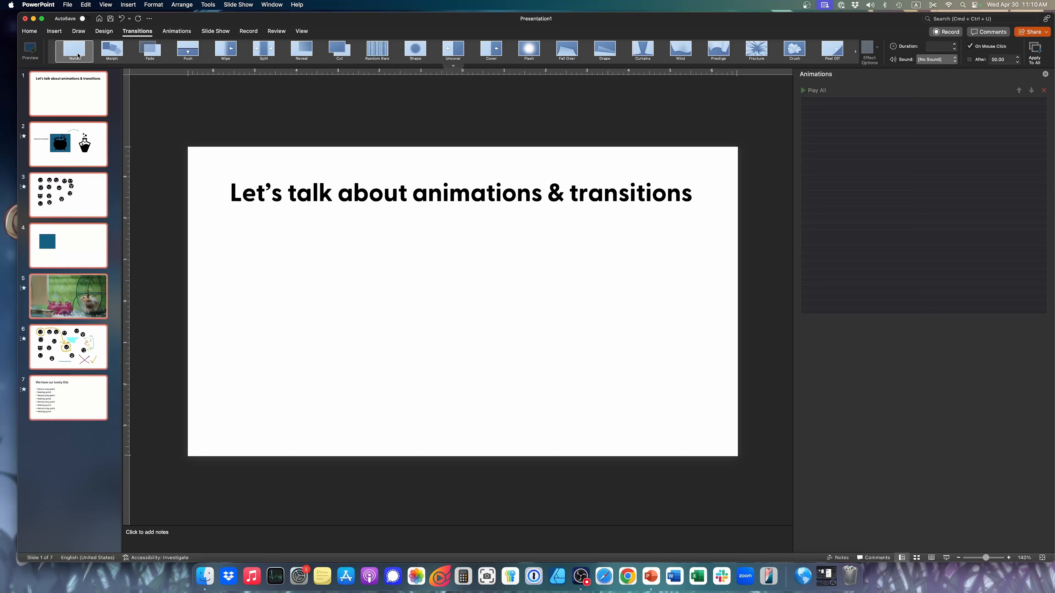
click(76, 63)
click(68, 397)
click(70, 350)
click(89, 298)
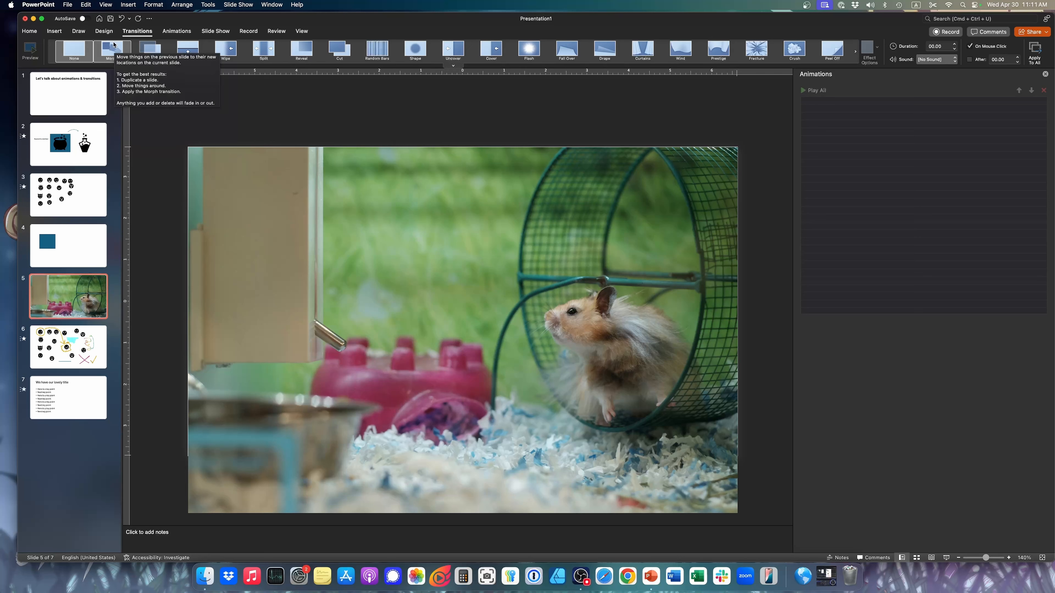
Review the path animations available for the blue rectangle on slide 4 without applying one
key(Up)
click(54, 31)
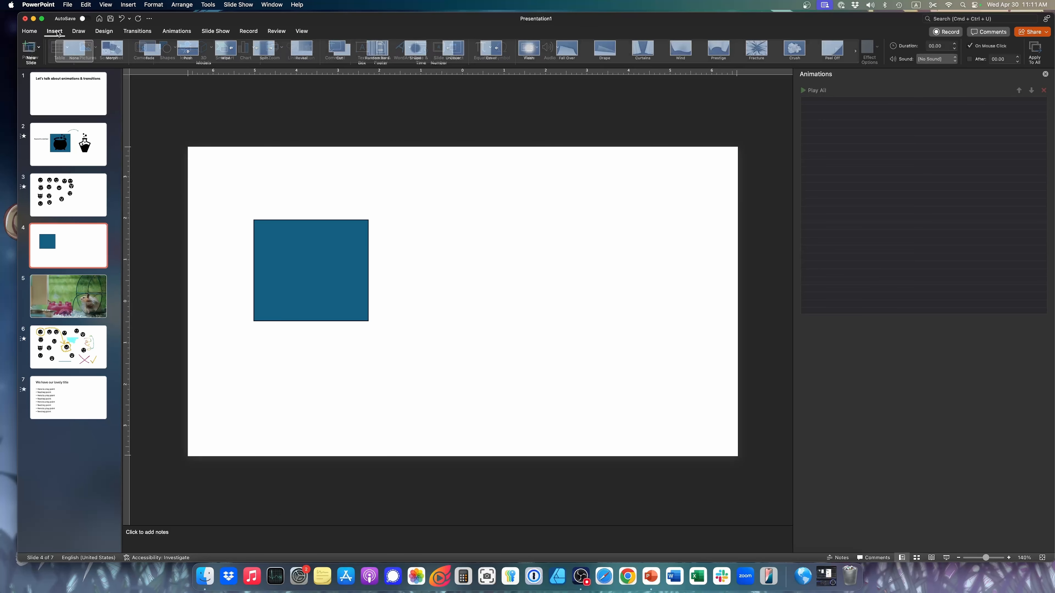
click(306, 256)
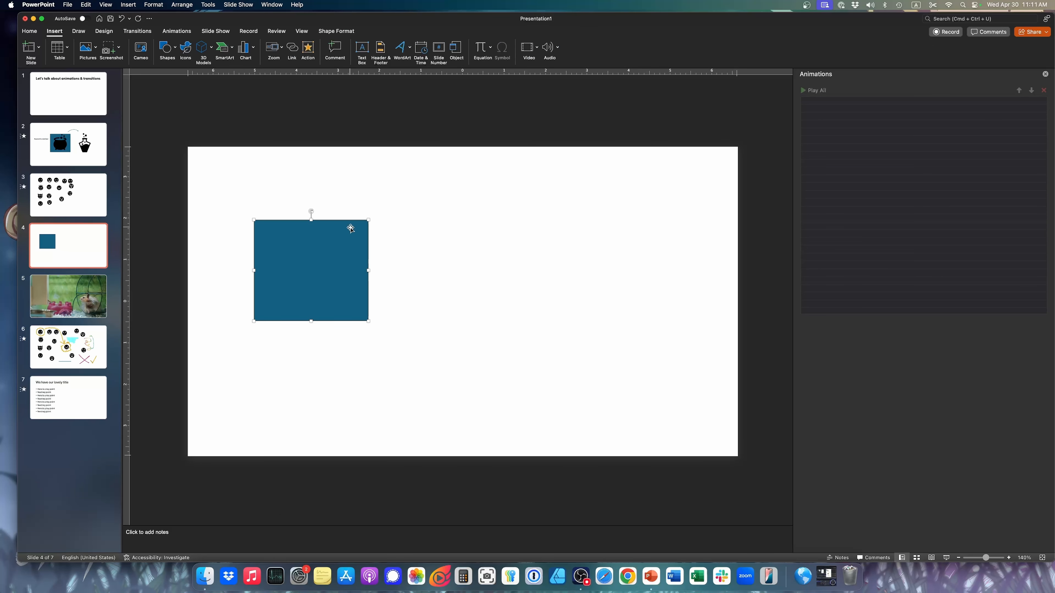
click(184, 36)
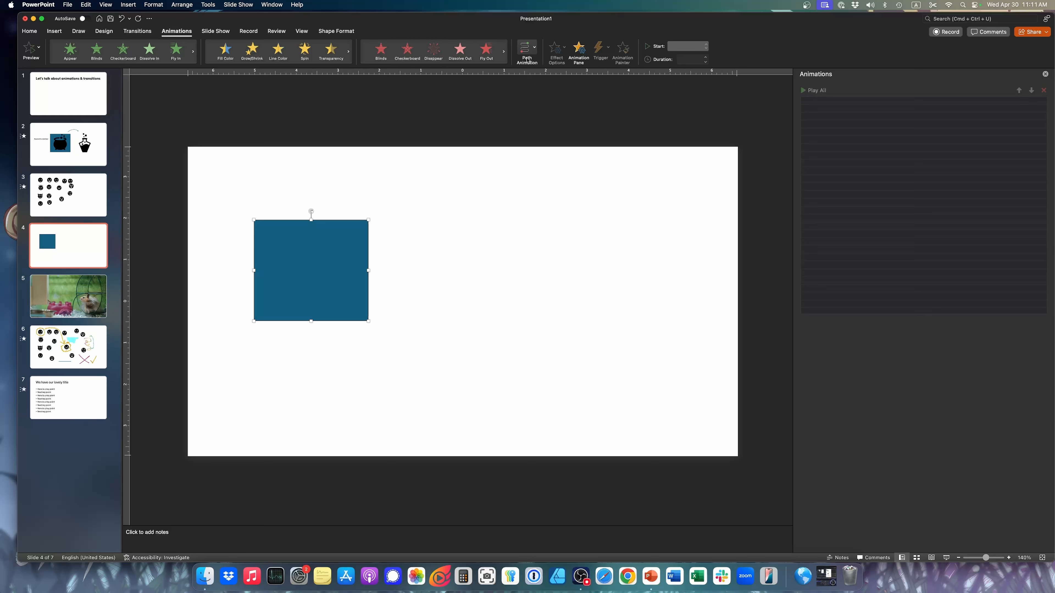
click(534, 51)
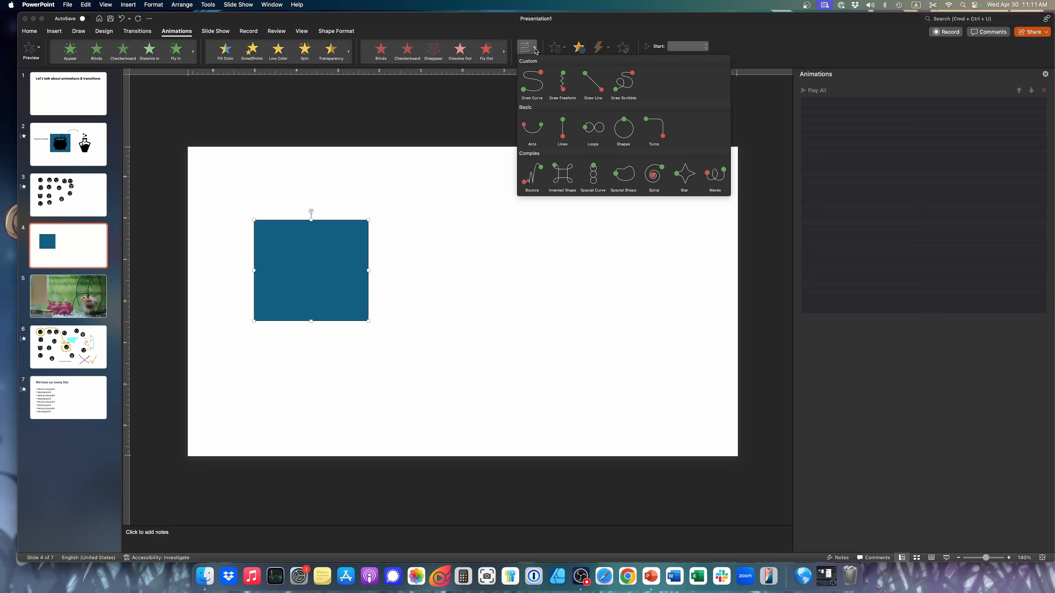
click(536, 49)
click(535, 50)
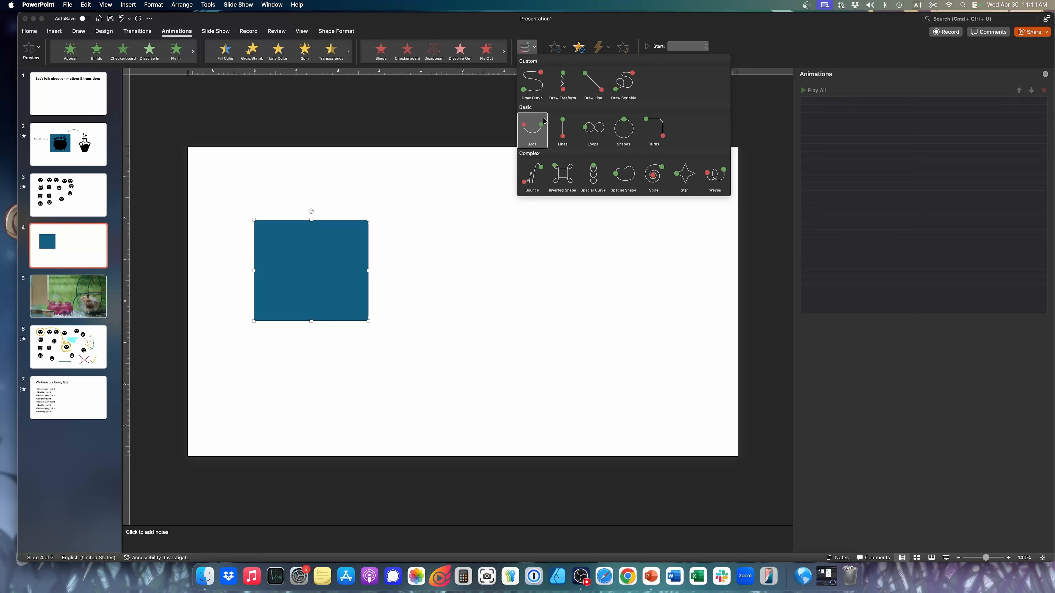
click(373, 160)
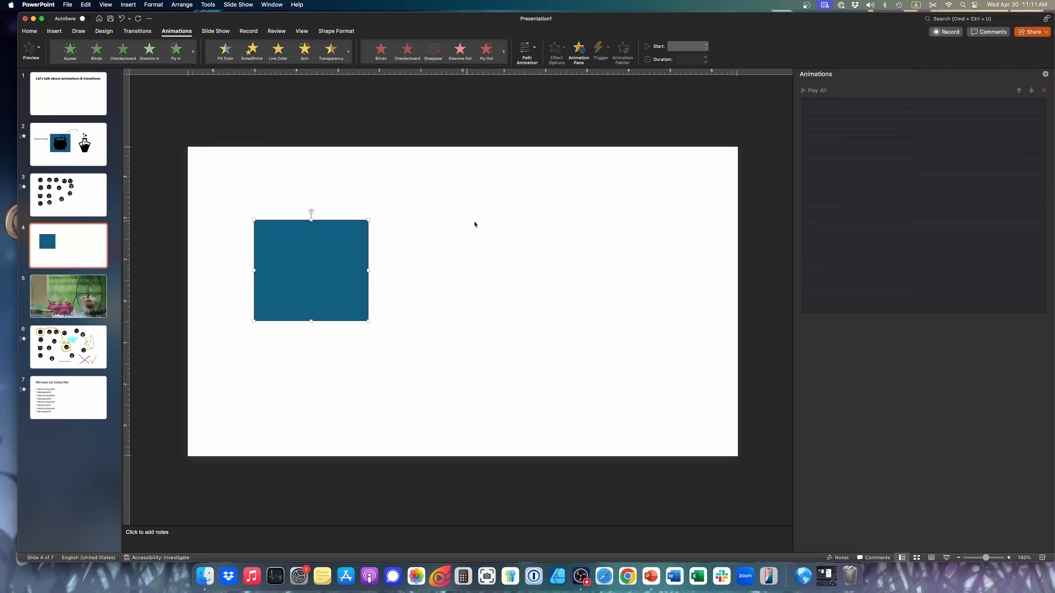
click(278, 66)
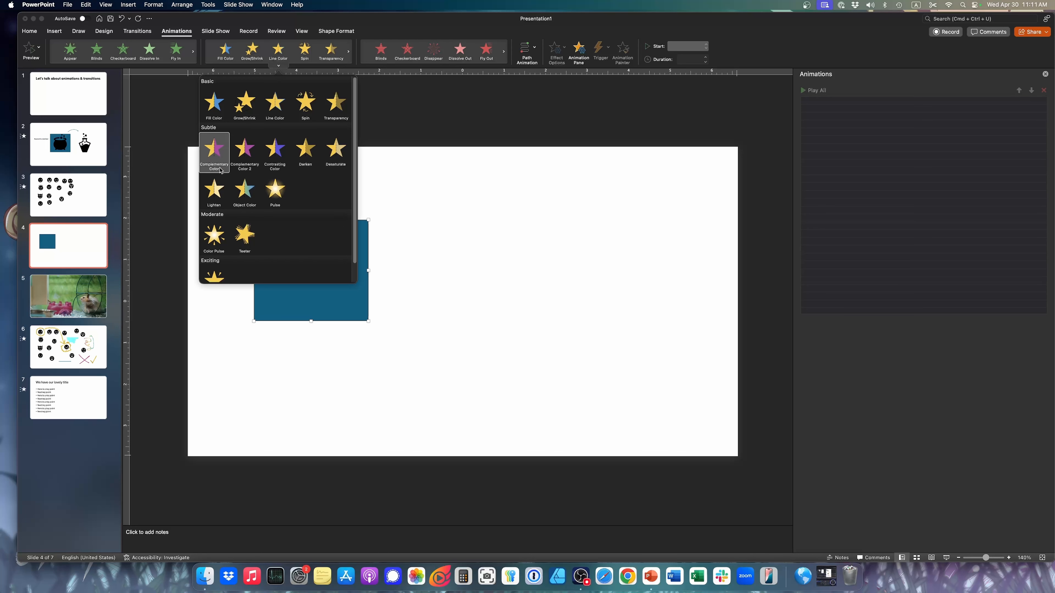
scroll(248, 229, down, 2)
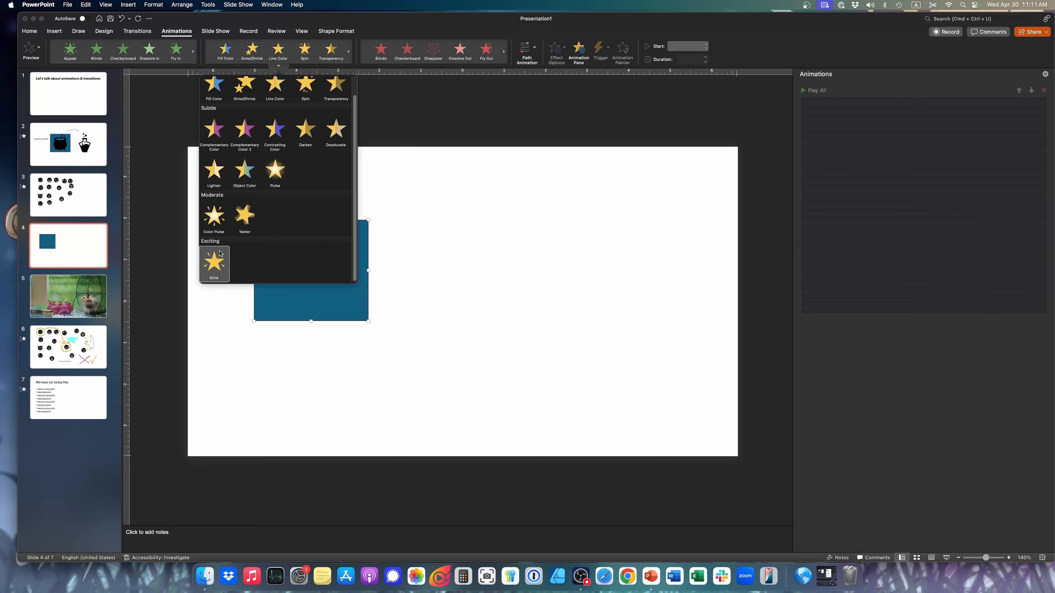
click(440, 145)
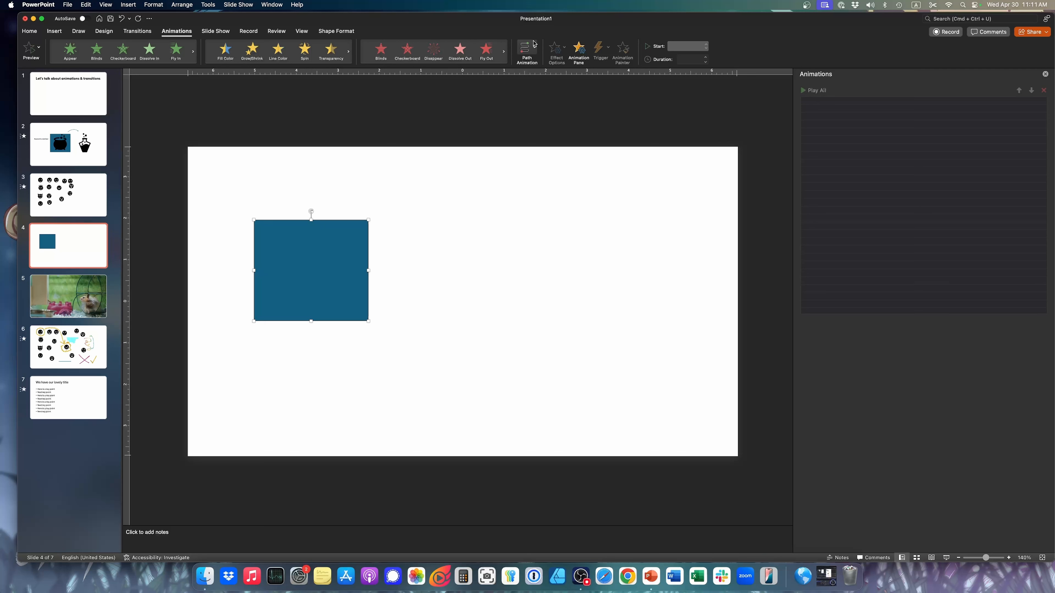
Draw a straight horizontal motion path for the blue rectangle toward the right half of the slide, then undo it
click(532, 49)
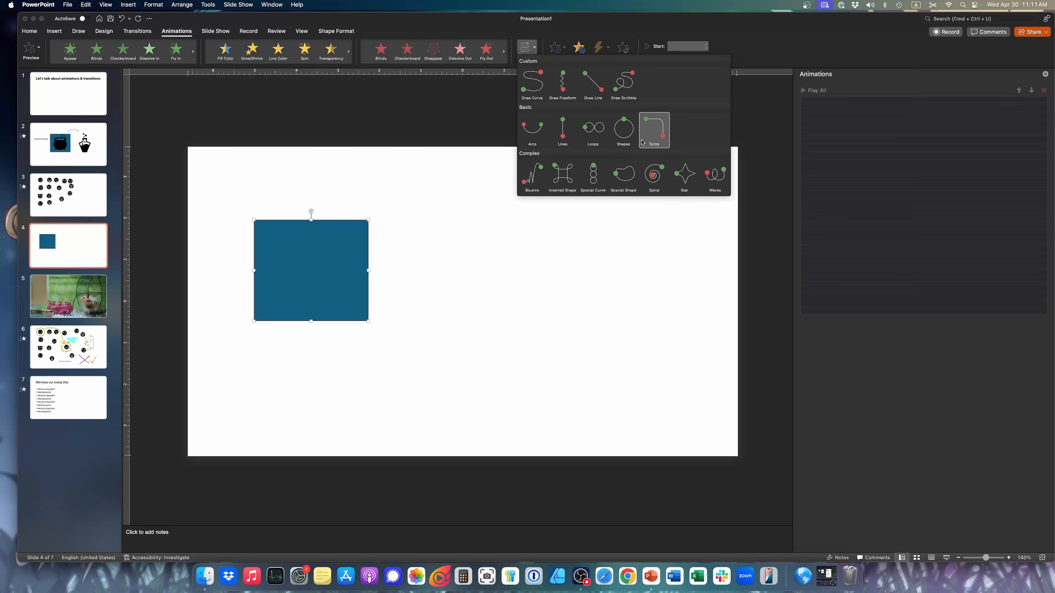
click(593, 83)
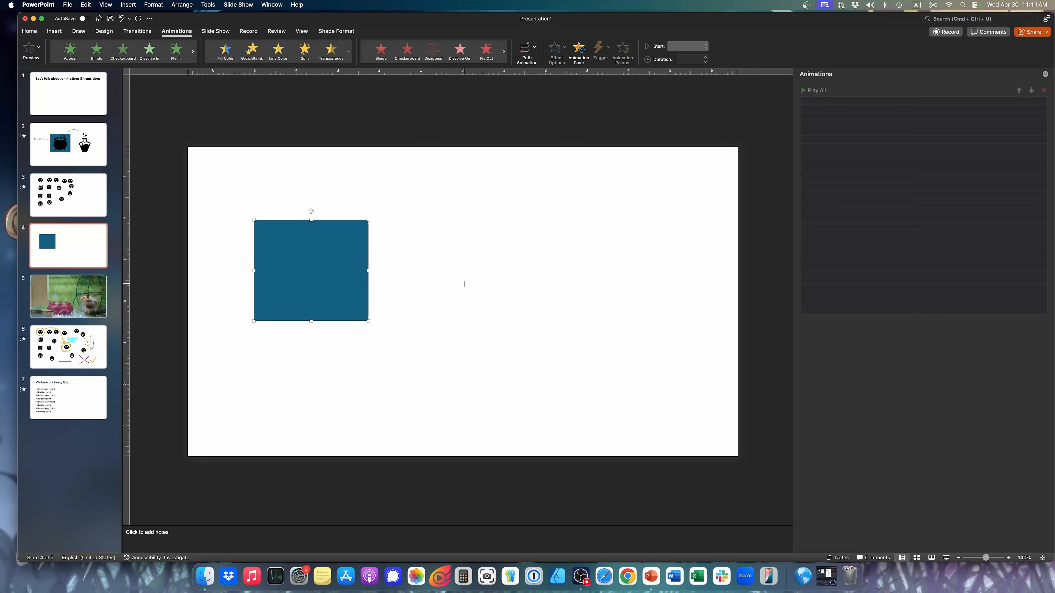
drag(329, 272, 535, 274)
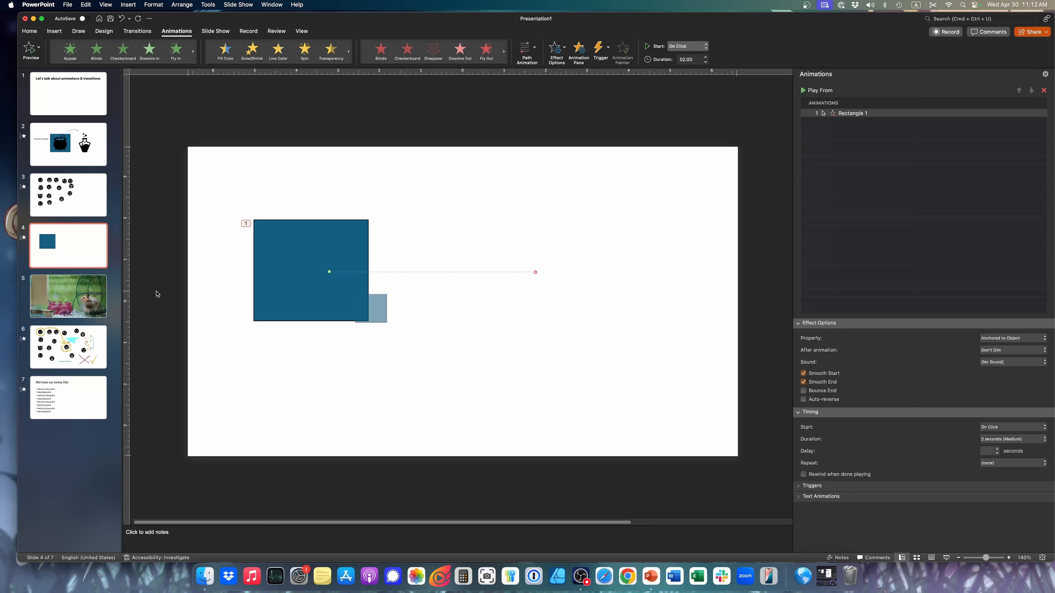
click(535, 49)
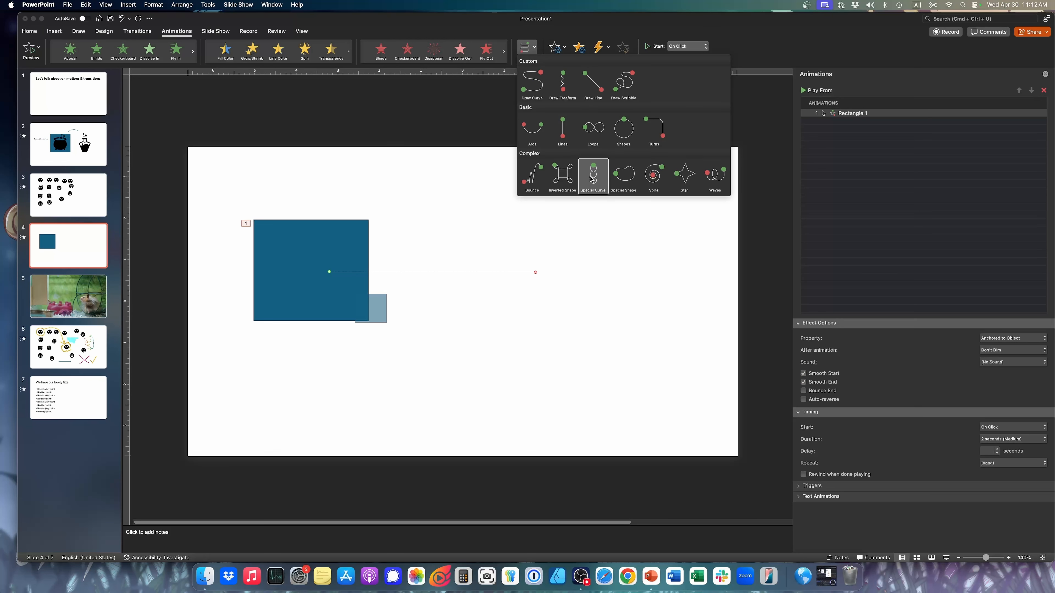
click(469, 224)
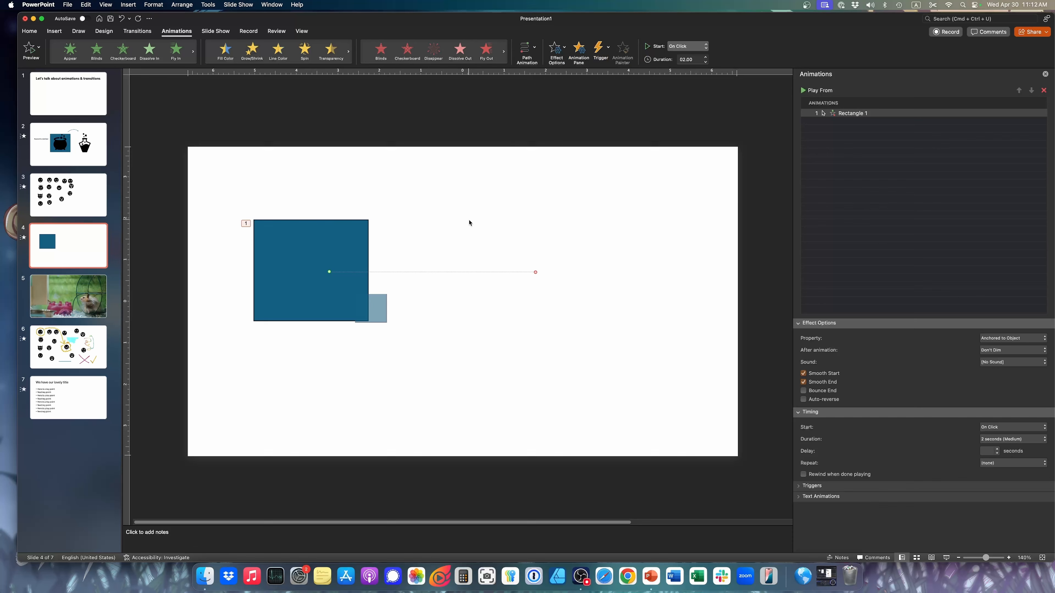
key(super+z)
Apply the Inverted Shape path animation to the blue rectangle, enlarge the path across the slide and preview it
click(297, 302)
click(527, 47)
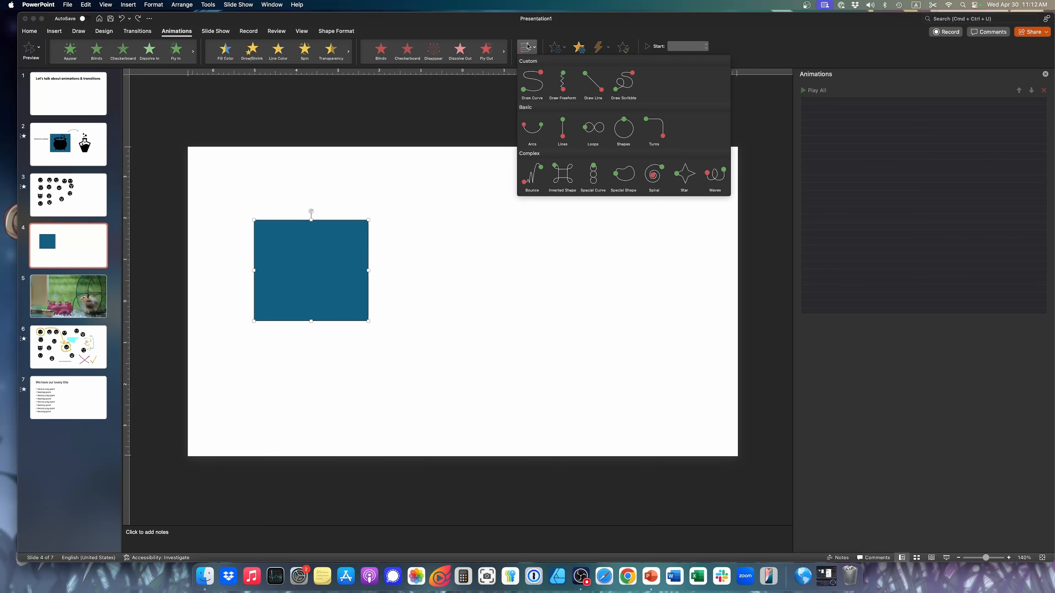
click(562, 175)
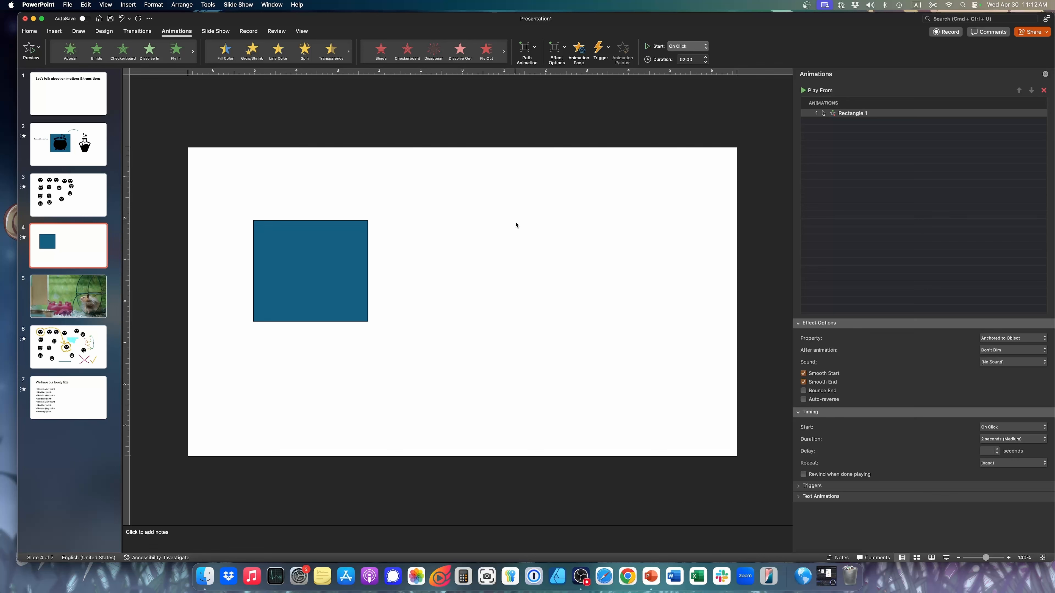
drag(447, 347, 658, 422)
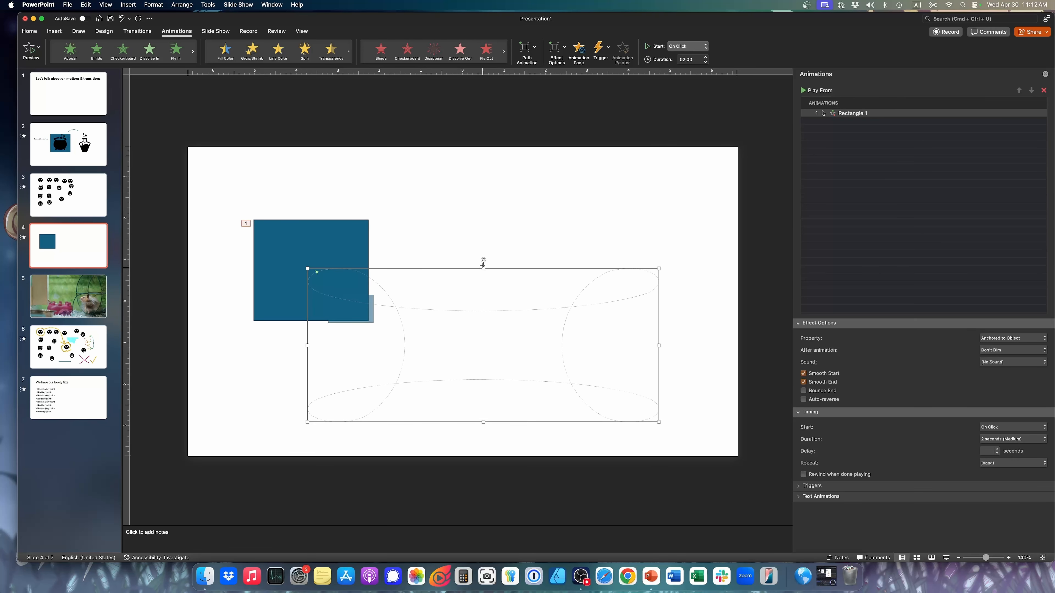
drag(483, 269, 487, 205)
click(29, 52)
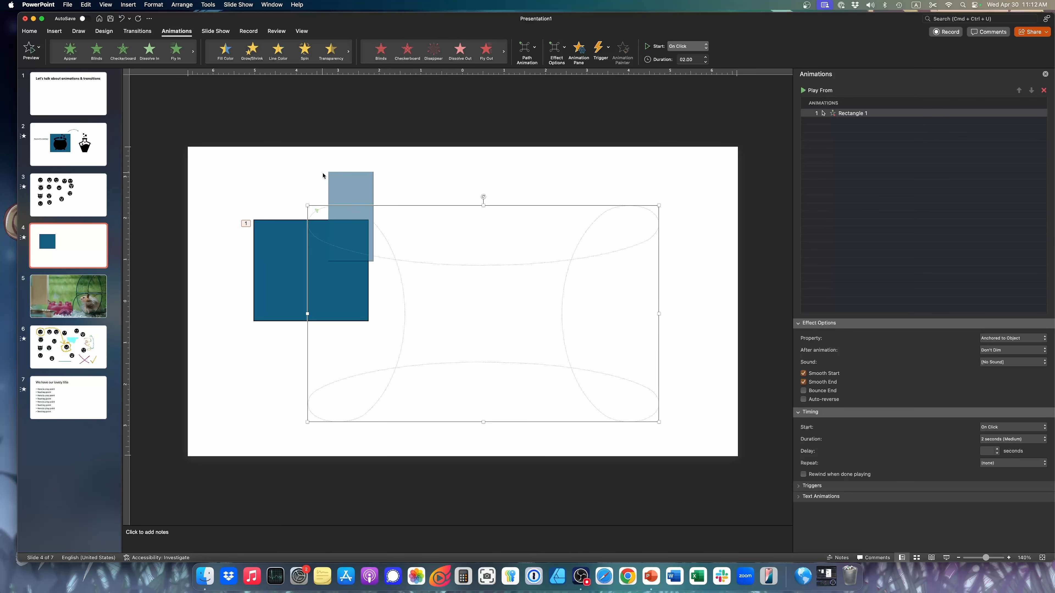
Check the path animation's effect options and delete the animation from the blue rectangle
click(563, 50)
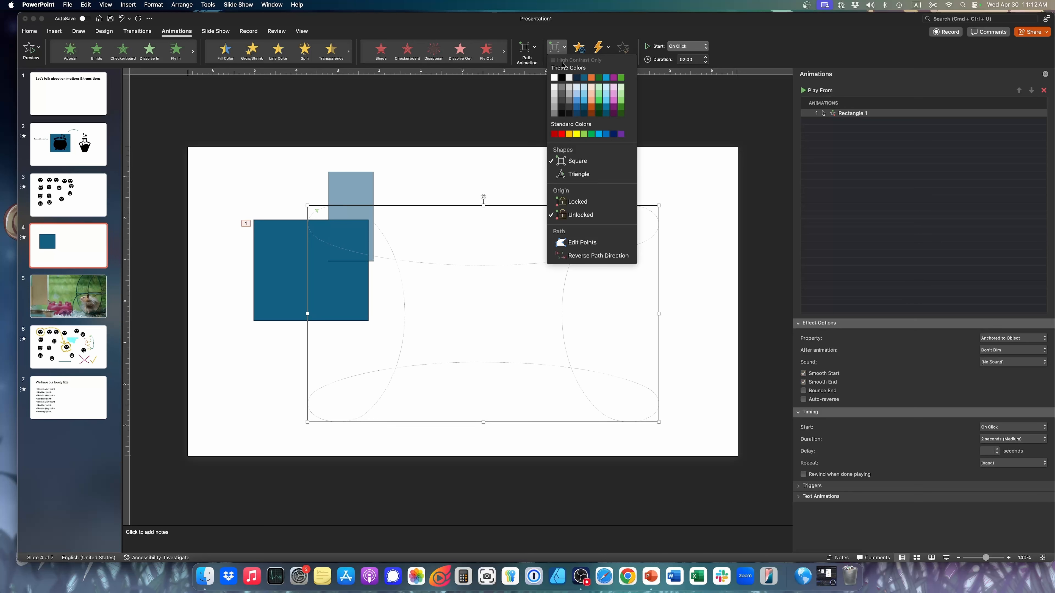
click(490, 126)
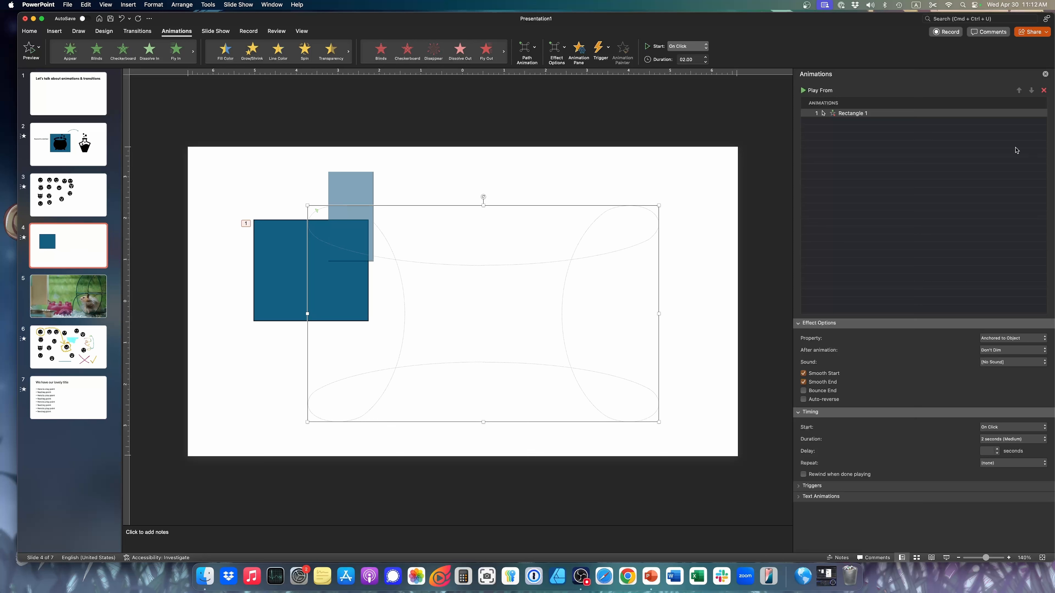
click(965, 113)
click(1043, 90)
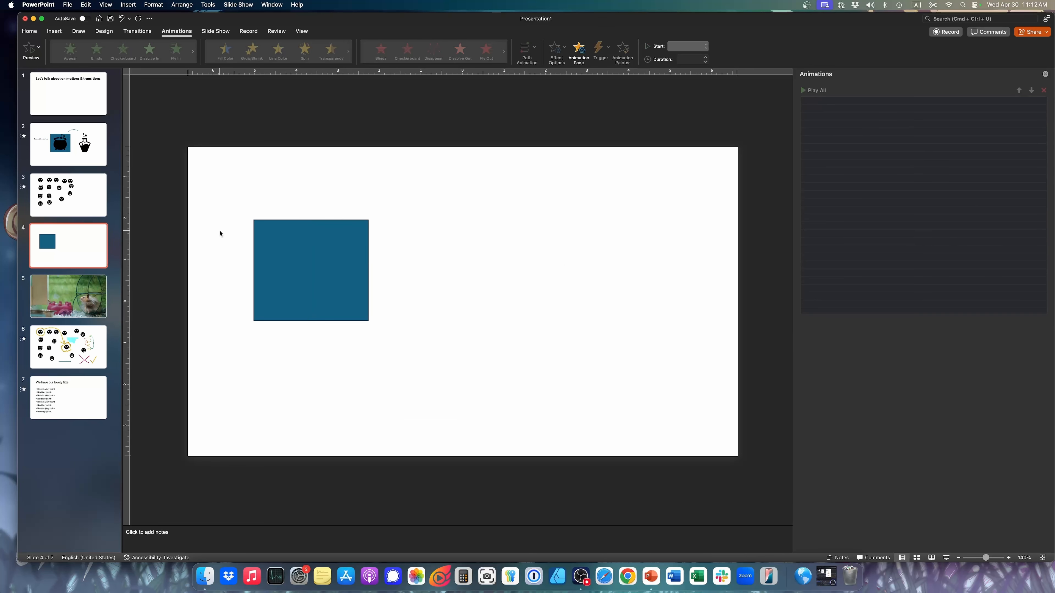
Duplicate slide 4 and move the blue rectangle on the copy to the lower right area of the slide
right_click(97, 241)
click(130, 300)
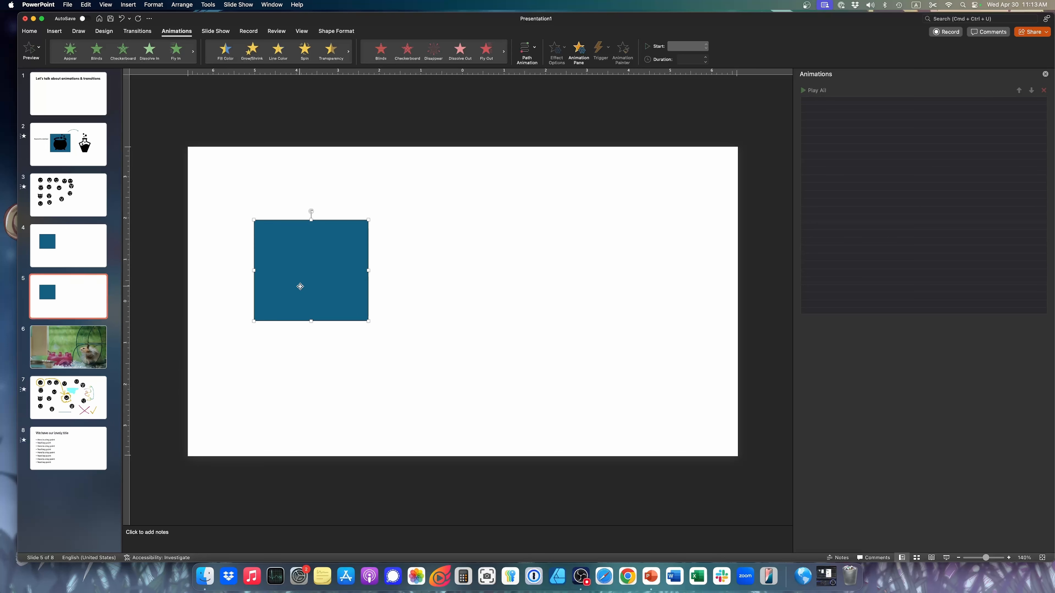
drag(299, 286, 596, 365)
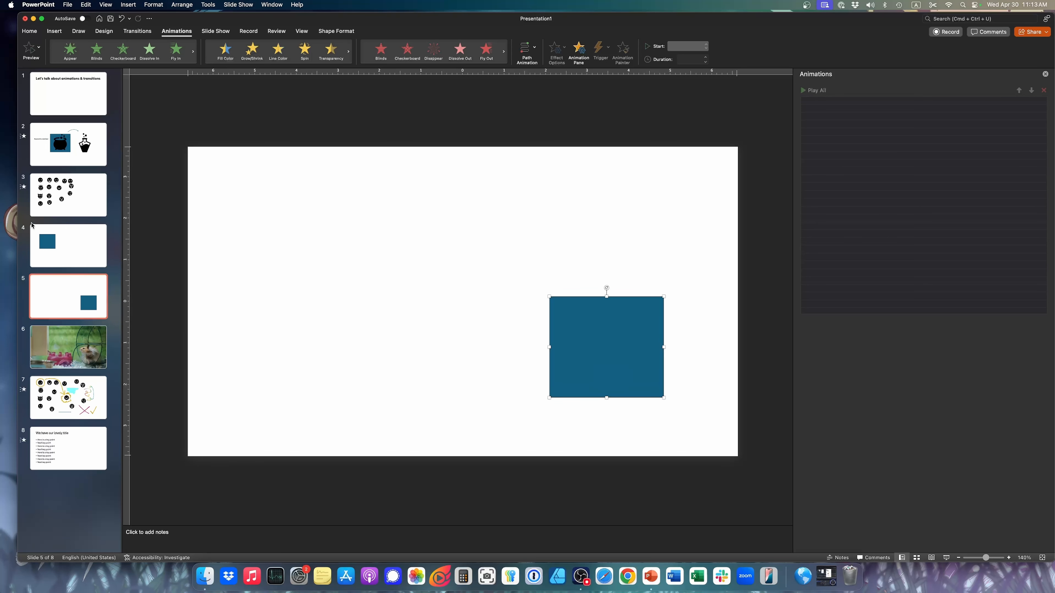
click(87, 249)
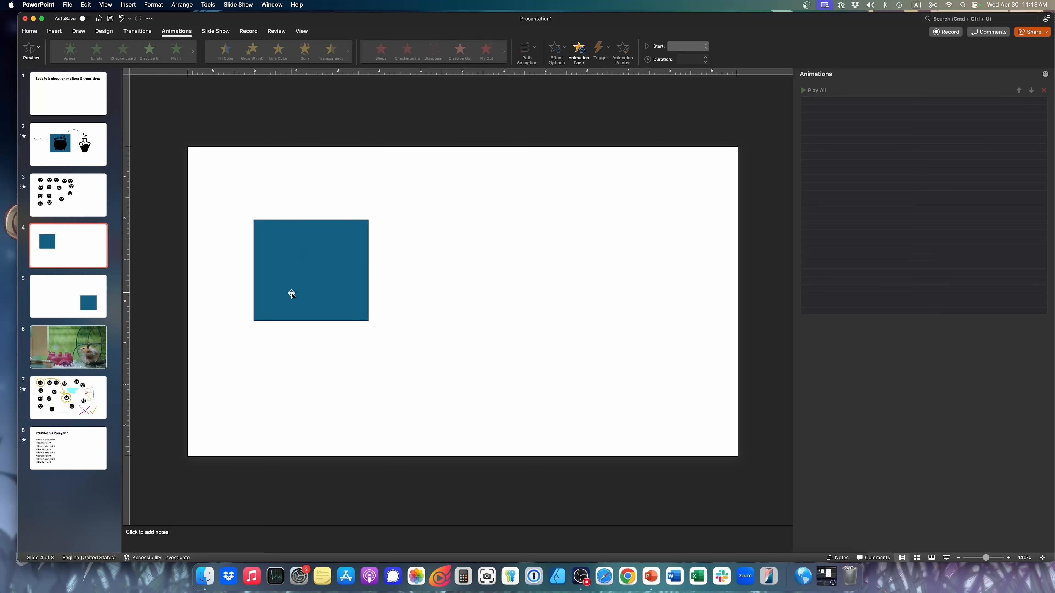
right_click(82, 243)
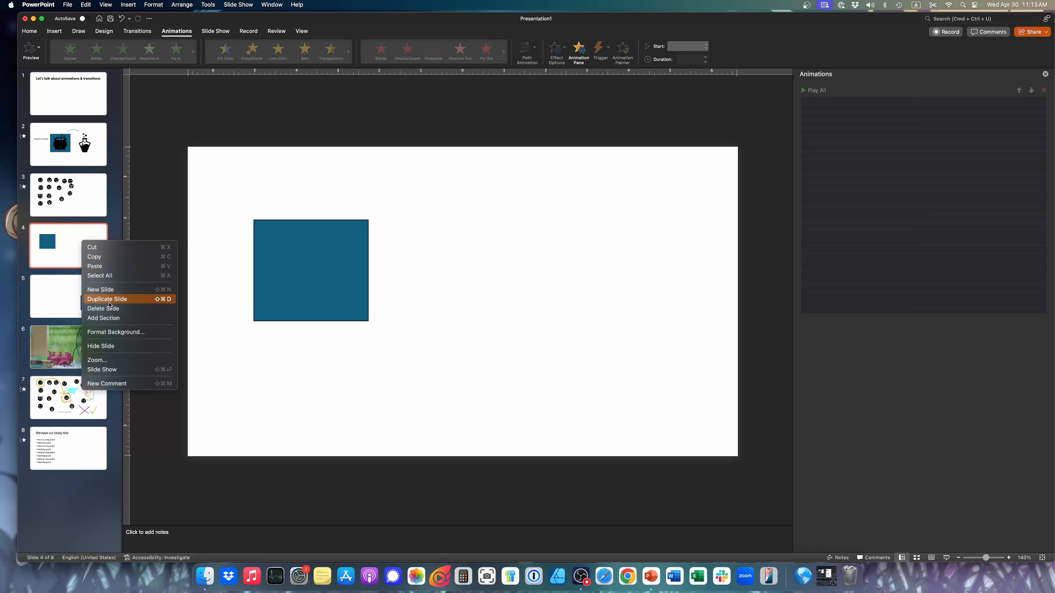
click(263, 258)
click(61, 289)
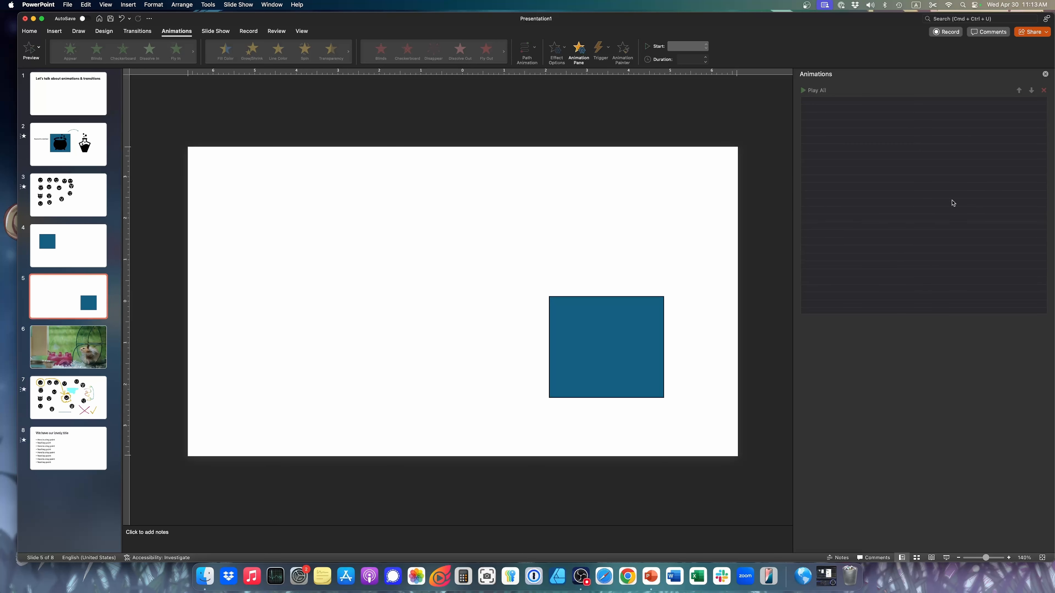
click(74, 252)
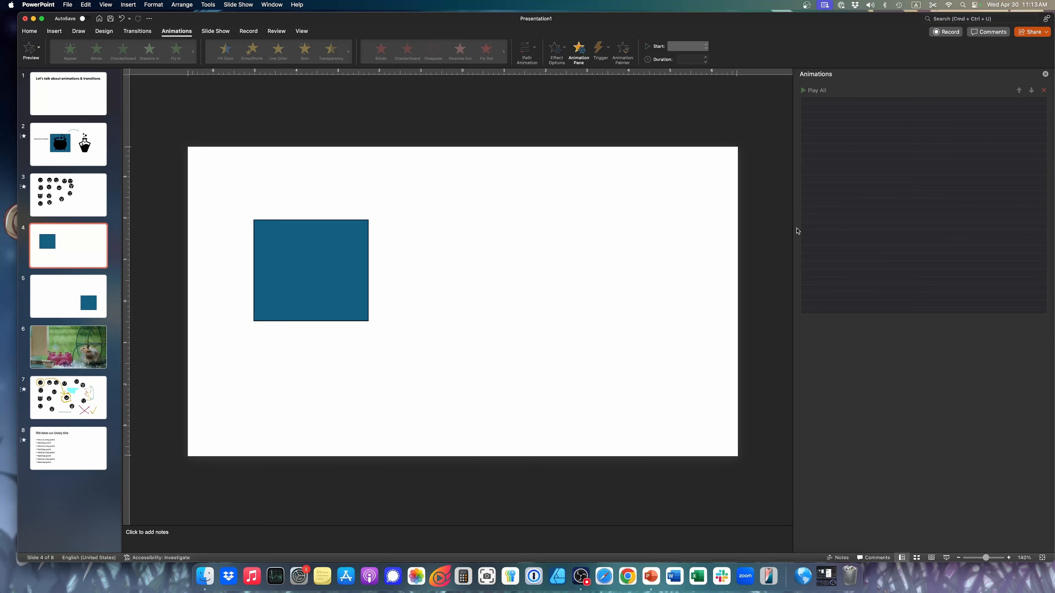
Apply the Morph transition to slide 5, the duplicate with the moved rectangle
click(87, 307)
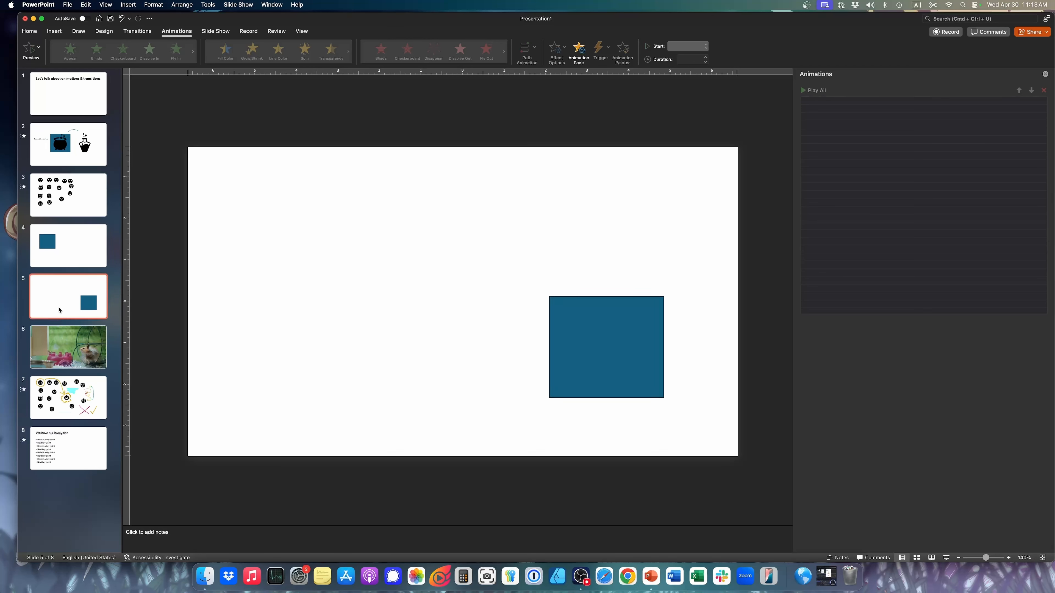
click(138, 34)
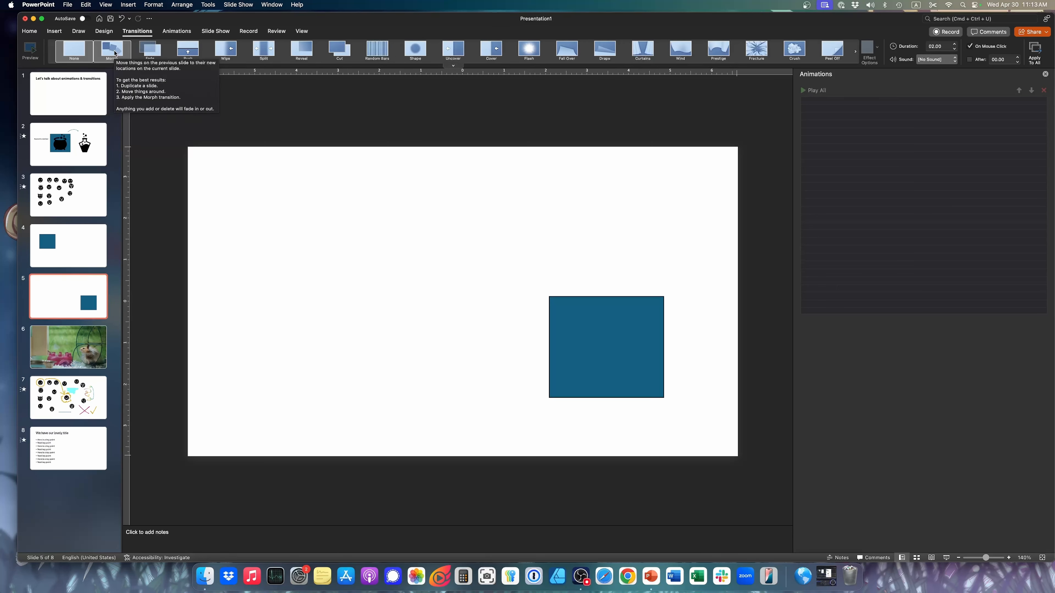
click(115, 53)
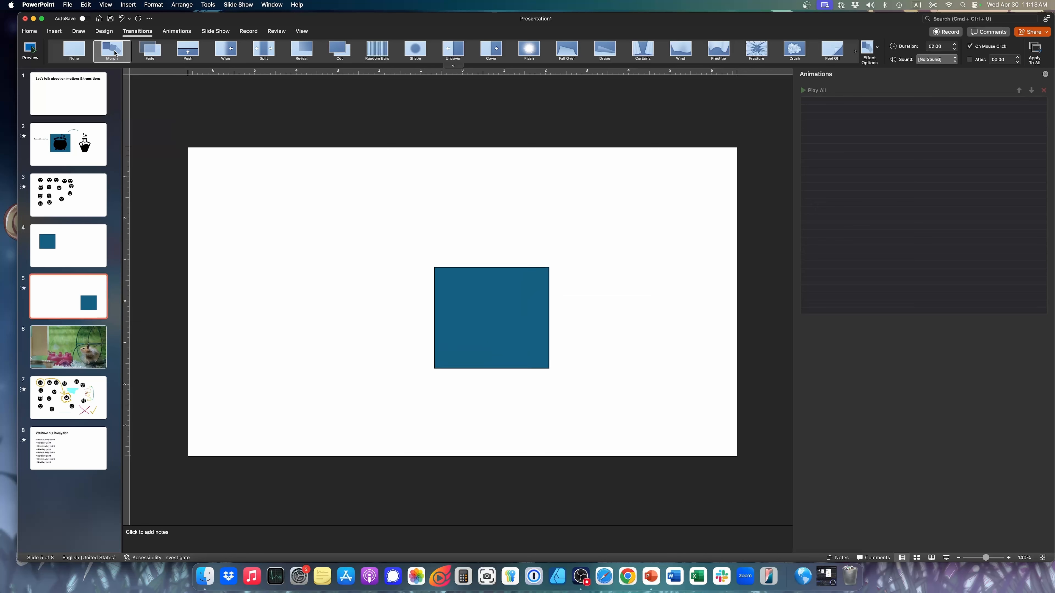
Play the slide show from slide 4 through the Morph transition into slide 5 and return to editing
click(49, 251)
click(947, 558)
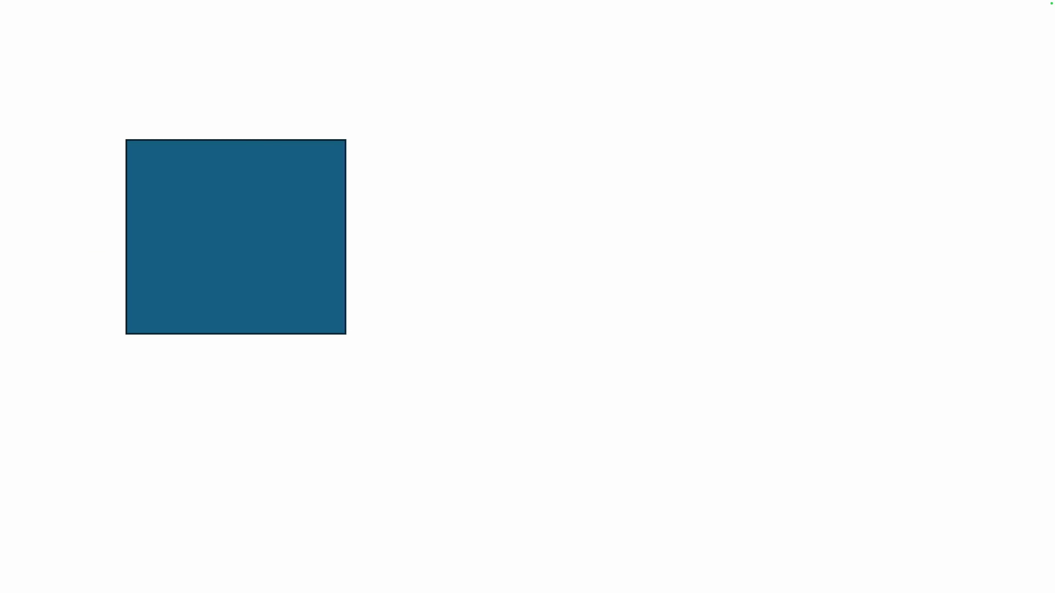
key(Right)
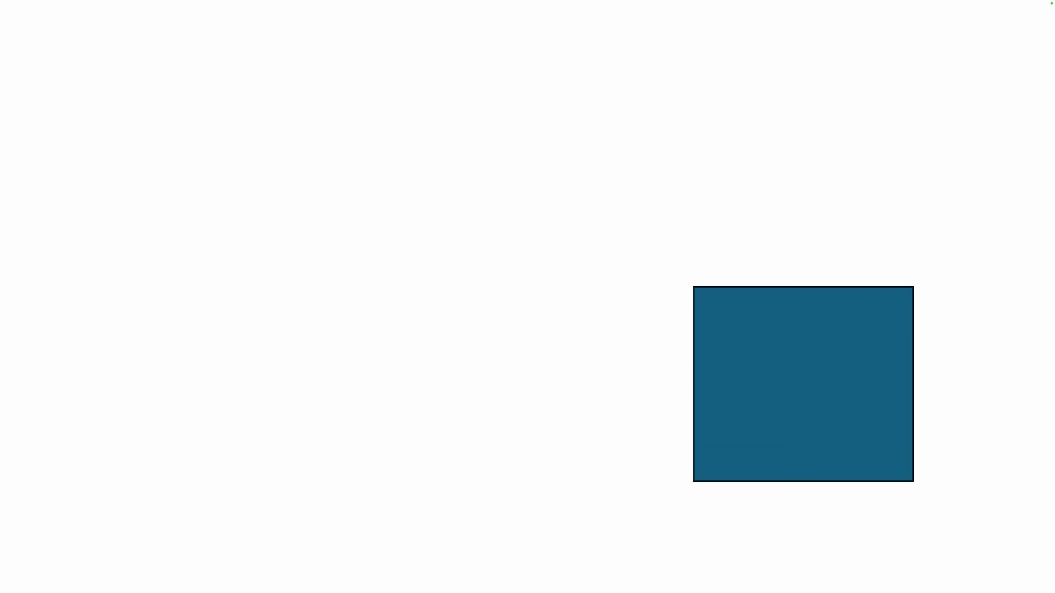
key(Escape)
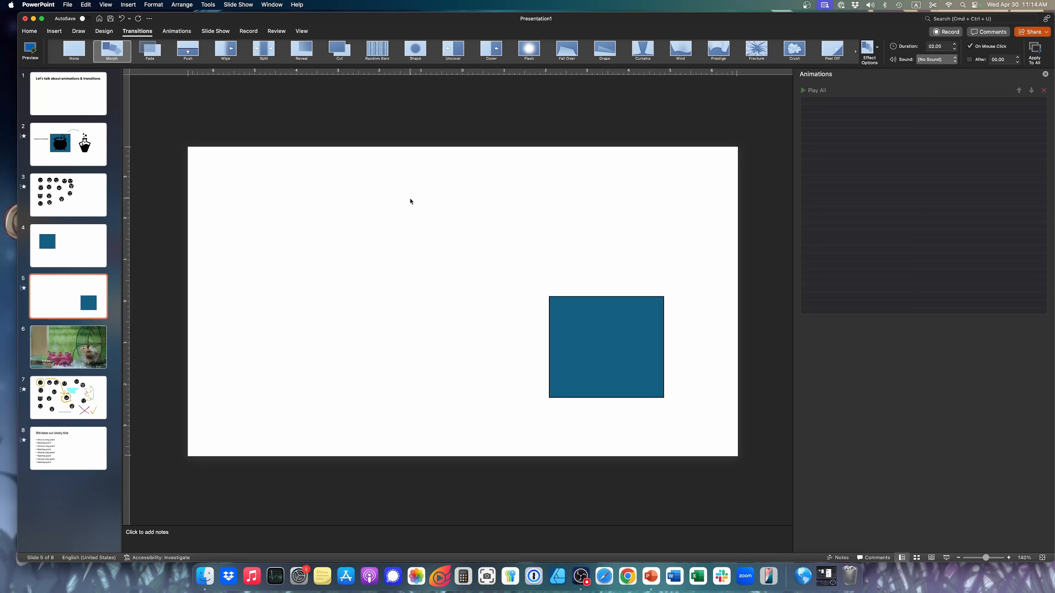
Reshape the rectangle on slide 5 into a wide, flat one about 1.04" high and 4.37" wide
click(70, 259)
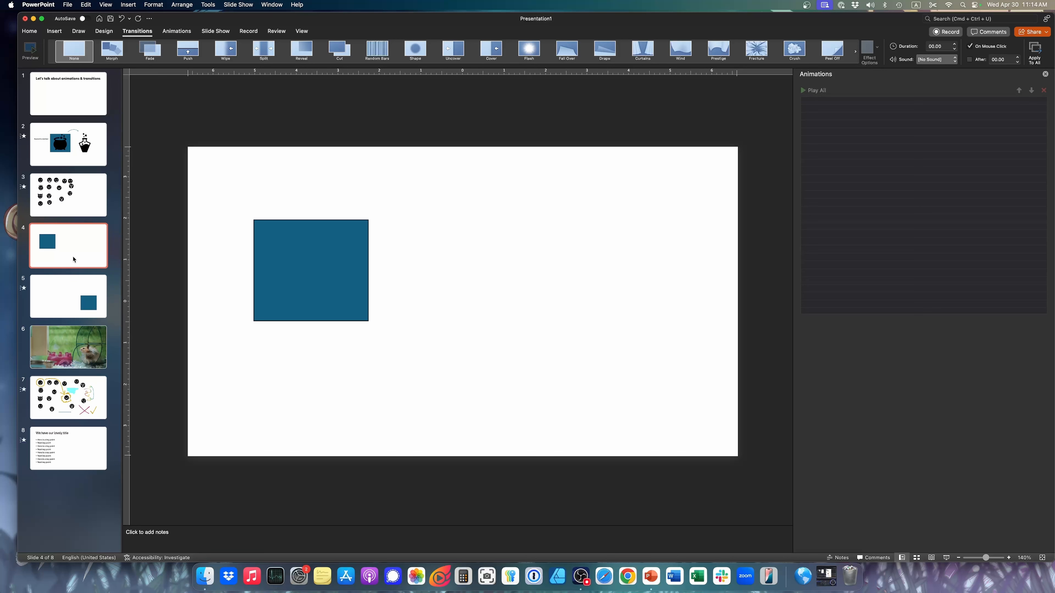
click(70, 296)
click(72, 253)
click(78, 298)
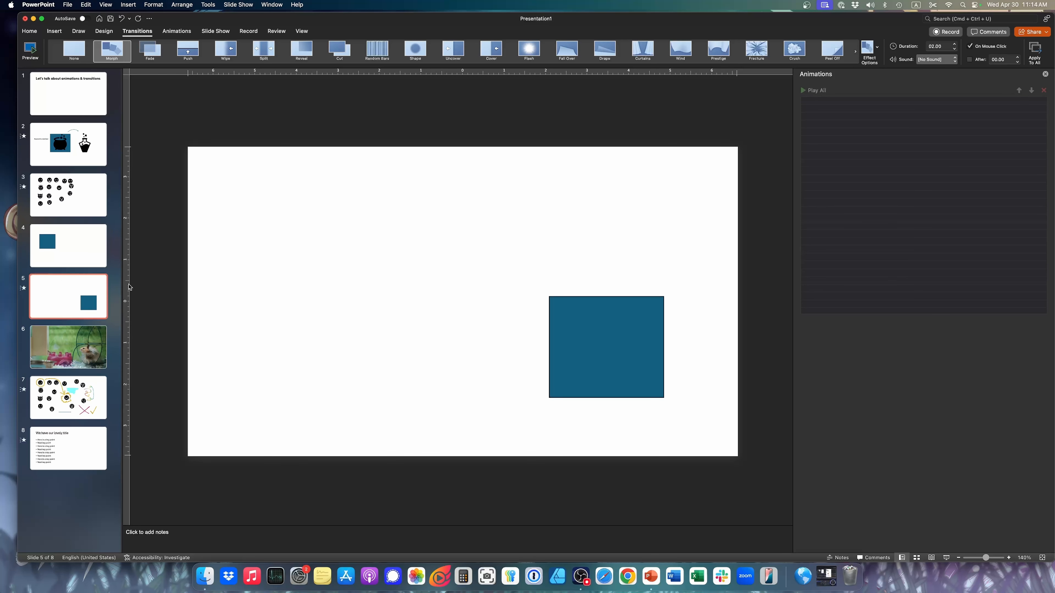
click(647, 341)
drag(549, 296, 484, 354)
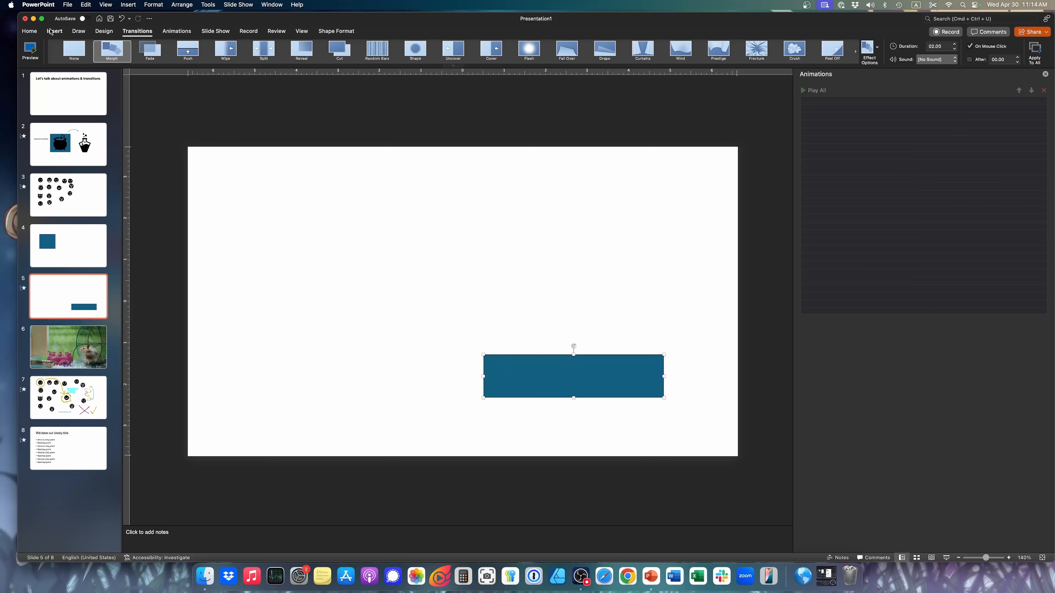
Fill the flattened rectangle on slide 5 with orange and deselect it
click(30, 34)
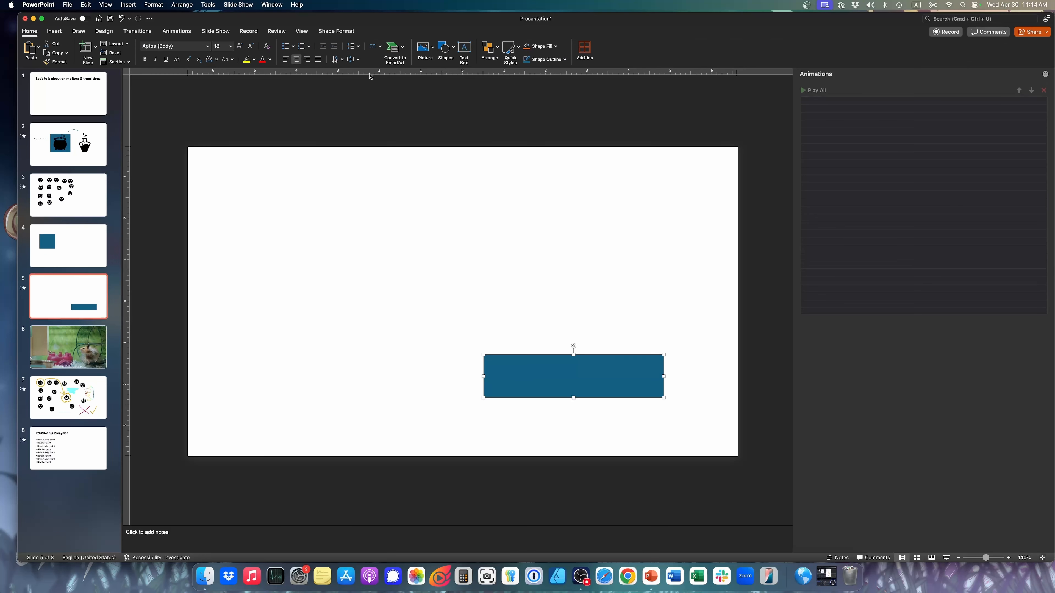
click(325, 33)
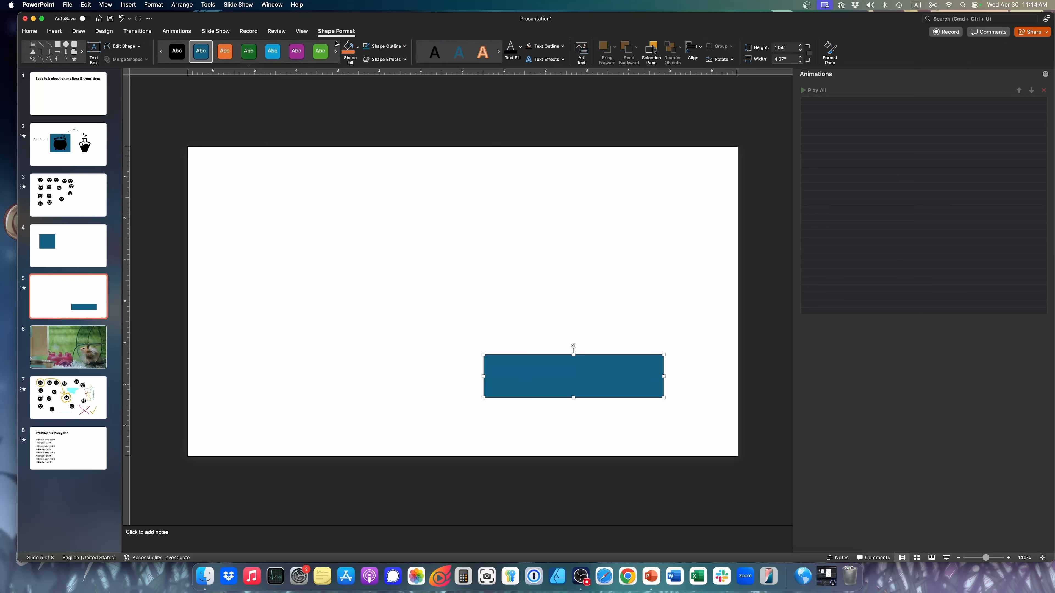
click(349, 49)
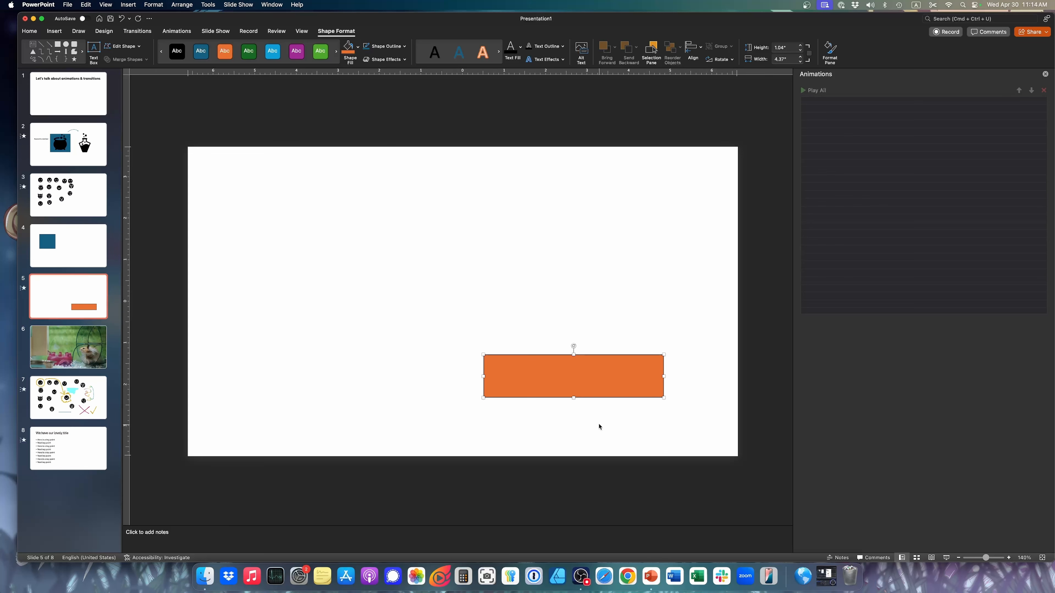
click(470, 283)
Start the slide show from slide 4 to play the morph into the orange rectangle
click(55, 248)
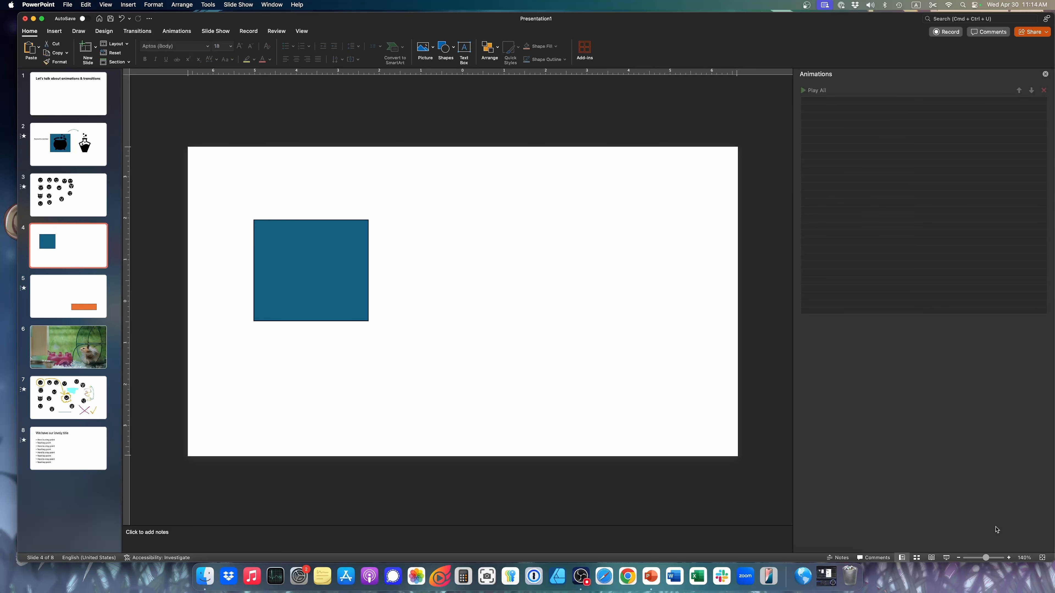
click(944, 558)
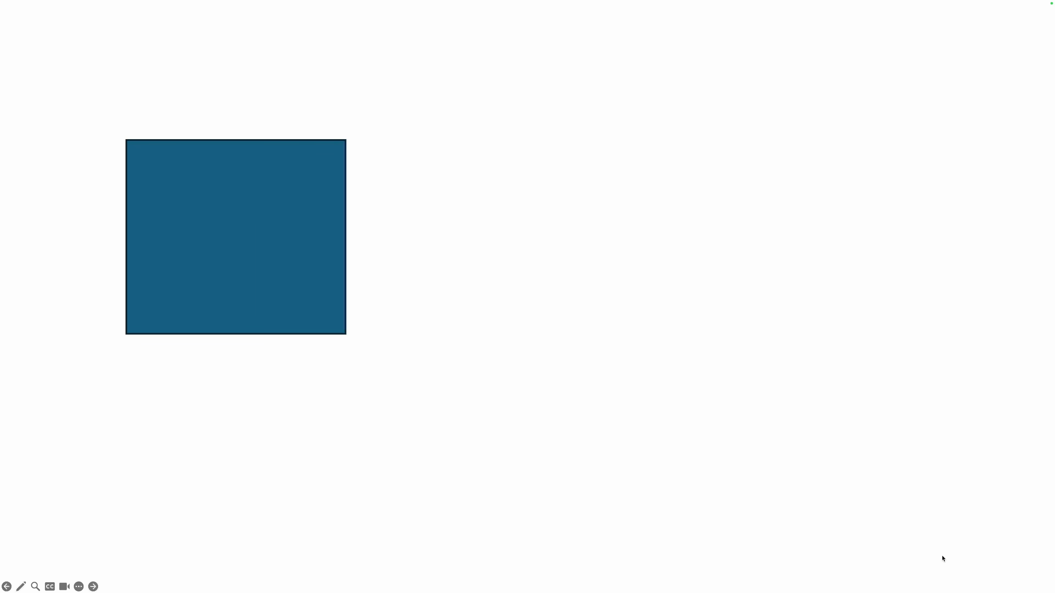
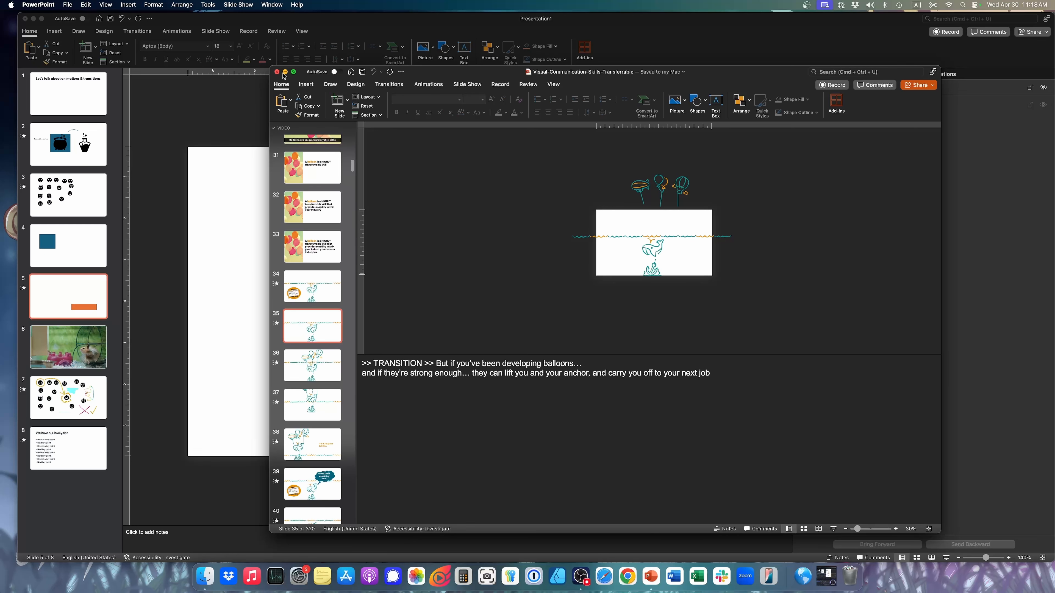
Minimize the Visual-Communication-Skills-Transferrable presentation and return to slide 5 of Presentation1 with its transition settings shown
click(285, 72)
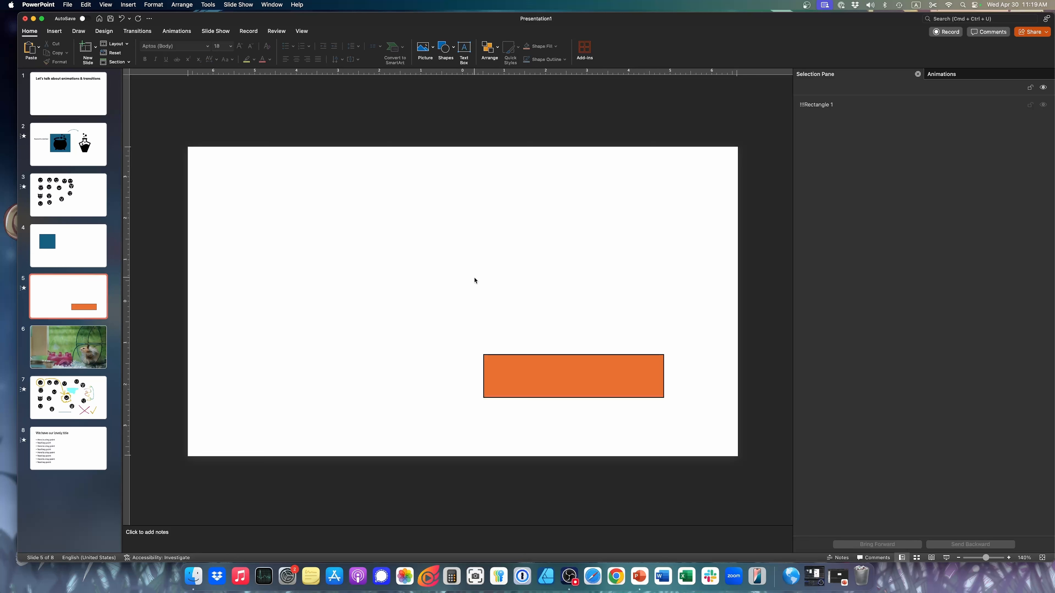
click(148, 32)
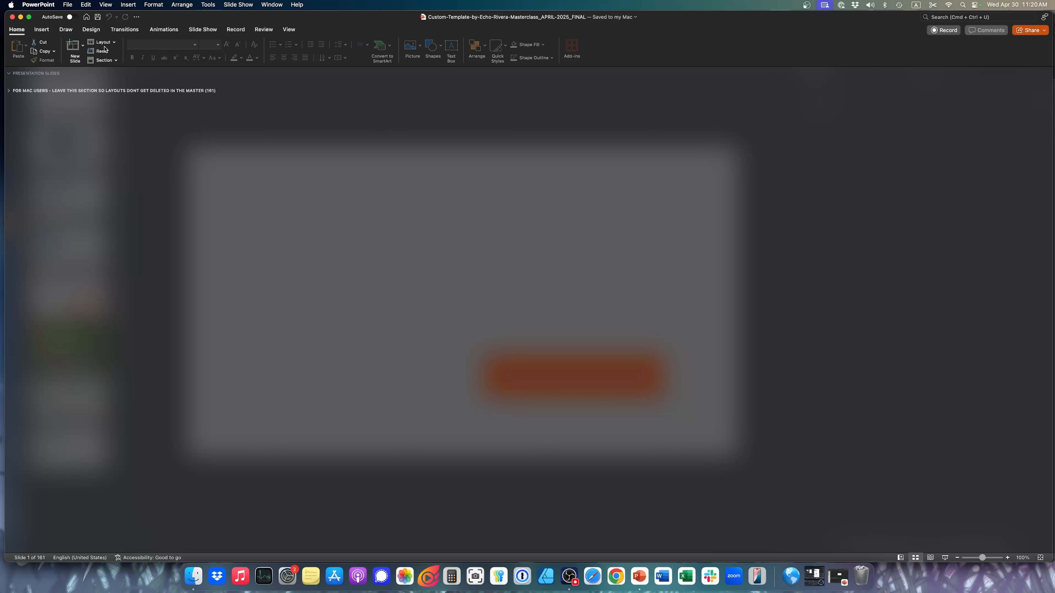
Browse the custom template's slide layouts and insert a new slide with the Standard Text (Short Title) layout from the Fast Layouts group
click(83, 47)
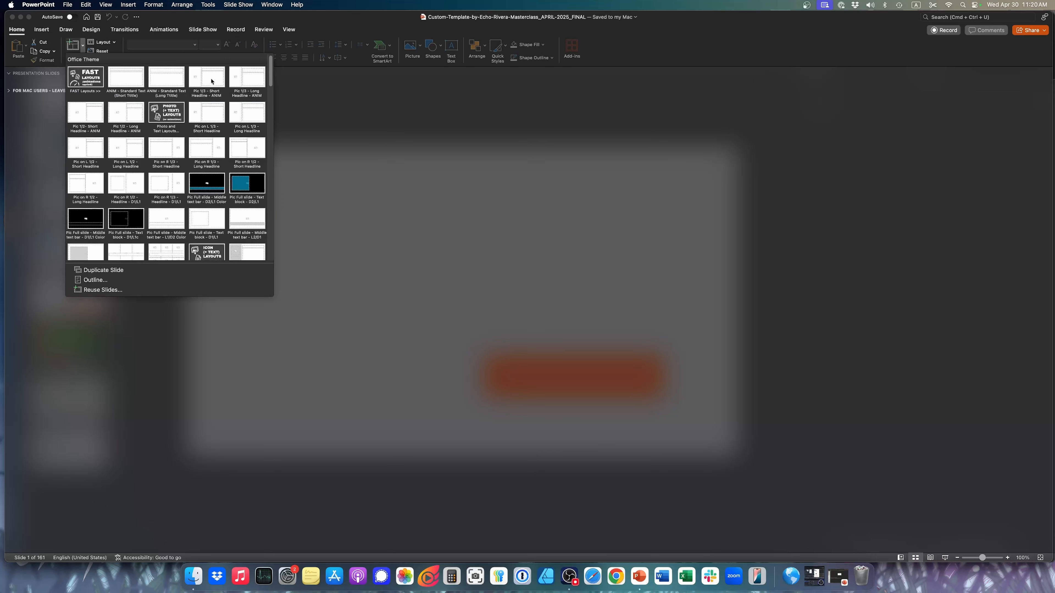
scroll(203, 212, down, 10)
scroll(204, 212, down, 10)
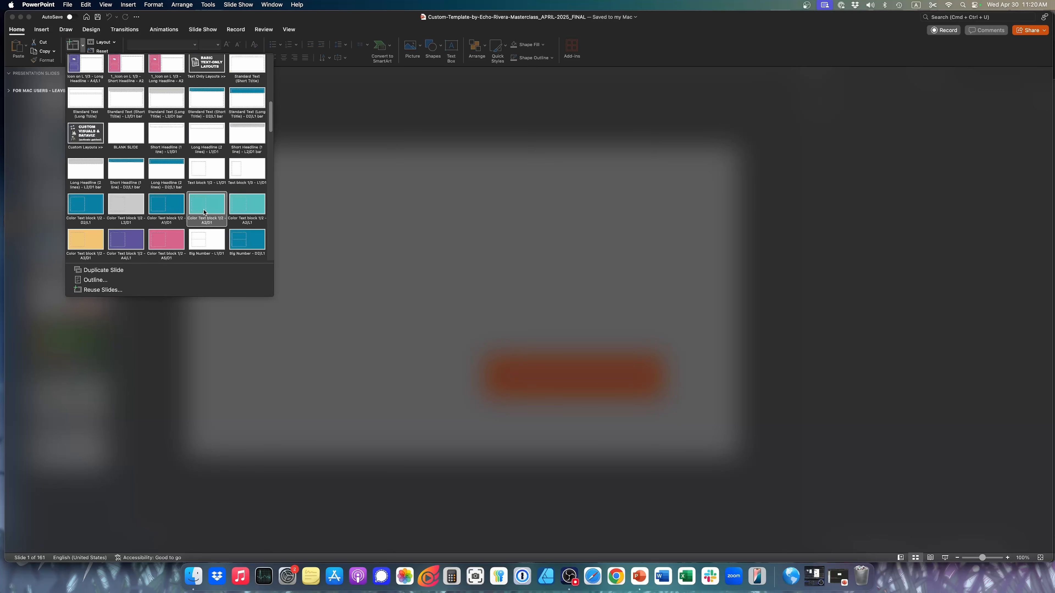
scroll(204, 212, up, 20)
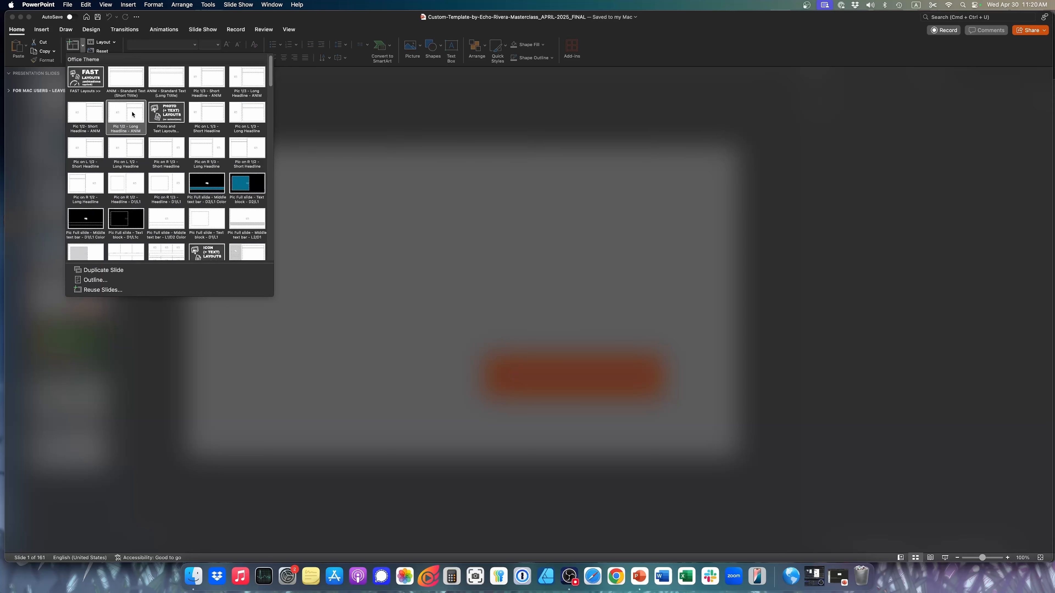
click(133, 82)
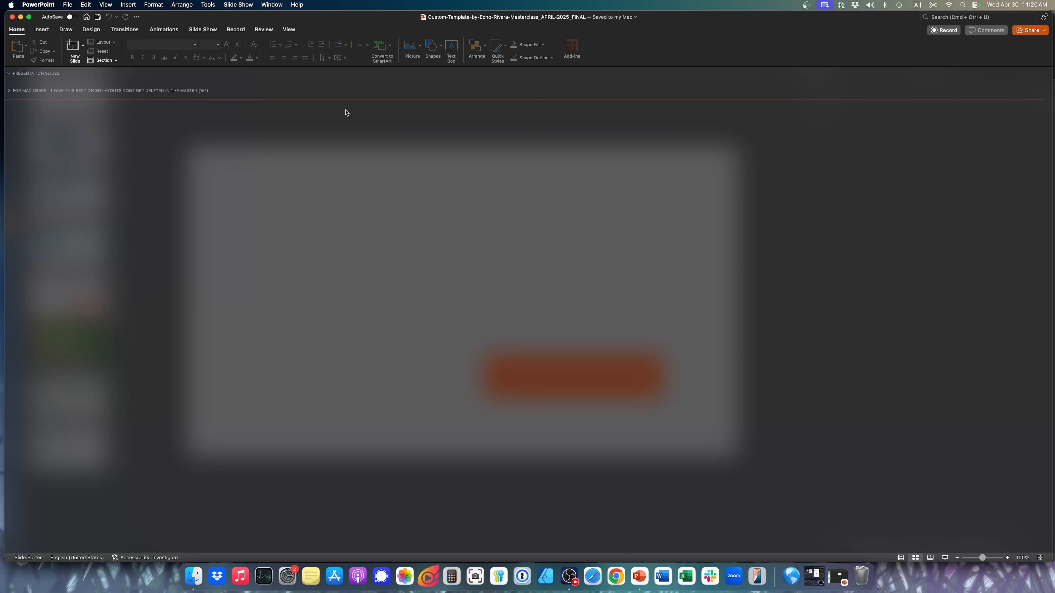
click(83, 45)
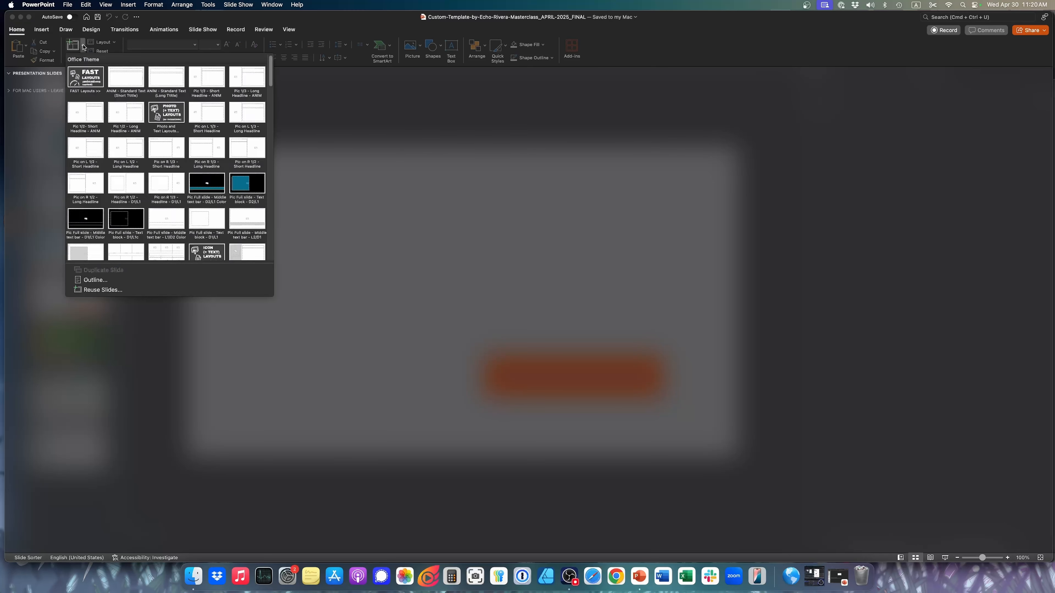
click(126, 77)
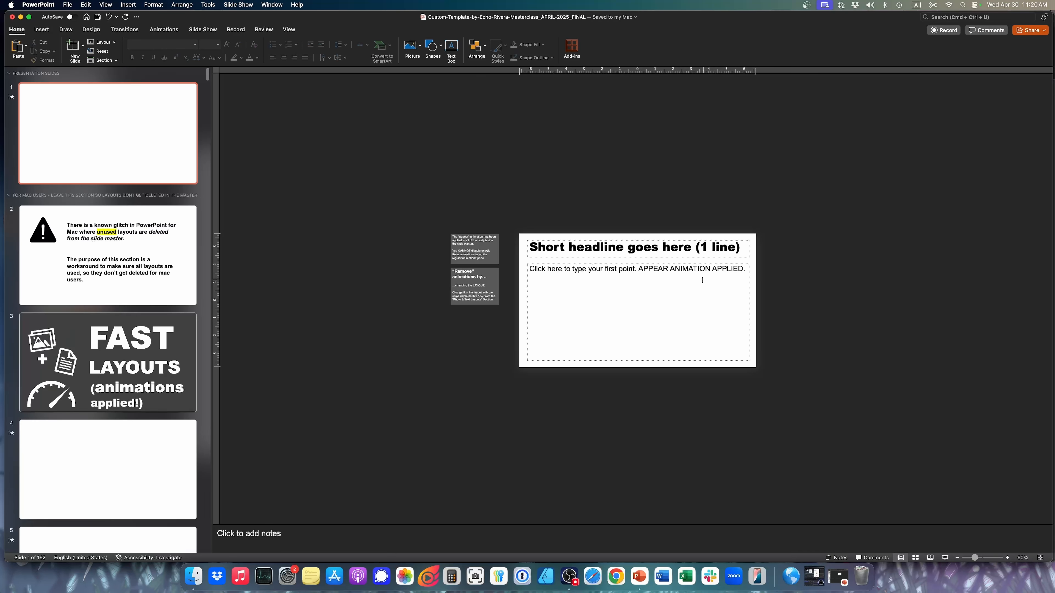
Collapse the section for Mac users, select the new slide 1 and enlarge it to 160%
click(75, 197)
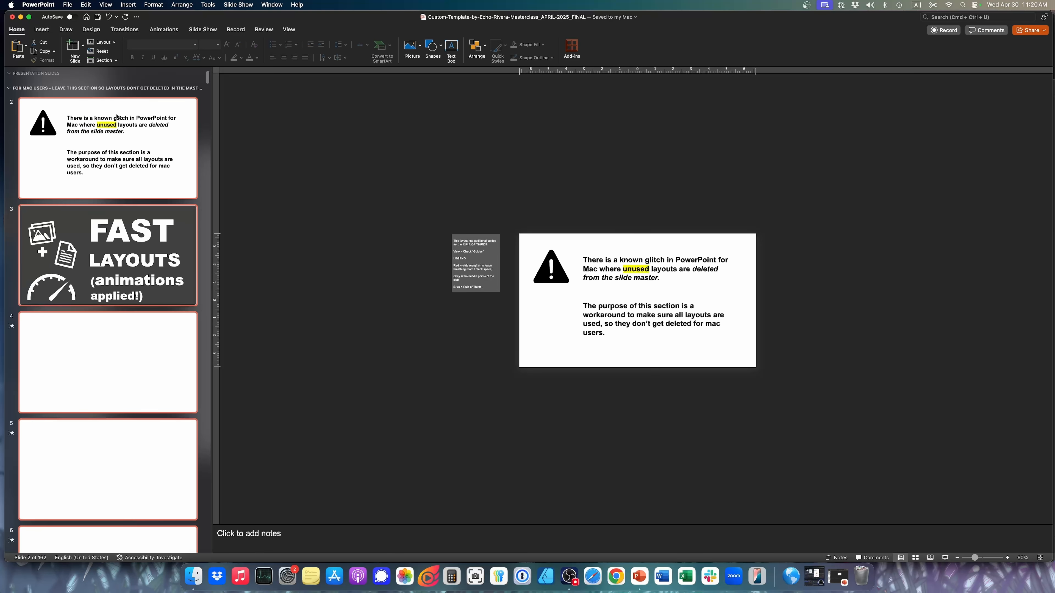
click(8, 88)
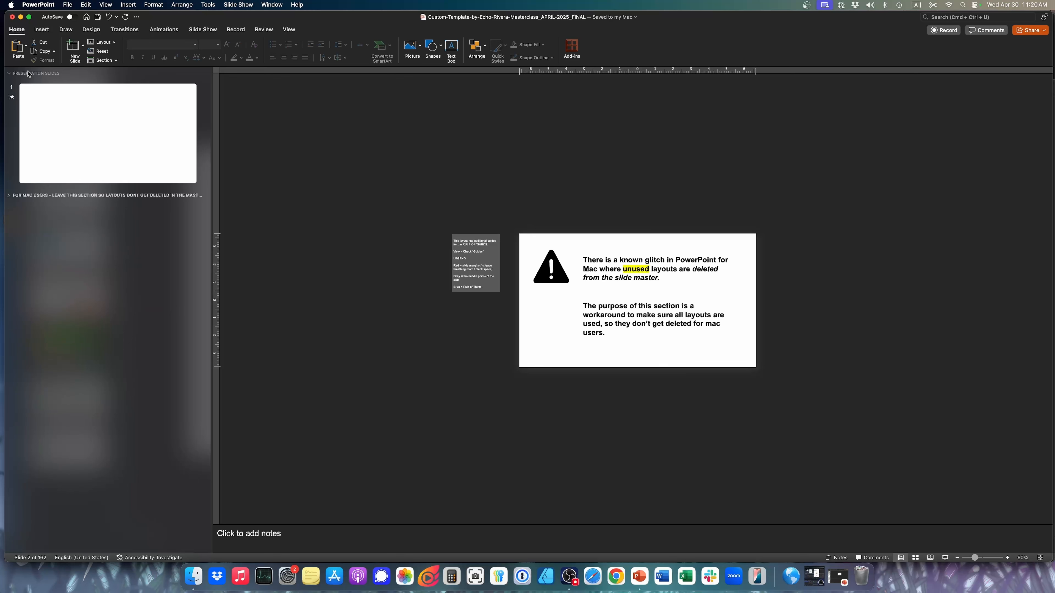
click(71, 122)
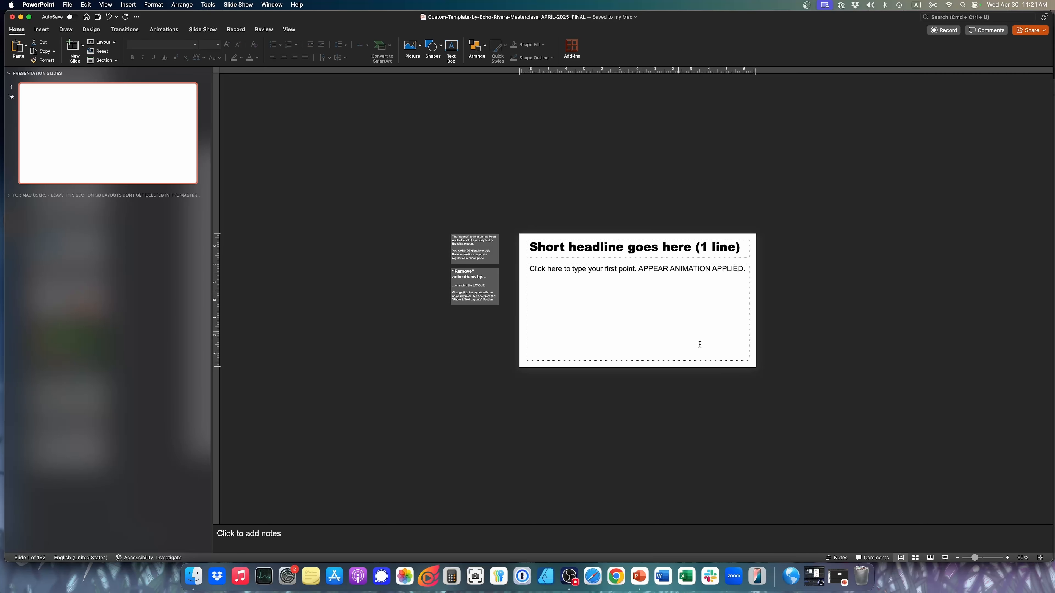
click(1010, 561)
click(1010, 561)
click(1008, 560)
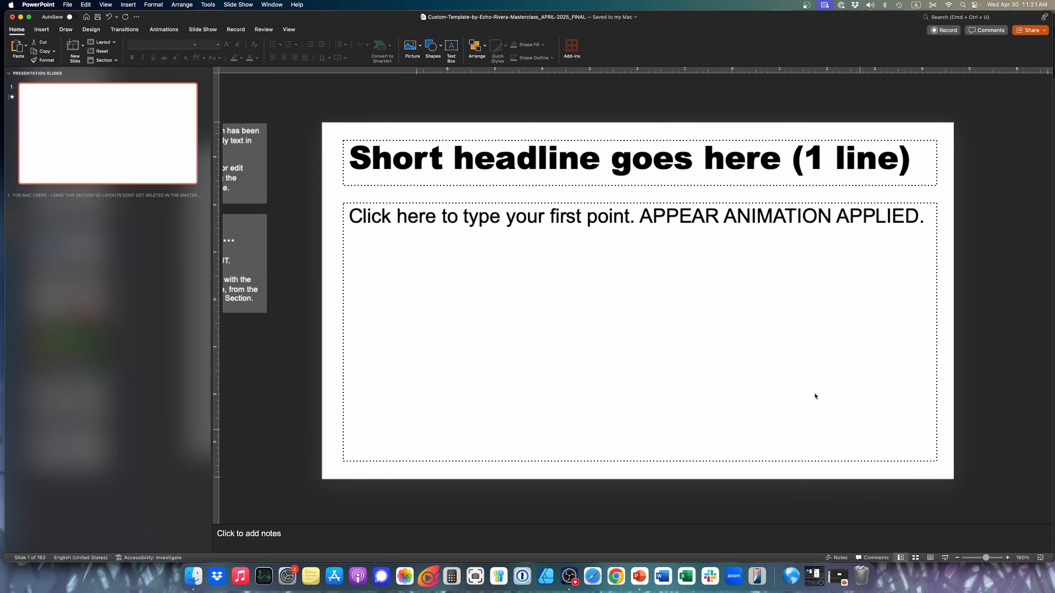
Enter "Here is a headline" as the title of slide 1
click(531, 160)
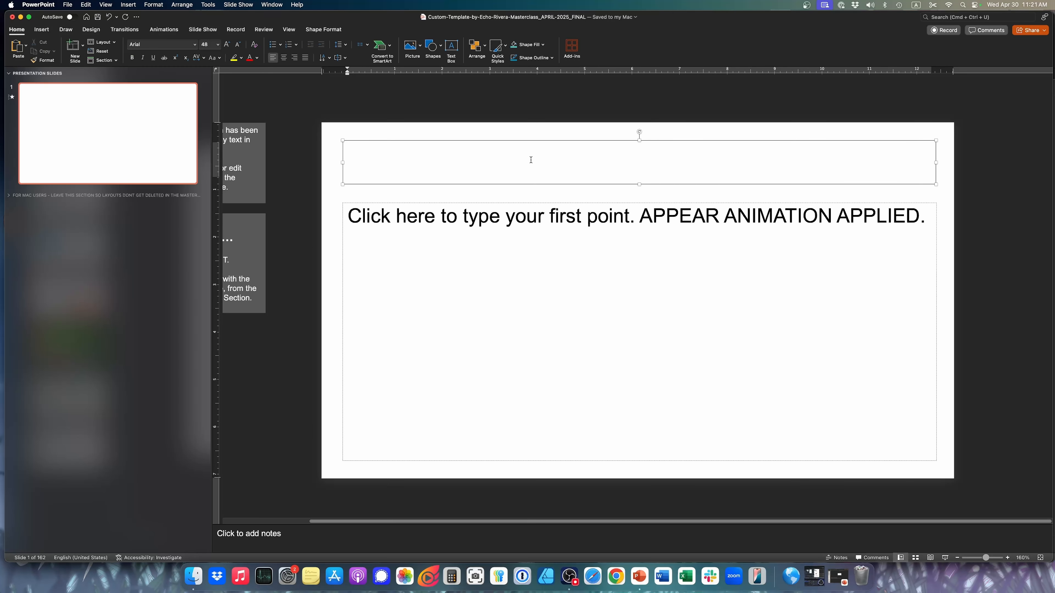
text(Here is a headline)
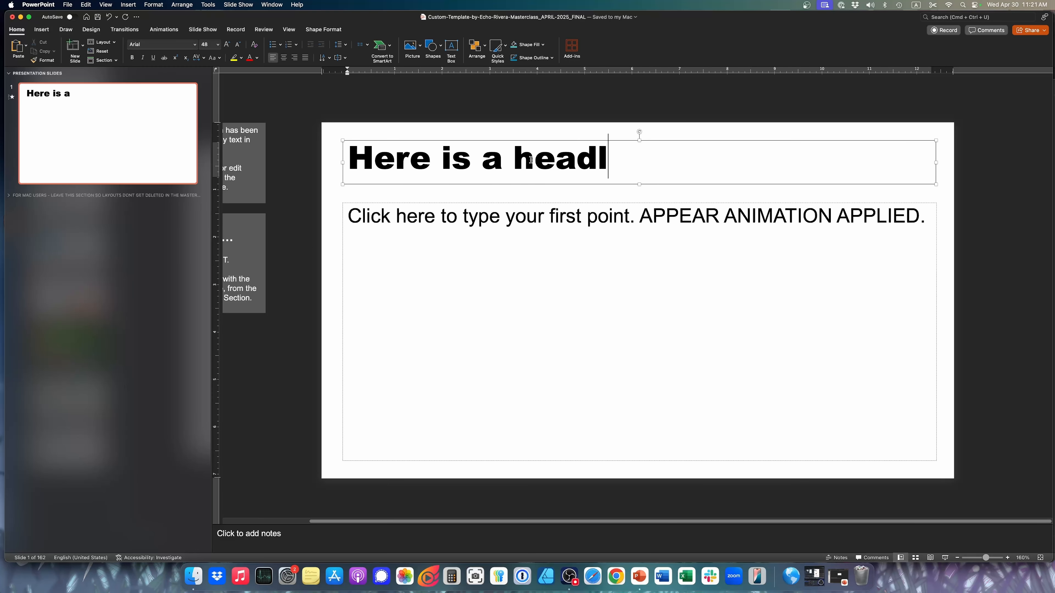
Fill the body text of slide 1 with four separate paragraphs, "Key point 1" through "Key point 4"
click(393, 226)
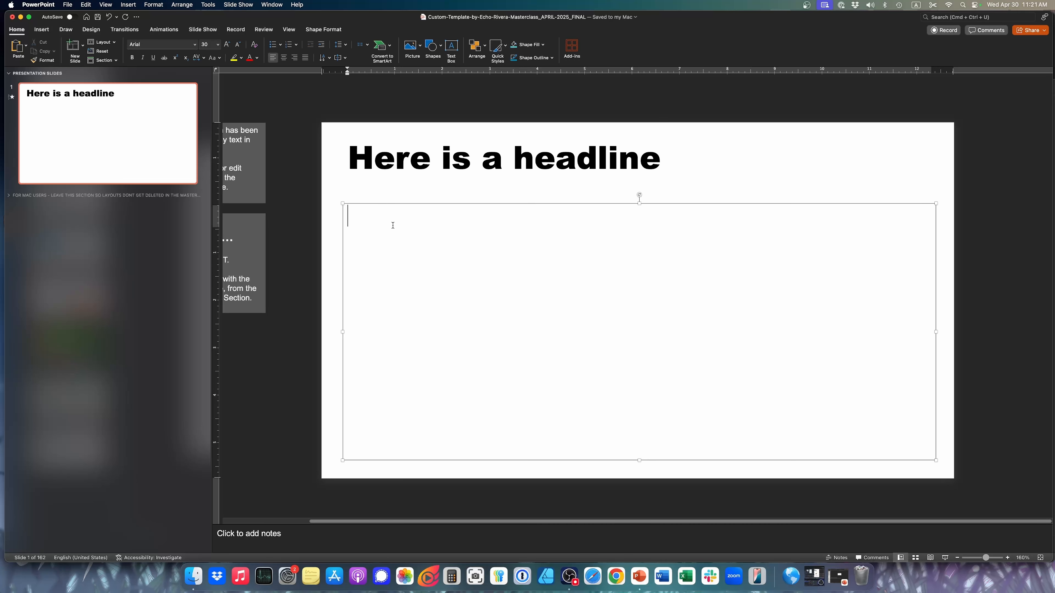
text(Key point 1)
key(Return)
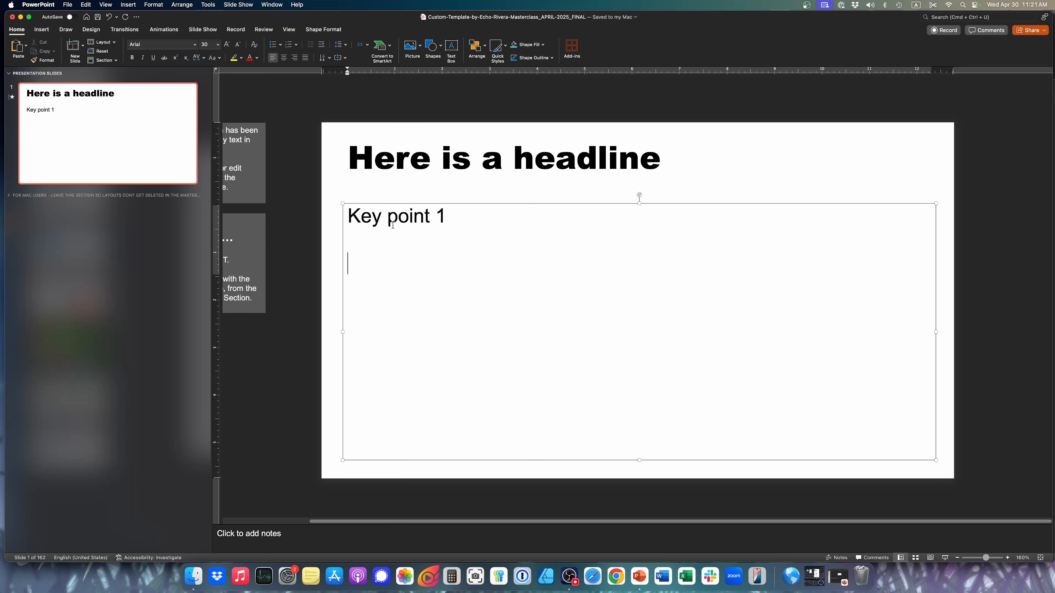
text(Key point 2)
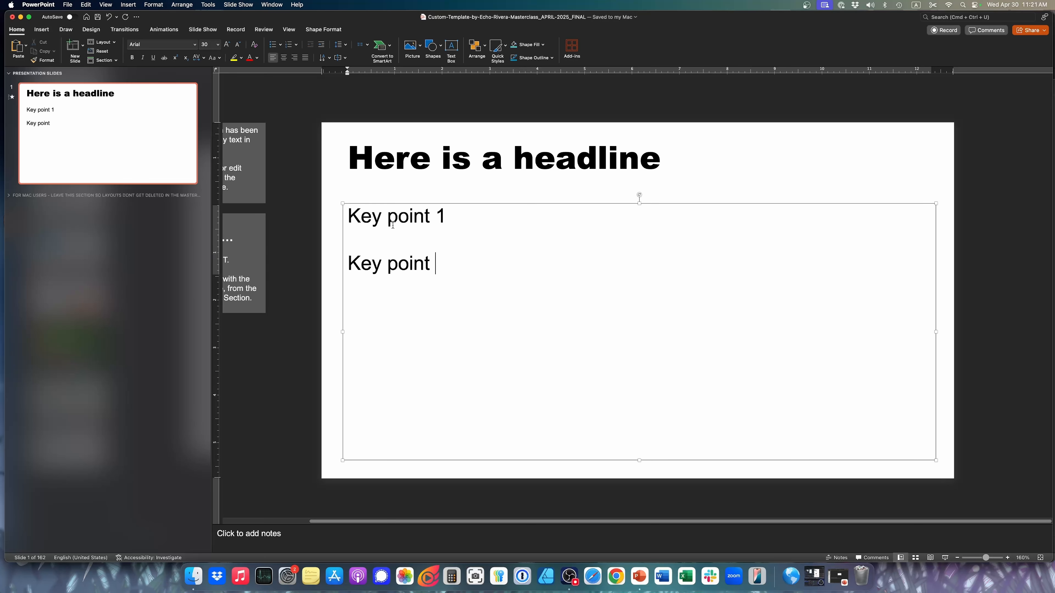
key(Return)
text(Key point 3)
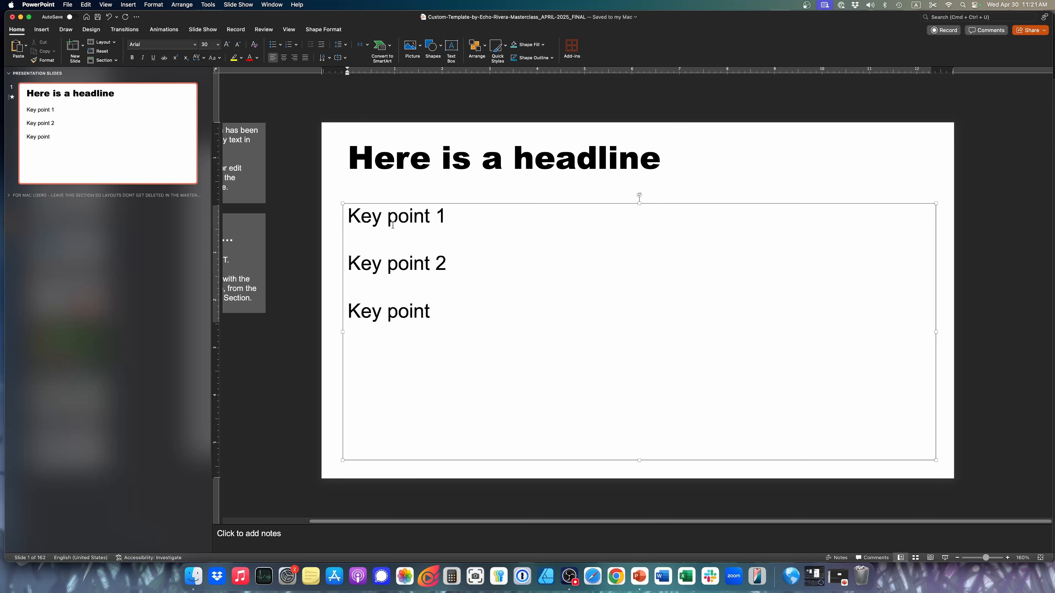
key(Return)
text(Key point 4)
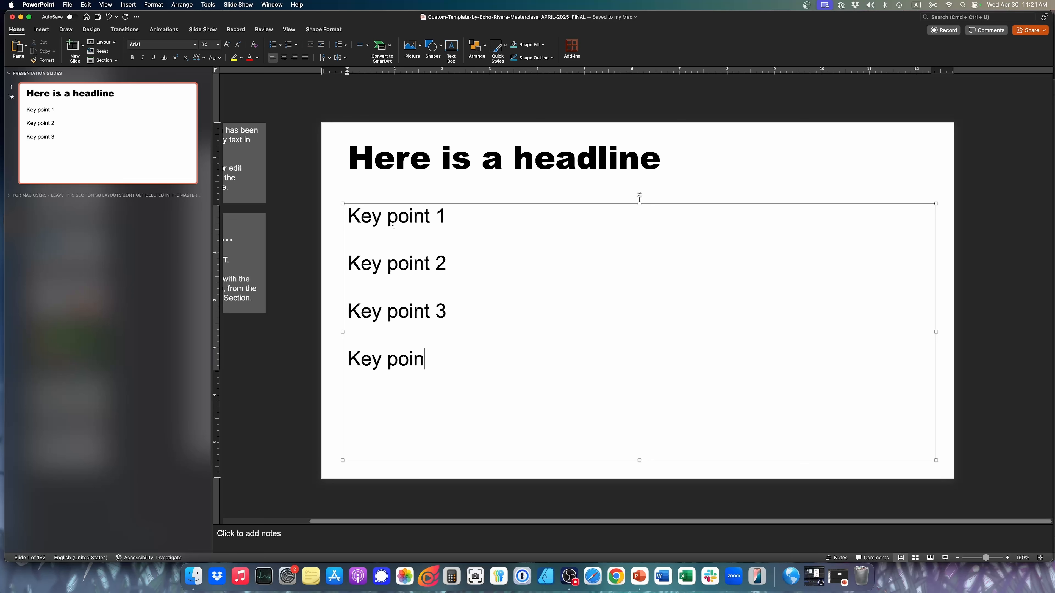
Play slide 1 as a slide show, reveal the four key points one by one, and return to editing
click(946, 558)
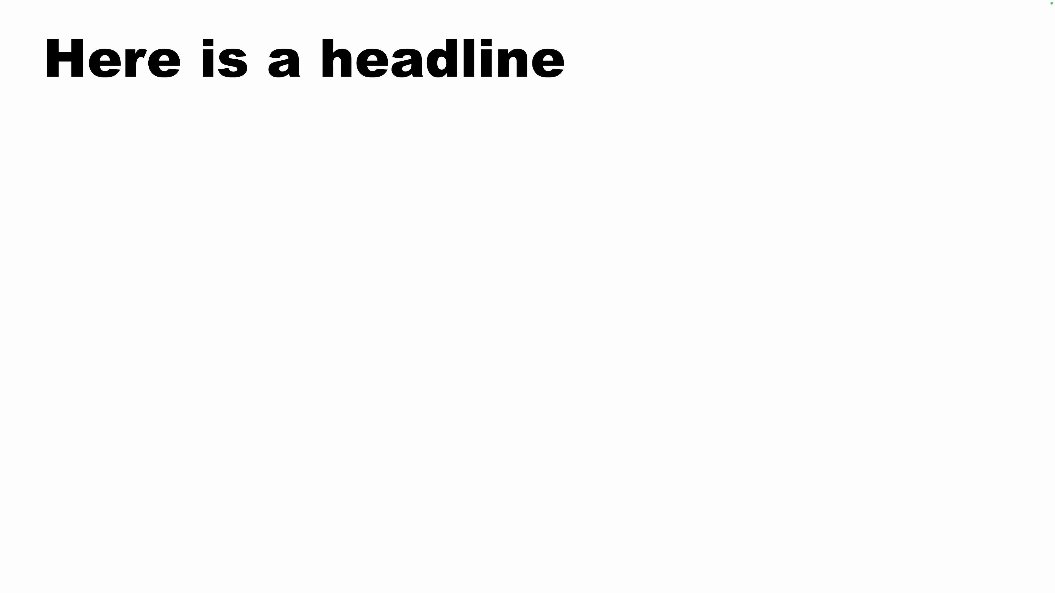
key(Right)
key(Right)
key(Right)
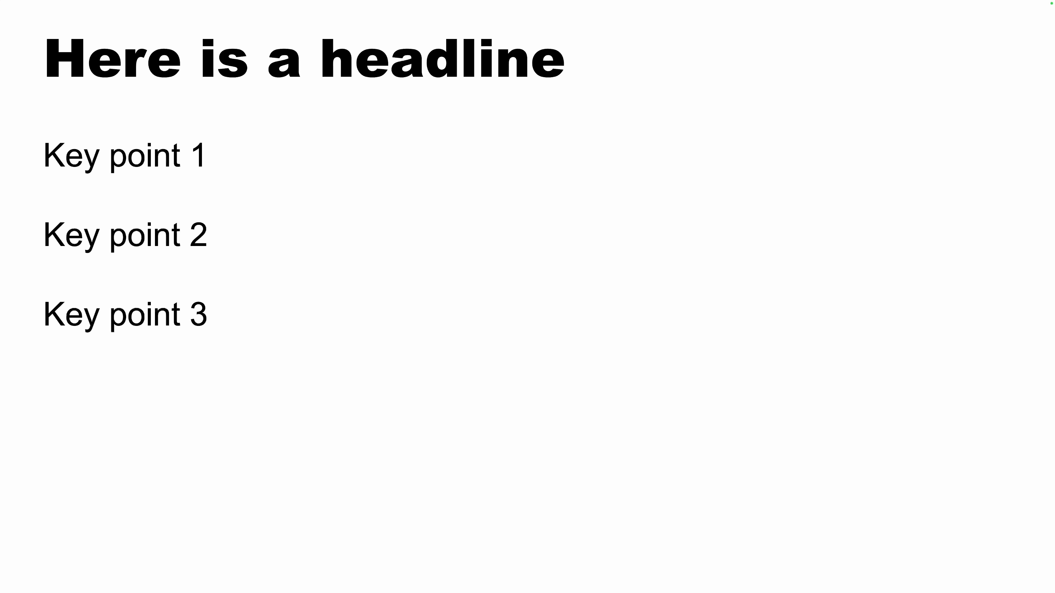
key(Right)
key(Escape)
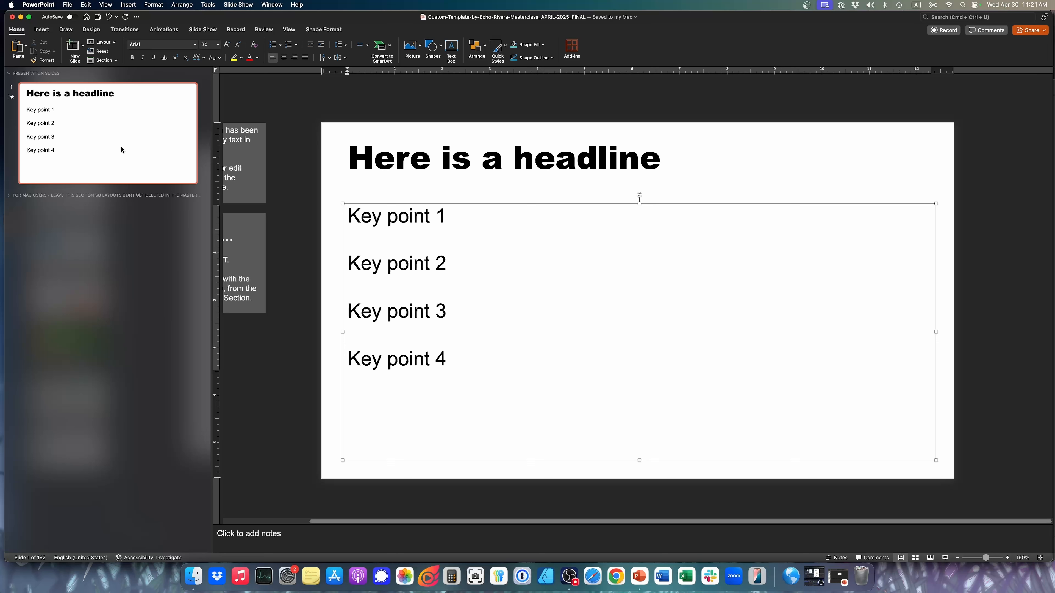
Open the Animation Pane to check which animations are listed for slide 1
click(165, 31)
click(566, 49)
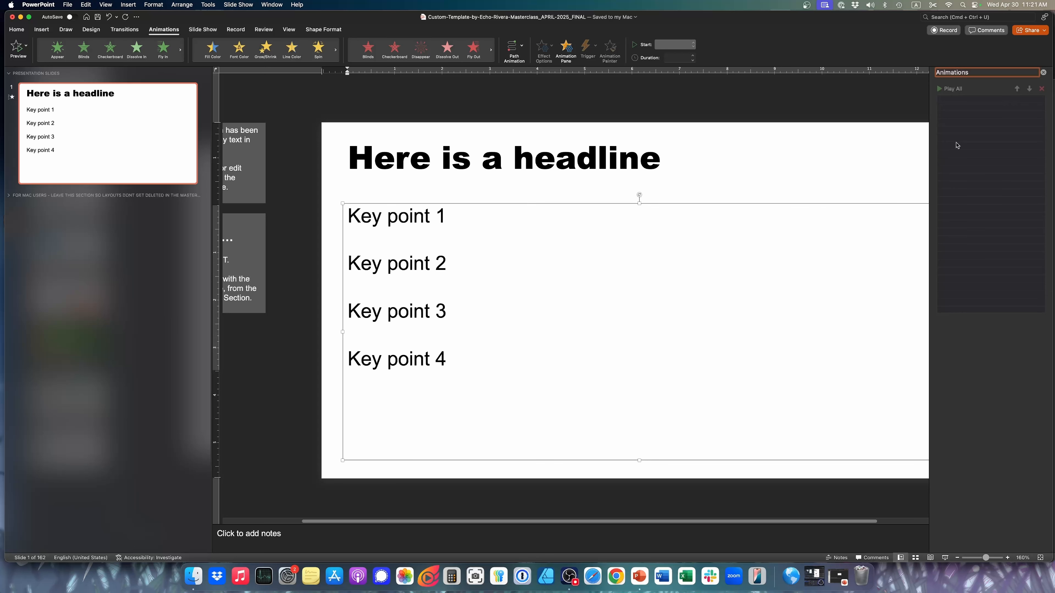